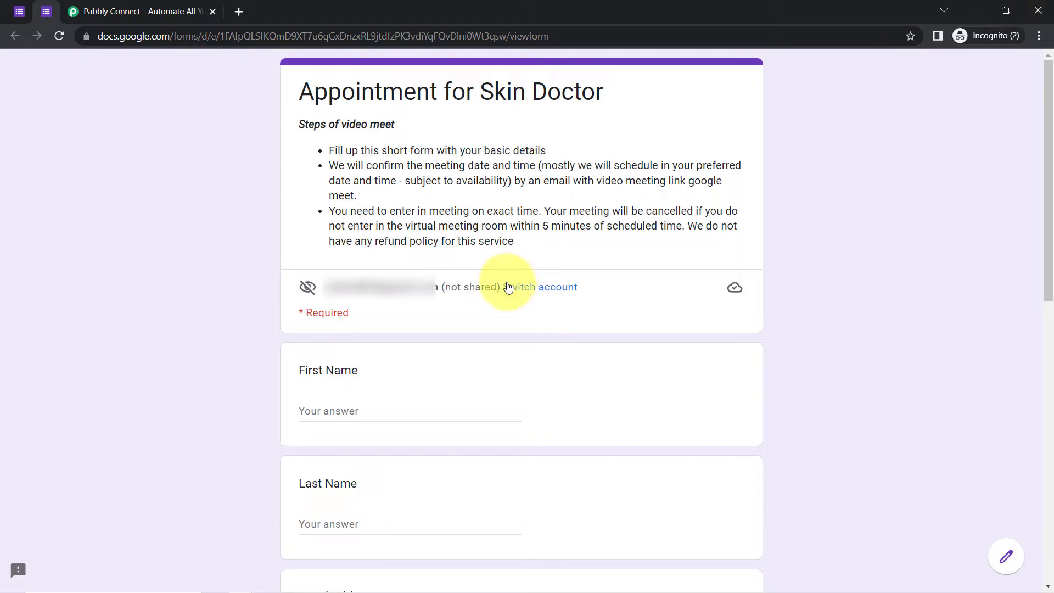
{"action": "left_click_drag", "start_coordinate": [314, 91], "coordinate": [435, 470]}
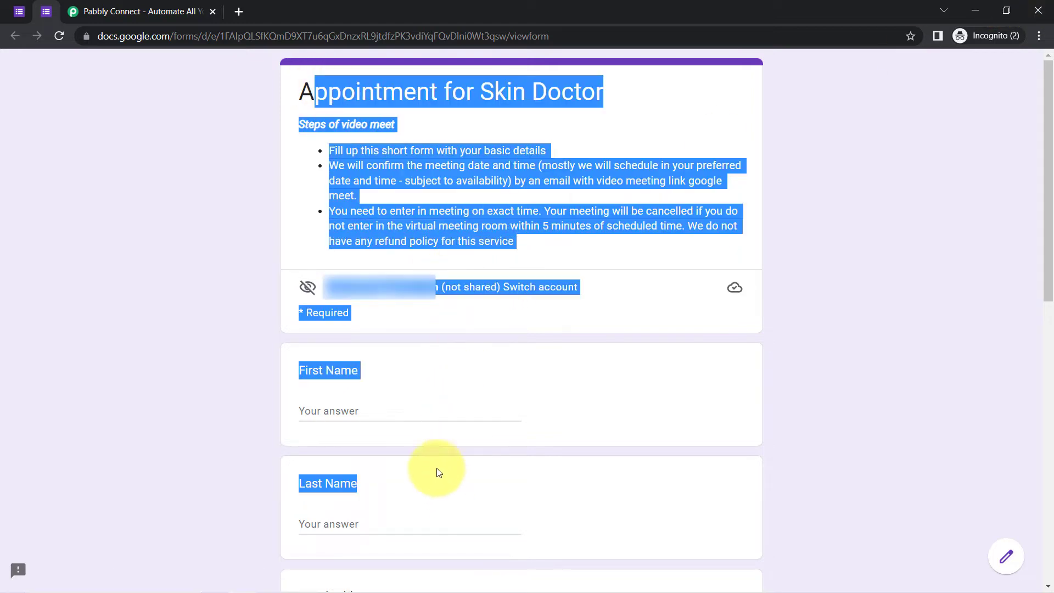
{"action": "left_click", "coordinate": [146, 39]}
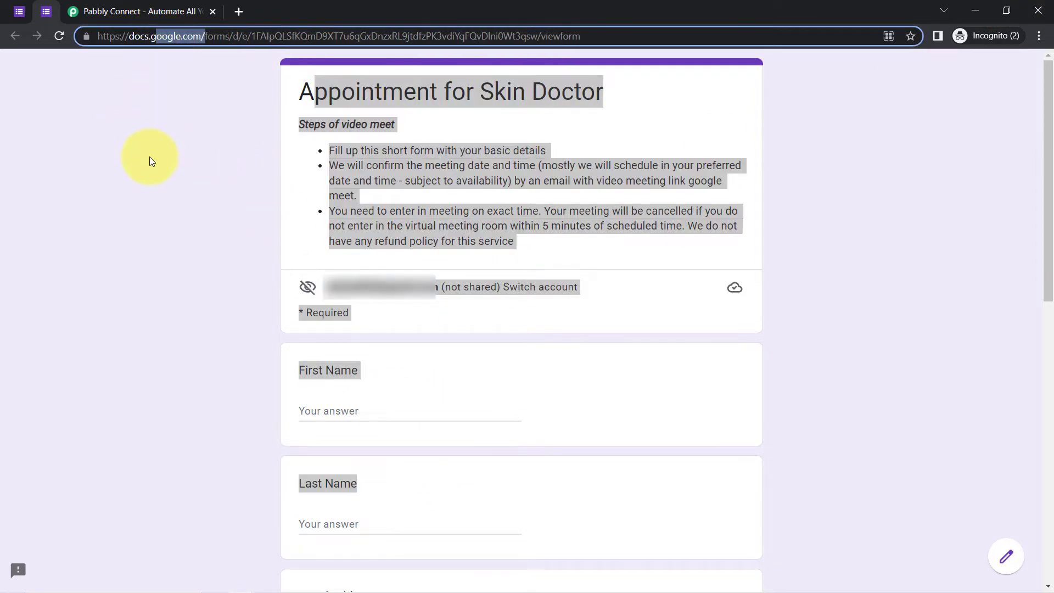
{"action": "left_click", "coordinate": [150, 164]}
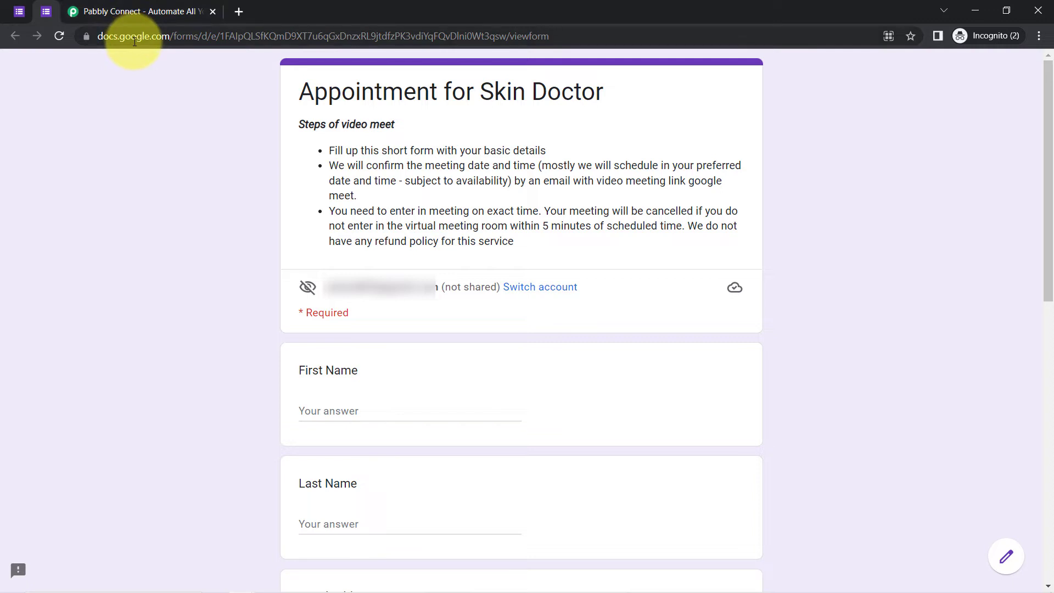
Switch to the Pabbly Connect website, sign in, and access the Pabbly Connect dashboard
{"action": "left_click", "coordinate": [119, 11]}
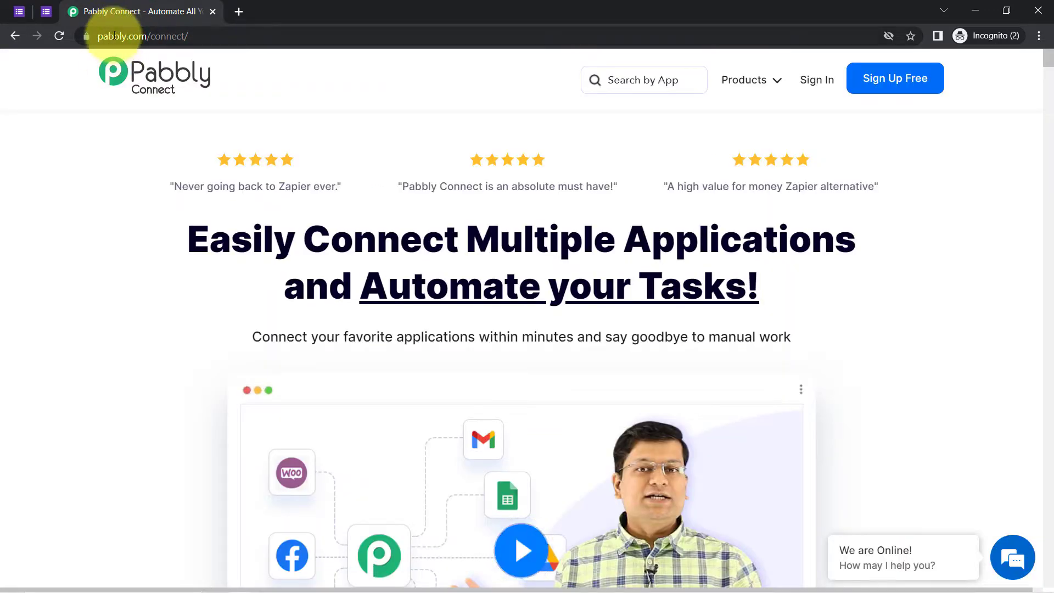
{"action": "left_click_drag", "start_coordinate": [110, 36], "coordinate": [246, 32]}
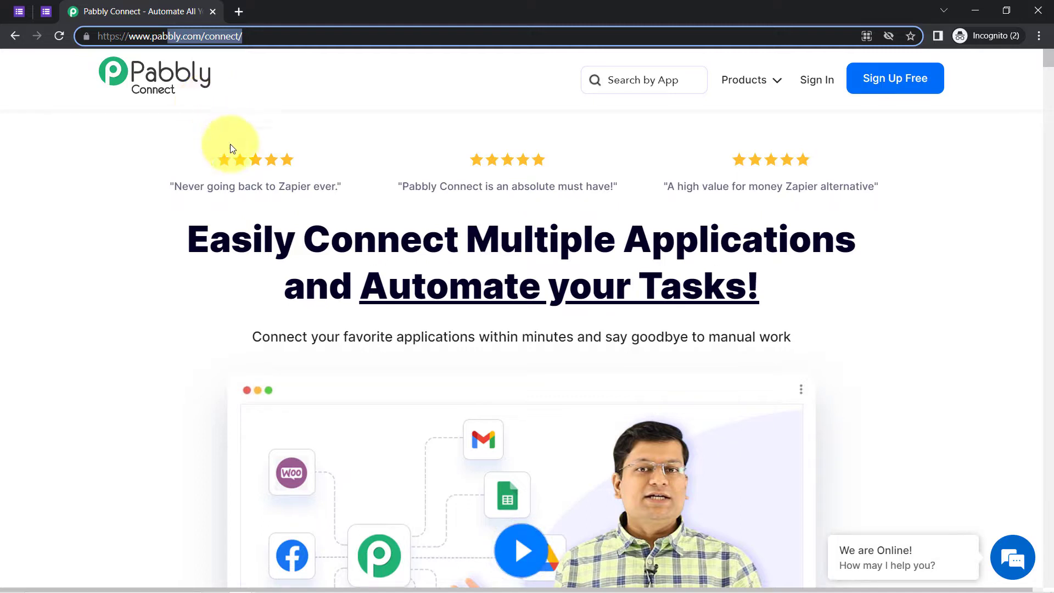
{"action": "left_click_drag", "start_coordinate": [333, 240], "coordinate": [712, 296]}
{"action": "left_click_drag", "start_coordinate": [106, 33], "coordinate": [225, 41]}
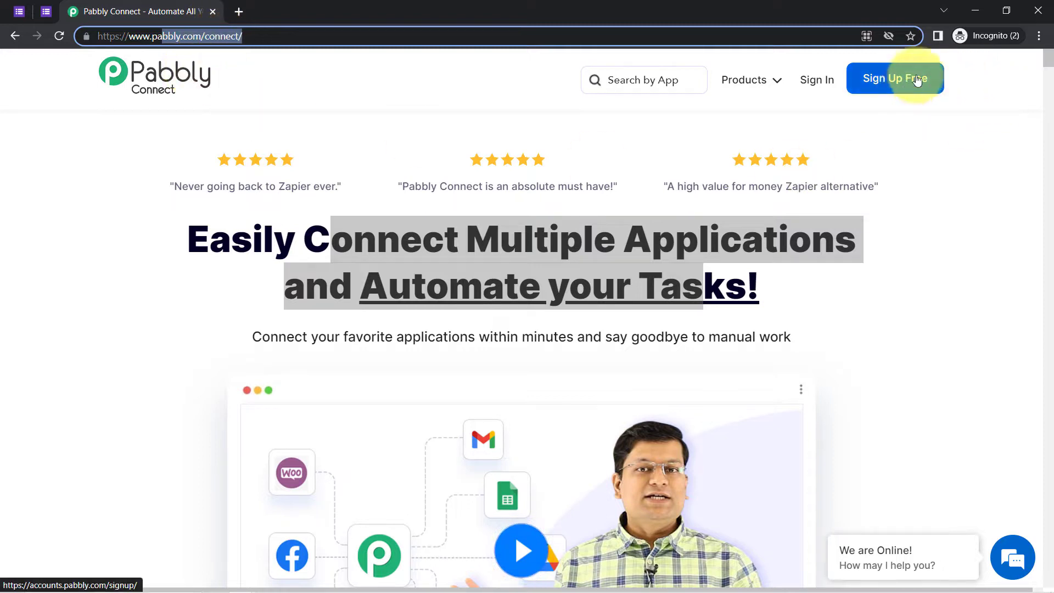
{"action": "left_click", "coordinate": [821, 81]}
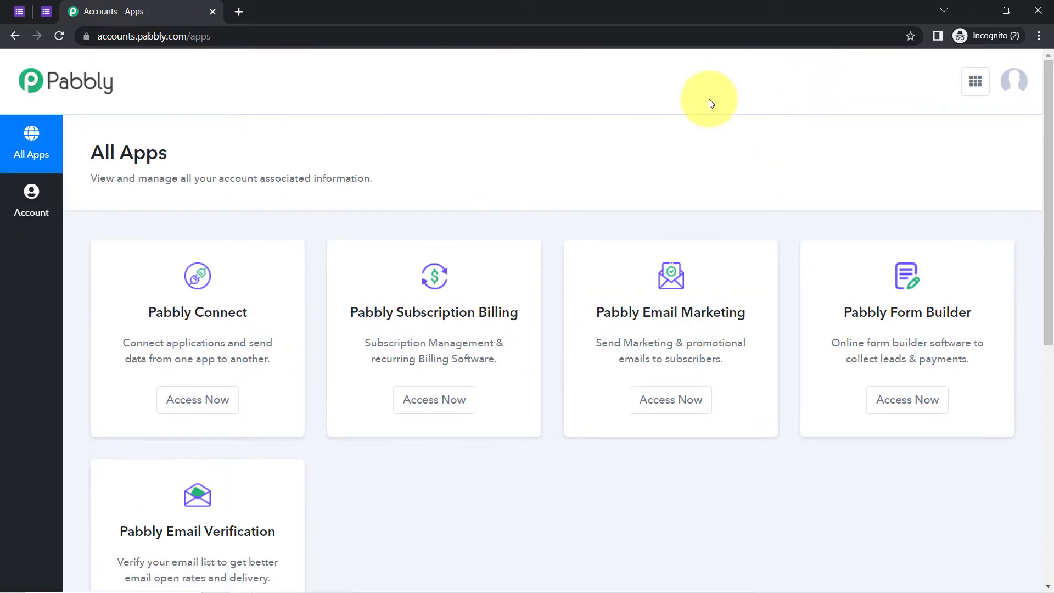
{"action": "left_click", "coordinate": [190, 402]}
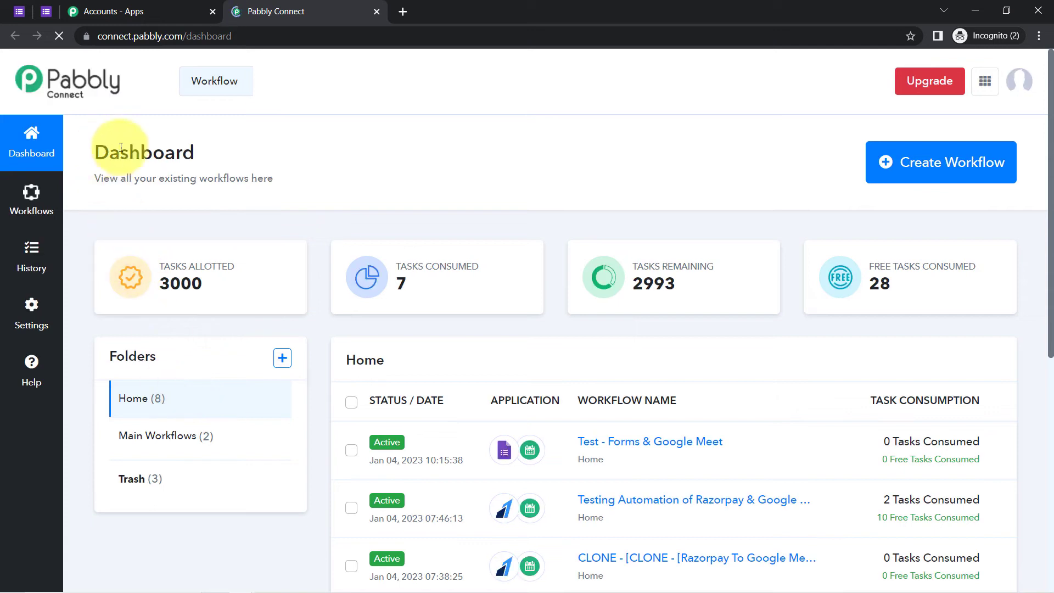
{"action": "left_click_drag", "start_coordinate": [244, 179], "coordinate": [110, 152]}
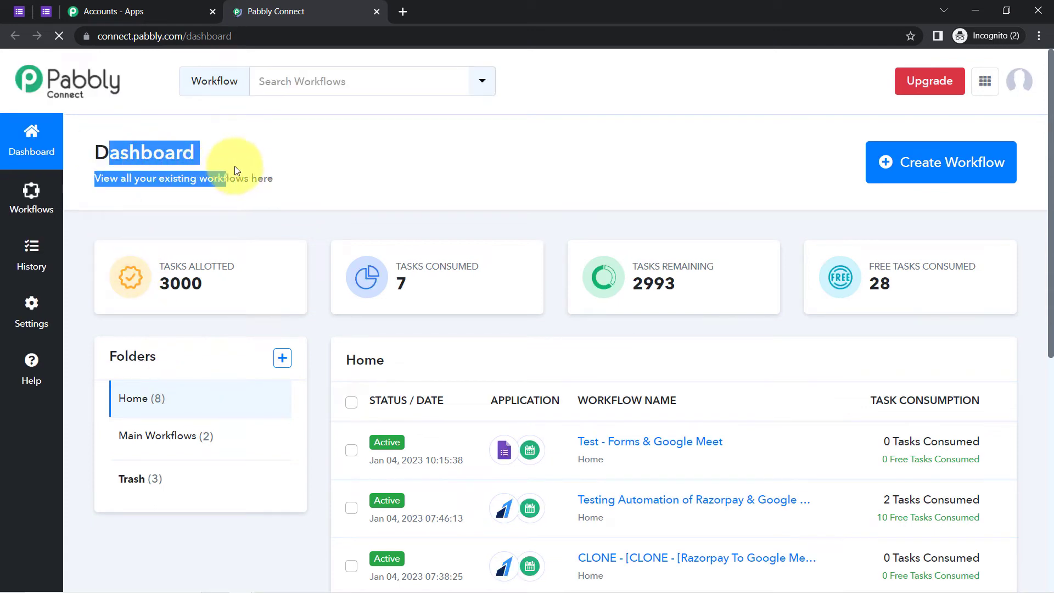
{"action": "left_click", "coordinate": [1038, 34]}
{"action": "left_click", "coordinate": [815, 139]}
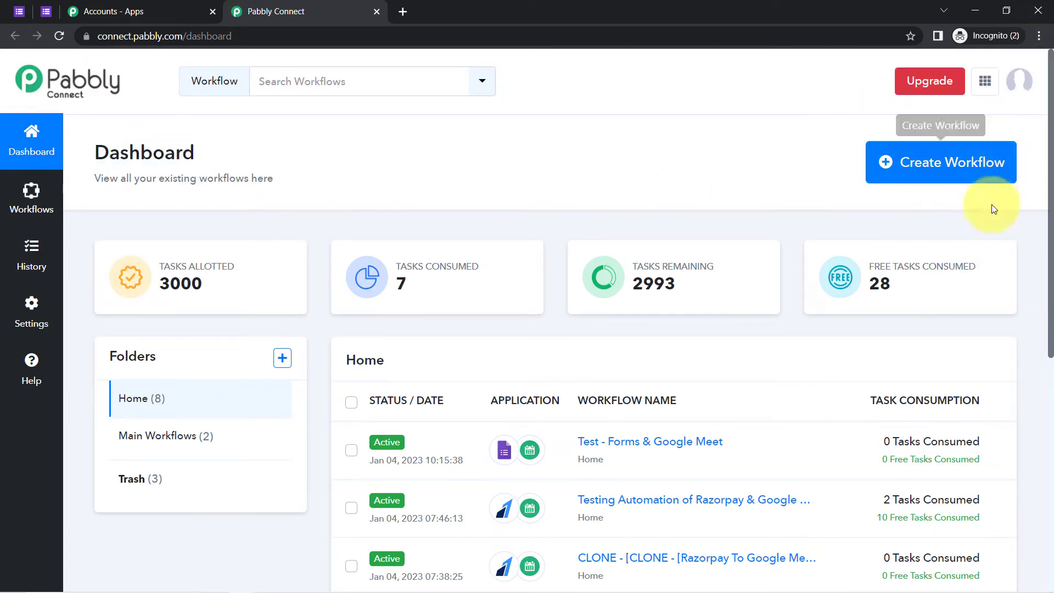
Create a workflow named "When Google Form is Submitted -> Schedule Meeting in Google Meet"
{"action": "left_click", "coordinate": [976, 162]}
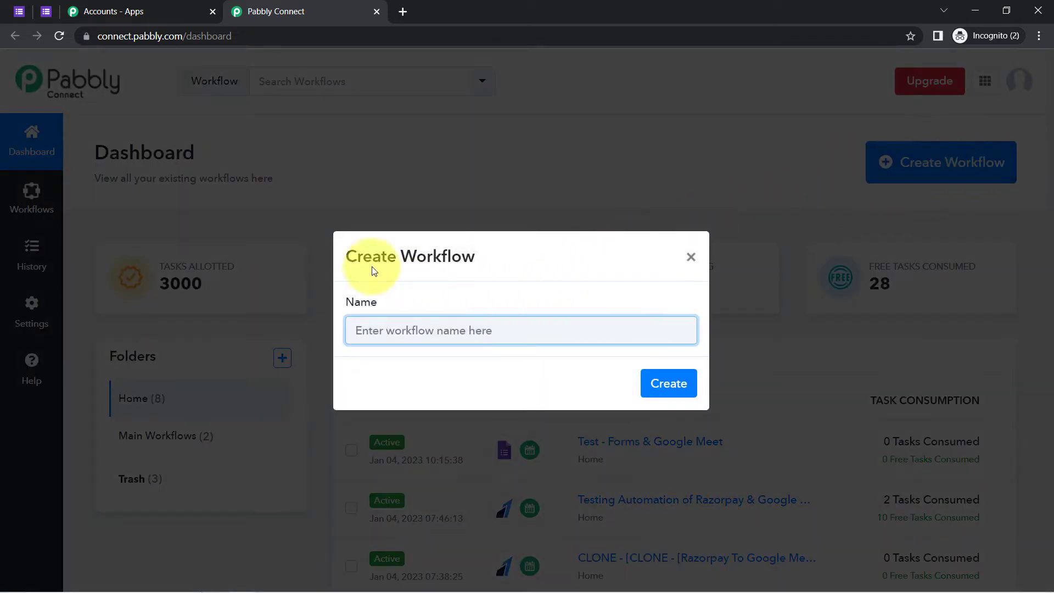
{"action": "left_click_drag", "start_coordinate": [346, 254], "coordinate": [429, 324]}
{"action": "left_click", "coordinate": [389, 338]}
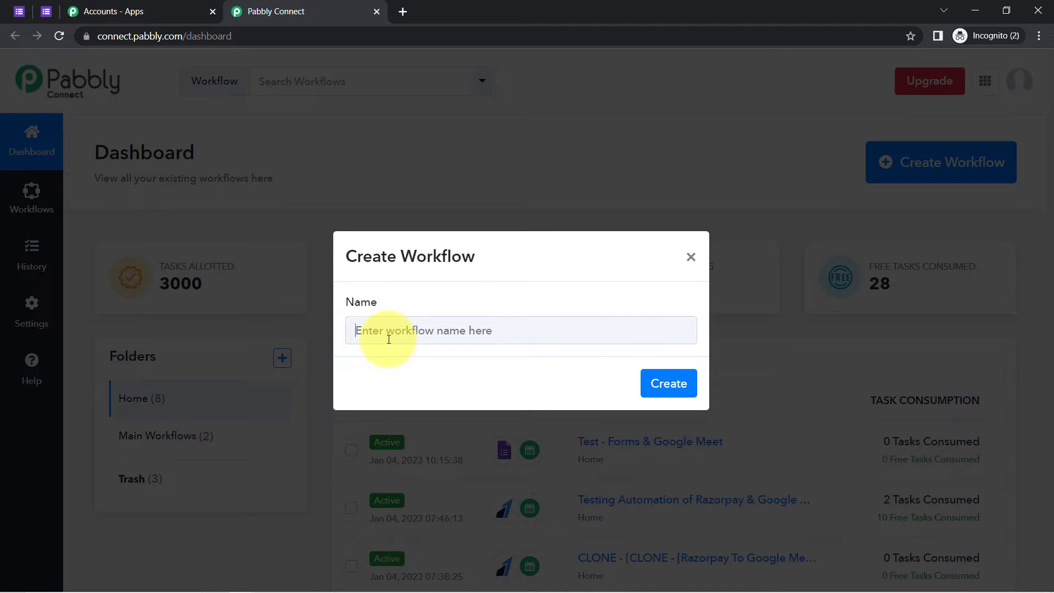
{"action": "type", "text": "Wjem Google Form is Submitted -> Schedule Meeting in Google Meet"}
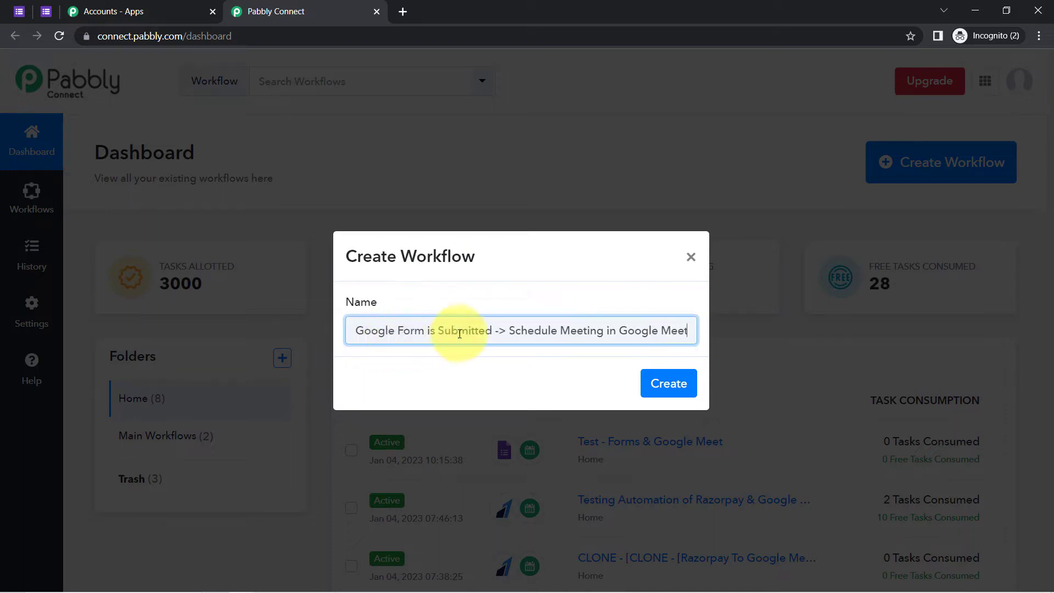
{"action": "left_click_drag", "start_coordinate": [464, 331], "coordinate": [332, 331]}
{"action": "left_click", "coordinate": [370, 332]}
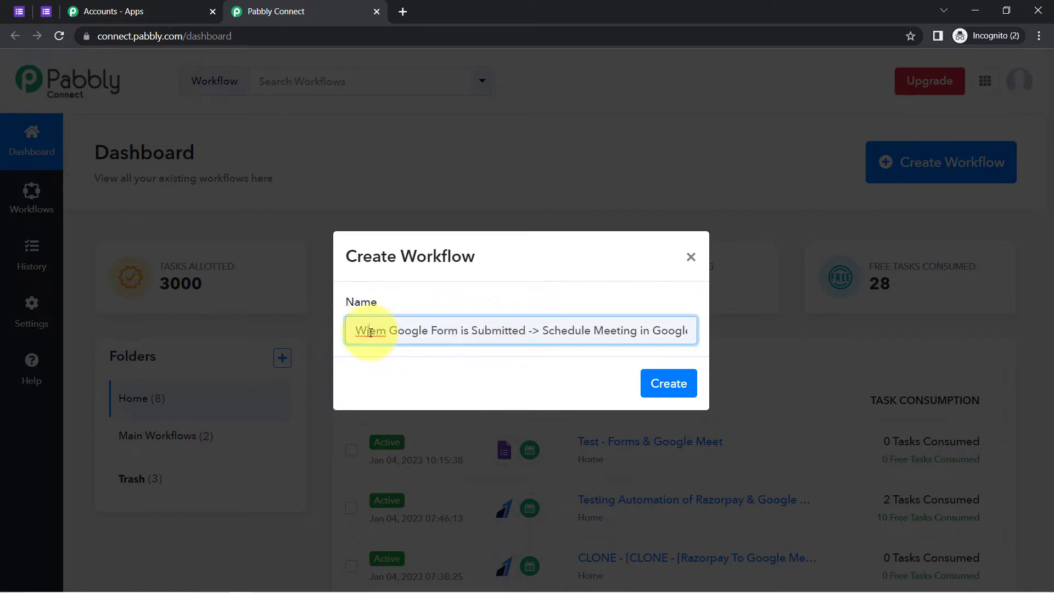
{"action": "key", "text": "BackSpace"}
{"action": "type", "text": "he"}
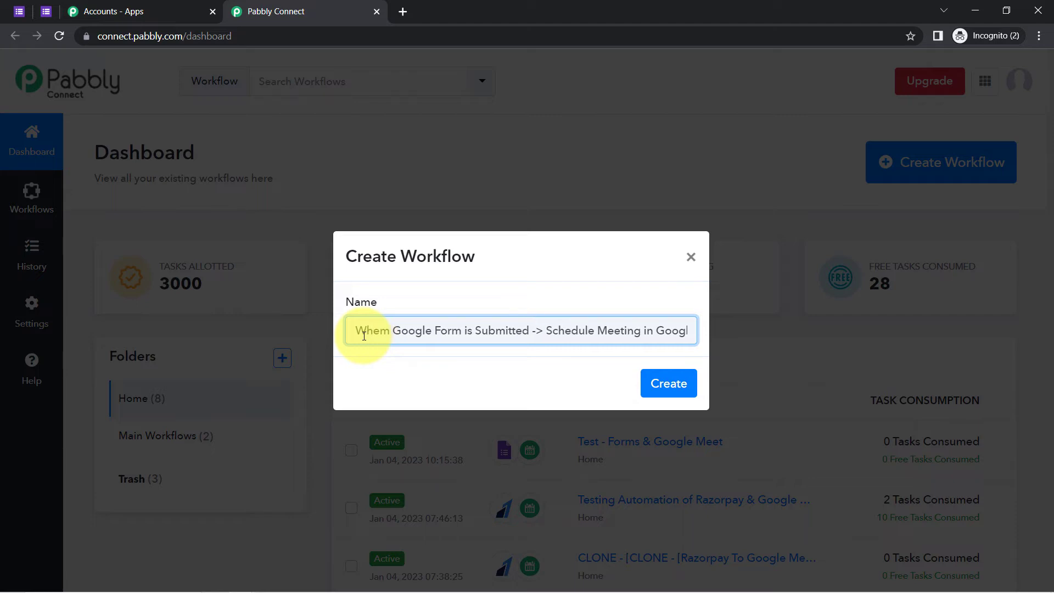
{"action": "key", "text": "Right"}
{"action": "key", "text": "Delete"}
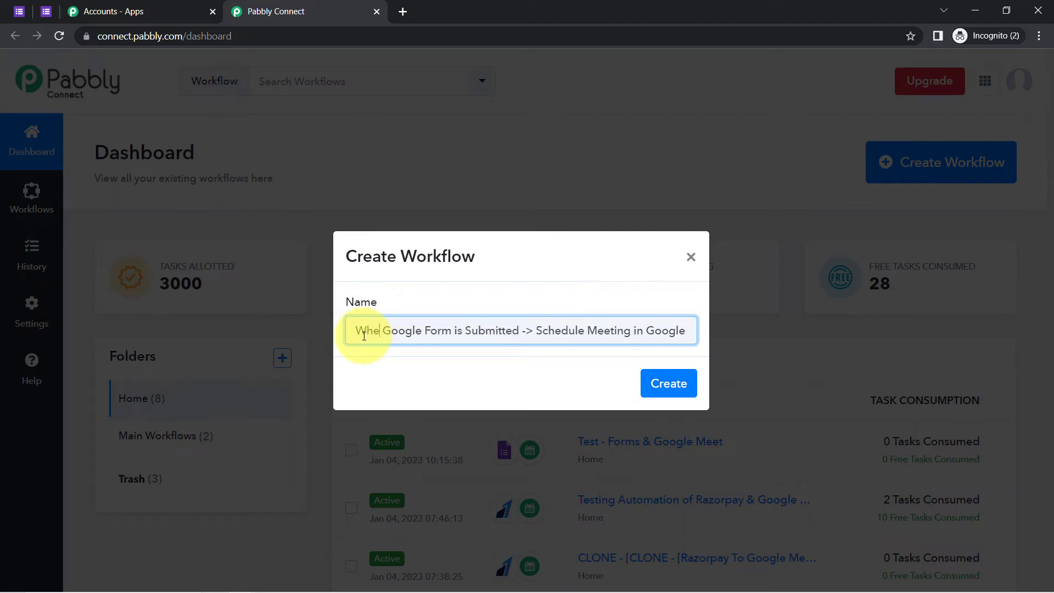
{"action": "type", "text": "n"}
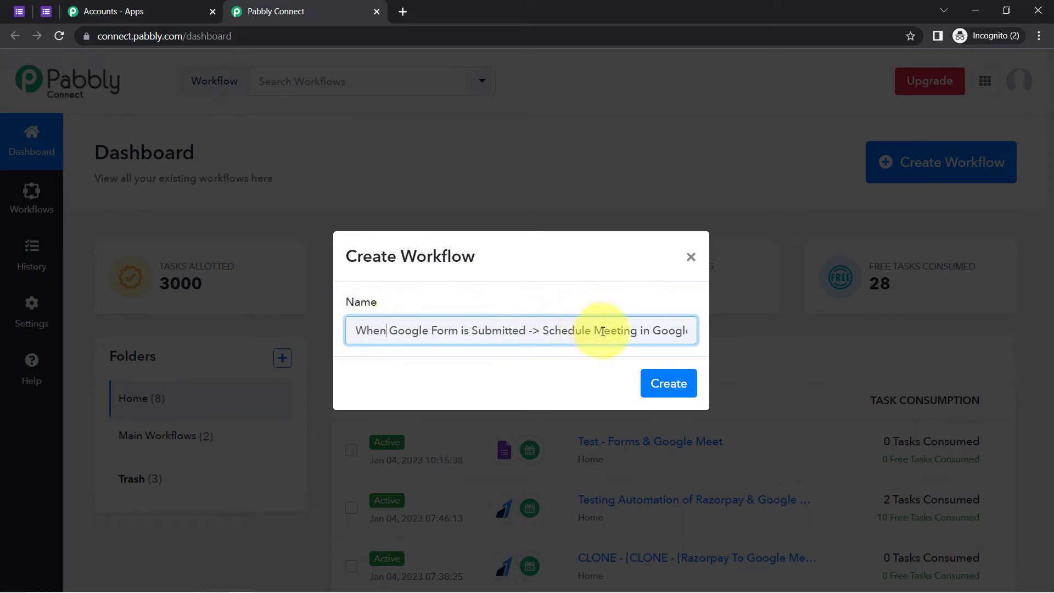
{"action": "left_click_drag", "start_coordinate": [567, 330], "coordinate": [708, 337]}
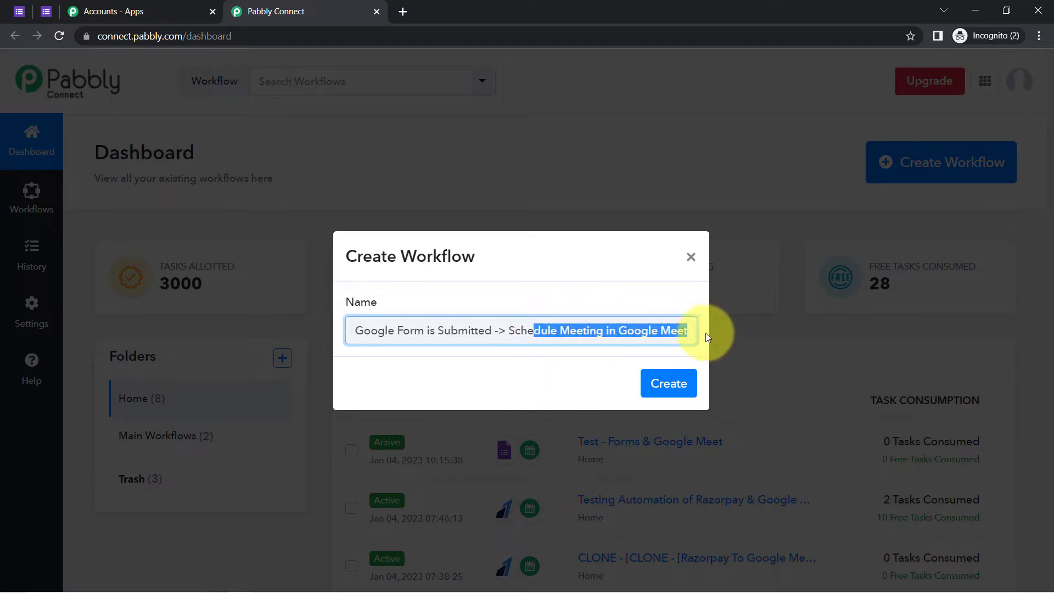
{"action": "left_click", "coordinate": [681, 329]}
{"action": "left_click", "coordinate": [668, 384]}
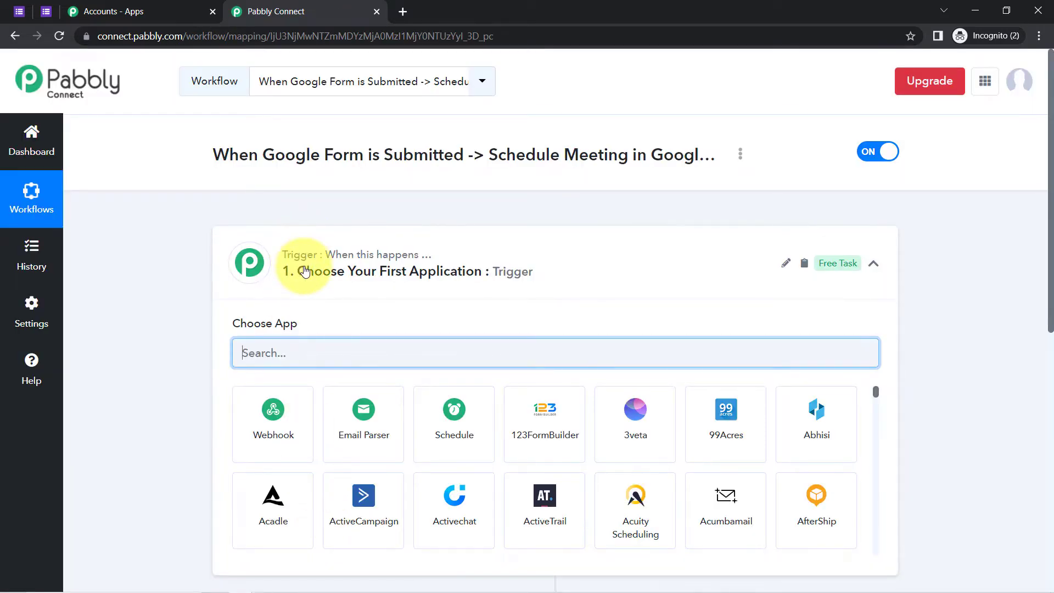
{"action": "left_click", "coordinate": [307, 274]}
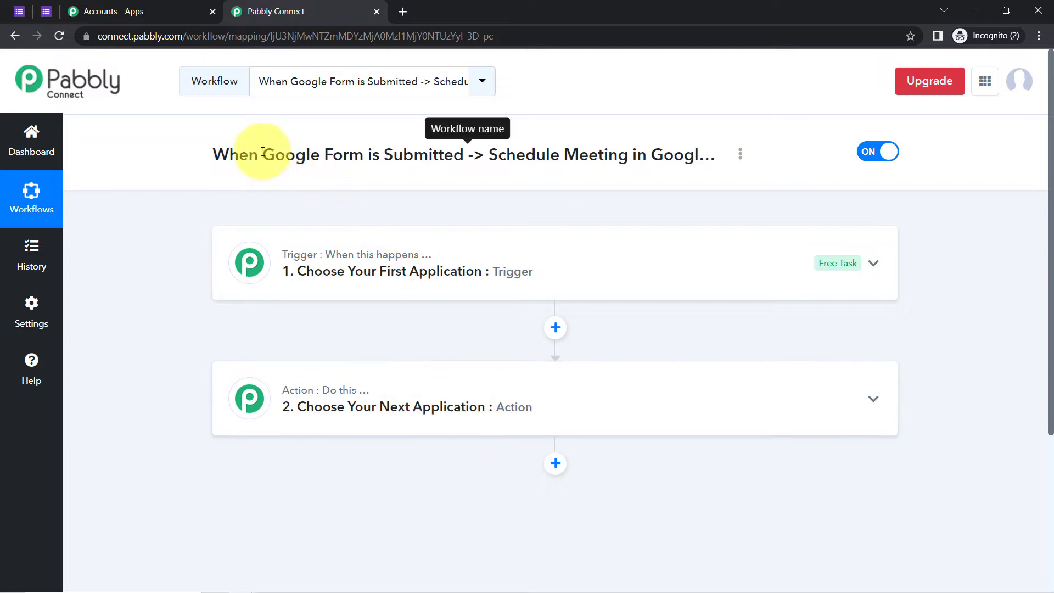
{"action": "left_click_drag", "start_coordinate": [262, 155], "coordinate": [662, 160]}
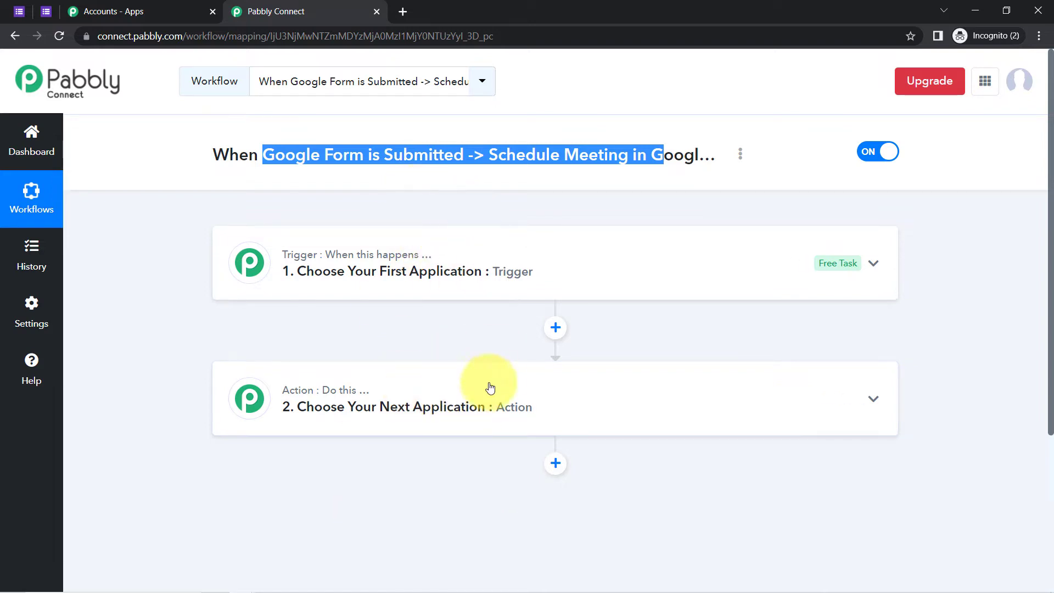
{"action": "left_click", "coordinate": [359, 278]}
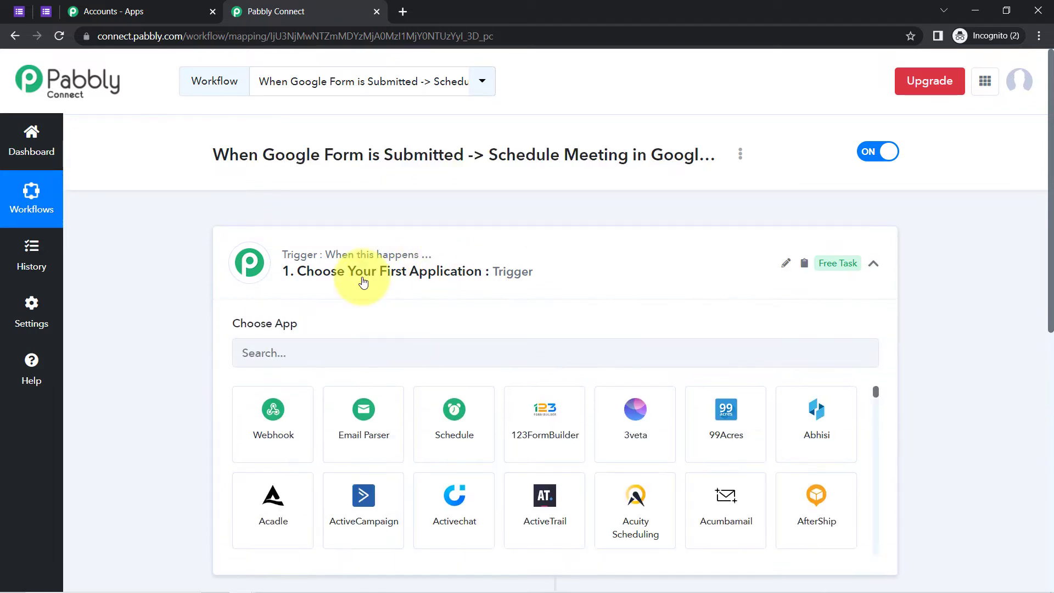
Set the workflow's trigger app to Google Forms with the New Response Received event
{"action": "left_click", "coordinate": [312, 359]}
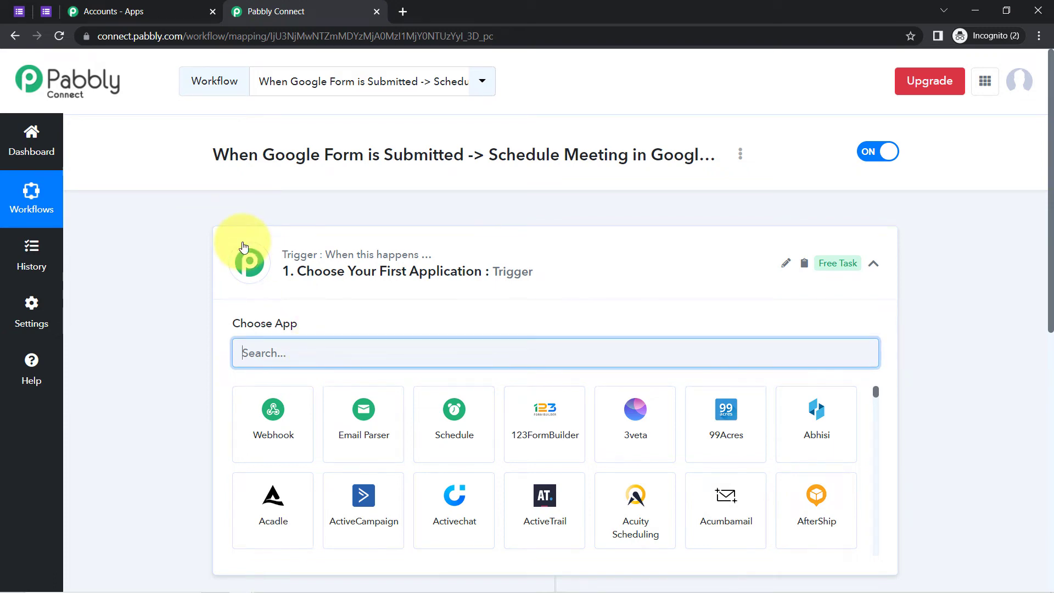
{"action": "type", "text": "google"}
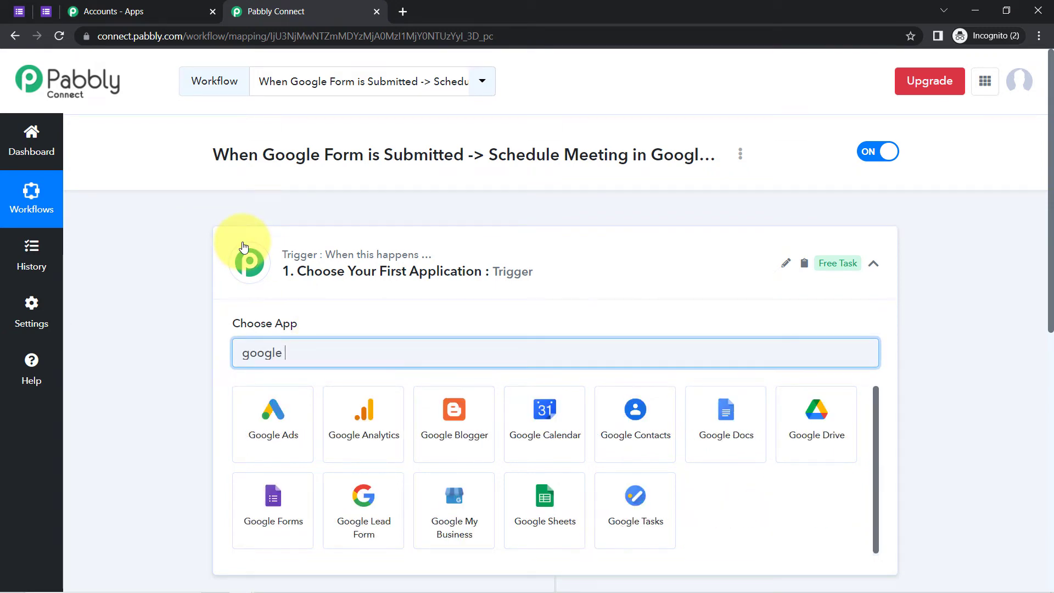
{"action": "type", "text": " fo"}
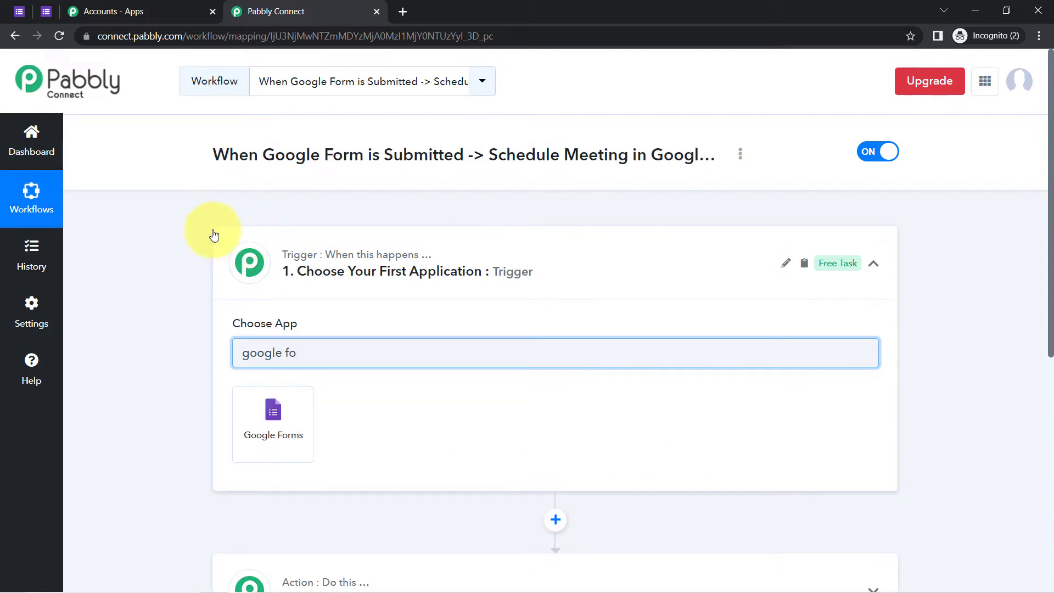
{"action": "left_click", "coordinate": [299, 421]}
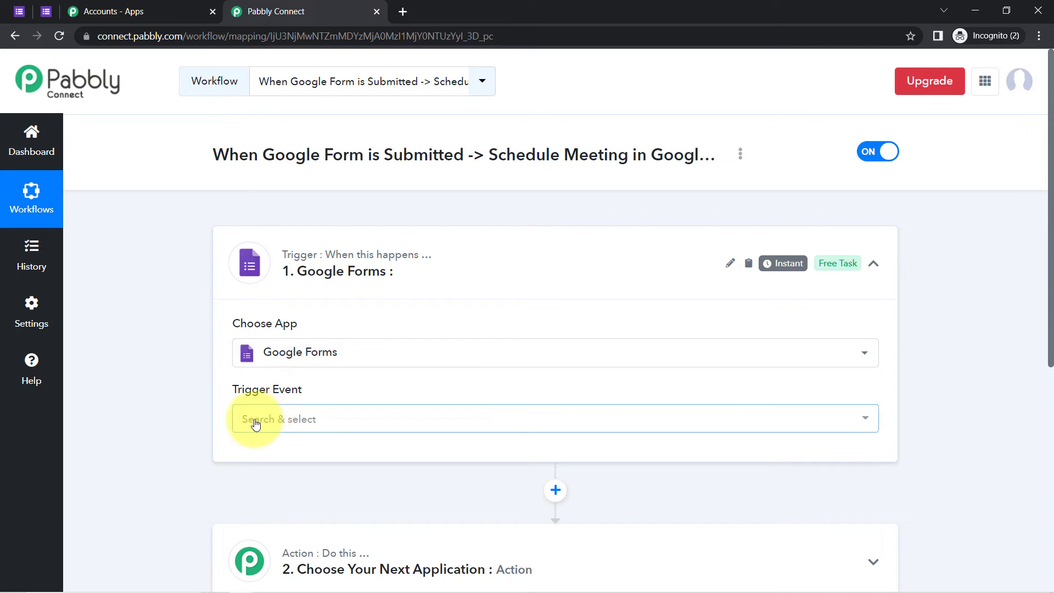
{"action": "left_click", "coordinate": [255, 423]}
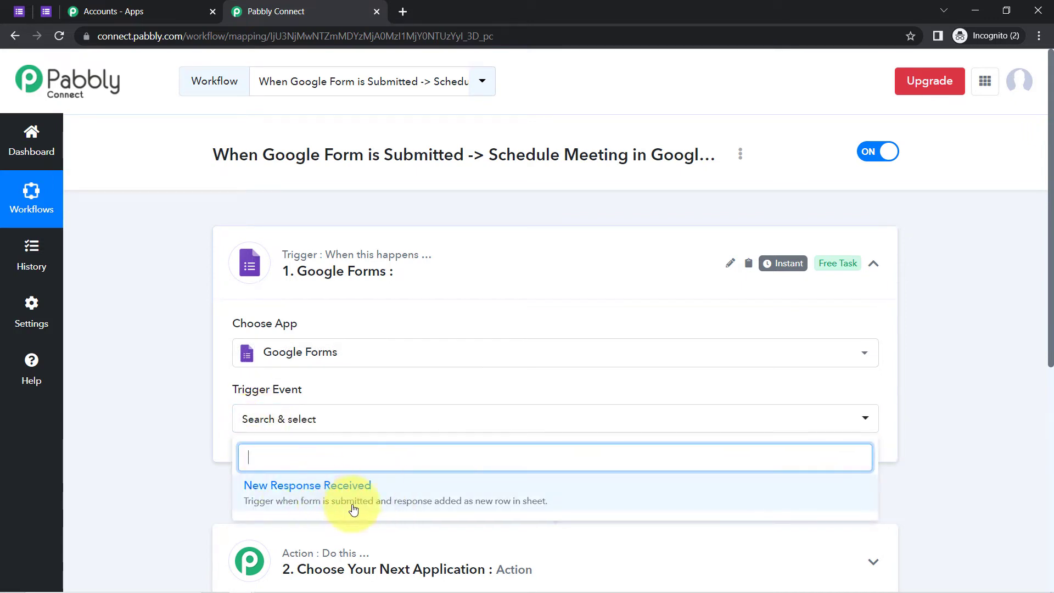
{"action": "left_click", "coordinate": [303, 498]}
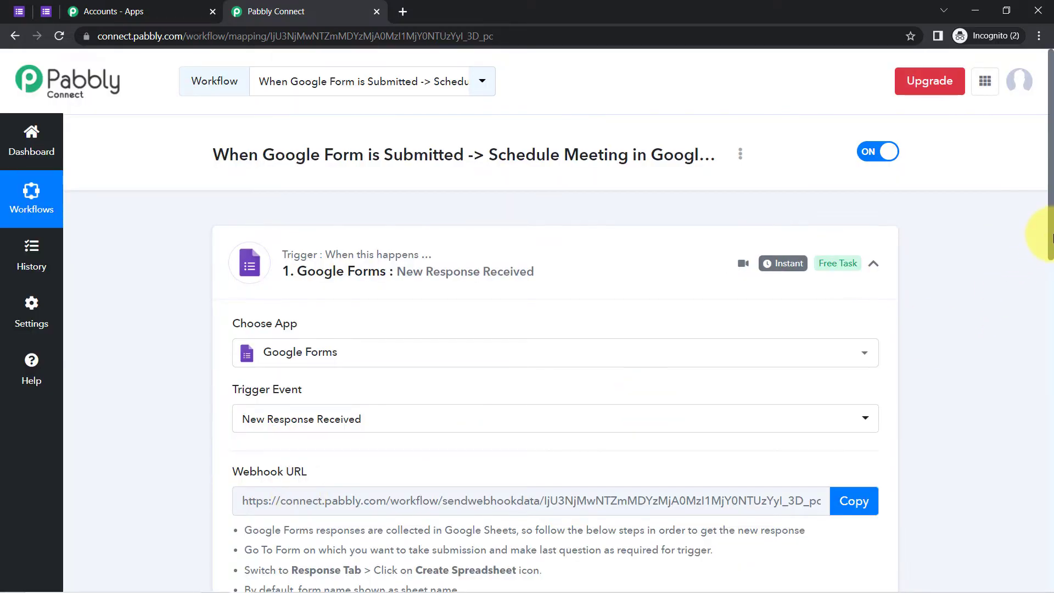
Review the Google Forms trigger's webhook setup instructions and the Appointment Form in its editor
{"action": "left_click_drag", "start_coordinate": [1051, 239], "coordinate": [1051, 315]}
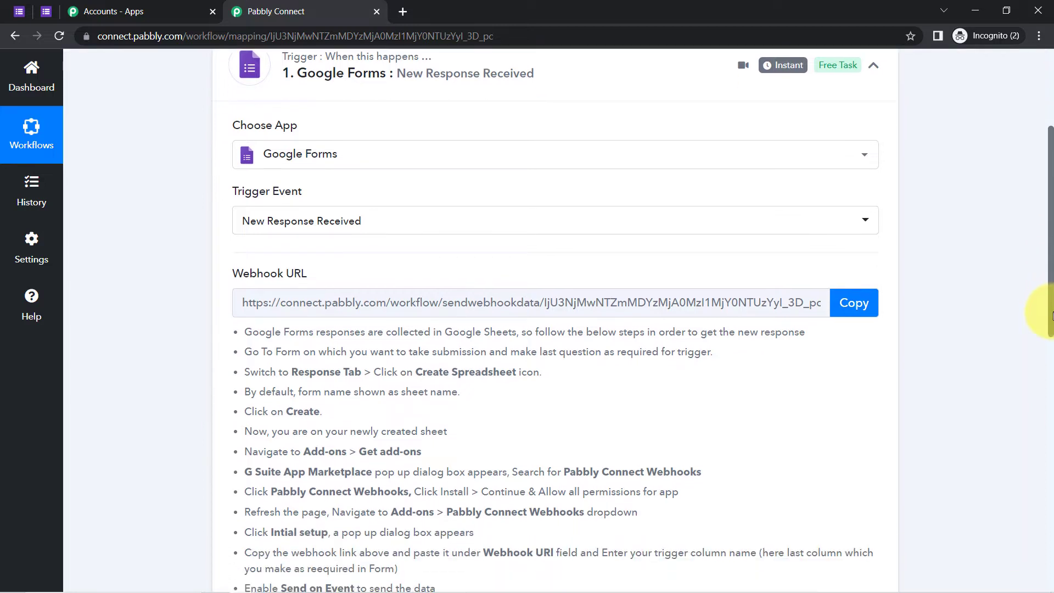
{"action": "left_click", "coordinate": [307, 221]}
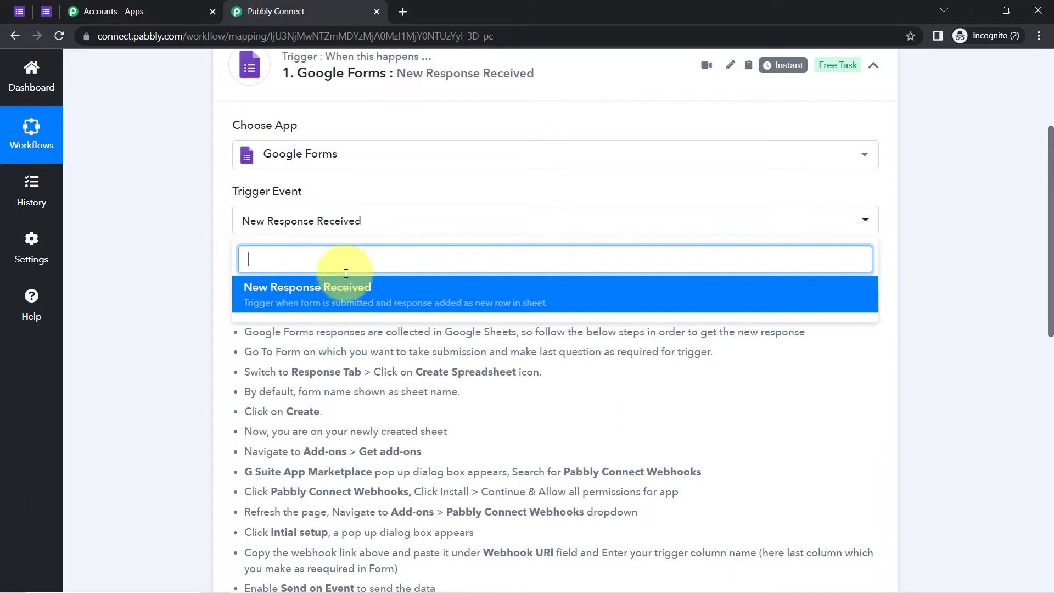
{"action": "left_click", "coordinate": [144, 318]}
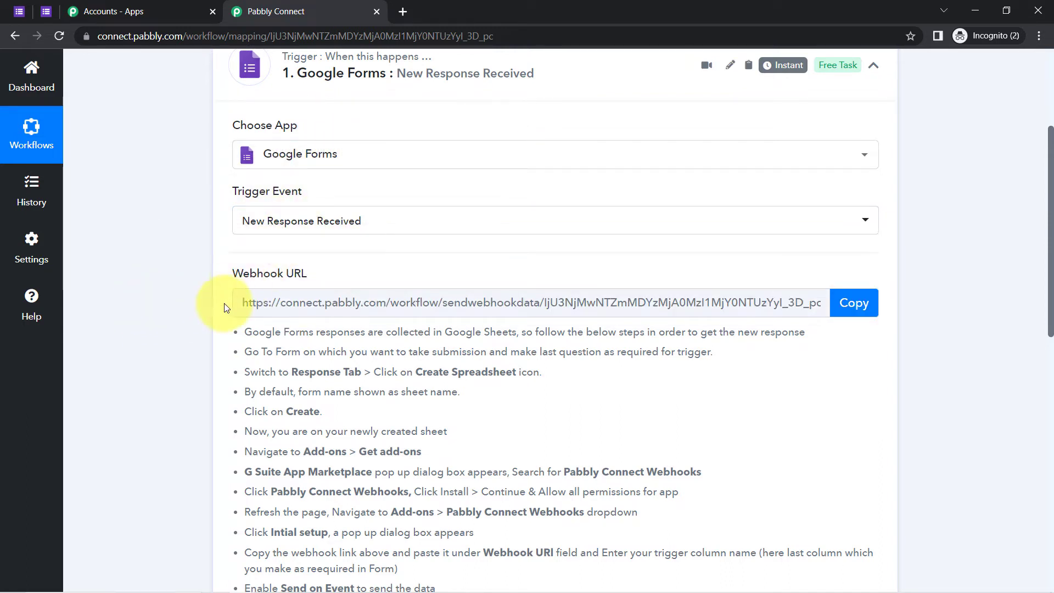
{"action": "left_click_drag", "start_coordinate": [242, 273], "coordinate": [400, 273]}
{"action": "left_click_drag", "start_coordinate": [284, 331], "coordinate": [325, 552]}
{"action": "left_click", "coordinate": [327, 489]}
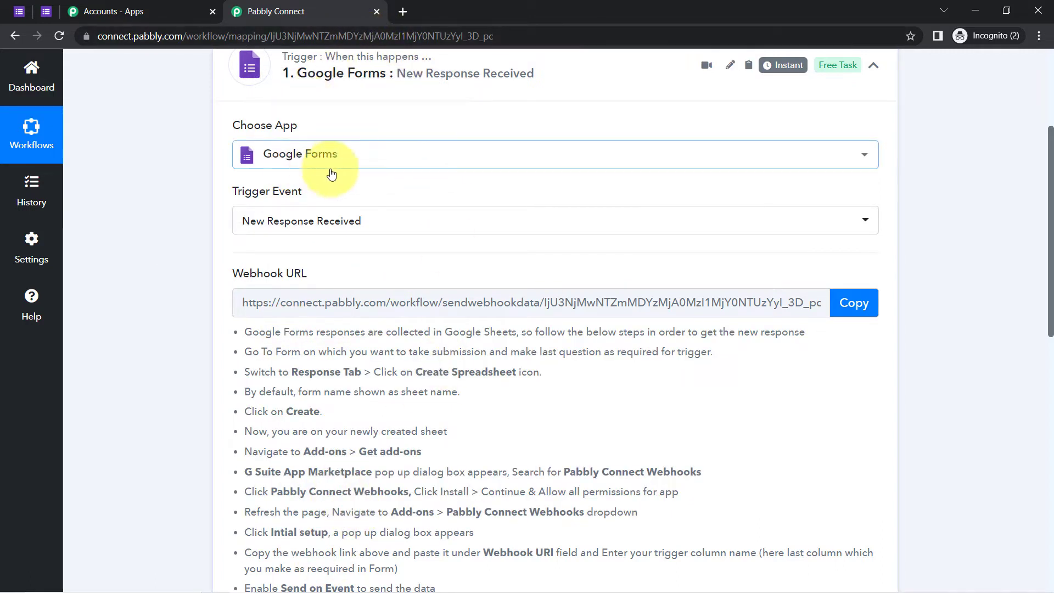
{"action": "left_click", "coordinate": [19, 11]}
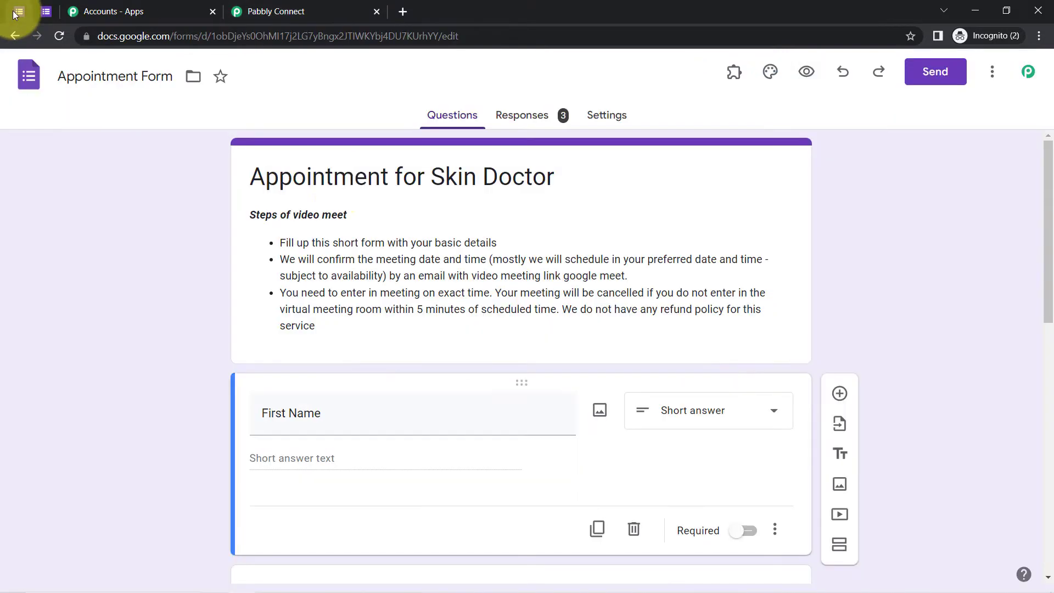
{"action": "left_click", "coordinate": [258, 11]}
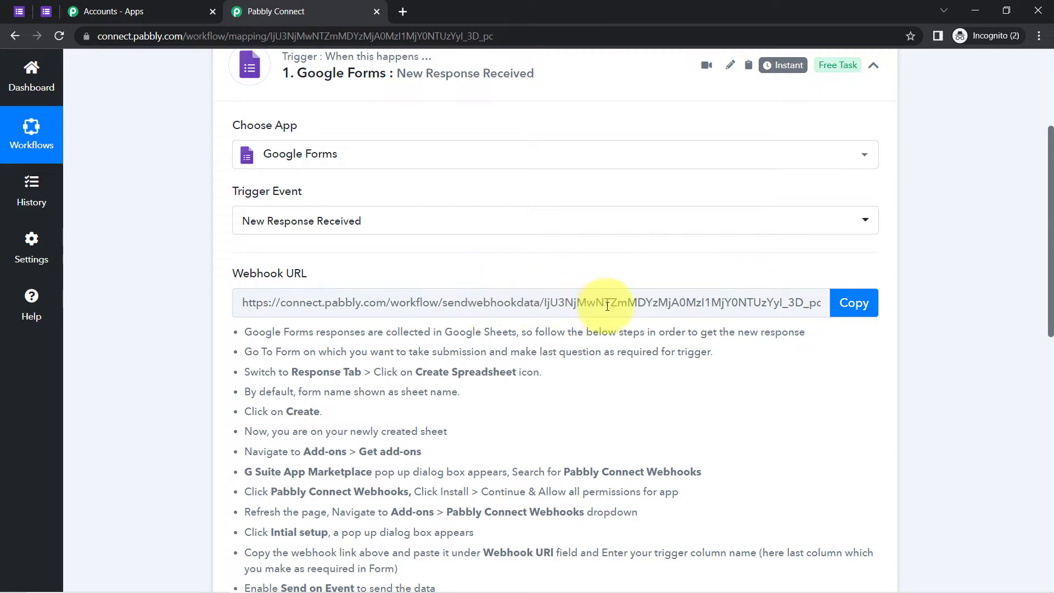
Copy the webhook URL of the Google Forms trigger
{"action": "left_click_drag", "start_coordinate": [299, 332], "coordinate": [376, 488]}
{"action": "left_click", "coordinate": [845, 307]}
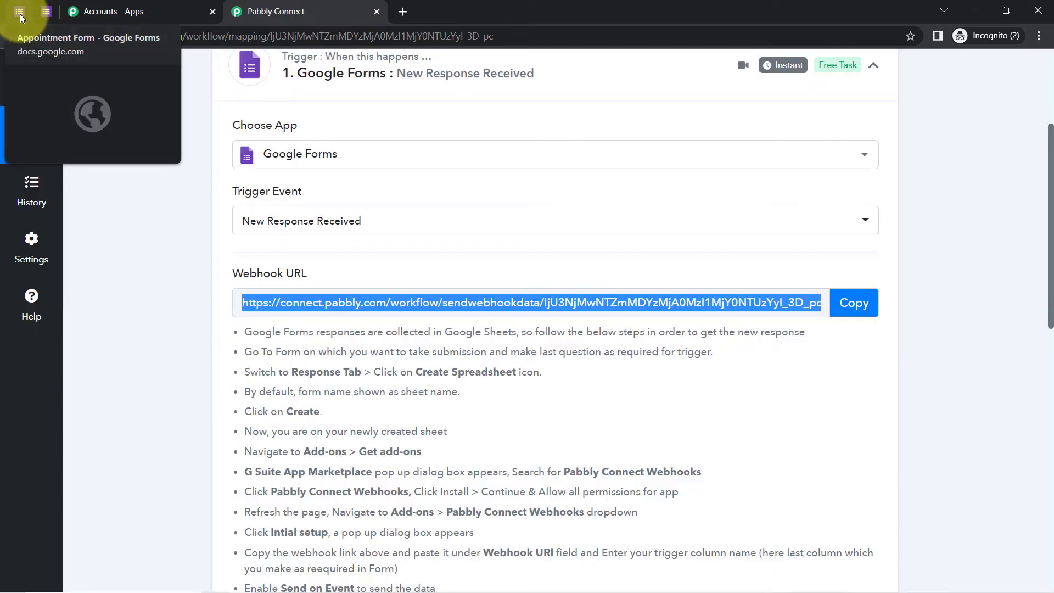
Open the spreadsheet linked to the Appointment Form's responses and set its zoom to 125%
{"action": "left_click", "coordinate": [20, 14]}
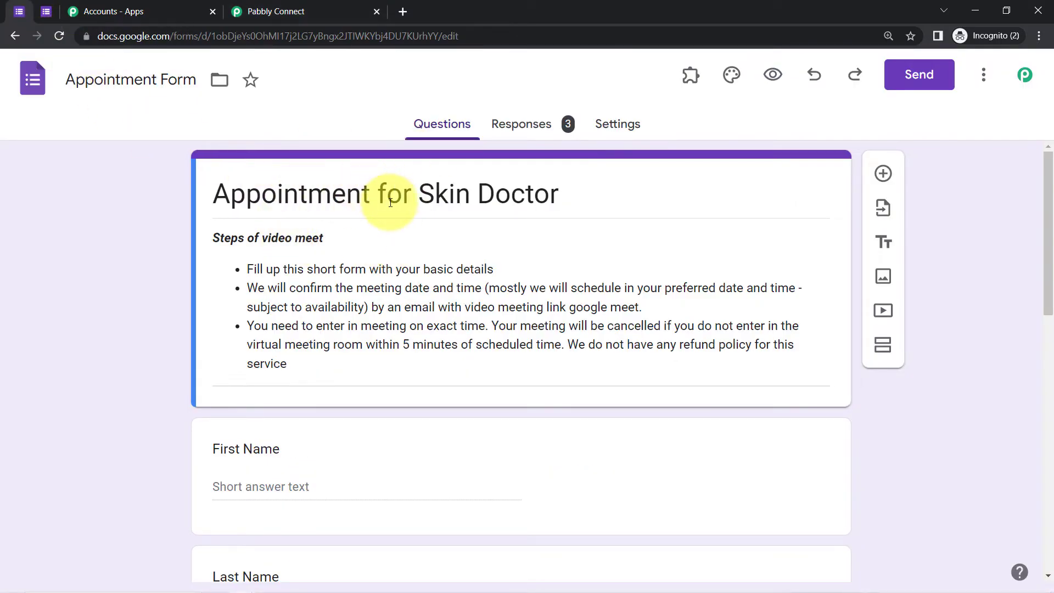
{"action": "left_click", "coordinate": [520, 121]}
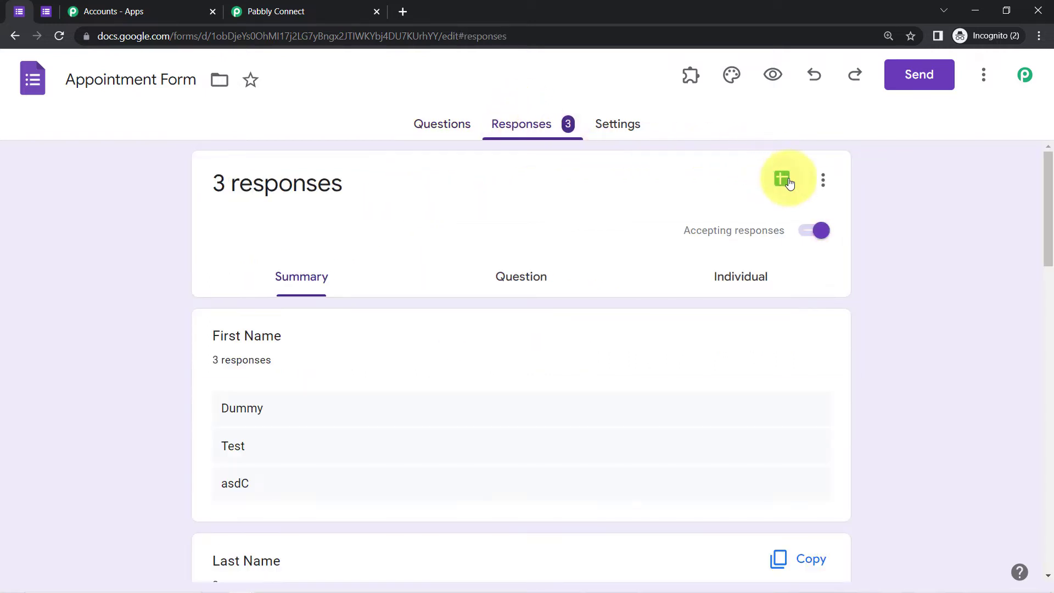
{"action": "left_click", "coordinate": [787, 182]}
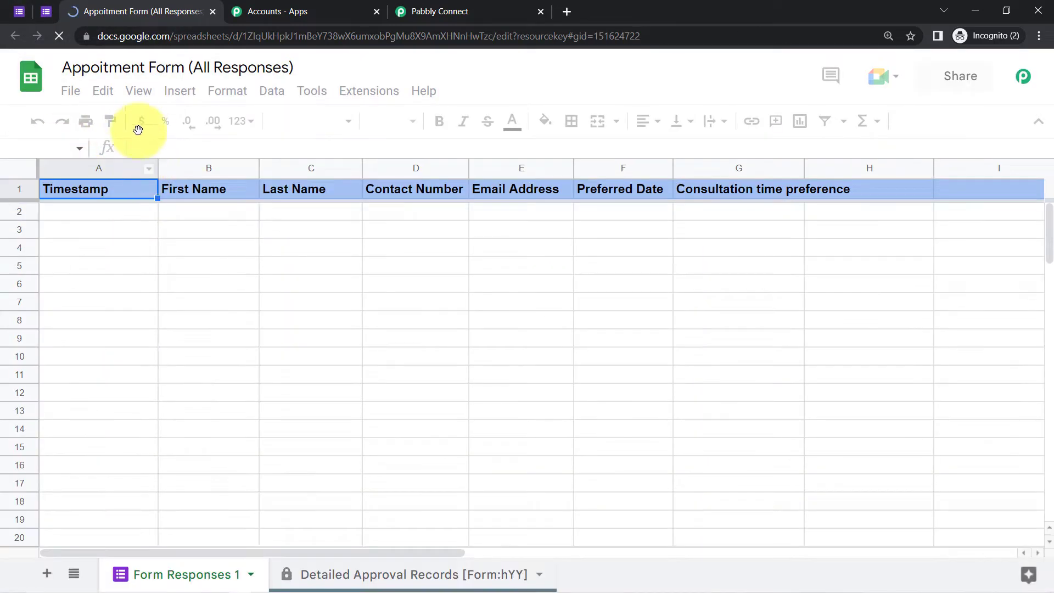
{"action": "left_click", "coordinate": [18, 174]}
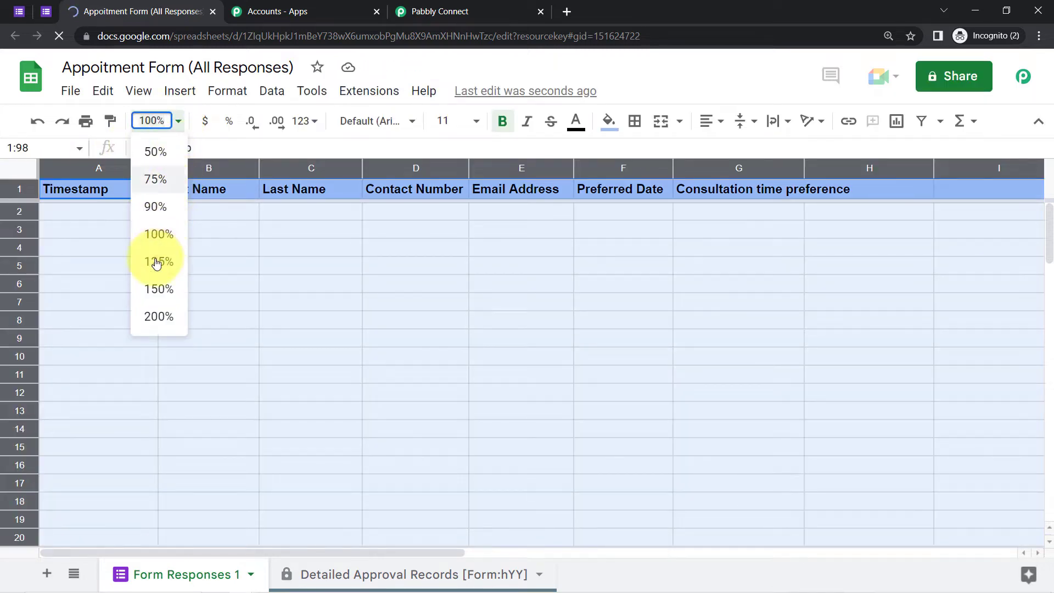
{"action": "left_click", "coordinate": [157, 262]}
{"action": "left_click", "coordinate": [318, 327]}
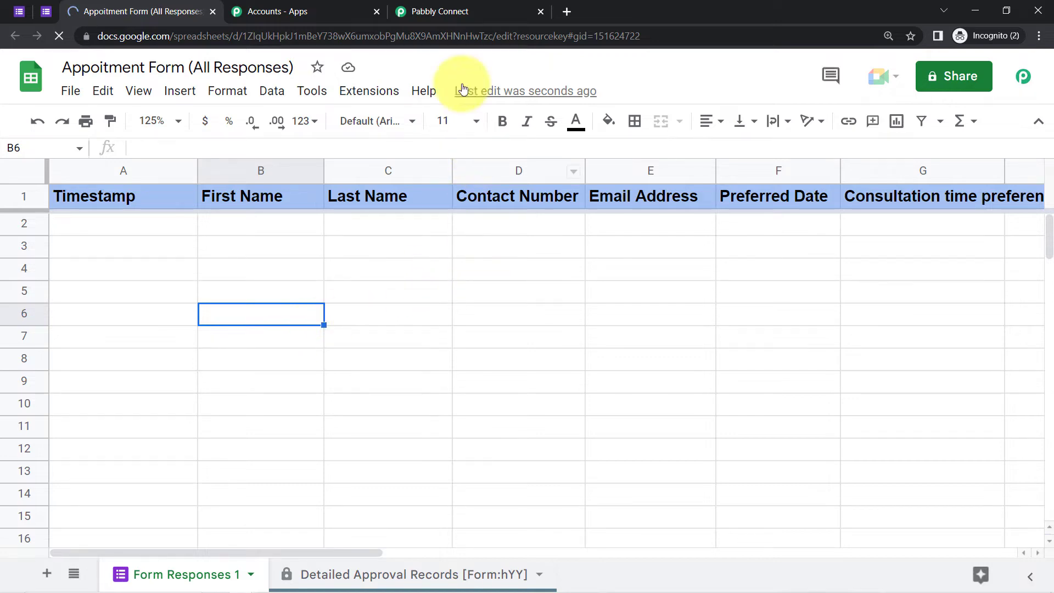
Copy the trigger's webhook URL again in Pabbly Connect and return to the responses spreadsheet
{"action": "left_click", "coordinate": [450, 10]}
{"action": "left_click", "coordinate": [853, 303]}
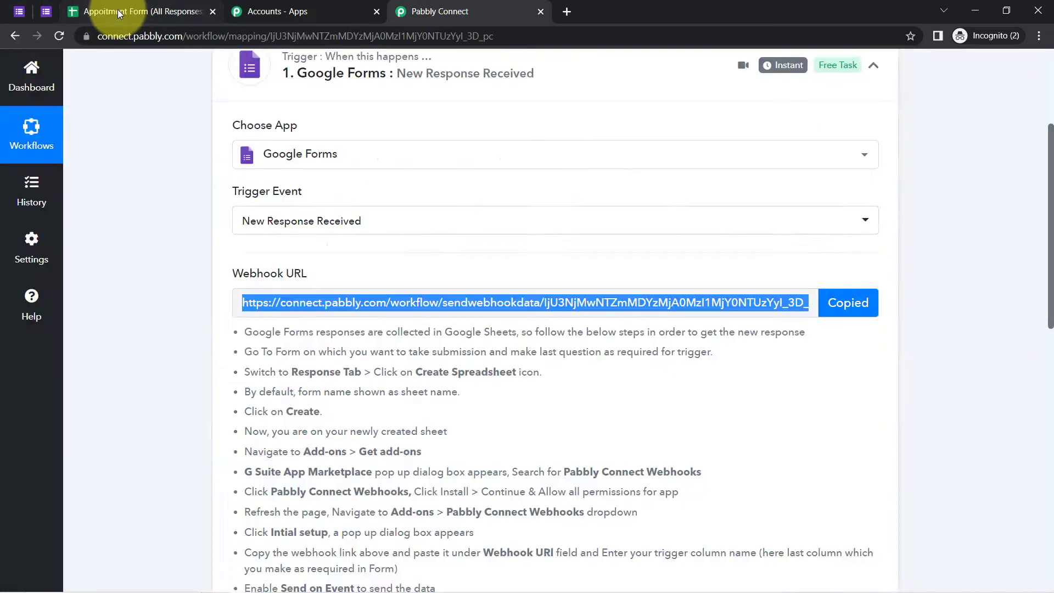
{"action": "left_click", "coordinate": [165, 11]}
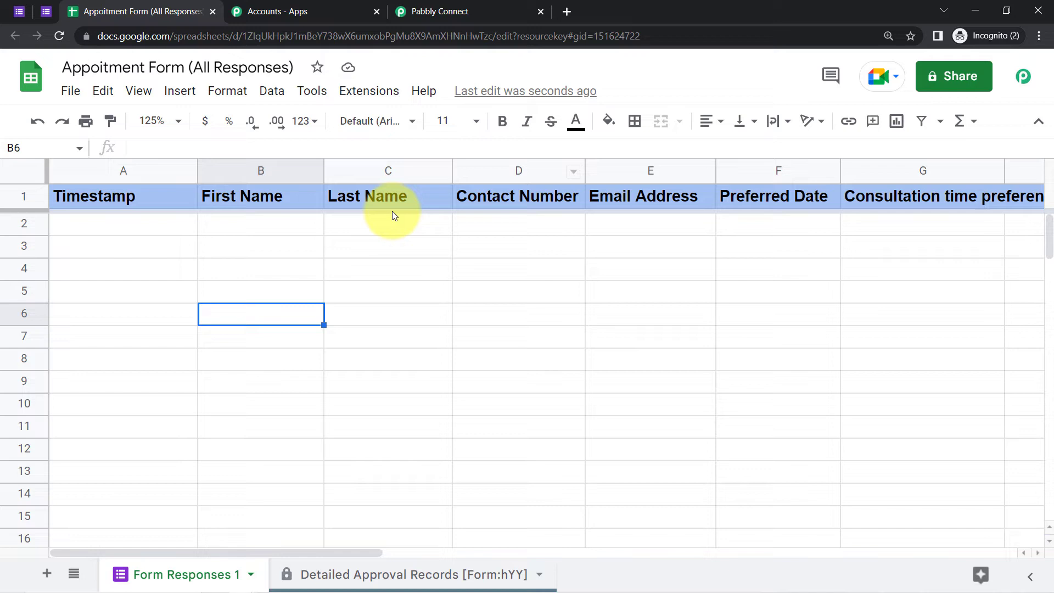
Search the Google Workspace Marketplace for the Pabbly Connect Webhooks add-on, then close the marketplace
{"action": "left_click", "coordinate": [351, 93]}
{"action": "mouse_move", "coordinate": [430, 119]}
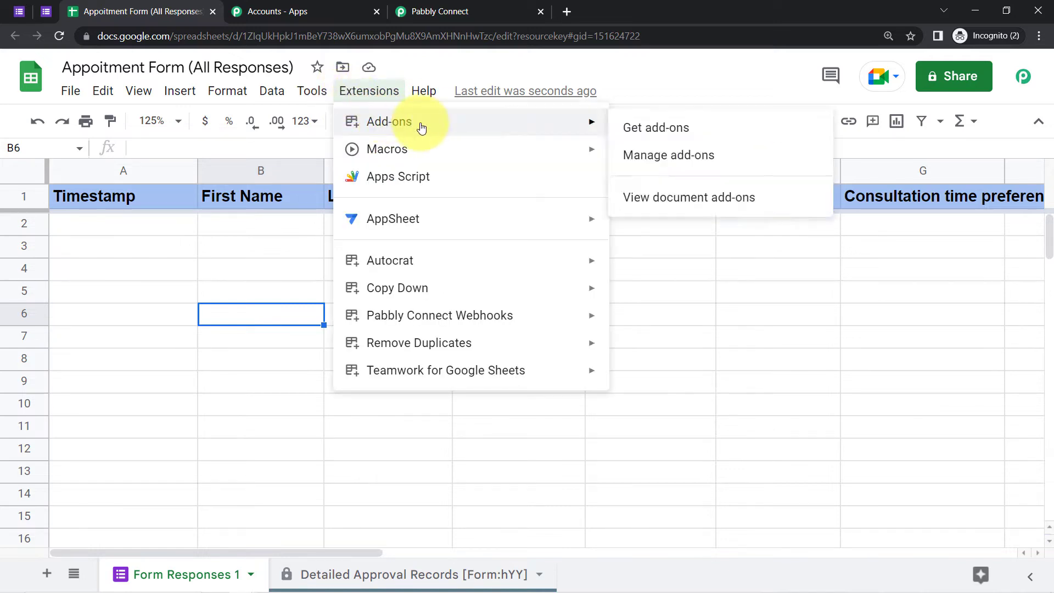
{"action": "left_click", "coordinate": [689, 135]}
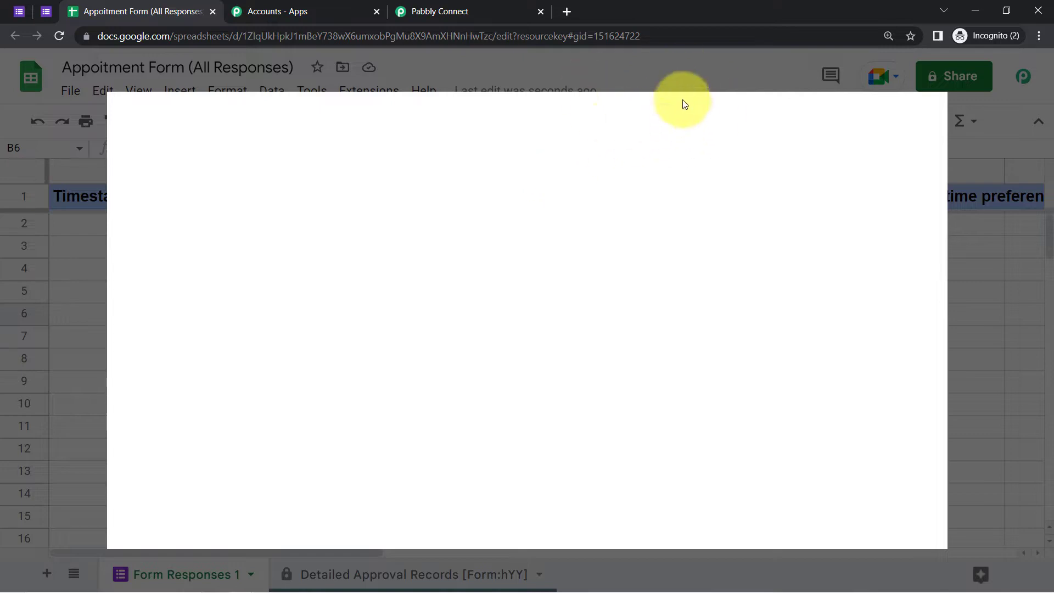
{"action": "type", "text": "pabbl"}
{"action": "left_click", "coordinate": [601, 141]}
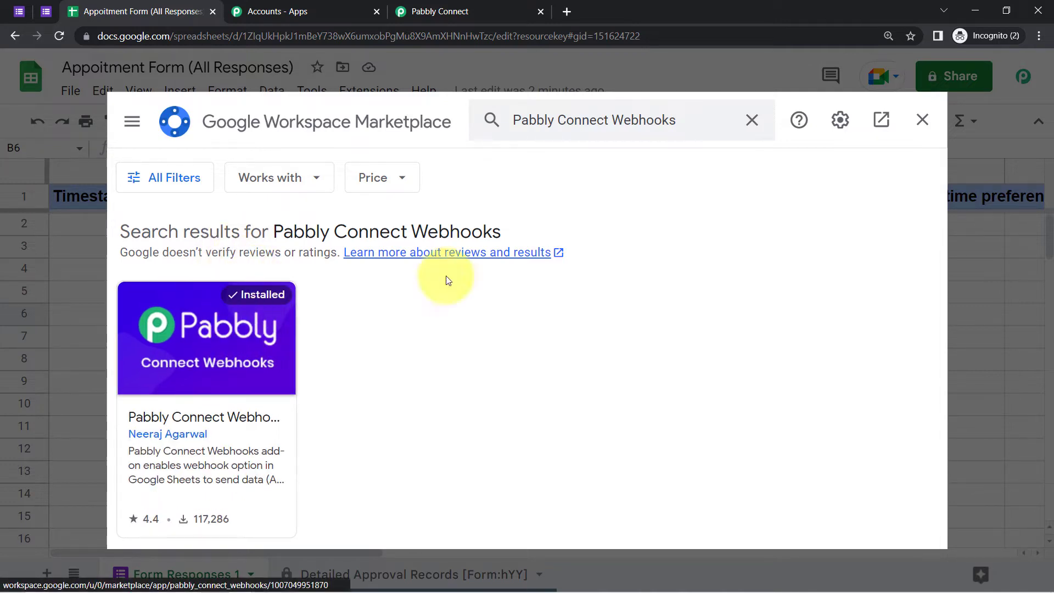
{"action": "left_click", "coordinate": [924, 122]}
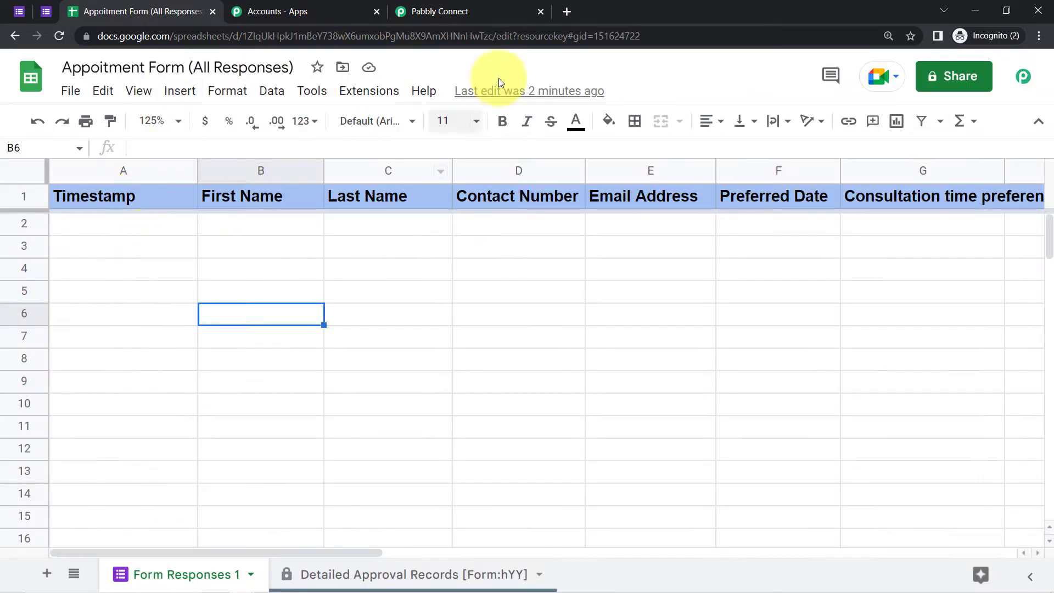
Open the Initial Setup of the Pabbly Connect Webhooks add-on for the Form Responses 1 sheet
{"action": "left_click", "coordinate": [368, 91]}
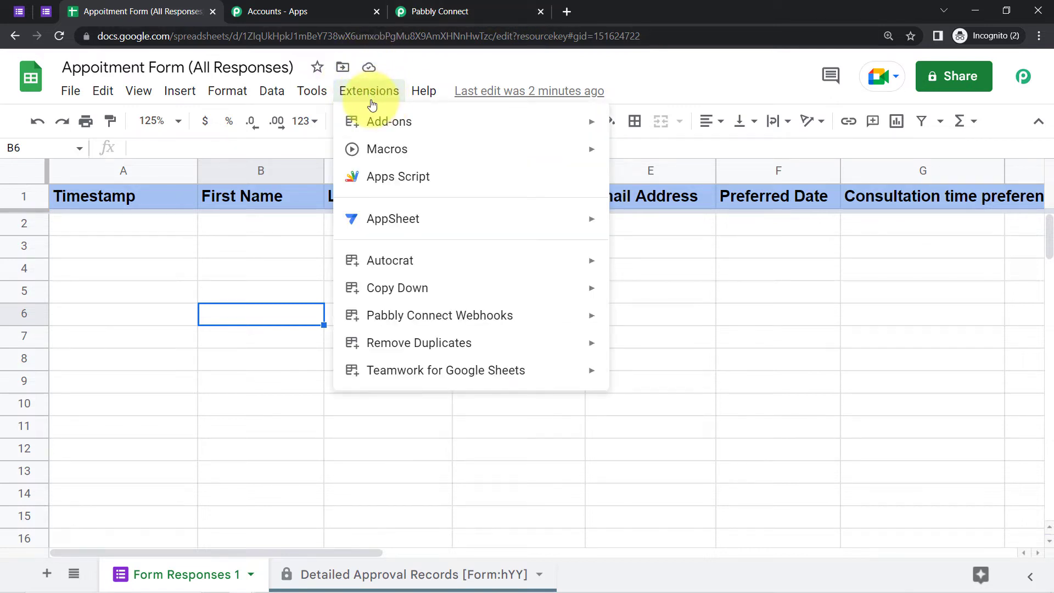
{"action": "mouse_move", "coordinate": [459, 313]}
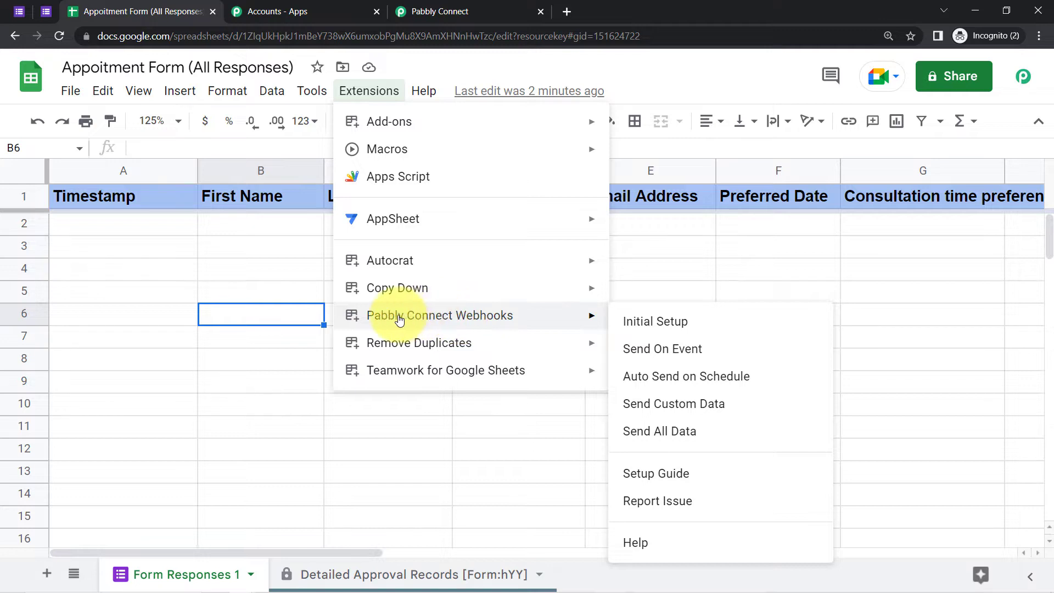
{"action": "left_click", "coordinate": [656, 324]}
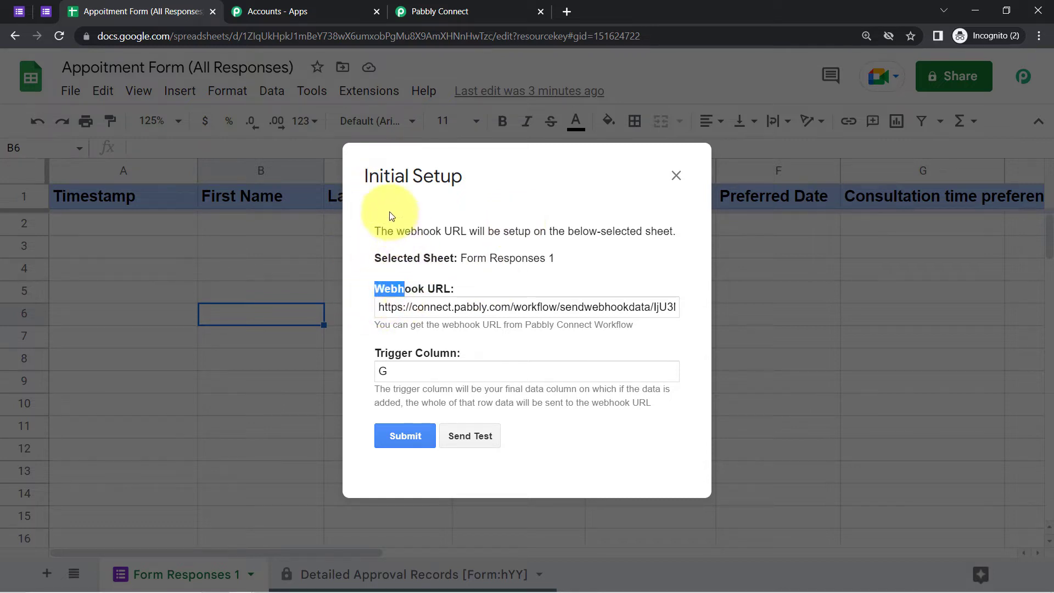
{"action": "left_click_drag", "start_coordinate": [372, 184], "coordinate": [397, 182]}
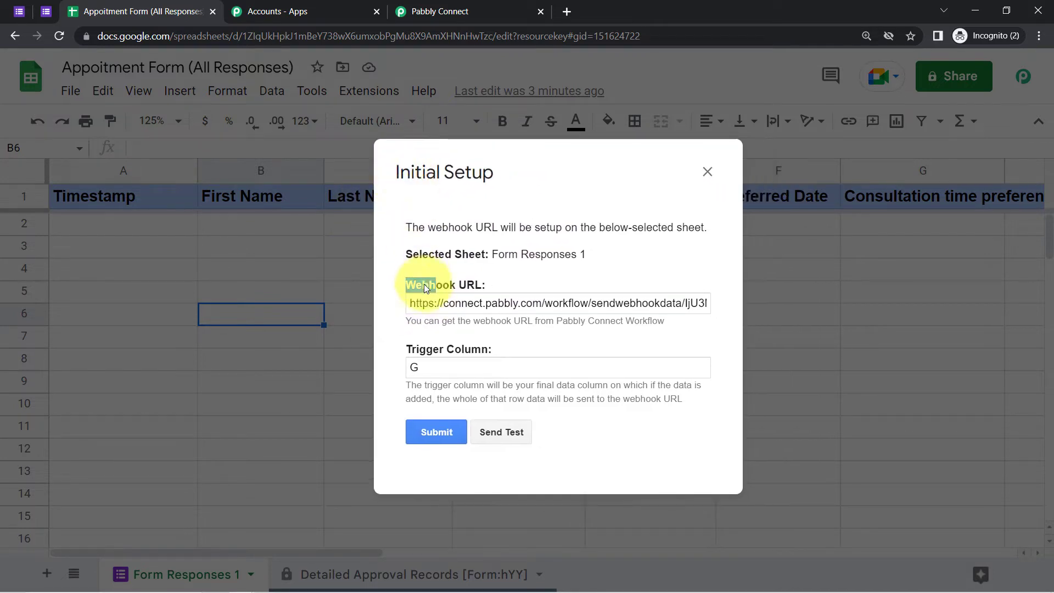
Replace the webhook URL in the Initial Setup with the one copied from the Google Forms trigger in Pabbly Connect
{"action": "triple_click", "coordinate": [434, 303]}
{"action": "key", "text": "BackSpace"}
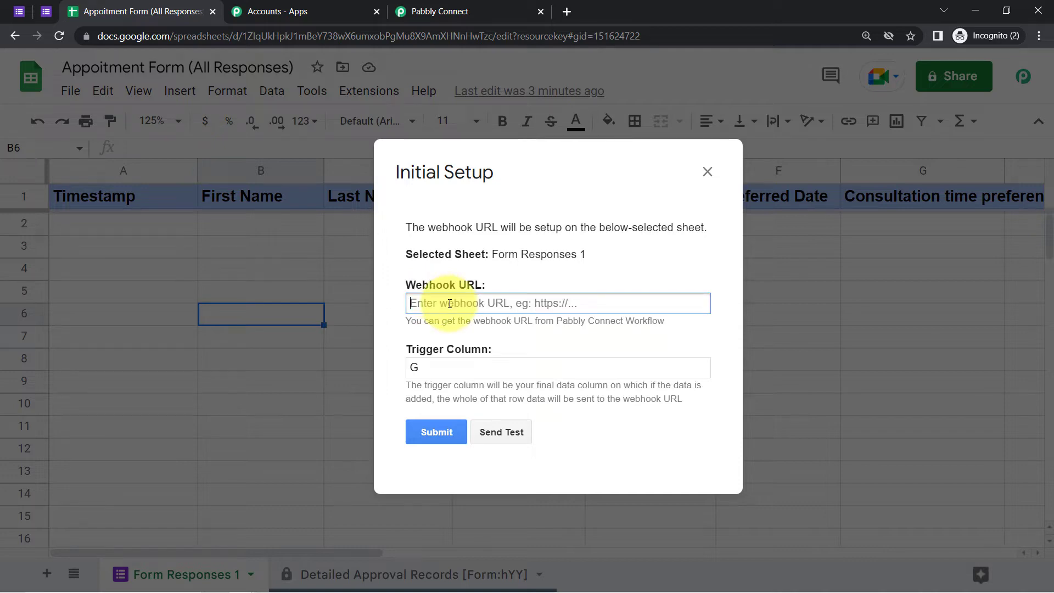
{"action": "left_click", "coordinate": [527, 10]}
{"action": "left_click", "coordinate": [851, 303]}
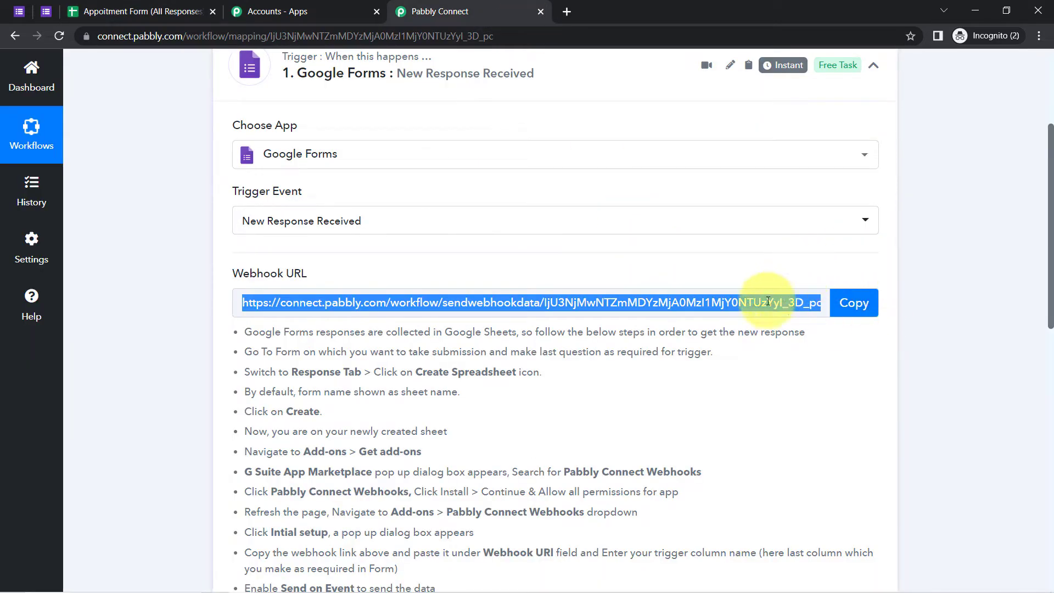
{"action": "left_click", "coordinate": [126, 11]}
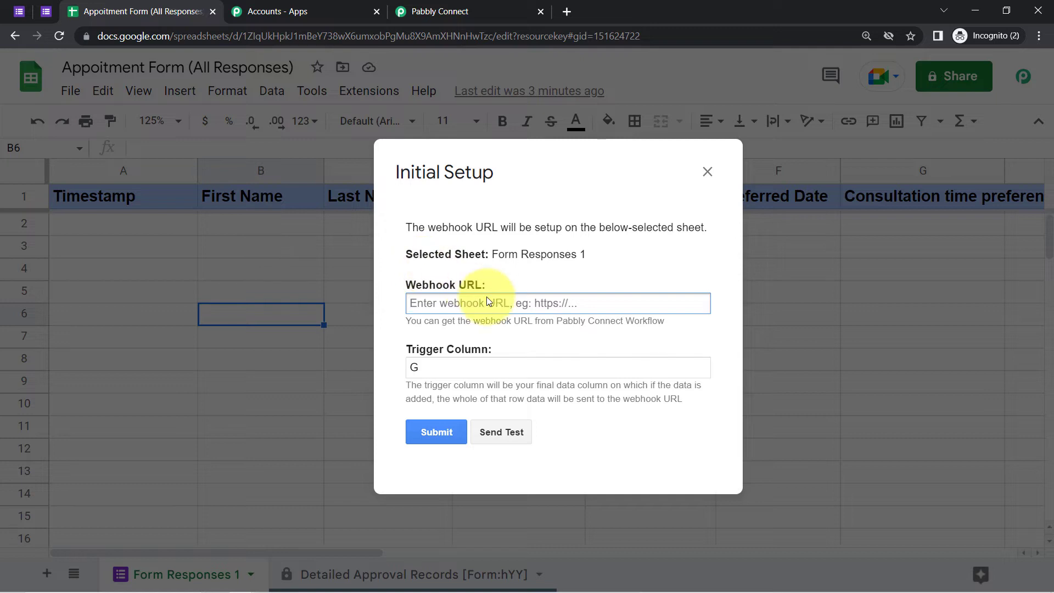
{"action": "key", "text": "ctrl+v"}
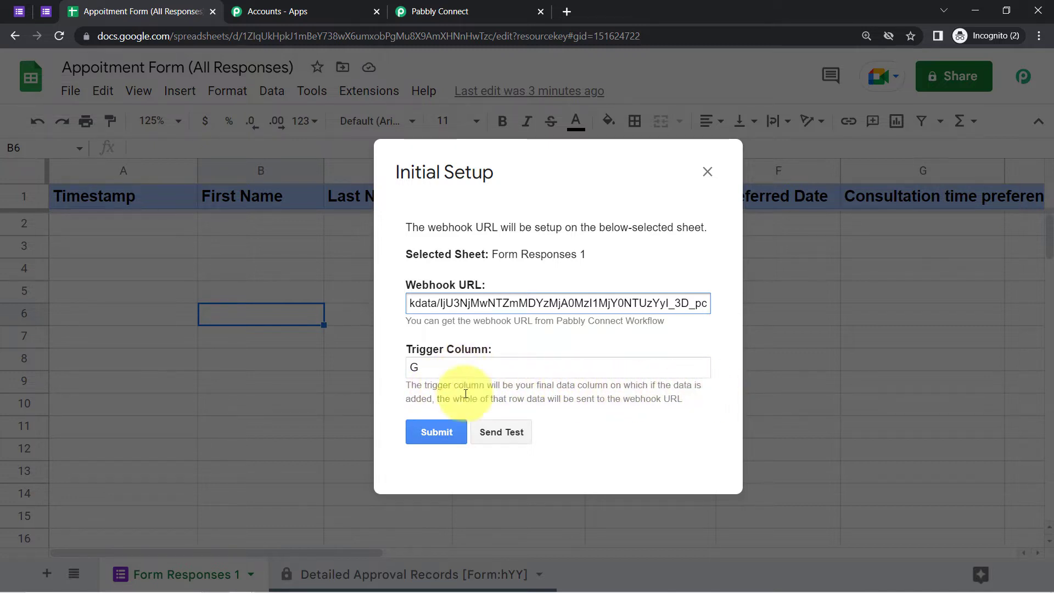
Send a test from the Initial Setup with G as the trigger column
{"action": "left_click_drag", "start_coordinate": [439, 397], "coordinate": [659, 400]}
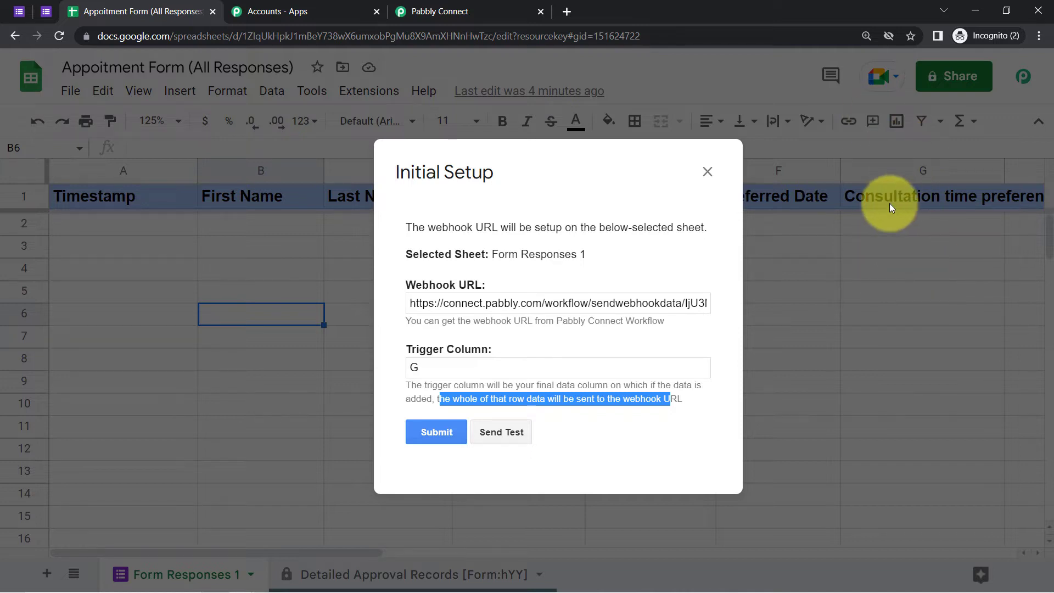
{"action": "left_click", "coordinate": [439, 369]}
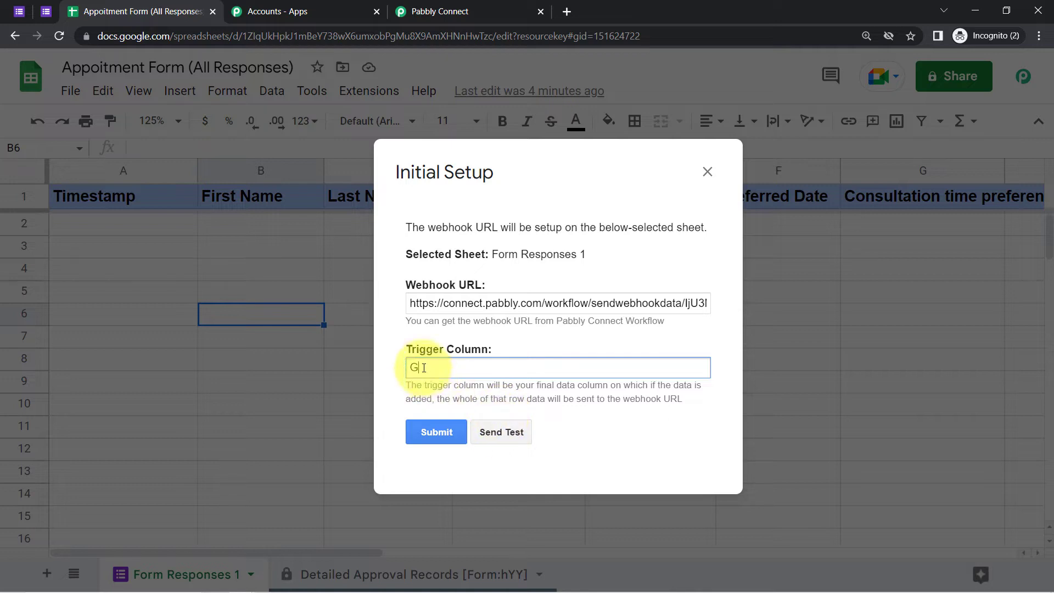
{"action": "left_click", "coordinate": [490, 438]}
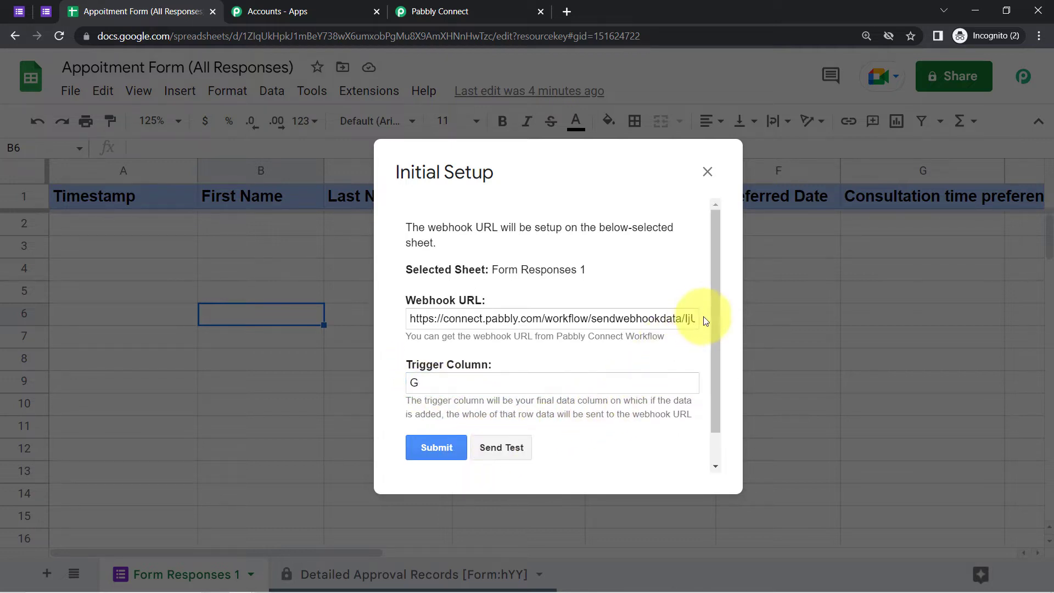
{"action": "left_click_drag", "start_coordinate": [713, 324], "coordinate": [716, 367]}
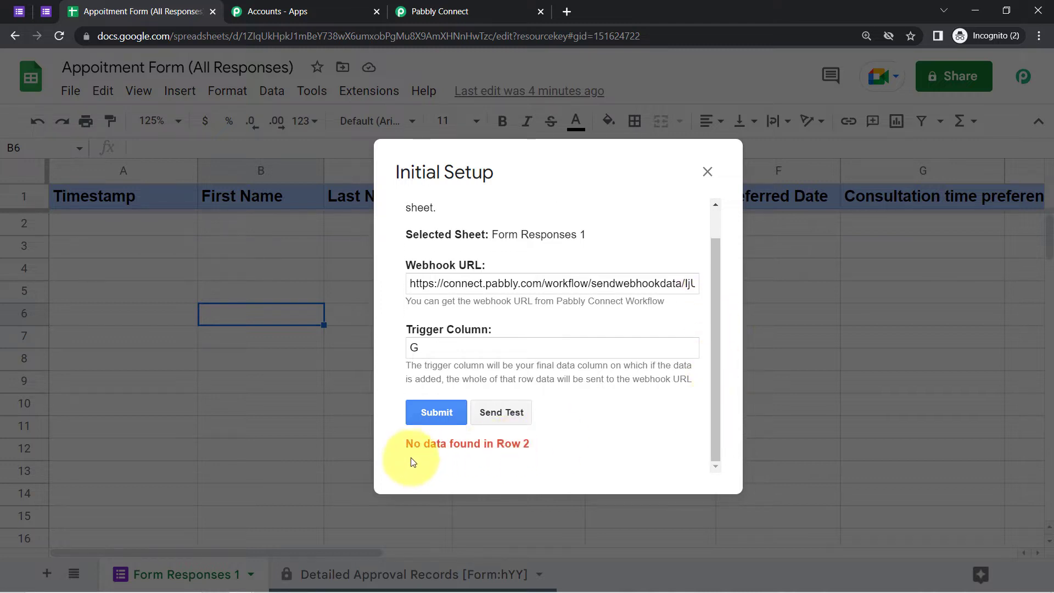
{"action": "left_click_drag", "start_coordinate": [431, 444], "coordinate": [541, 447]}
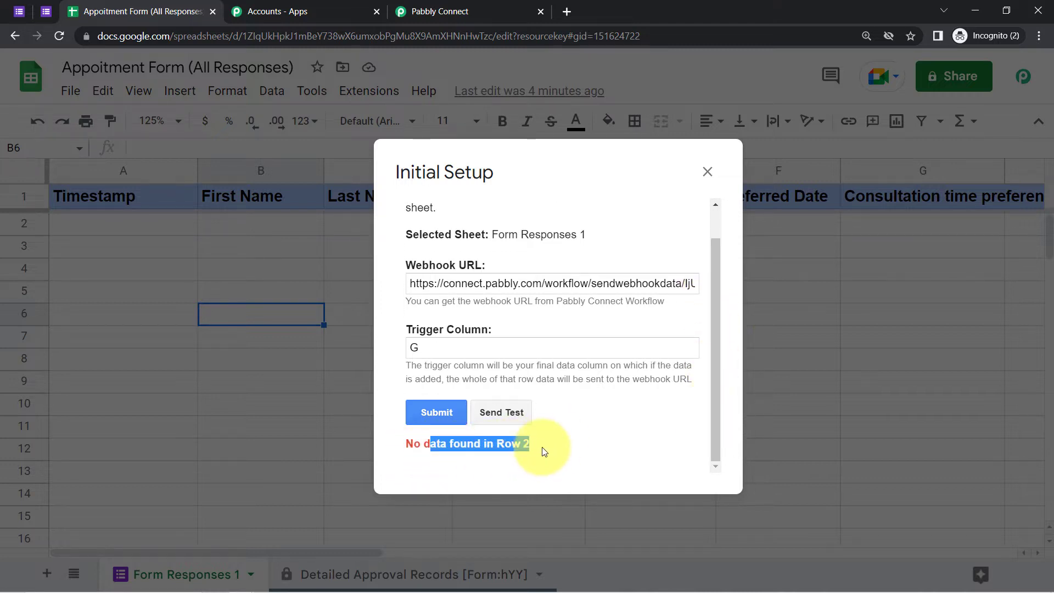
Switch to Pabbly Connect and read the trigger's webhook response status and its note on test submissions
{"action": "left_click", "coordinate": [461, 11]}
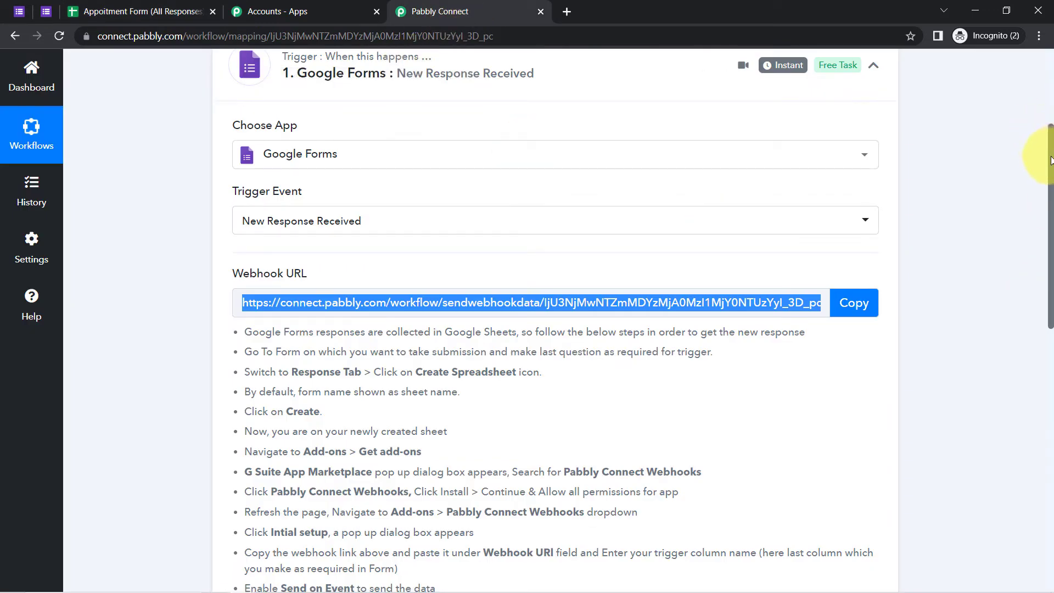
{"action": "scroll", "coordinate": [1051, 160], "scroll_direction": "down", "scroll_amount": 5}
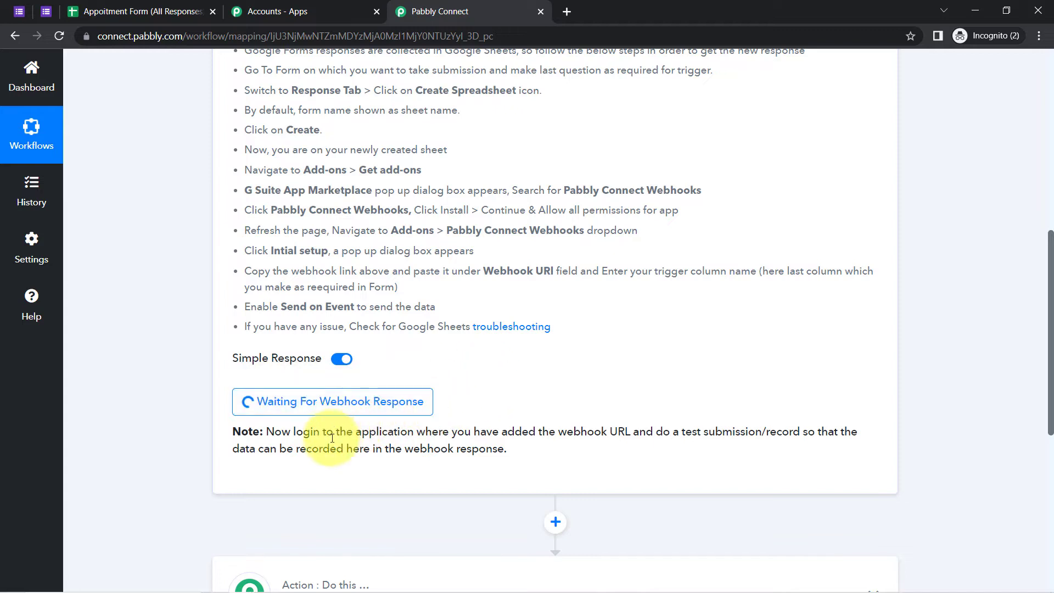
{"action": "left_click_drag", "start_coordinate": [313, 433], "coordinate": [538, 454]}
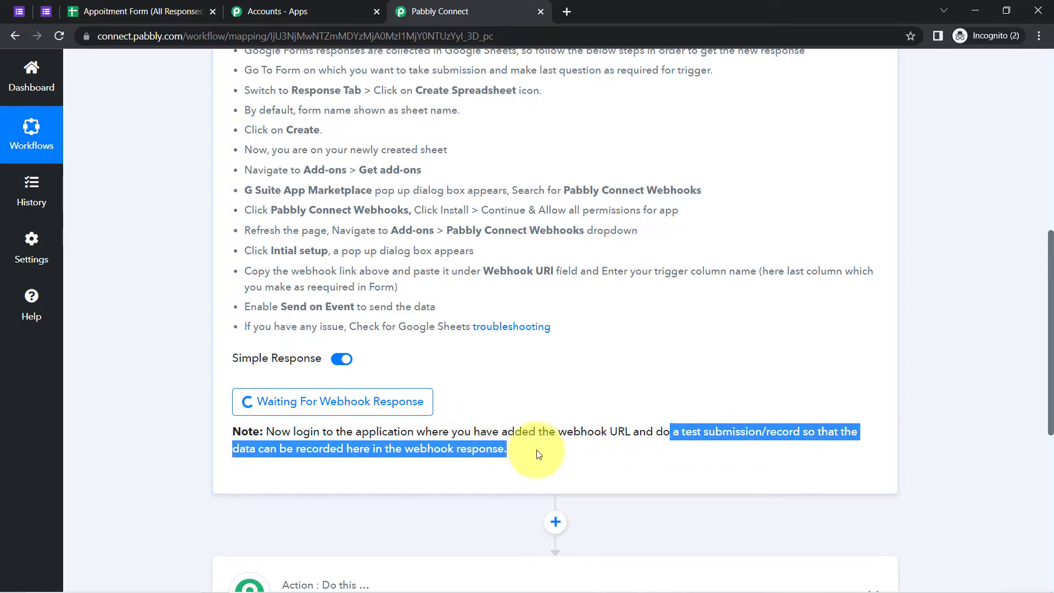
{"action": "left_click", "coordinate": [472, 453]}
{"action": "left_click_drag", "start_coordinate": [671, 432], "coordinate": [797, 435]}
{"action": "left_click_drag", "start_coordinate": [1049, 384], "coordinate": [1049, 289]}
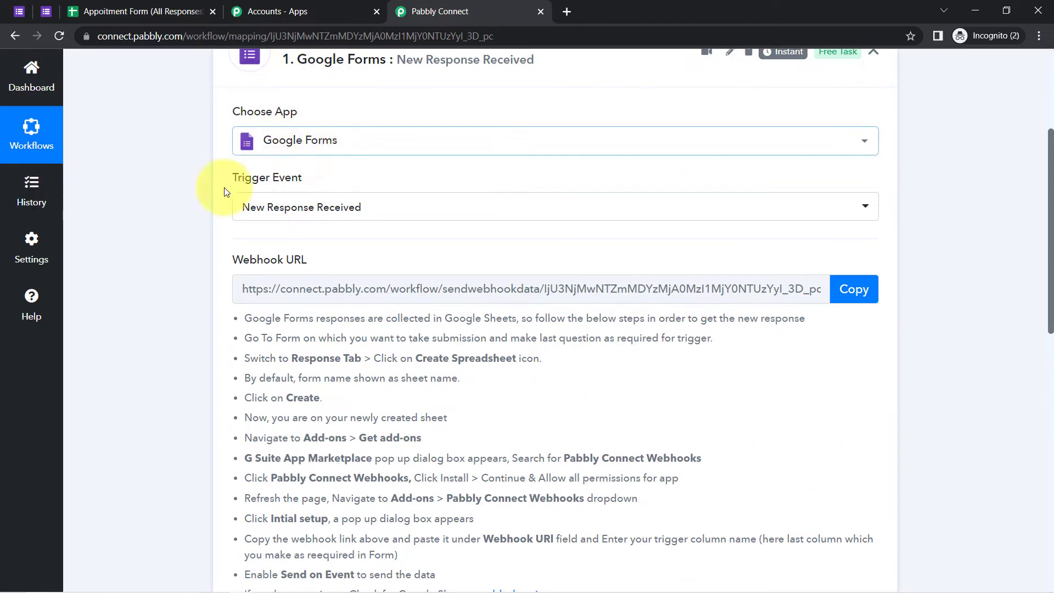
Open the respondent preview of the Appointment Form and fill in the test first name, last name and contact number
{"action": "left_click", "coordinate": [22, 7]}
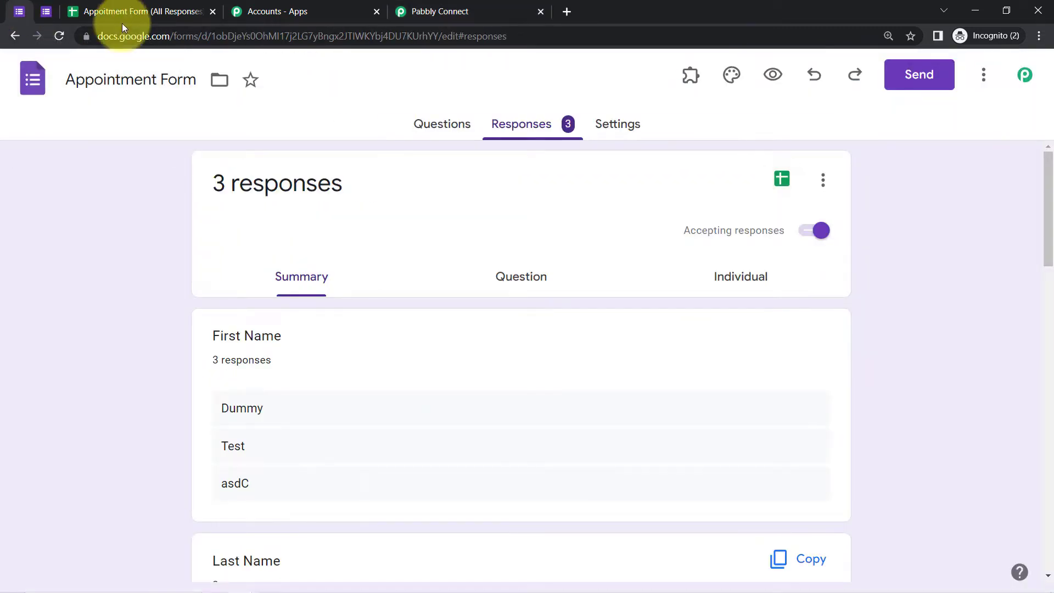
{"action": "left_click", "coordinate": [771, 74]}
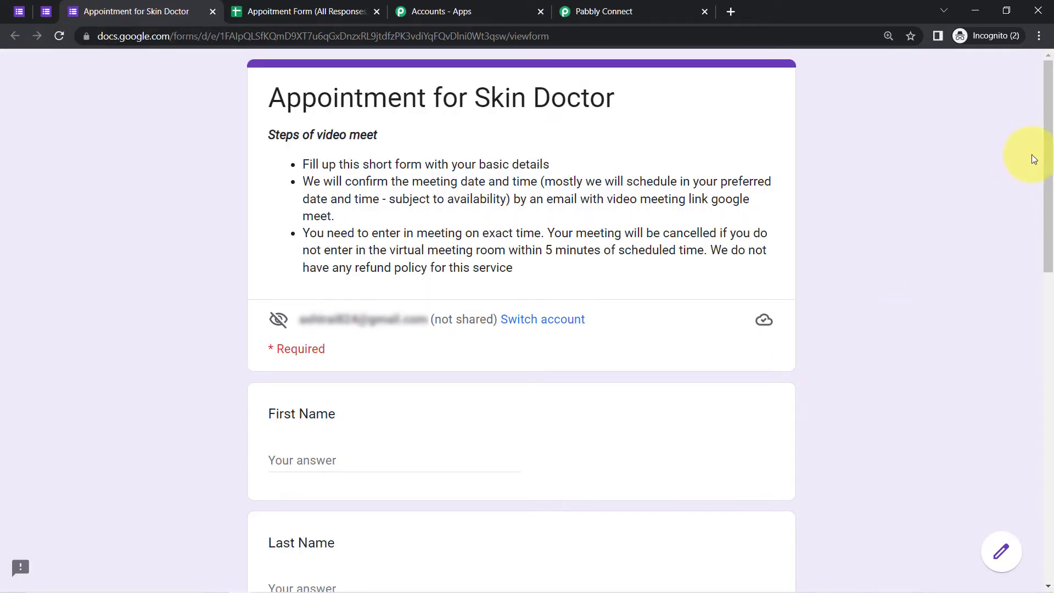
{"action": "scroll", "coordinate": [1043, 126], "scroll_direction": "down", "scroll_amount": 1}
{"action": "scroll", "coordinate": [1044, 145], "scroll_direction": "up", "scroll_amount": 1}
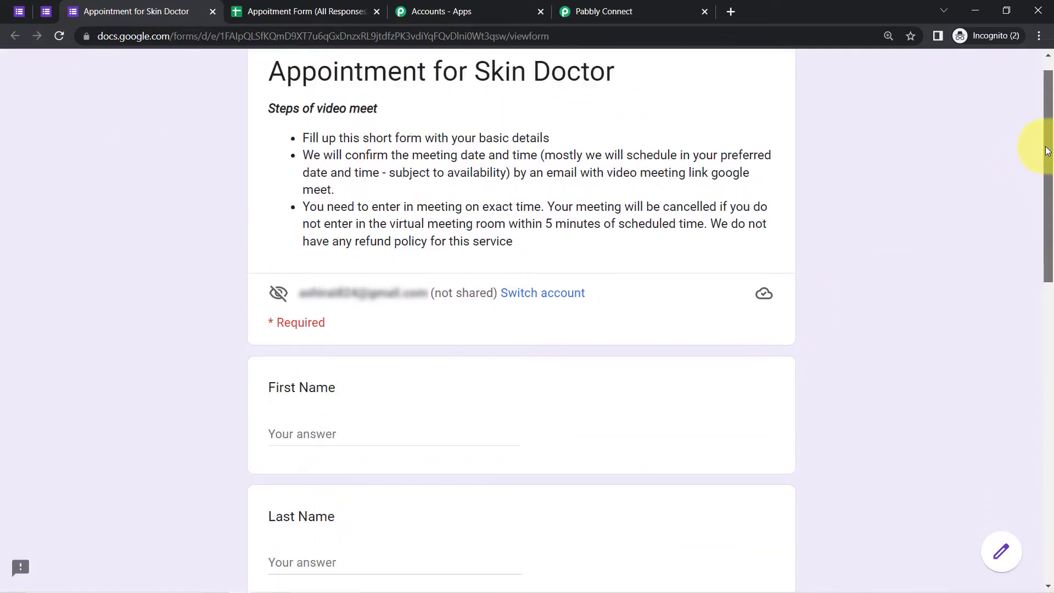
{"action": "left_click_drag", "start_coordinate": [284, 102], "coordinate": [379, 199]}
{"action": "left_click", "coordinate": [304, 104]}
{"action": "left_click_drag", "start_coordinate": [303, 103], "coordinate": [407, 208]}
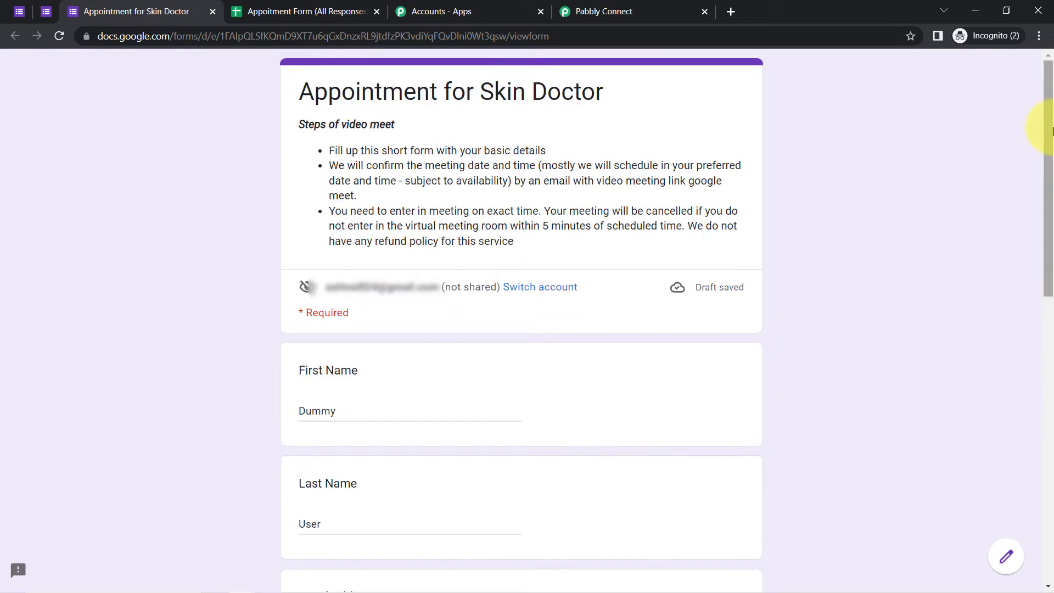
Set the preferred appointment date in the test response to 01/07/2023
{"action": "left_click_drag", "start_coordinate": [1052, 132], "coordinate": [1032, 412]}
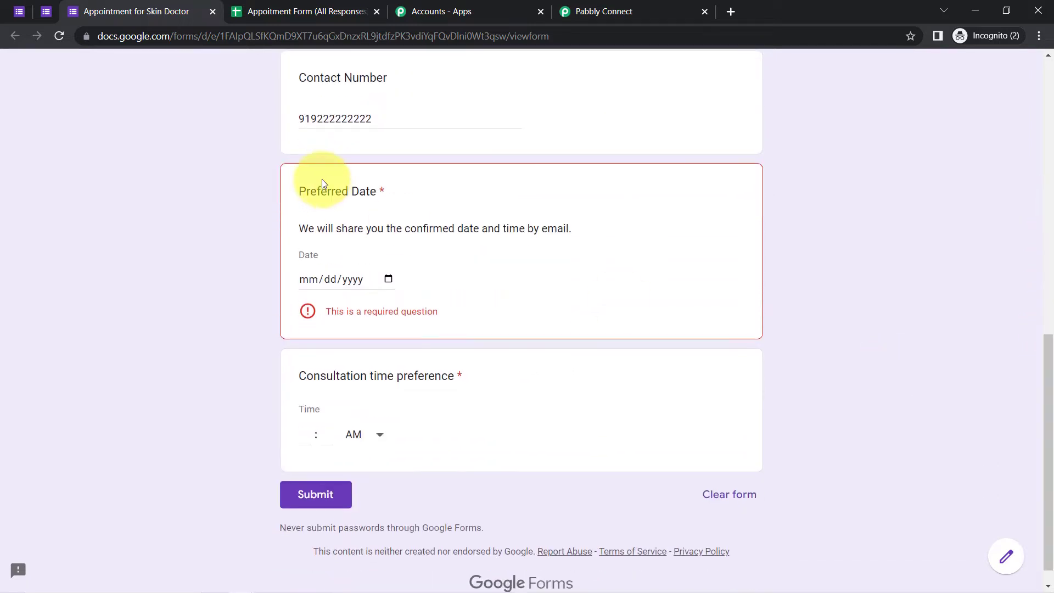
{"action": "left_click", "coordinate": [388, 280]}
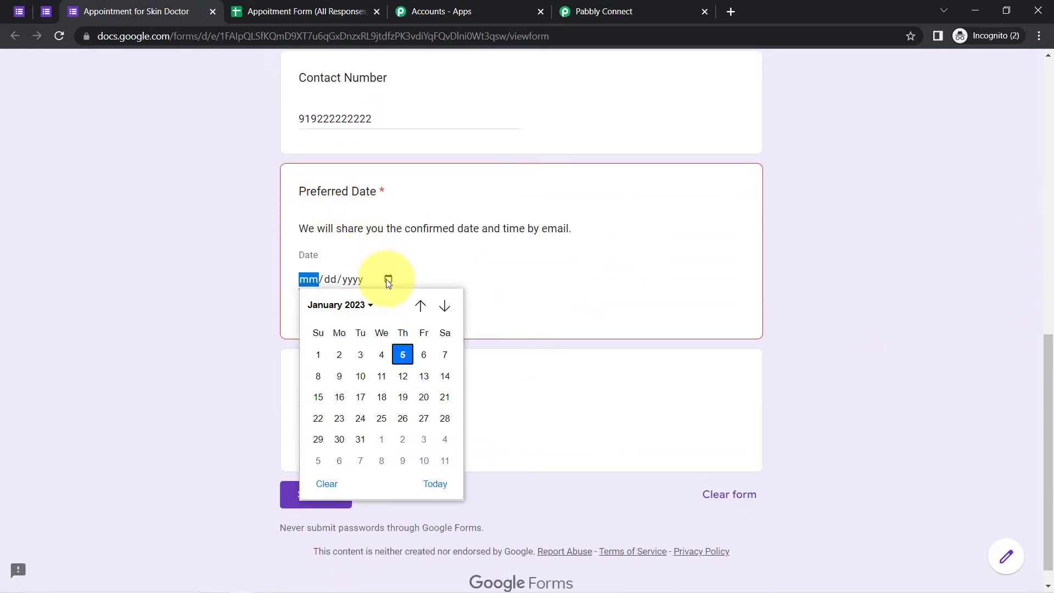
{"action": "left_click", "coordinate": [444, 356]}
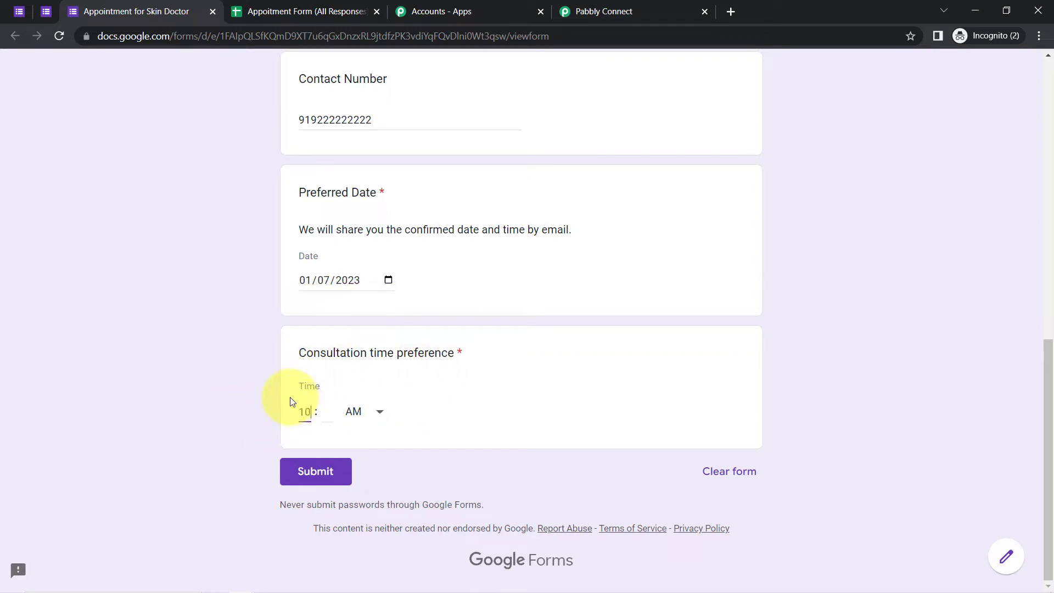
Set the consultation time preference to 10:00 AM and submit the test response
{"action": "type", "text": "10"}
{"action": "key", "text": "Tab"}
{"action": "type", "text": "00"}
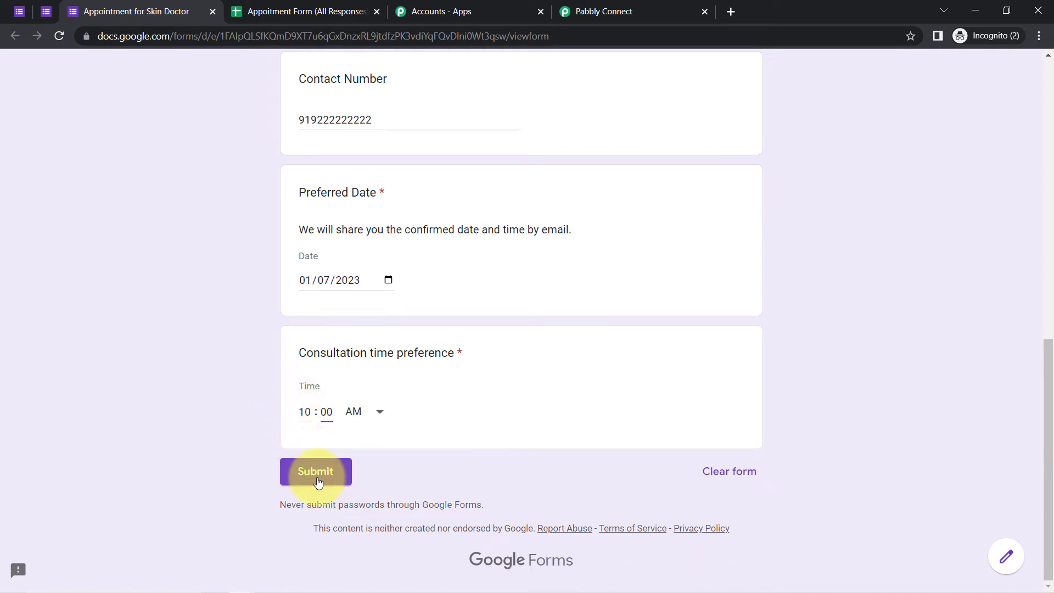
{"action": "left_click", "coordinate": [326, 470]}
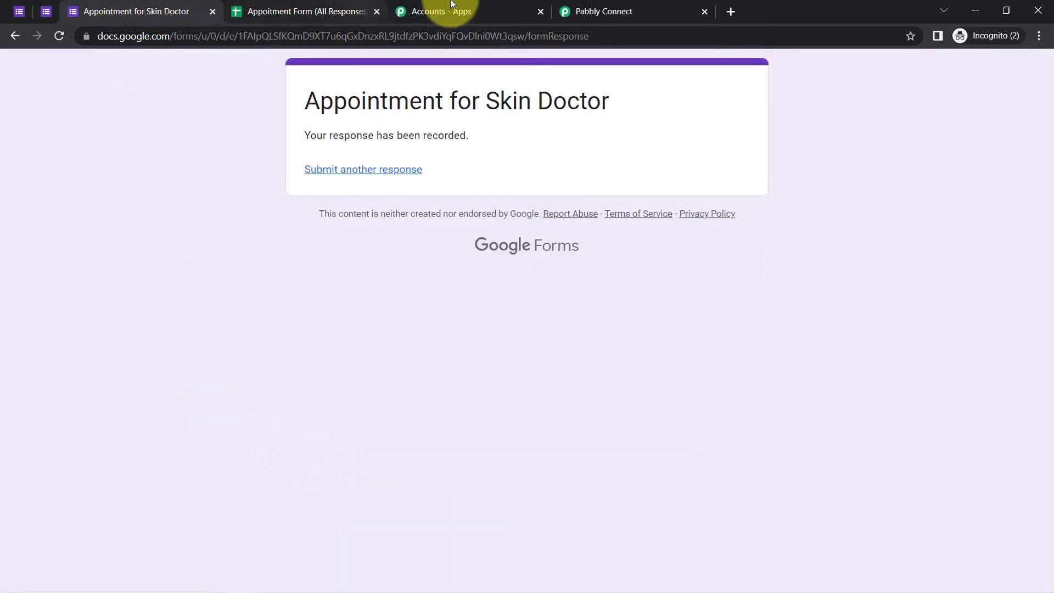
Switch to the response spreadsheet, close the Initial Setup dialog and check the newly recorded response in row 2
{"action": "left_click", "coordinate": [302, 12]}
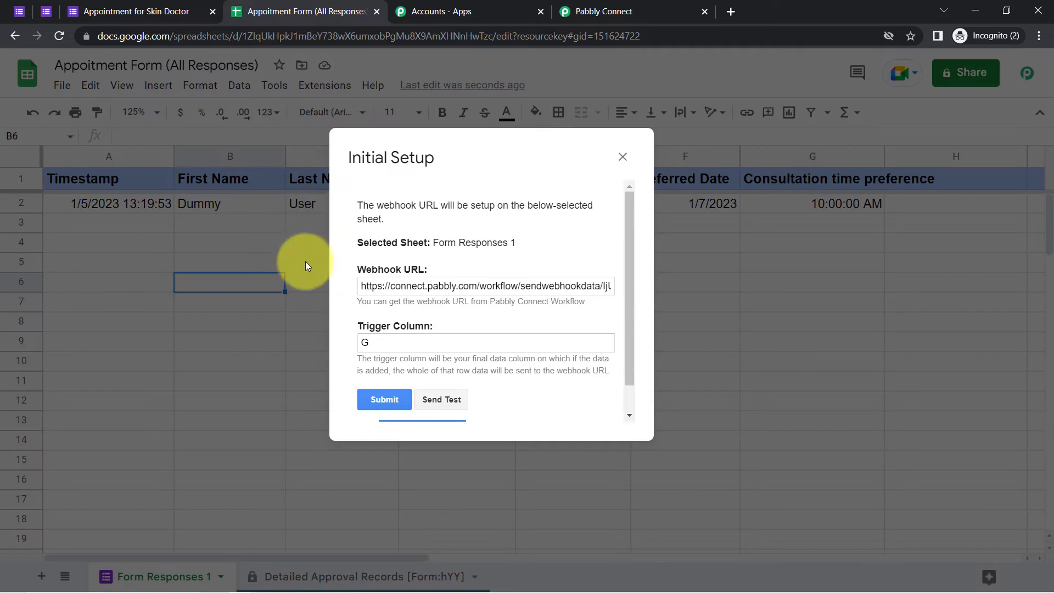
{"action": "left_click", "coordinate": [621, 158]}
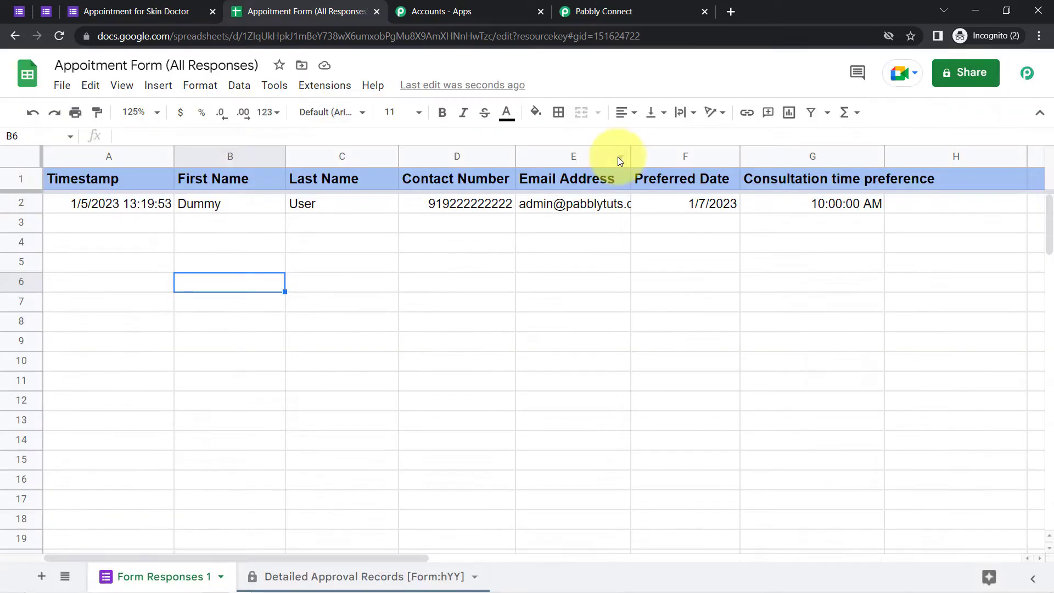
{"action": "left_click", "coordinate": [4, 205]}
{"action": "left_click", "coordinate": [280, 287]}
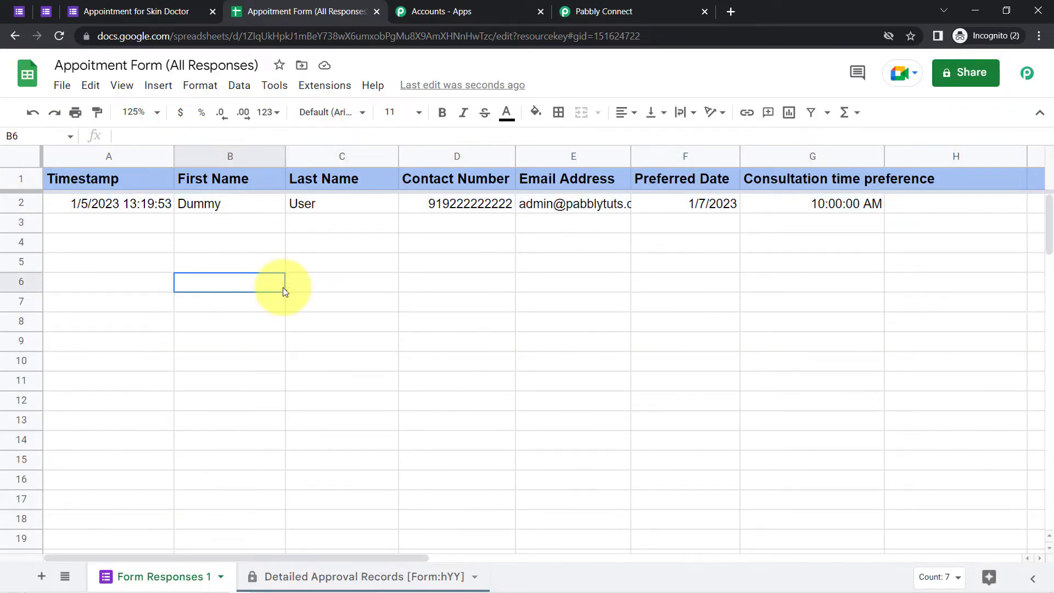
Reopen the Initial Setup of Pabbly Connect Webhooks, send the recorded response as test data and check its arrival in Pabbly Connect
{"action": "left_click", "coordinate": [333, 88]}
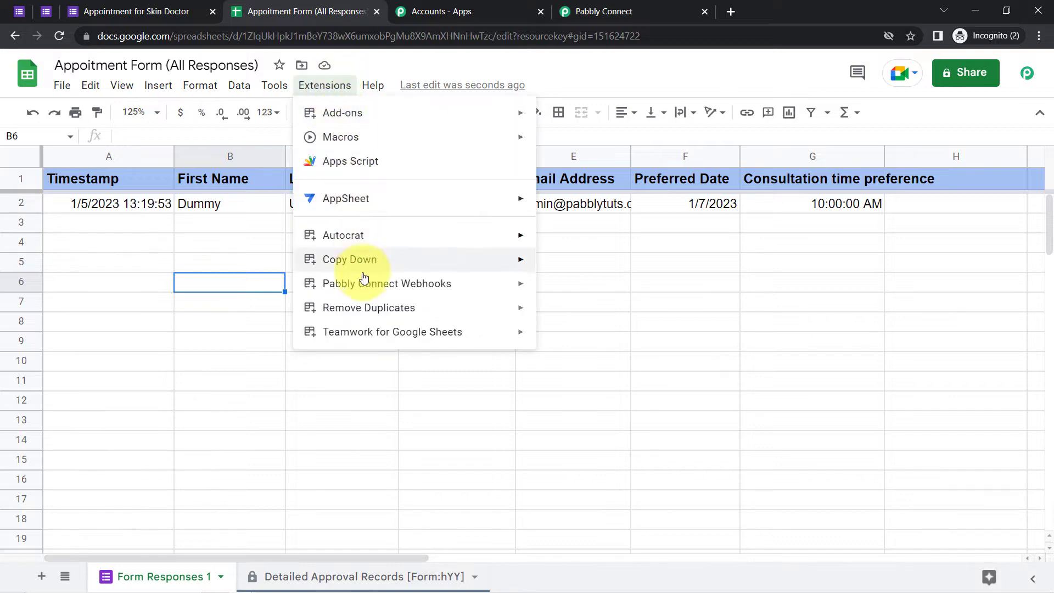
{"action": "mouse_move", "coordinate": [373, 283]}
{"action": "left_click", "coordinate": [558, 296]}
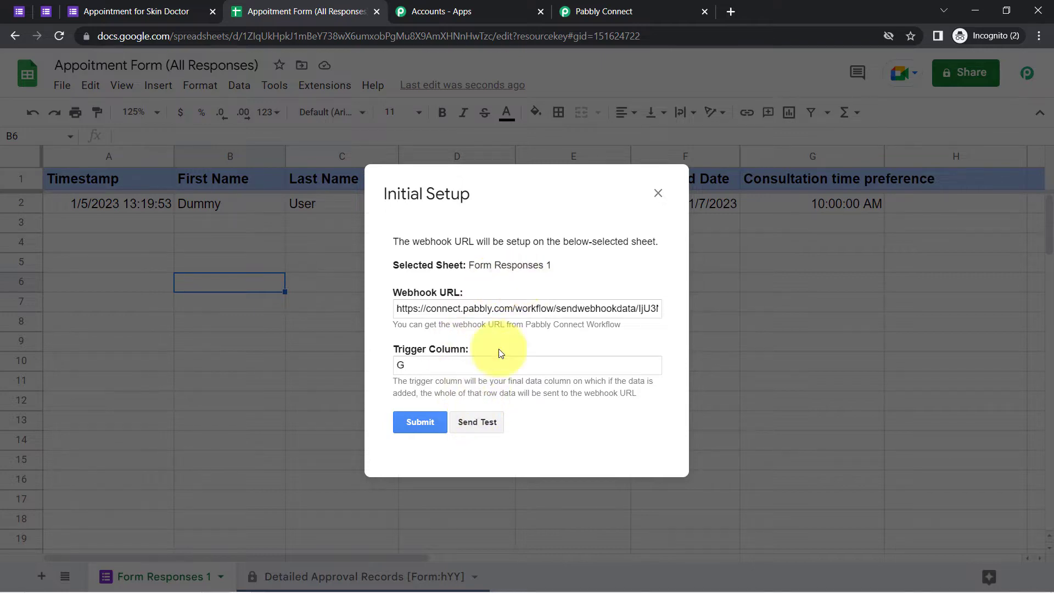
{"action": "left_click", "coordinate": [574, 5]}
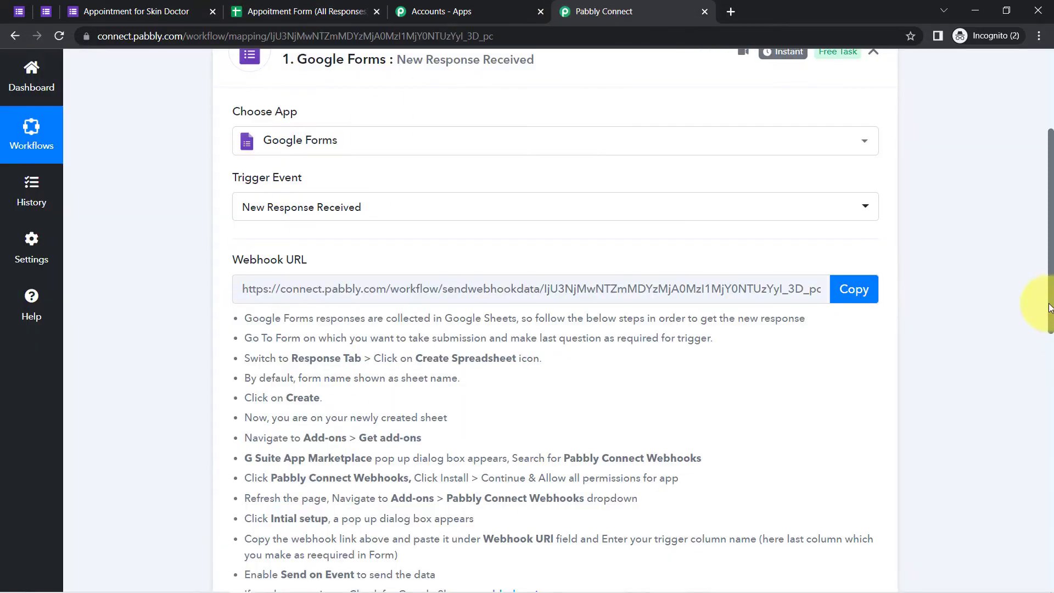
{"action": "scroll", "coordinate": [1049, 313], "scroll_direction": "down", "scroll_amount": 4}
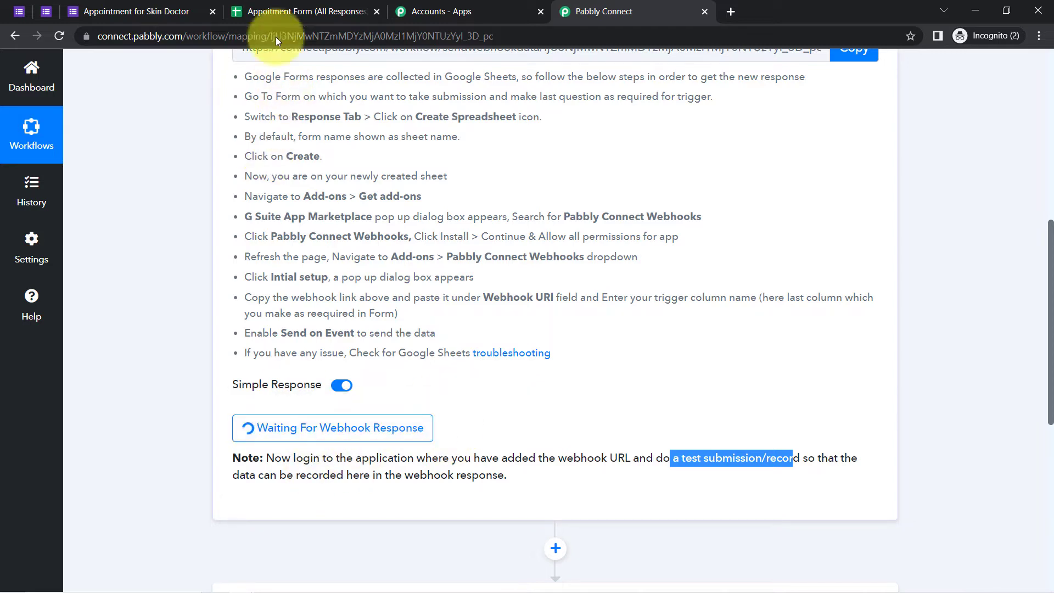
{"action": "left_click", "coordinate": [291, 11]}
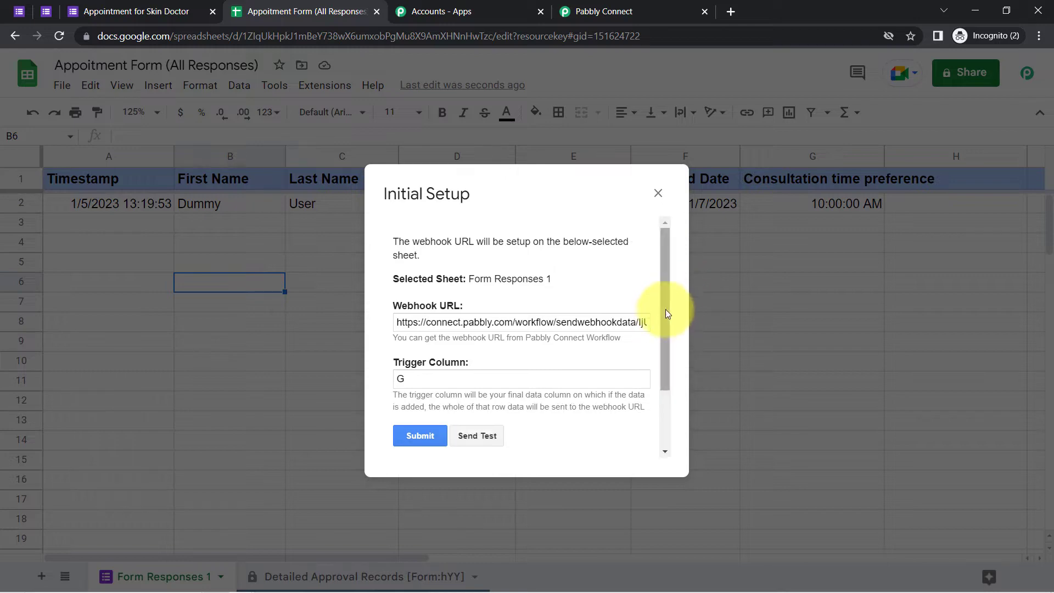
{"action": "scroll", "coordinate": [661, 351], "scroll_direction": "down", "scroll_amount": 3}
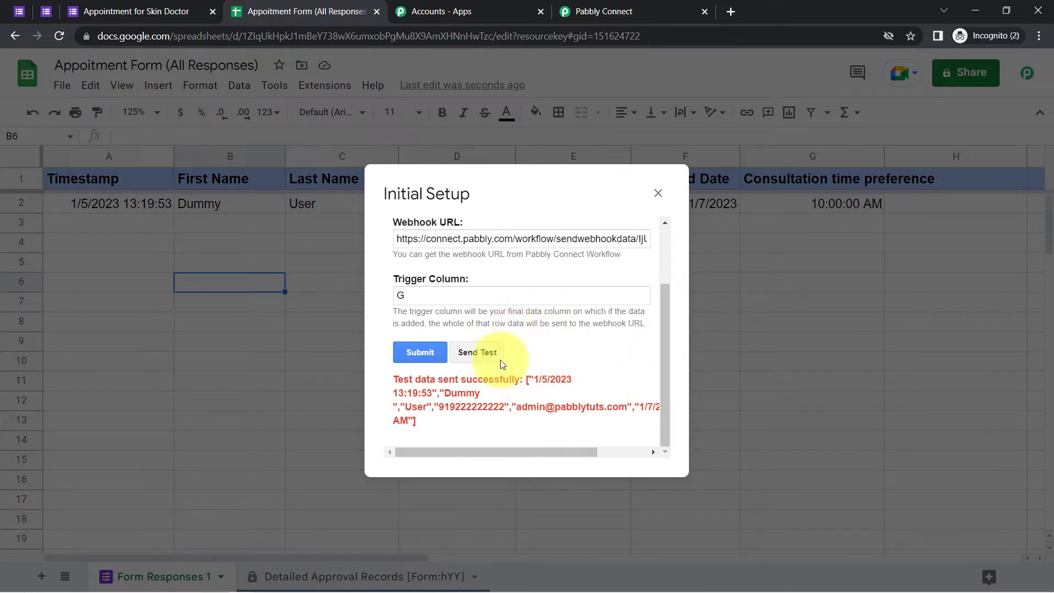
{"action": "left_click", "coordinate": [599, 6]}
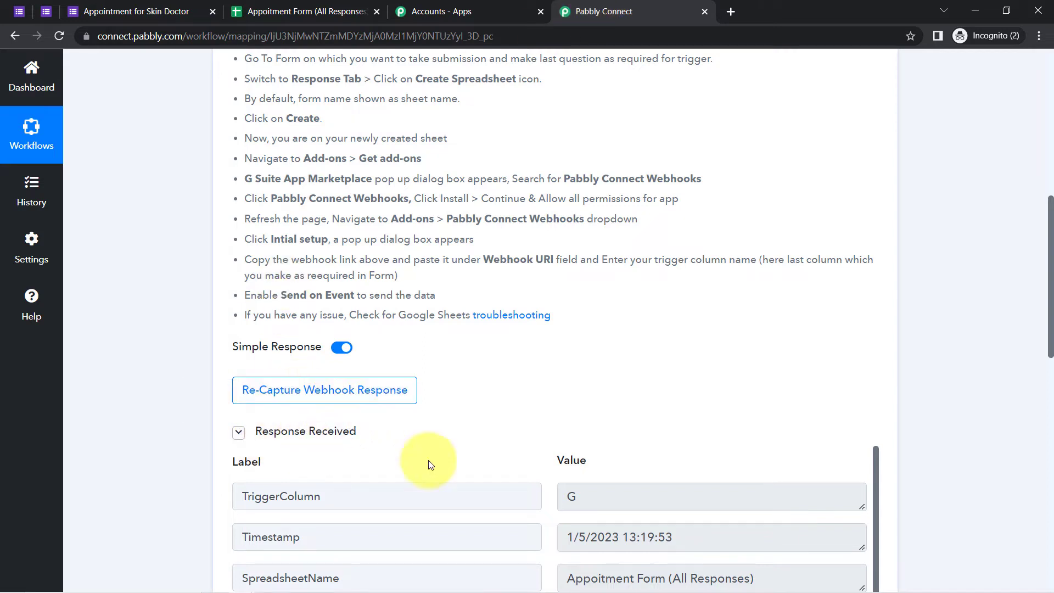
{"action": "left_click_drag", "start_coordinate": [1051, 288], "coordinate": [1049, 376]}
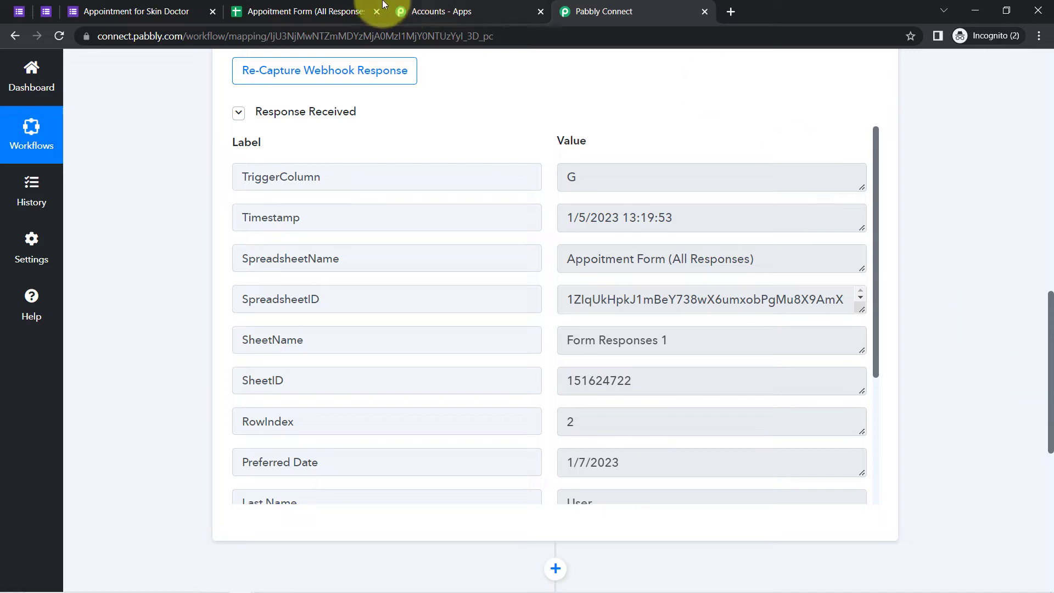
Return to the response spreadsheet, submit the Initial Setup with trigger column G and close the dialog
{"action": "left_click", "coordinate": [308, 12]}
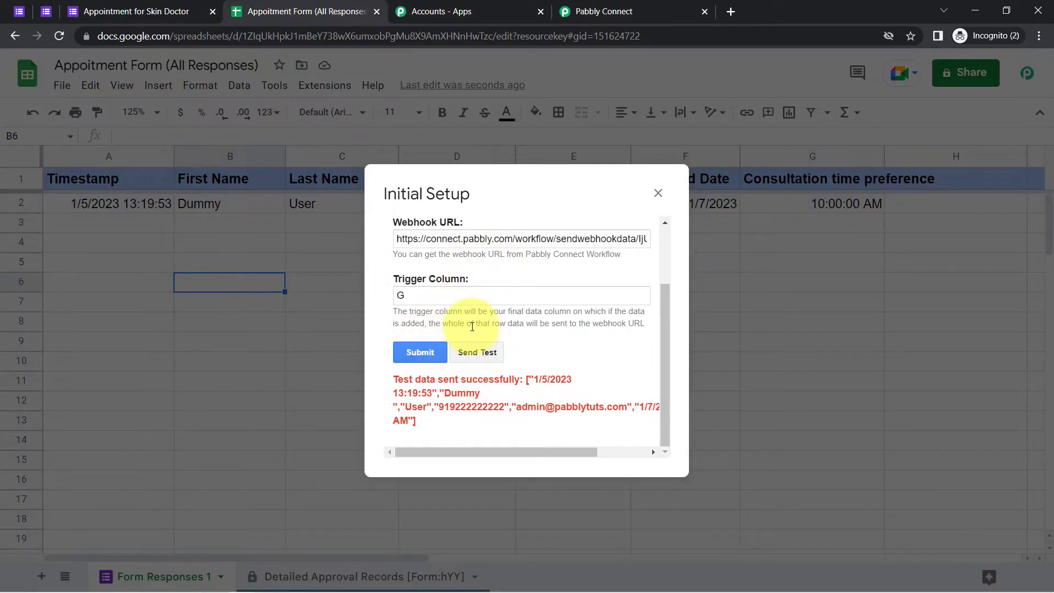
{"action": "left_click", "coordinate": [433, 350]}
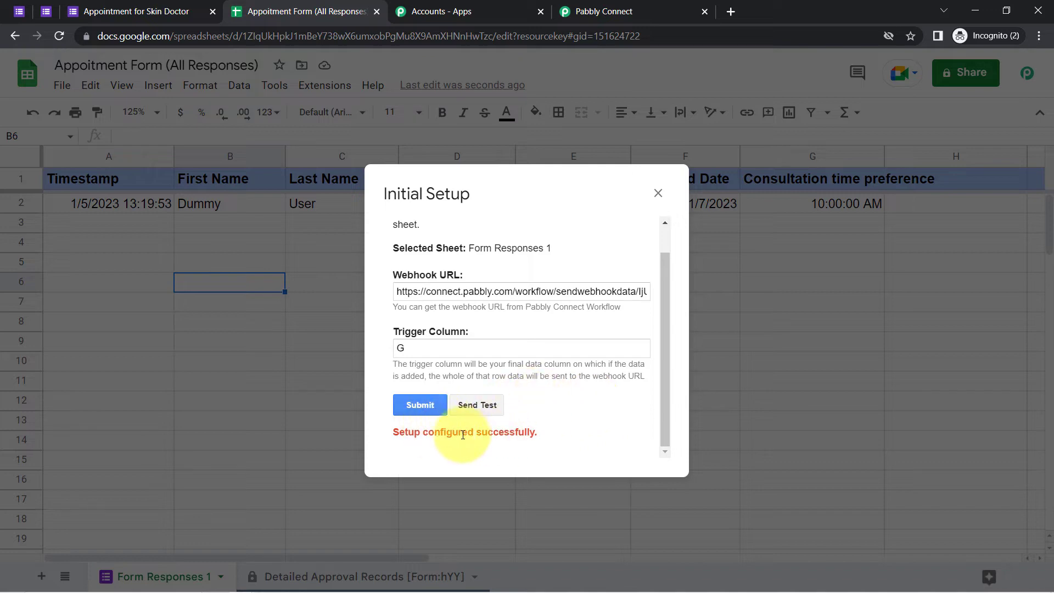
{"action": "left_click", "coordinate": [657, 193]}
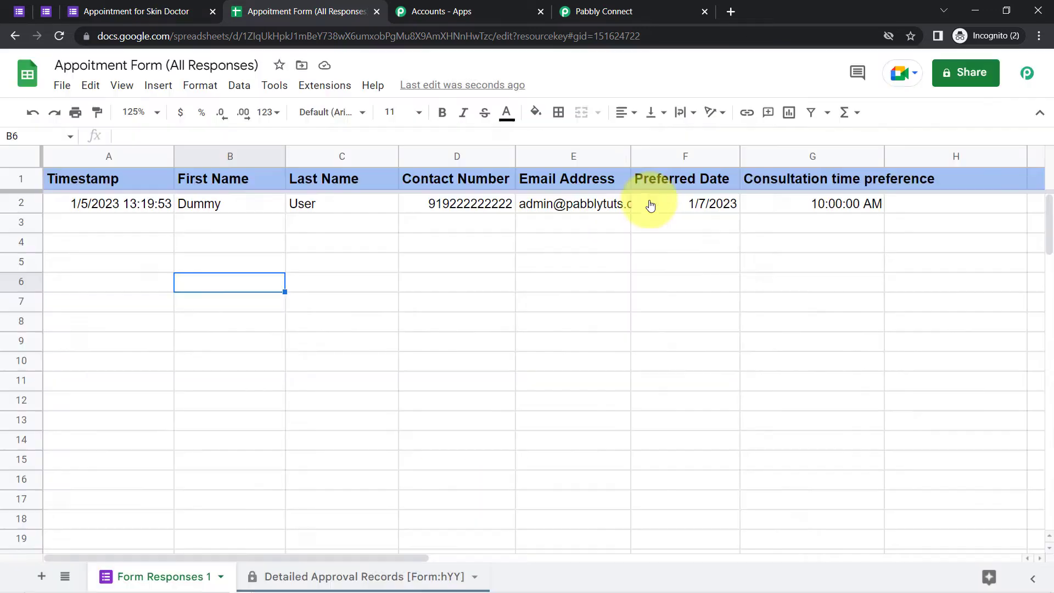
Switch to Pabbly Connect and examine the captured webhook response, from the trigger column and sheet details to the consultation time preference
{"action": "left_click", "coordinate": [647, 8]}
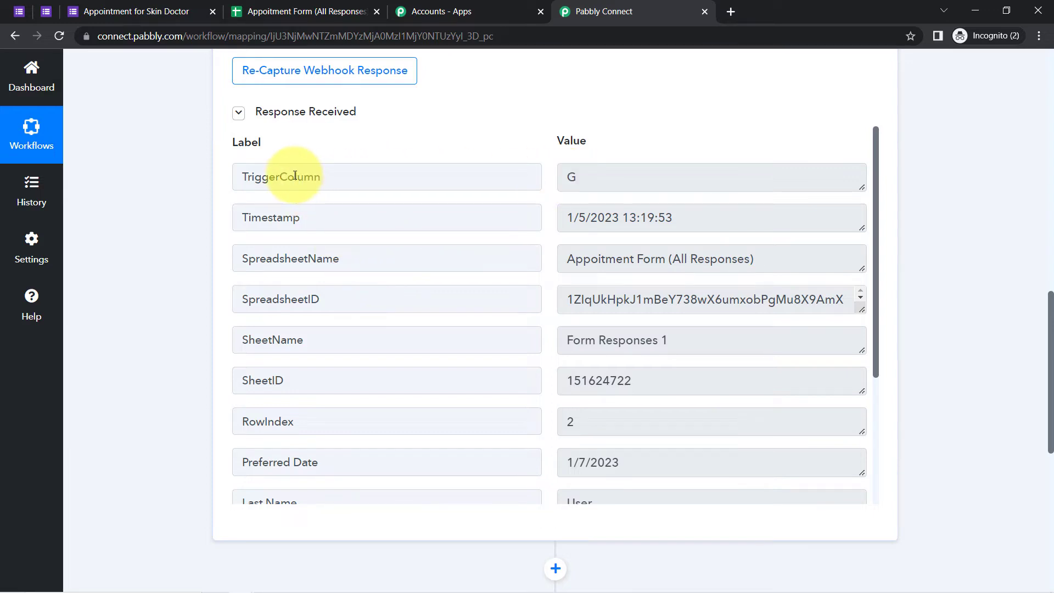
{"action": "left_click_drag", "start_coordinate": [295, 177], "coordinate": [326, 180]}
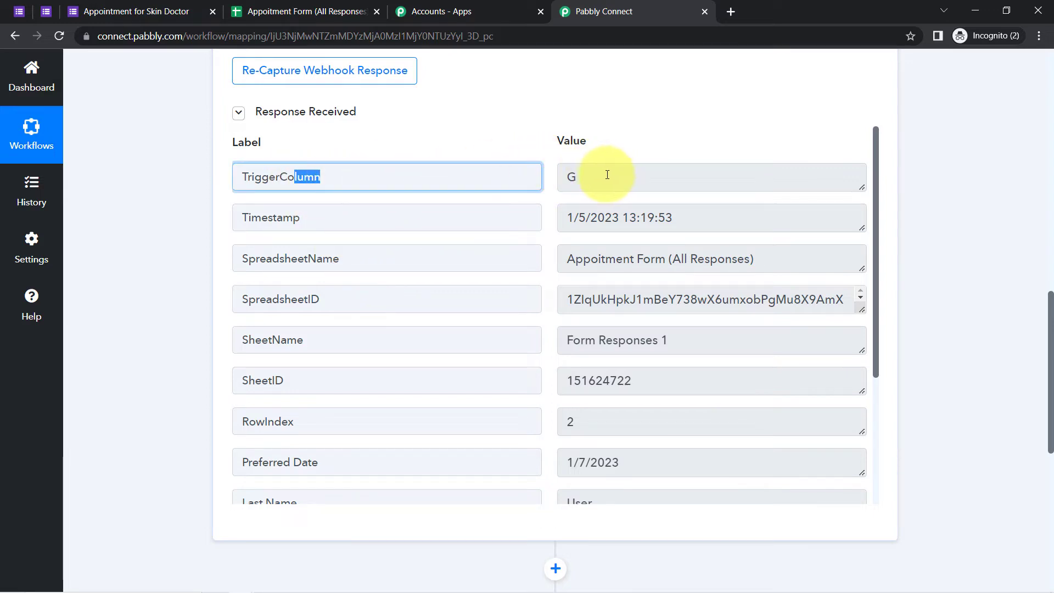
{"action": "left_click_drag", "start_coordinate": [607, 175], "coordinate": [549, 173]}
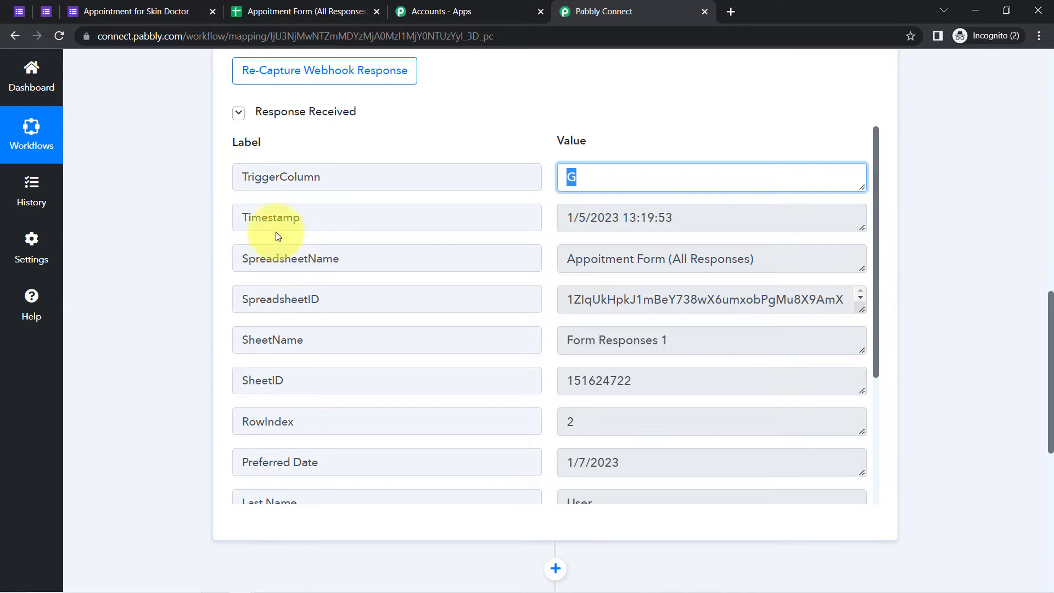
{"action": "left_click_drag", "start_coordinate": [665, 218], "coordinate": [539, 235]}
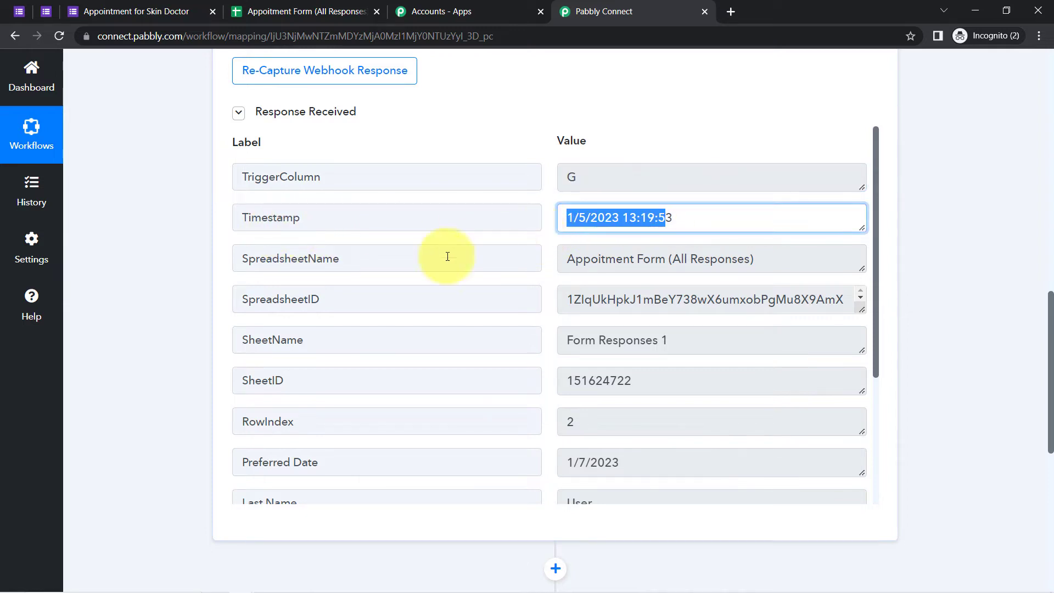
{"action": "left_click_drag", "start_coordinate": [717, 259], "coordinate": [637, 259]}
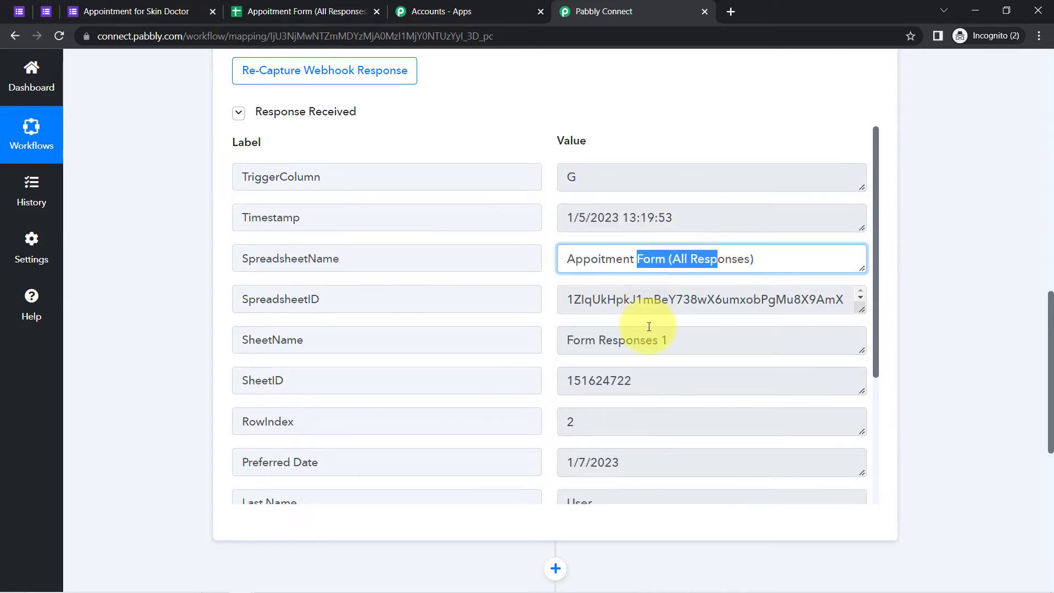
{"action": "left_click_drag", "start_coordinate": [657, 329], "coordinate": [558, 366]}
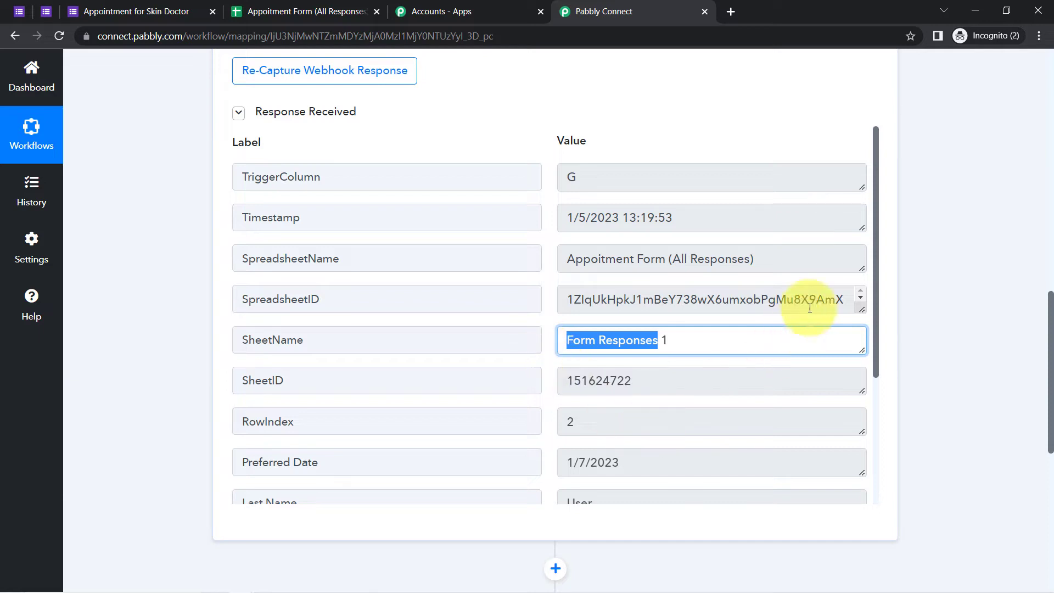
{"action": "left_click_drag", "start_coordinate": [873, 212], "coordinate": [881, 373]}
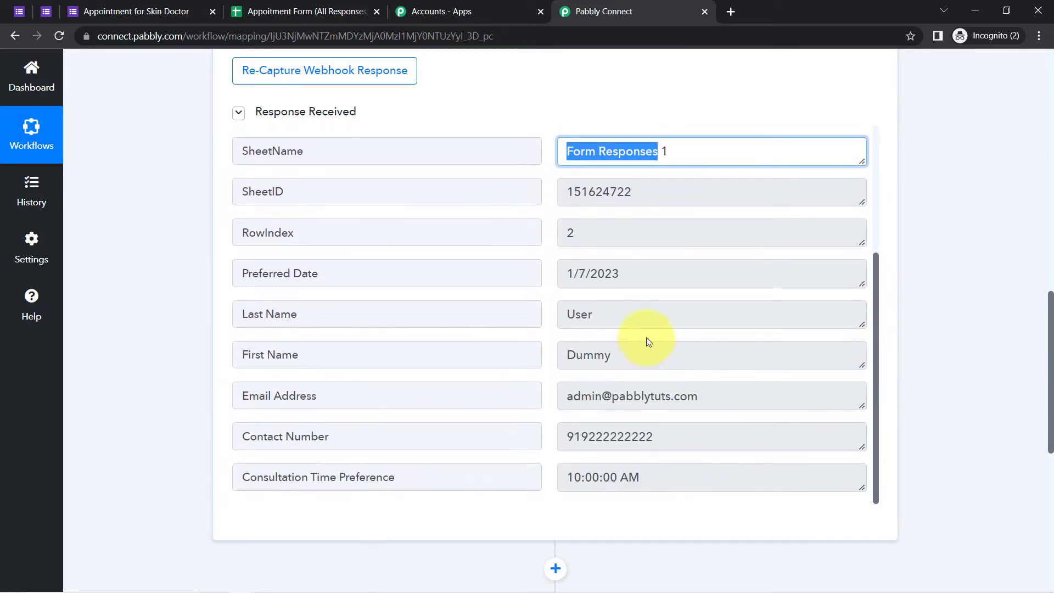
{"action": "left_click_drag", "start_coordinate": [644, 274], "coordinate": [574, 270]}
{"action": "left_click", "coordinate": [599, 281]}
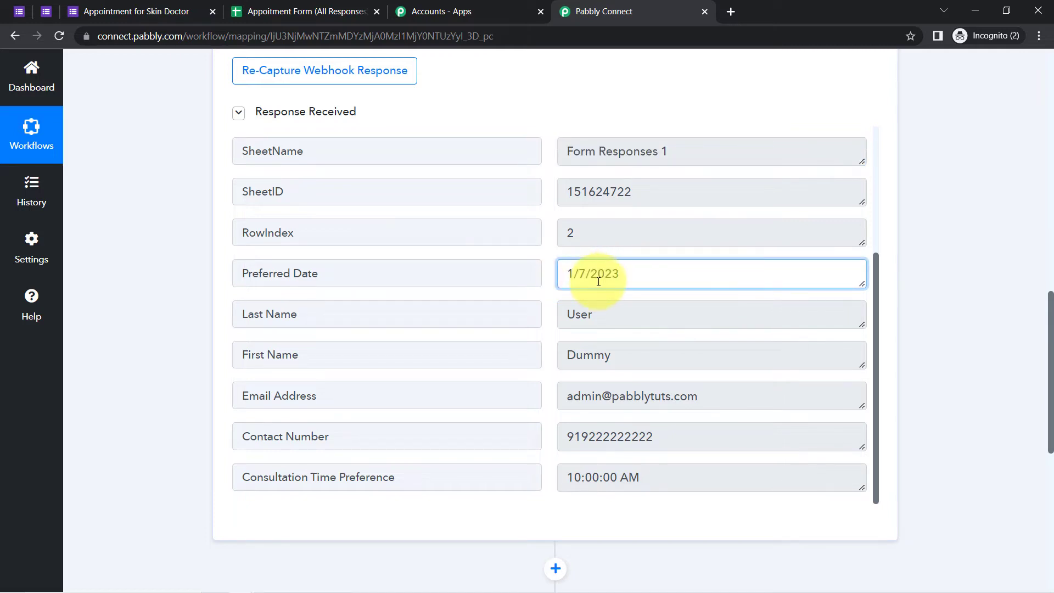
{"action": "left_click_drag", "start_coordinate": [607, 319], "coordinate": [574, 320]}
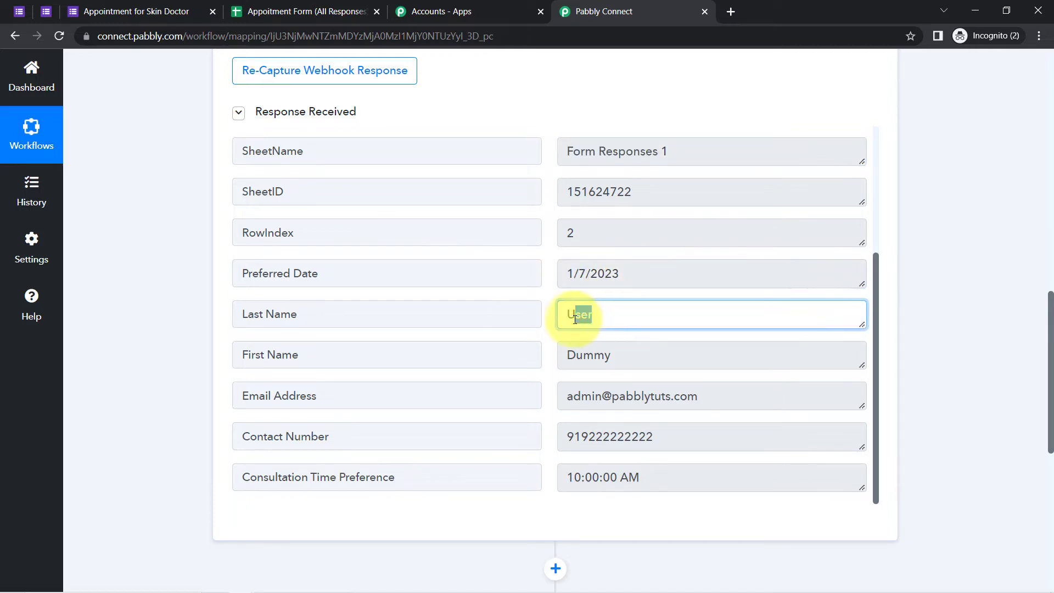
{"action": "left_click_drag", "start_coordinate": [628, 355], "coordinate": [587, 354]}
{"action": "left_click_drag", "start_coordinate": [651, 395], "coordinate": [593, 396]}
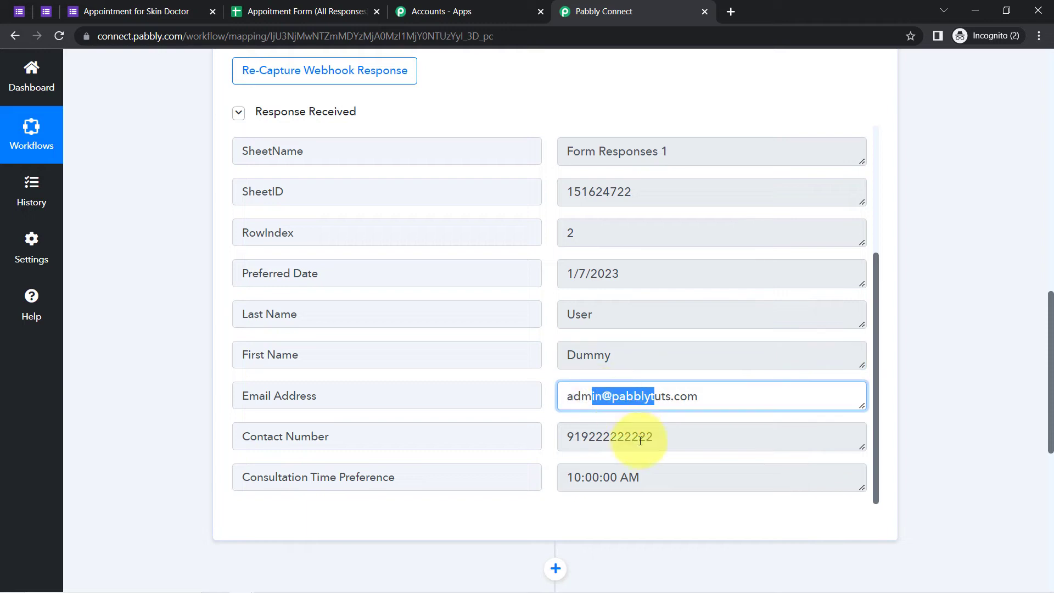
{"action": "left_click_drag", "start_coordinate": [638, 437], "coordinate": [593, 443]}
{"action": "left_click_drag", "start_coordinate": [275, 478], "coordinate": [402, 479]}
{"action": "triple_click", "coordinate": [390, 478]}
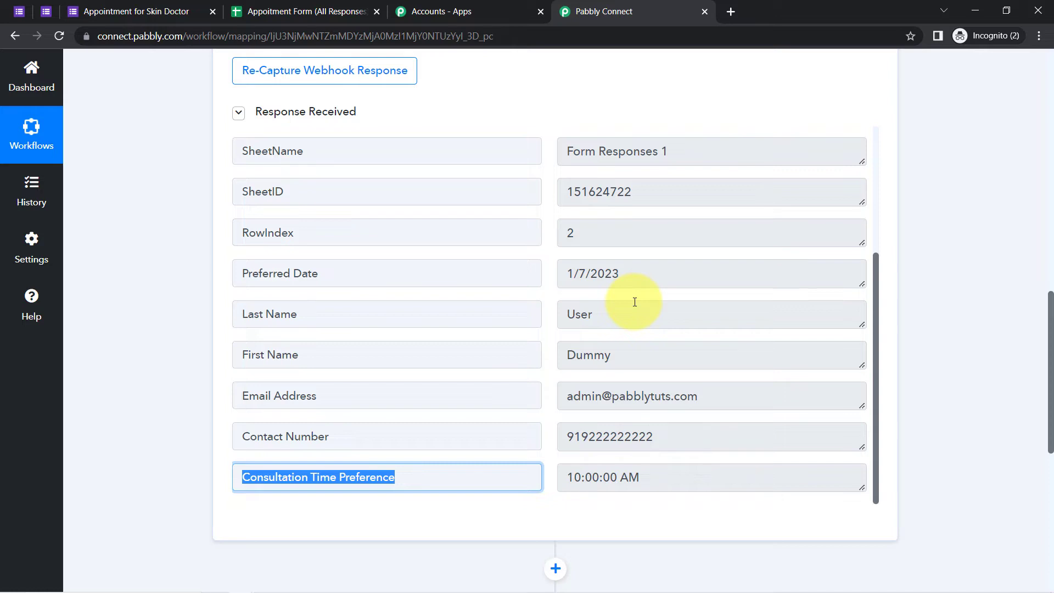
Enable Send On Event for Pabbly Connect Webhooks in the response spreadsheet and check that the option is active
{"action": "left_click", "coordinate": [145, 10]}
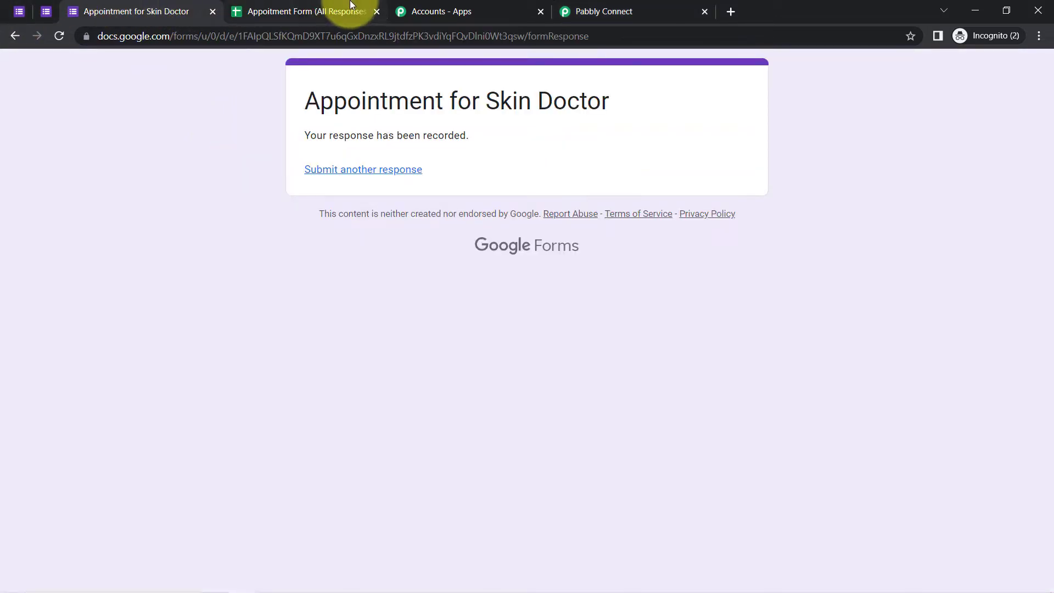
{"action": "left_click", "coordinate": [277, 9]}
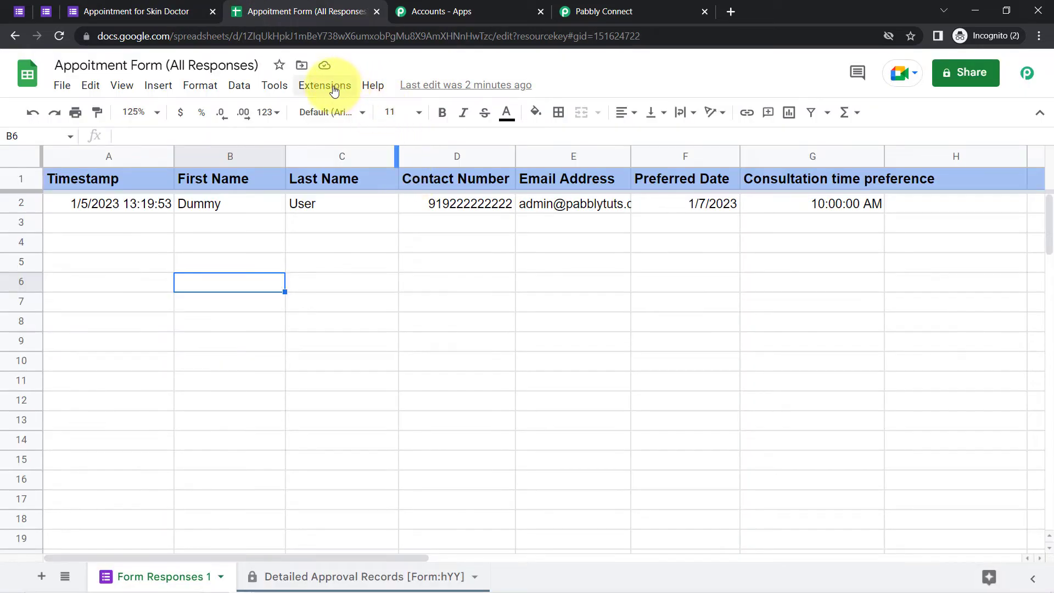
{"action": "left_click", "coordinate": [328, 88]}
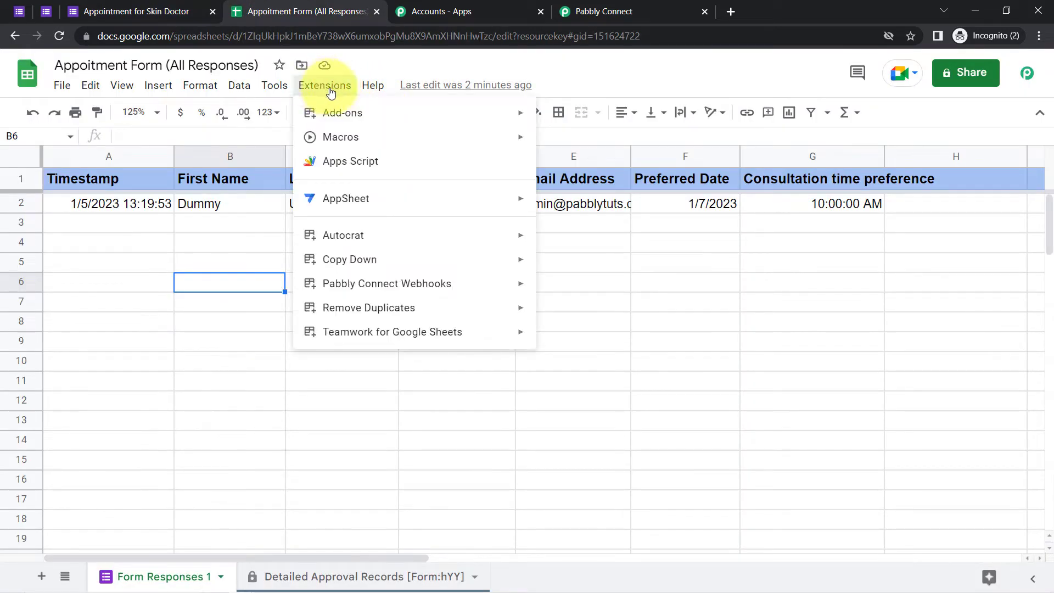
{"action": "mouse_move", "coordinate": [398, 284]}
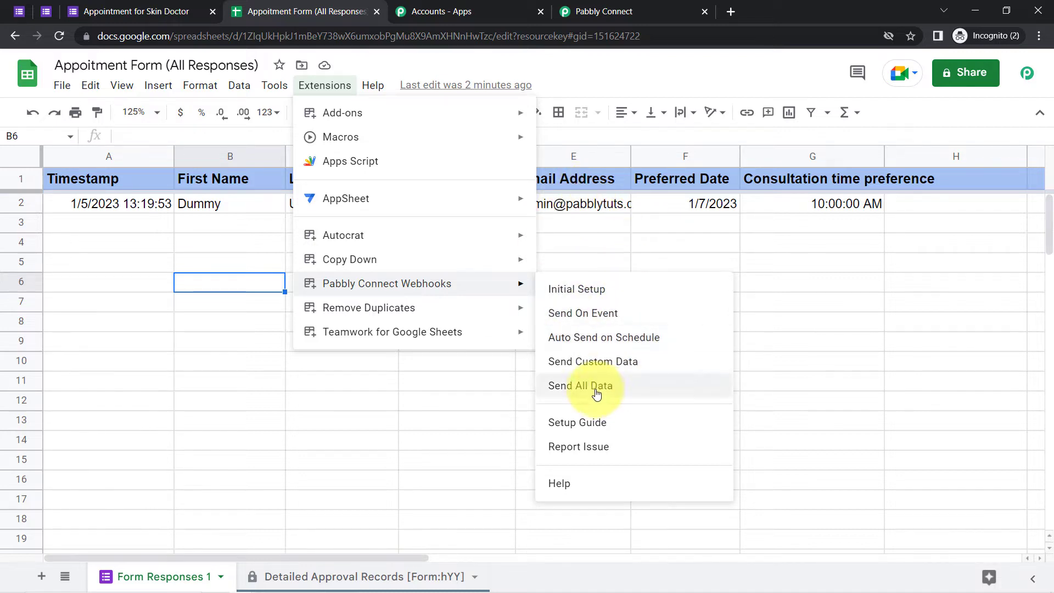
{"action": "left_click", "coordinate": [578, 321]}
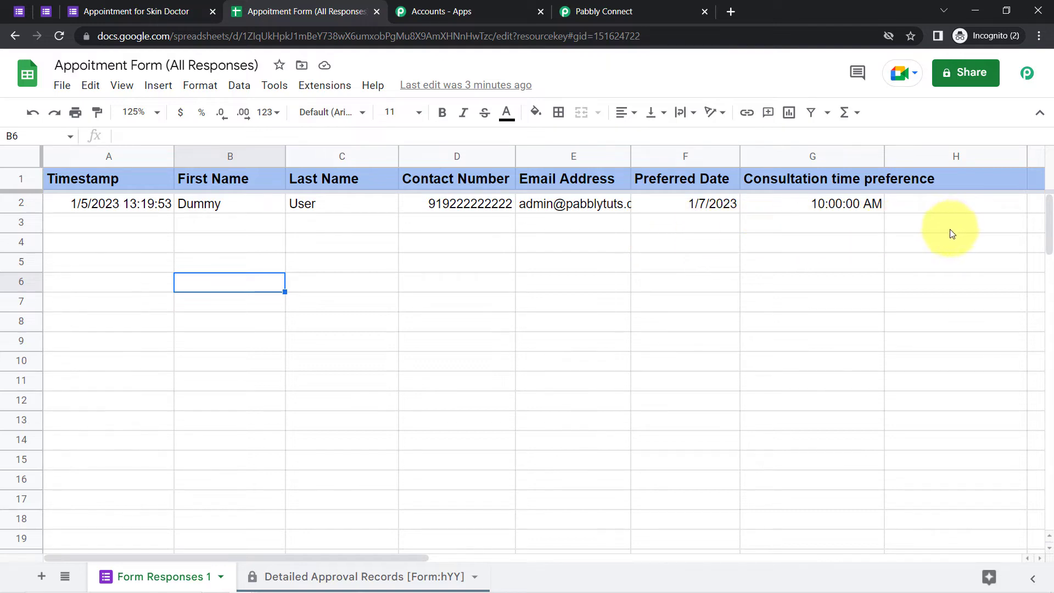
{"action": "left_click", "coordinate": [344, 88]}
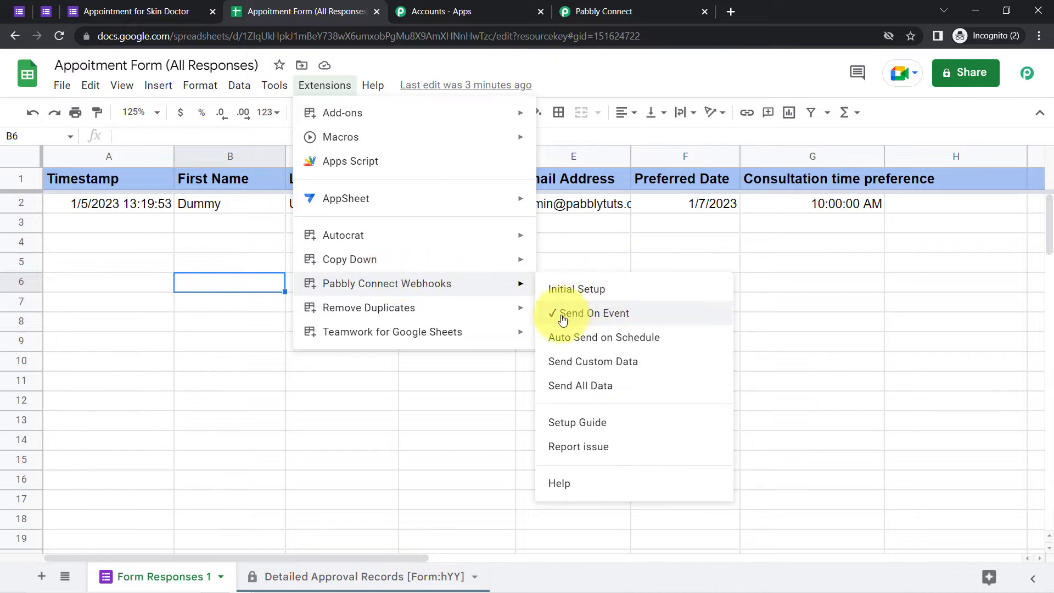
{"action": "left_click", "coordinate": [221, 404]}
Switch to Pabbly Connect and set the workflow's action application to Google Meet with the Schedule a Meeting event
{"action": "left_click", "coordinate": [586, 7]}
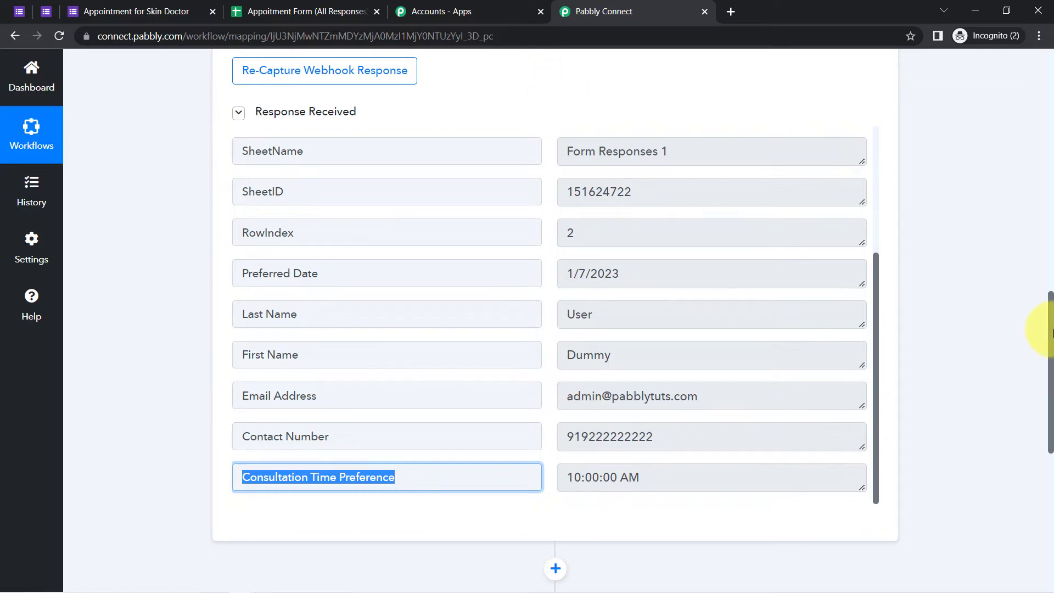
{"action": "mouse_move", "coordinate": [1050, 329]}
{"action": "left_mouse_down"}
{"action": "mouse_move", "coordinate": [1049, 423]}
{"action": "mouse_move", "coordinate": [1045, 344]}
{"action": "left_mouse_up"}
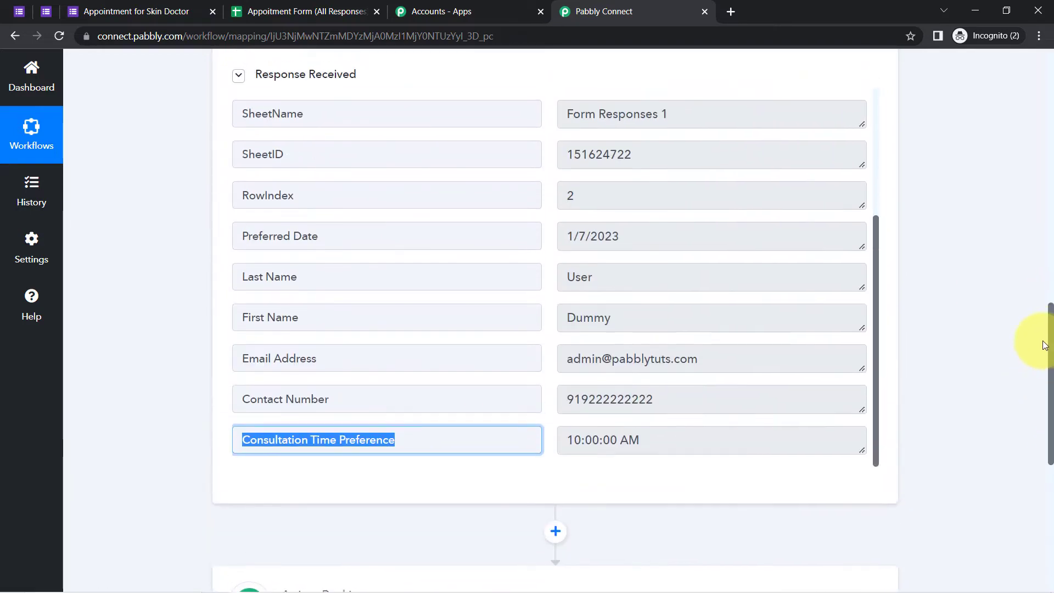
{"action": "scroll", "coordinate": [1044, 345], "scroll_direction": "down", "scroll_amount": 1}
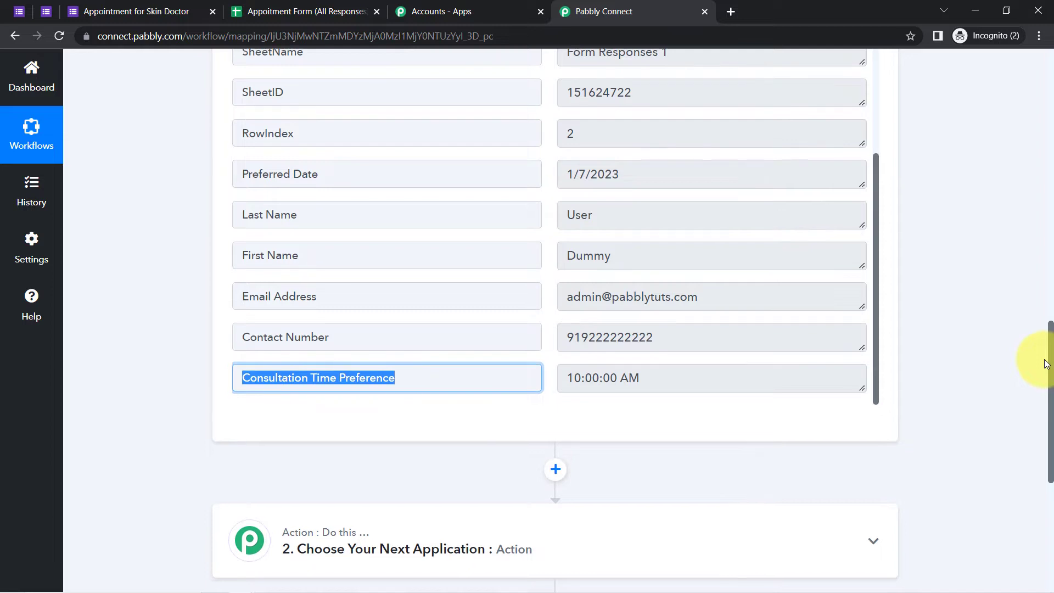
{"action": "left_click", "coordinate": [601, 176]}
{"action": "triple_click", "coordinate": [600, 175]}
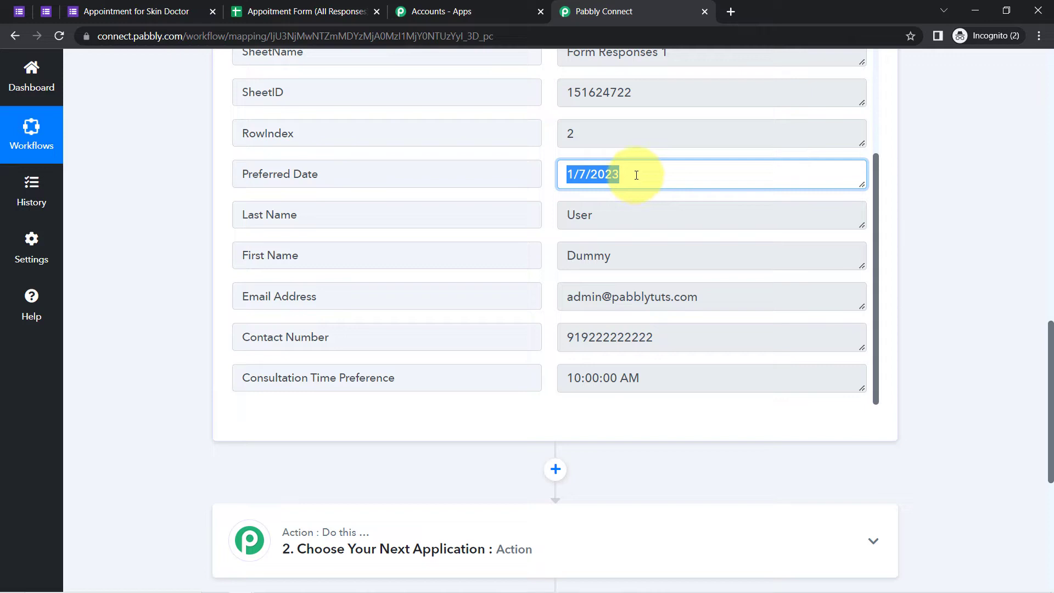
{"action": "left_click_drag", "start_coordinate": [1049, 345], "coordinate": [1049, 435]}
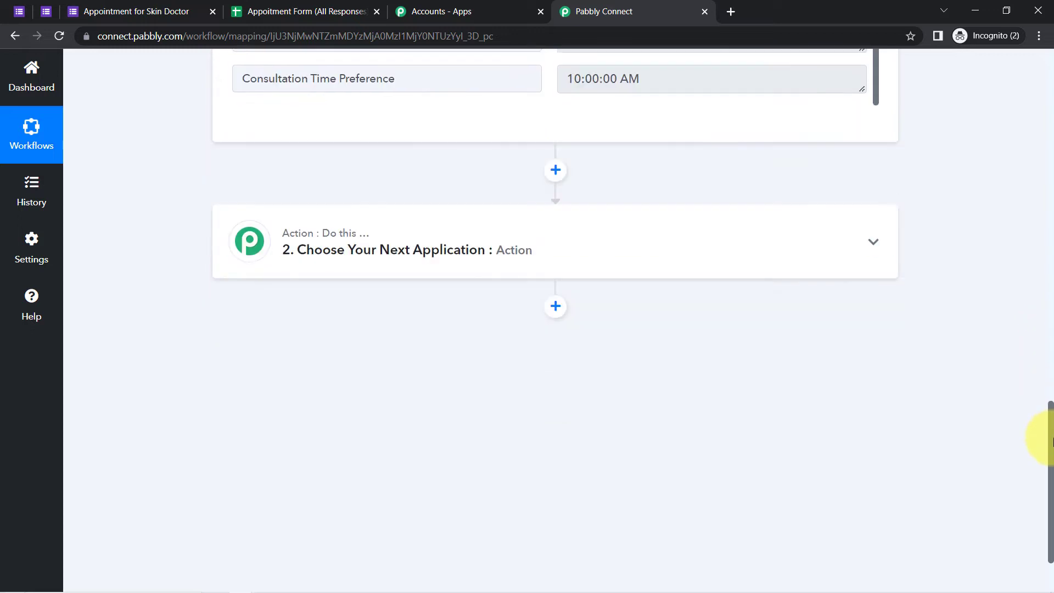
{"action": "left_click", "coordinate": [337, 246]}
{"action": "left_click", "coordinate": [313, 306]}
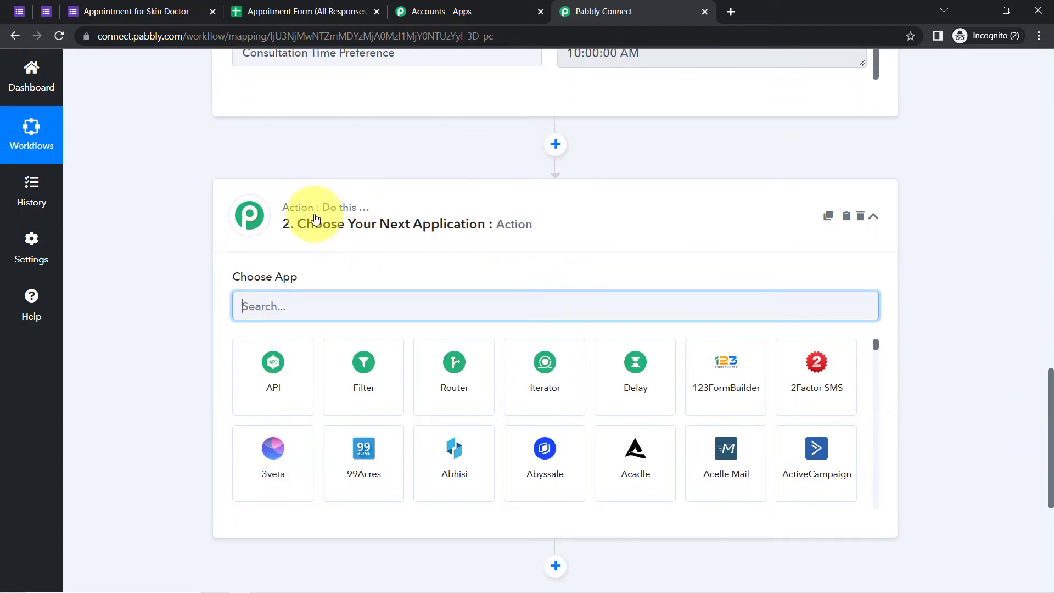
{"action": "type", "text": "google mee"}
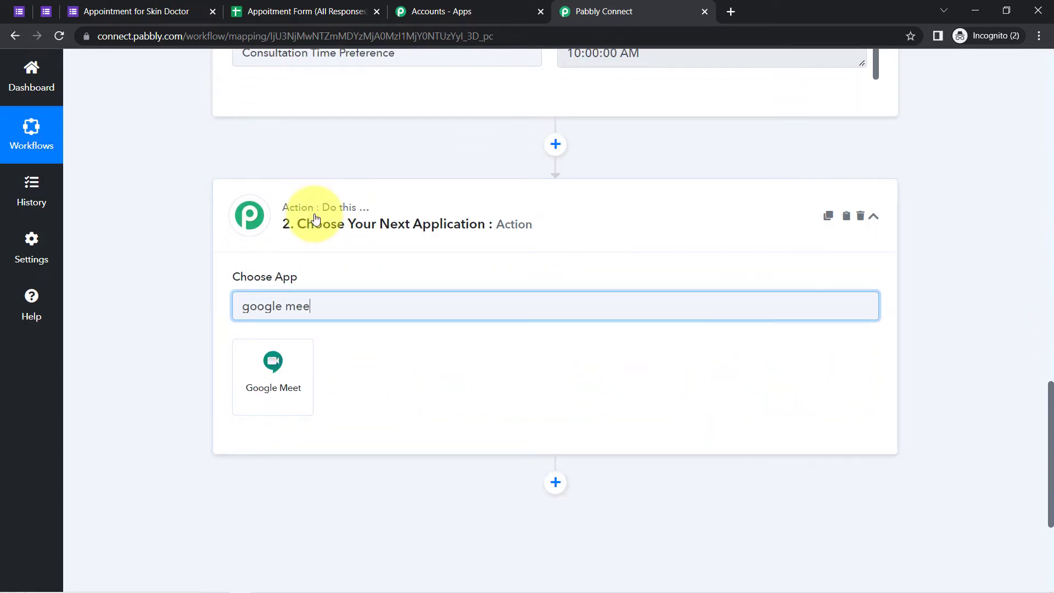
{"action": "left_click", "coordinate": [271, 369]}
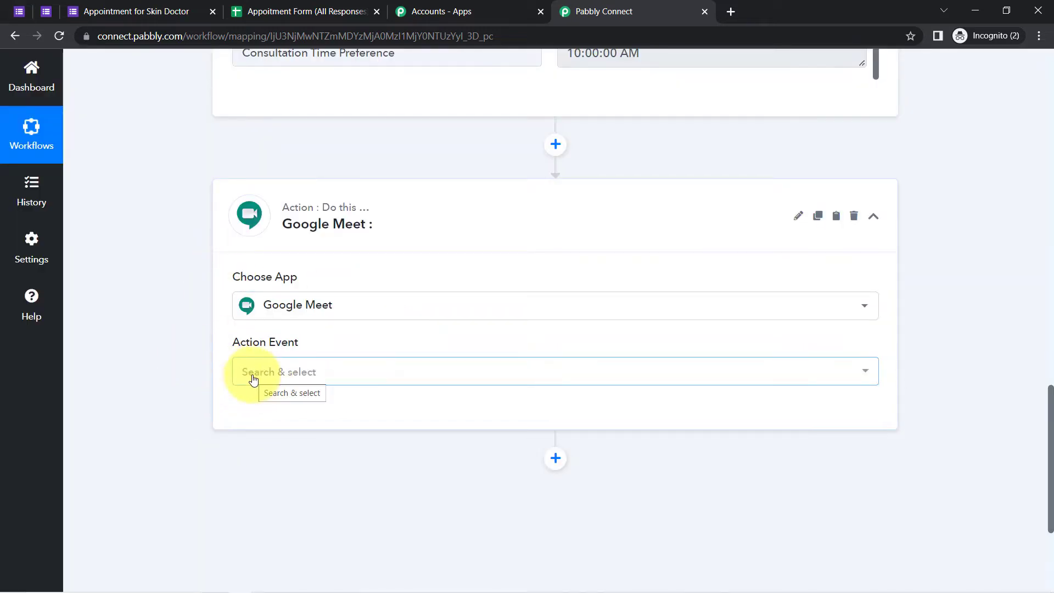
{"action": "left_click", "coordinate": [253, 380]}
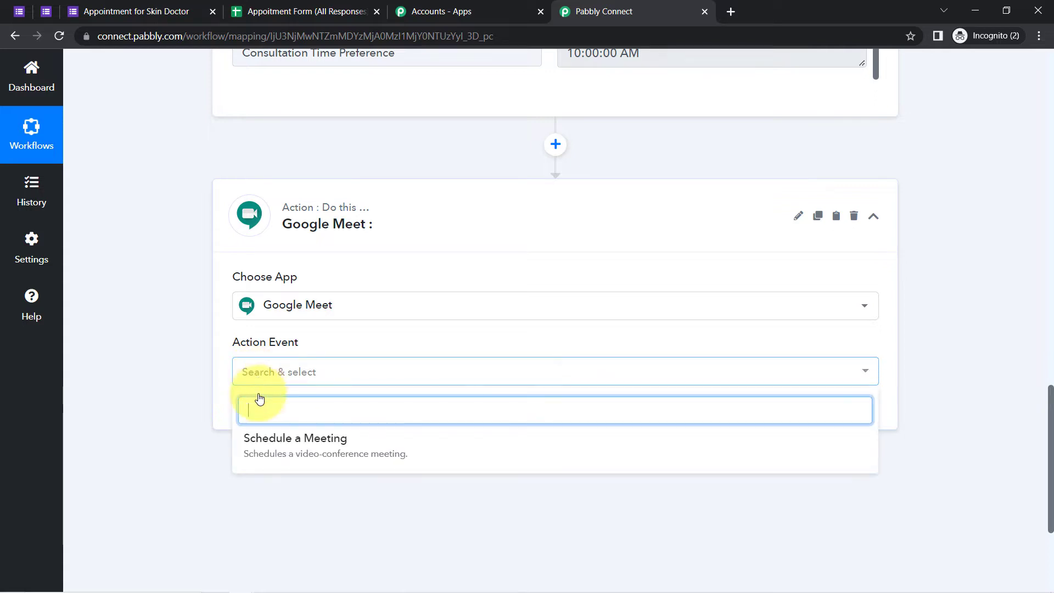
{"action": "left_click", "coordinate": [248, 438]}
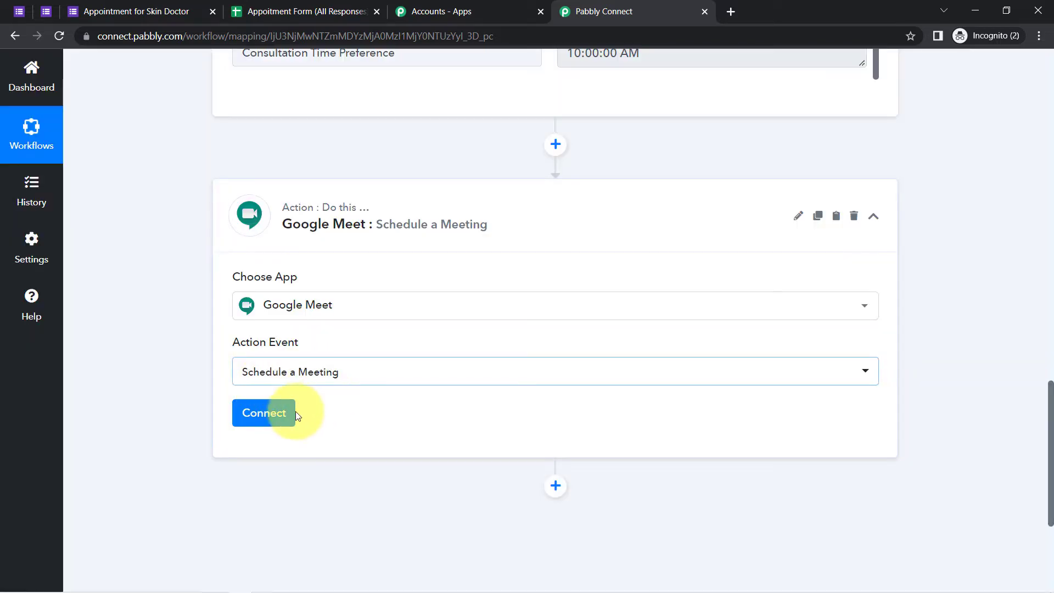
Connect the Google Meet action through the existing connection Google Meet #1 and save it
{"action": "left_click", "coordinate": [268, 418]}
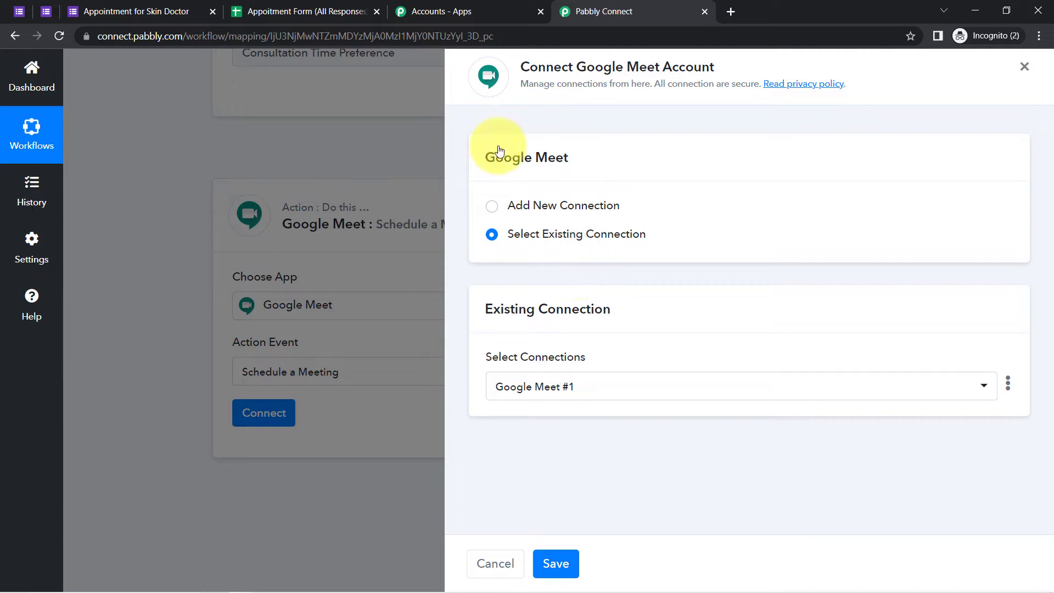
{"action": "left_click", "coordinate": [547, 204]}
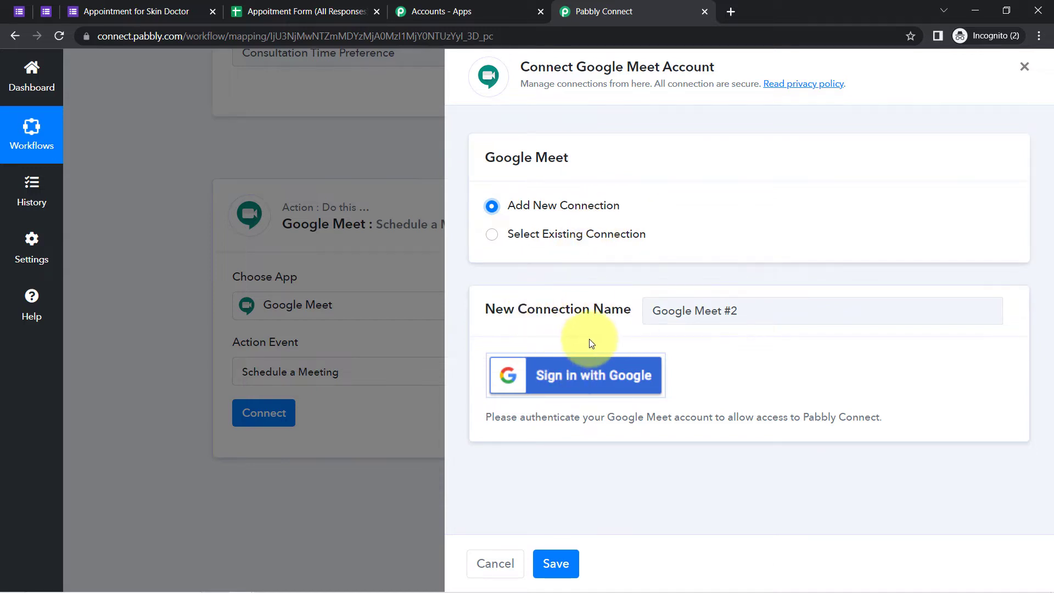
{"action": "left_click", "coordinate": [548, 235]}
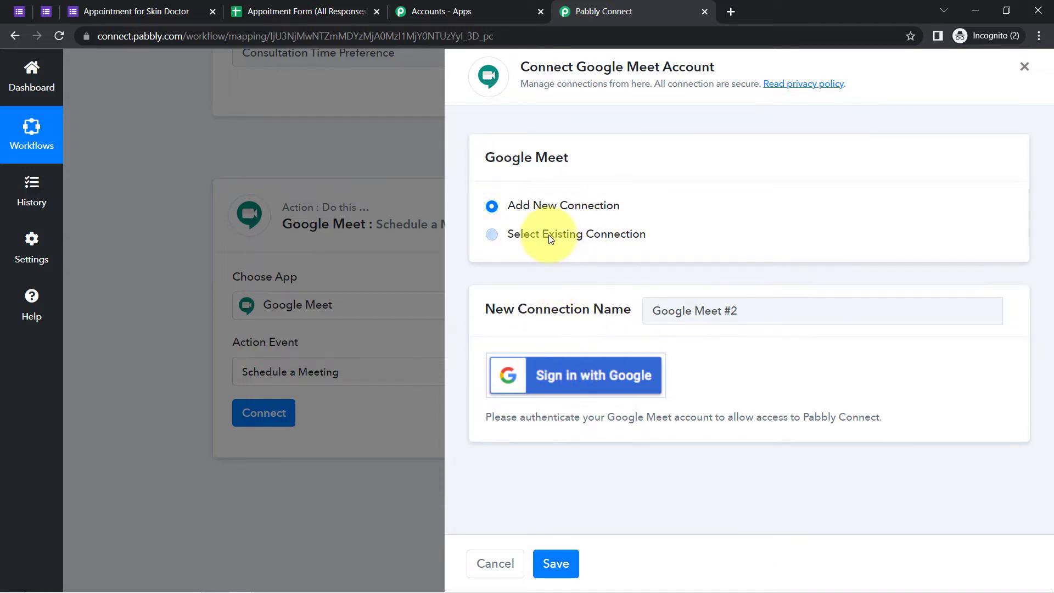
{"action": "left_click", "coordinate": [557, 564]}
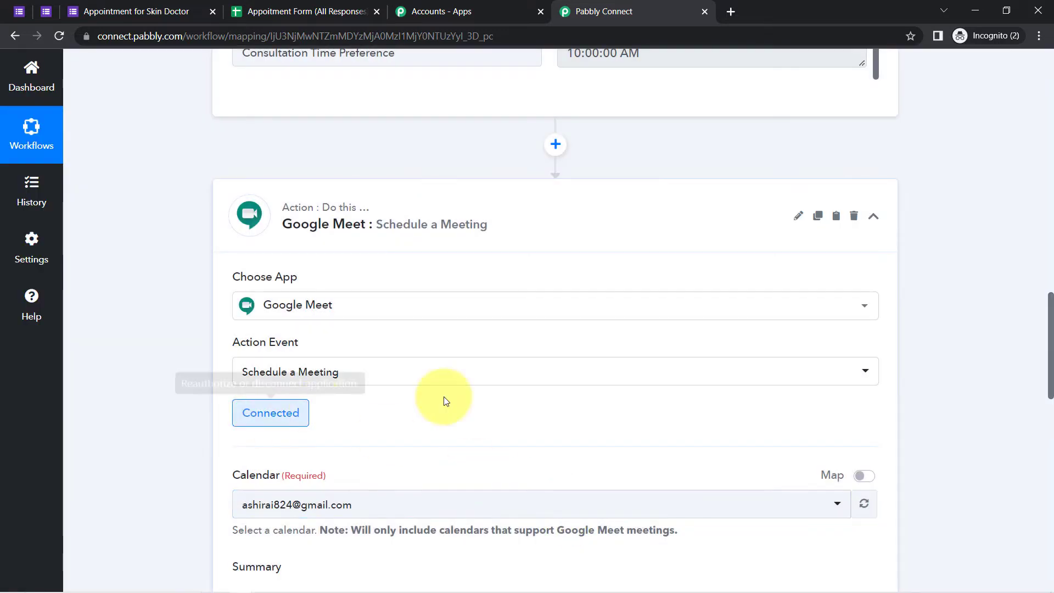
Choose the Pabbly Connect calendar for the meeting and review the calendar note and remaining meeting fields
{"action": "left_click_drag", "start_coordinate": [1051, 330], "coordinate": [1051, 391]}
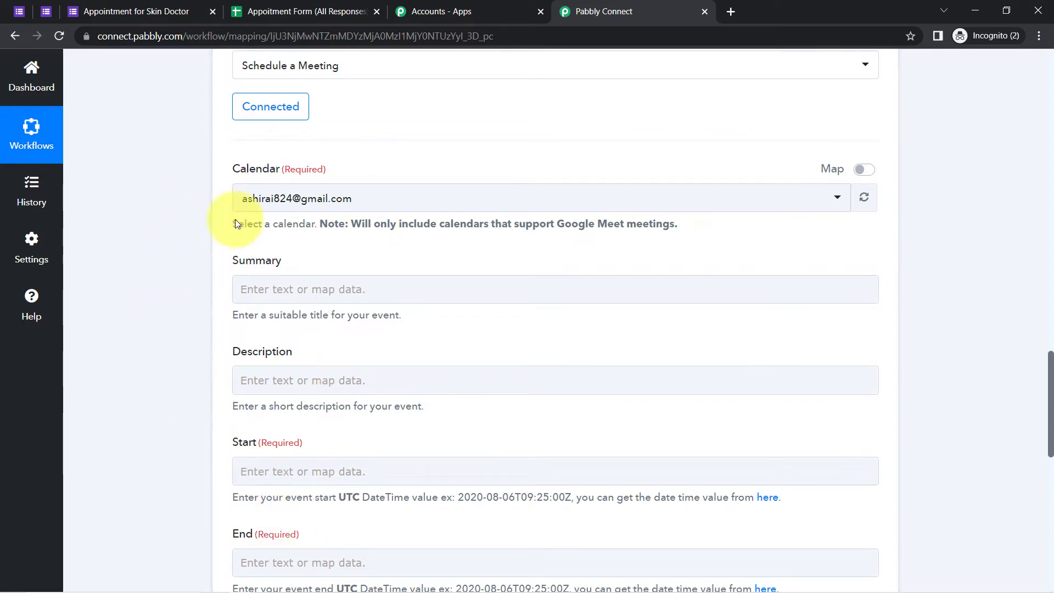
{"action": "left_click", "coordinate": [251, 198]}
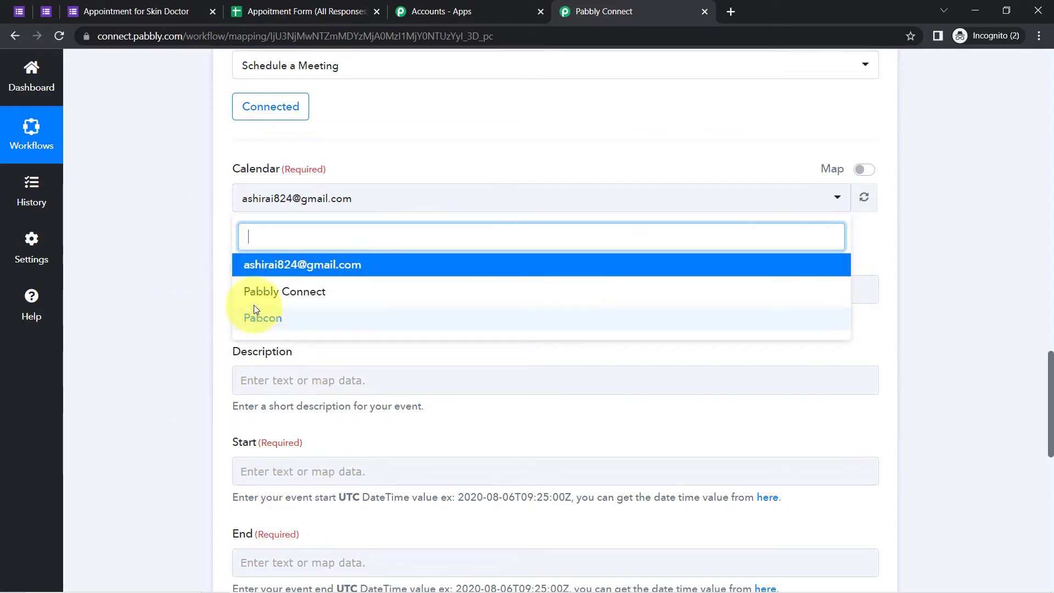
{"action": "left_click", "coordinate": [301, 291]}
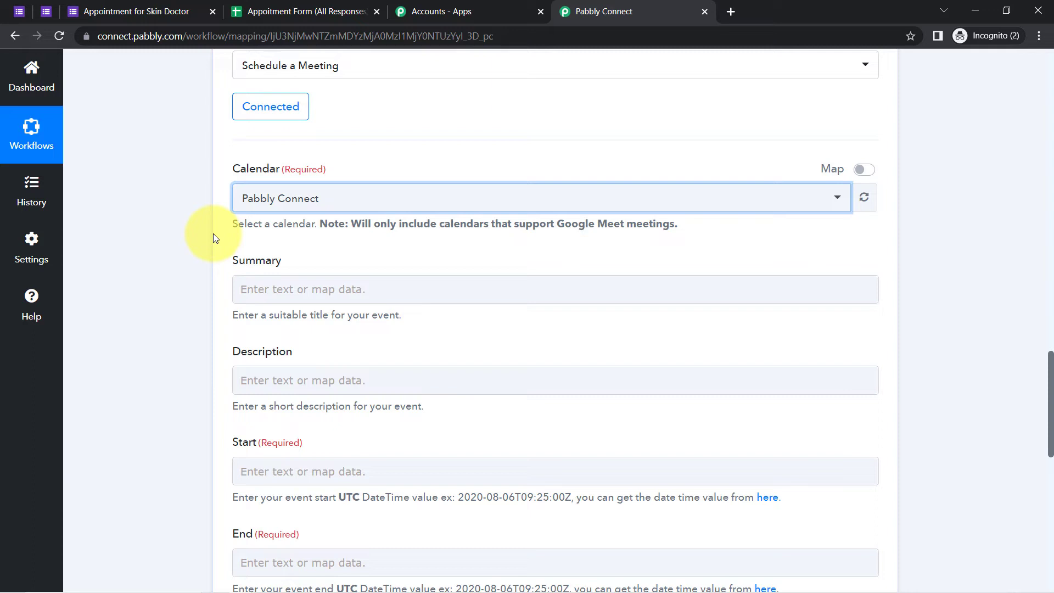
{"action": "left_click", "coordinate": [154, 245]}
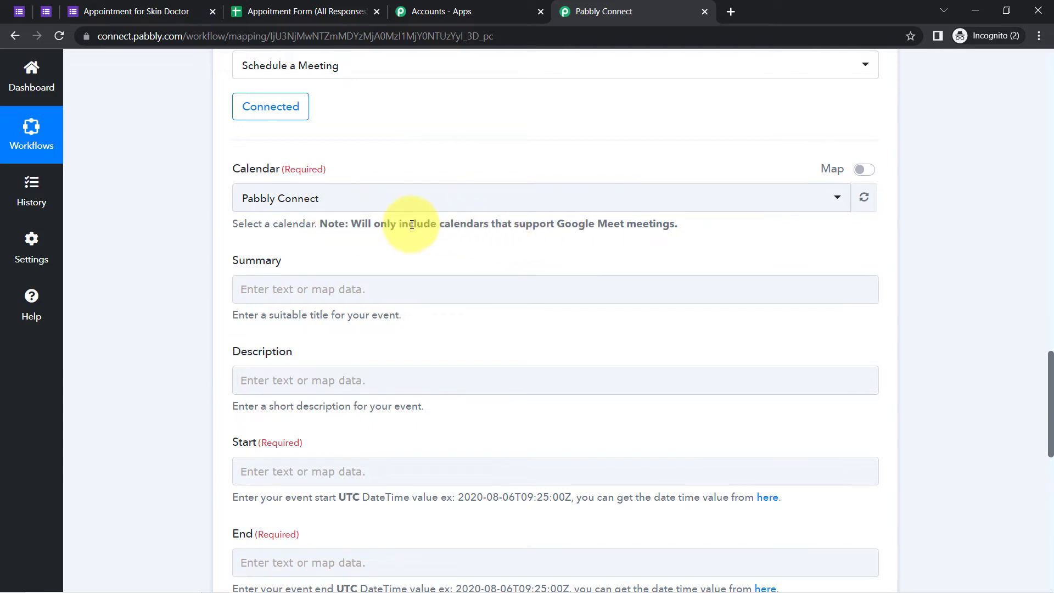
{"action": "left_click_drag", "start_coordinate": [397, 224], "coordinate": [583, 218]}
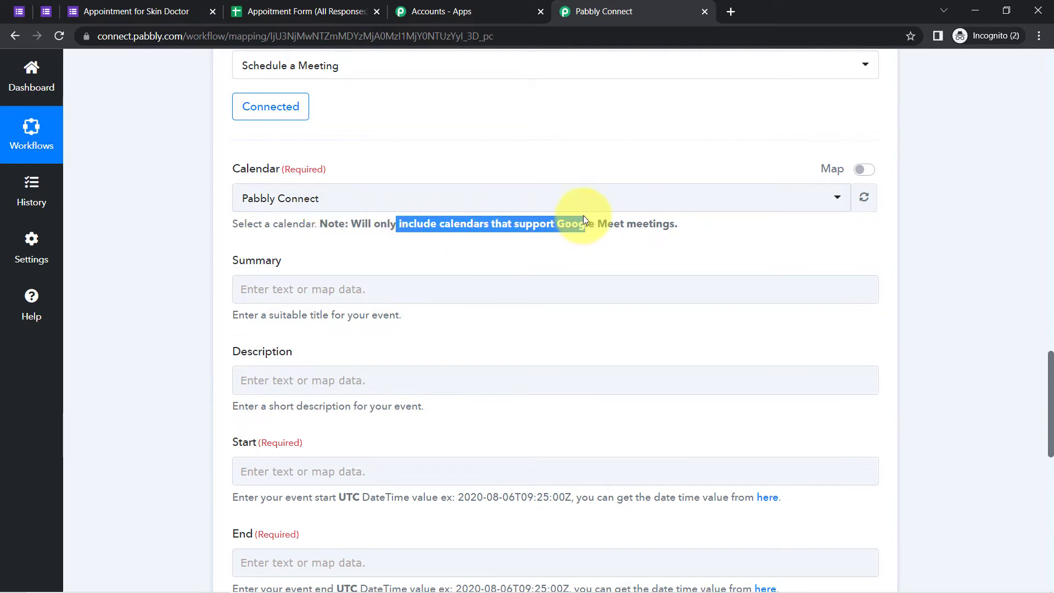
{"action": "left_click", "coordinate": [606, 223]}
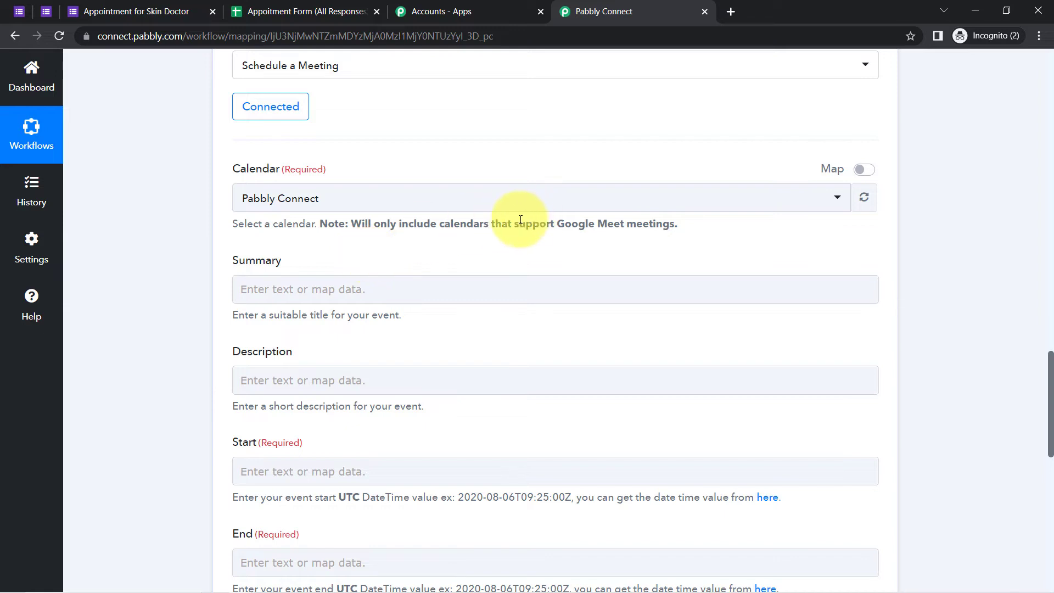
{"action": "left_click_drag", "start_coordinate": [240, 263], "coordinate": [262, 263]}
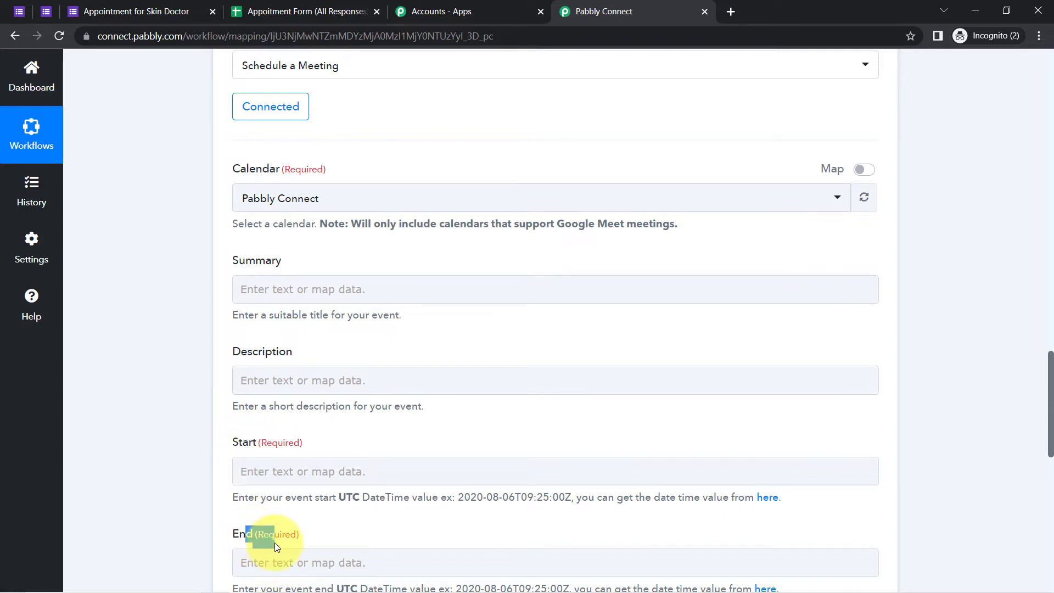
Enter "New Appointment is Scheduled for the Consulatation" as the meeting summary and copy the same text into the description
{"action": "left_click", "coordinate": [262, 289]}
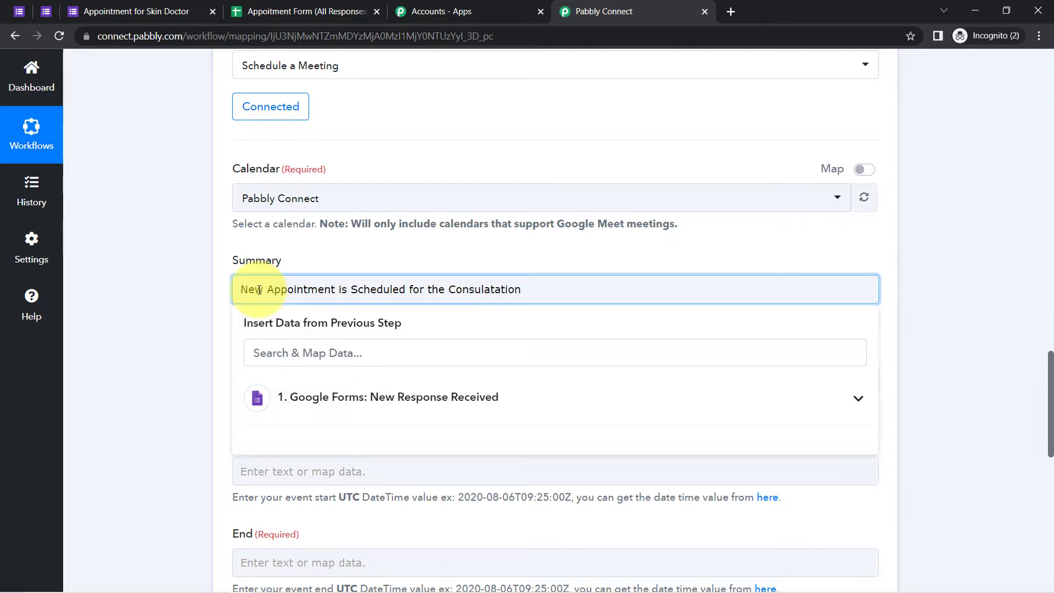
{"action": "triple_click", "coordinate": [297, 289]}
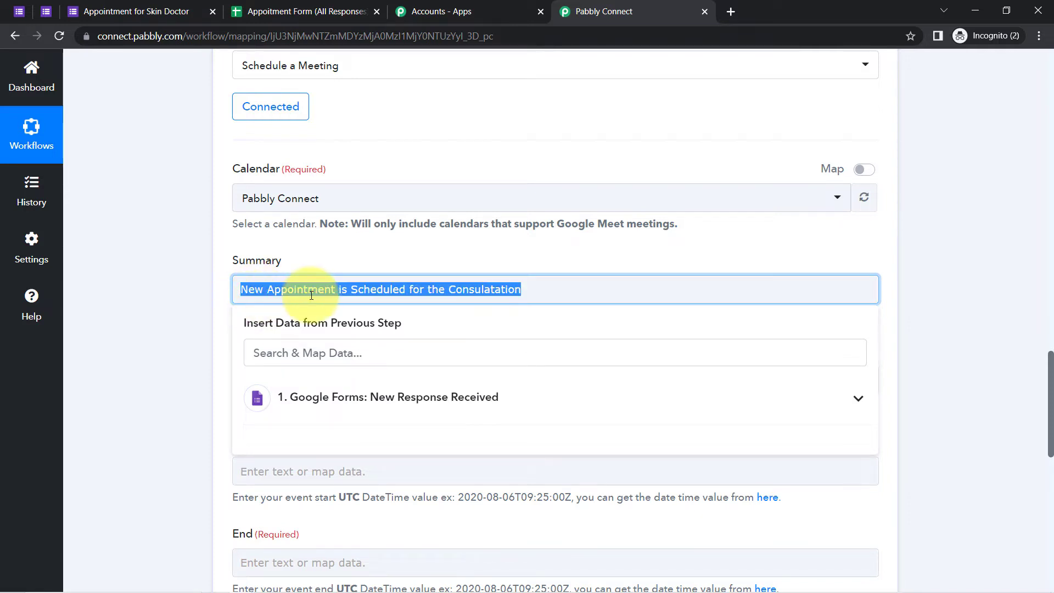
{"action": "key", "text": "ctrl+c"}
{"action": "left_click", "coordinate": [347, 379]}
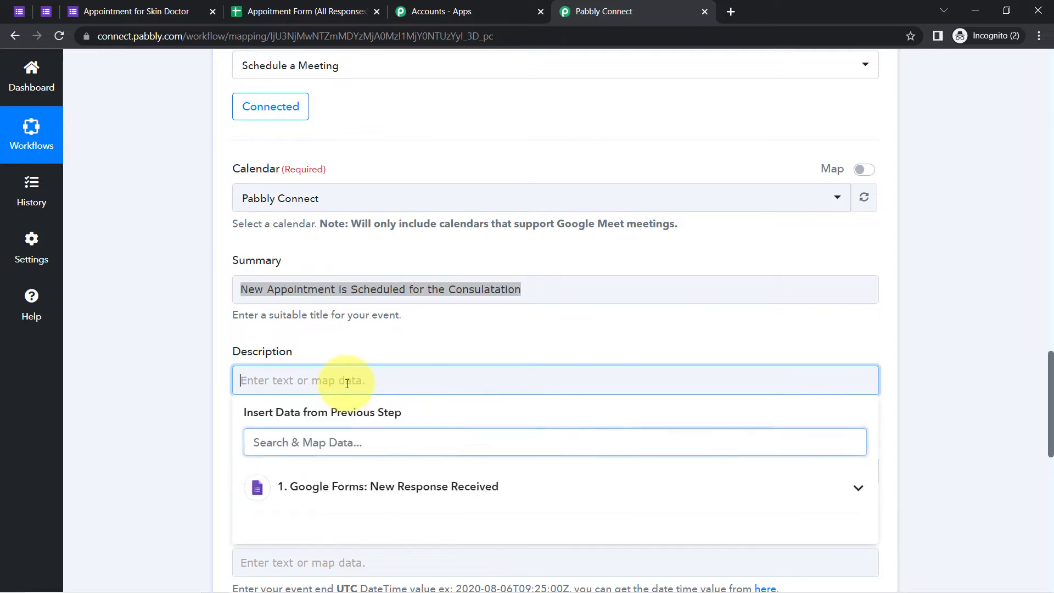
{"action": "key", "text": "ctrl+v"}
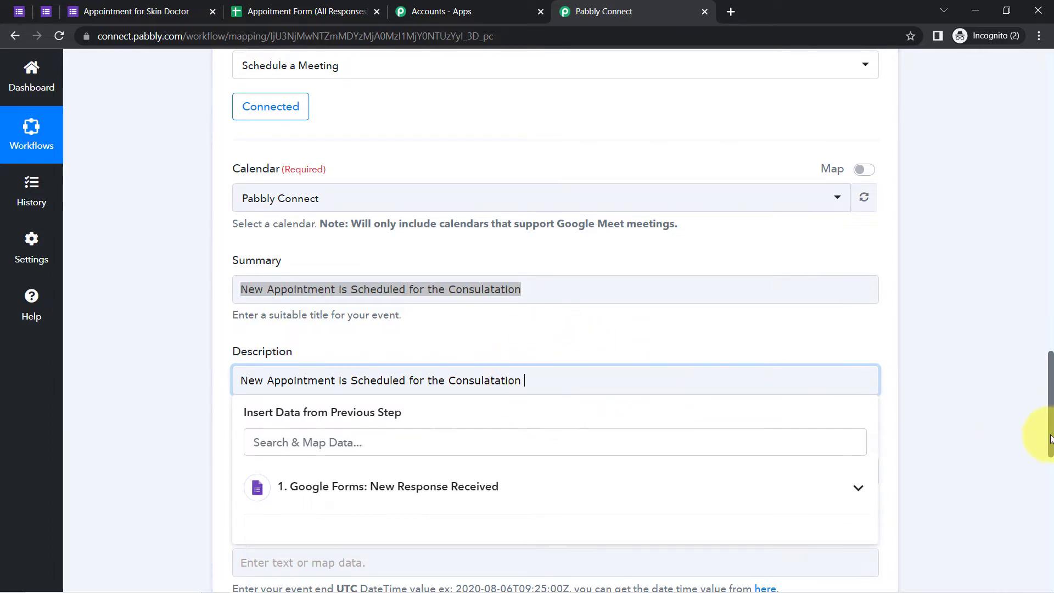
Check the name fields in the captured response and append the mapped First Name to the meeting description
{"action": "left_click_drag", "start_coordinate": [1049, 438], "coordinate": [995, 282]}
{"action": "left_click_drag", "start_coordinate": [606, 235], "coordinate": [585, 226]}
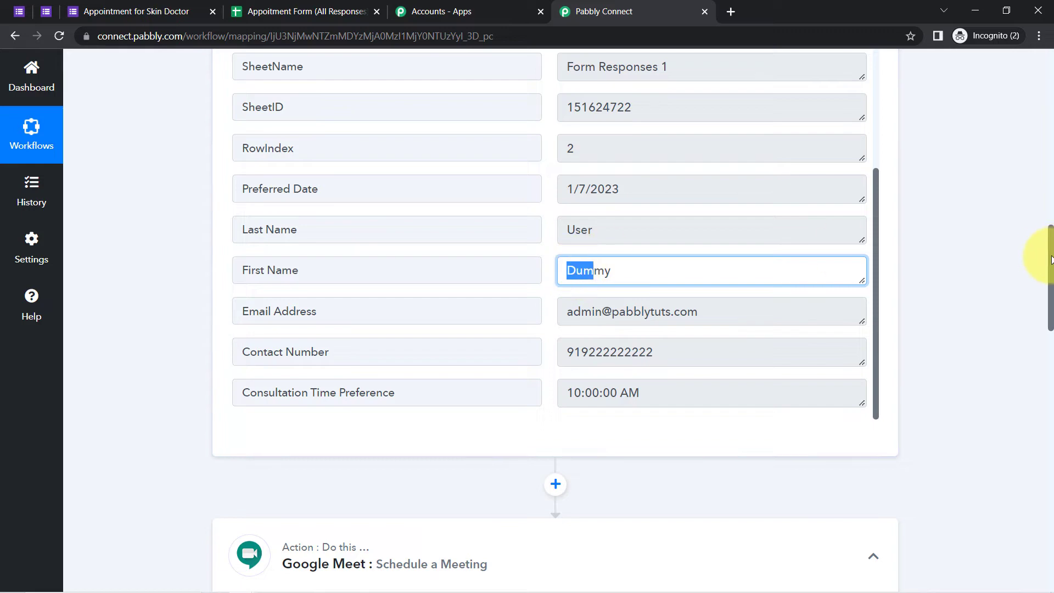
{"action": "left_click_drag", "start_coordinate": [1051, 259], "coordinate": [1051, 417]}
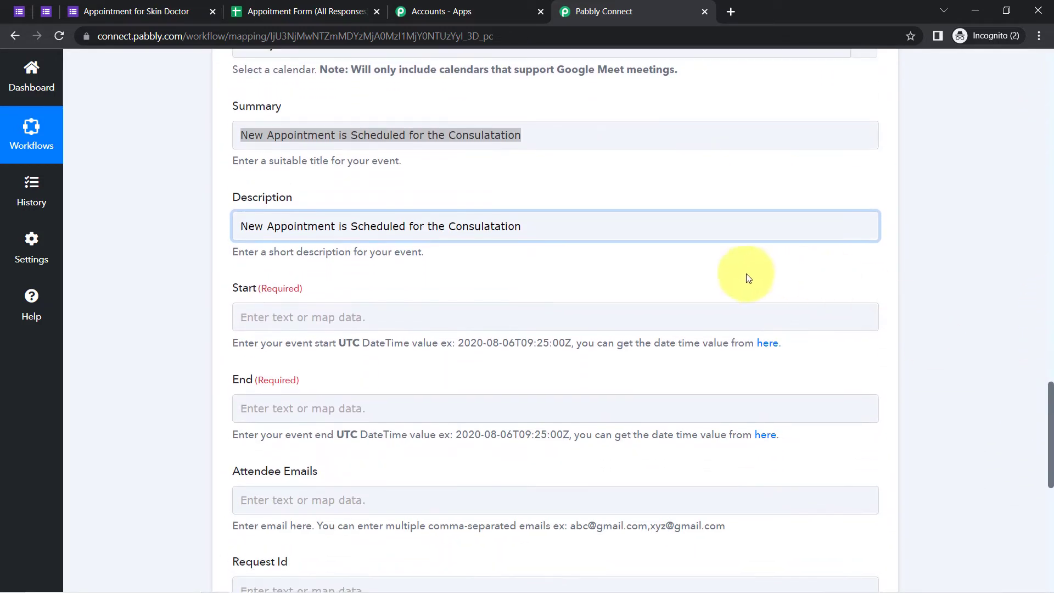
{"action": "left_click", "coordinate": [548, 225]}
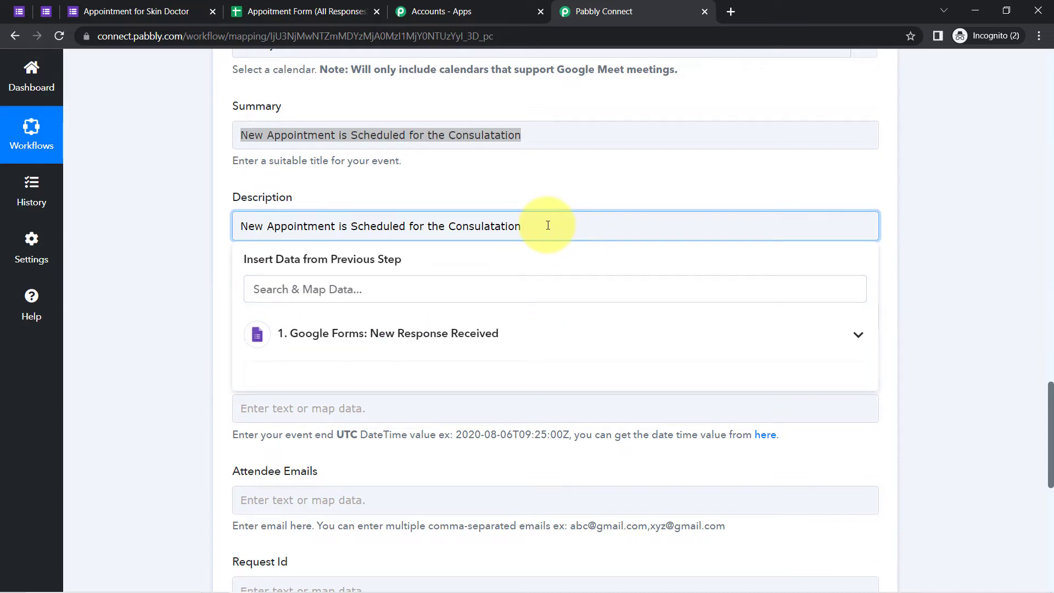
{"action": "left_click", "coordinate": [413, 338]}
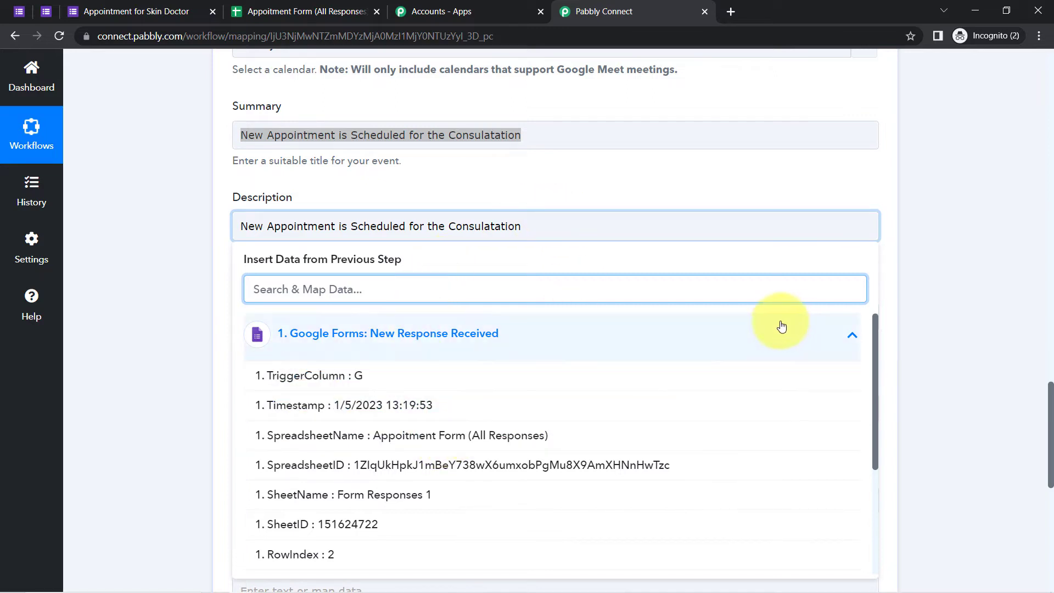
{"action": "left_click_drag", "start_coordinate": [873, 364], "coordinate": [866, 472]}
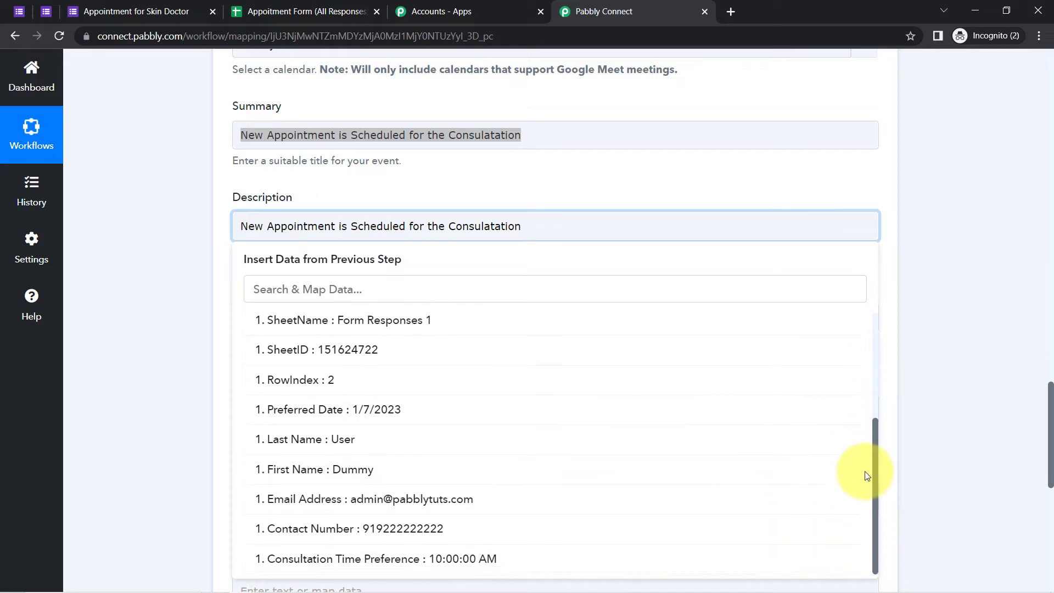
{"action": "left_click", "coordinate": [330, 481]}
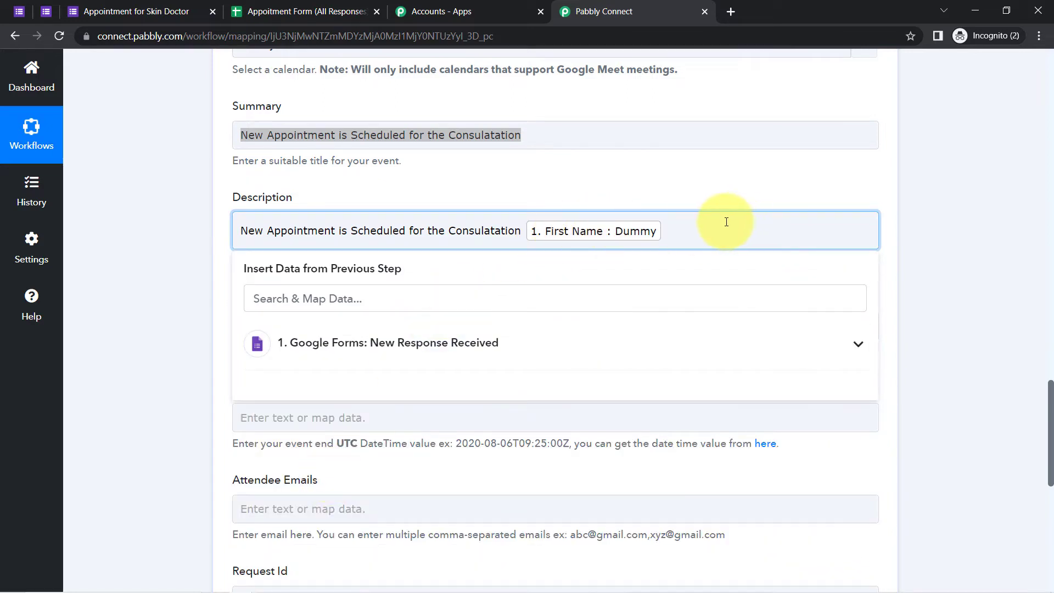
Append the mapped Last Name to the meeting description and insert "with -" ahead of the two name fields
{"action": "left_click", "coordinate": [375, 357]}
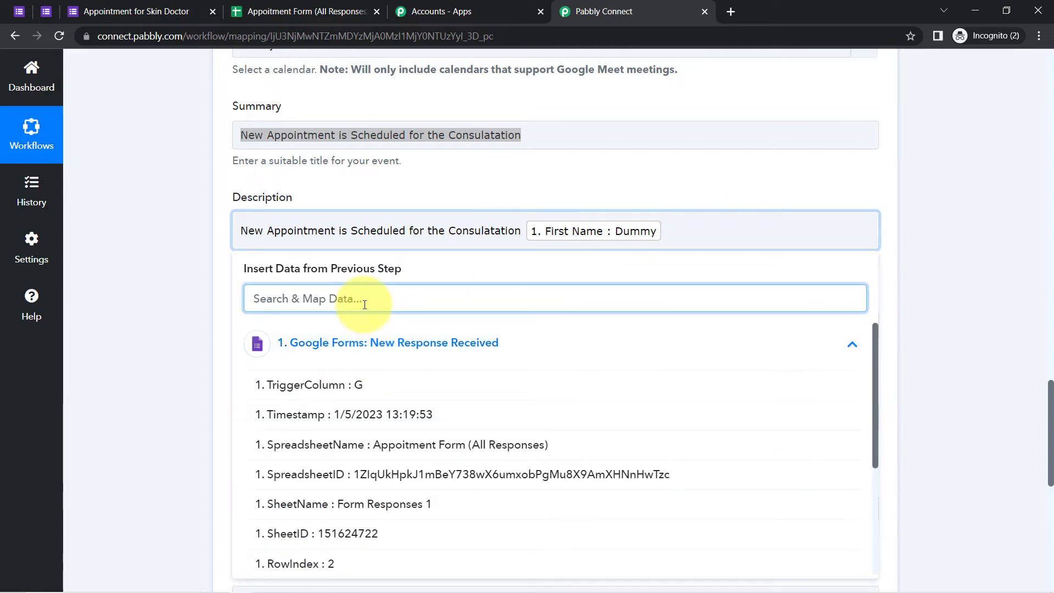
{"action": "type", "text": "user"}
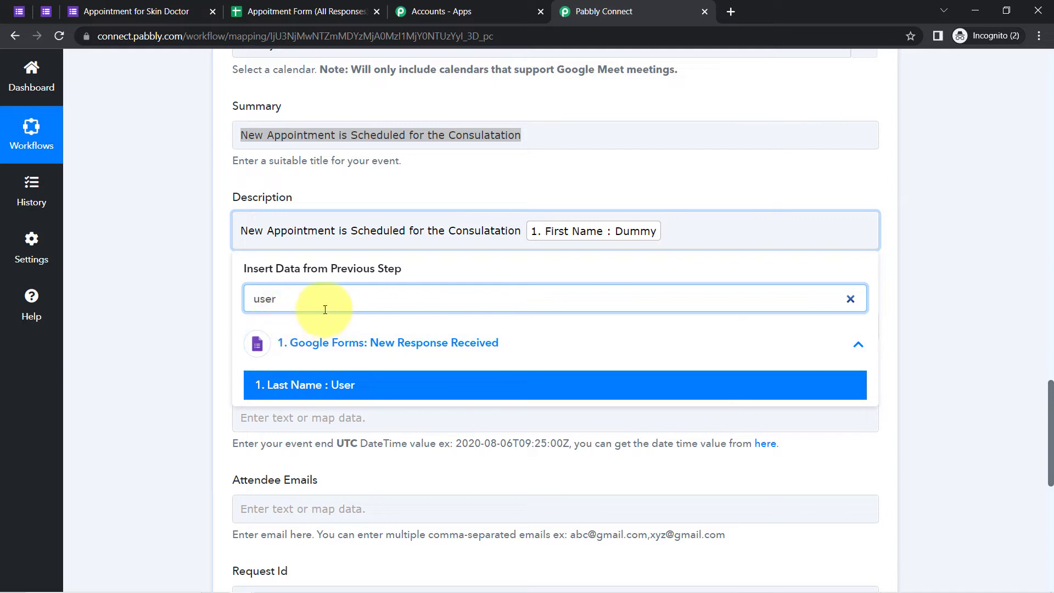
{"action": "left_click", "coordinate": [328, 385]}
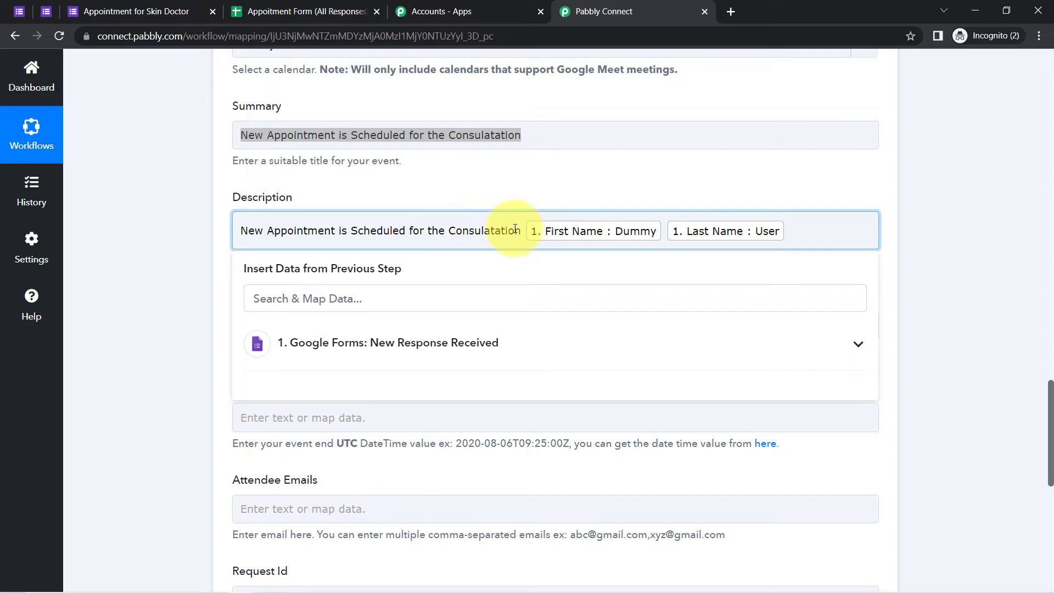
{"action": "type", "text": "with -"}
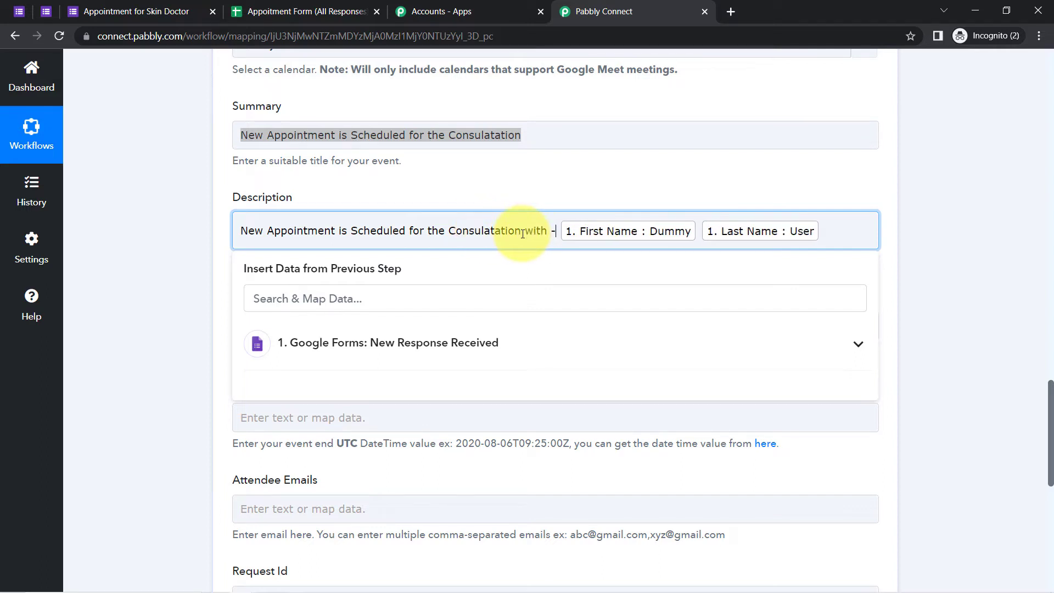
Examine the meeting's required Start and End fields and the Preferred Date and Consultation Time Preference values in the captured form response
{"action": "left_click", "coordinate": [118, 303]}
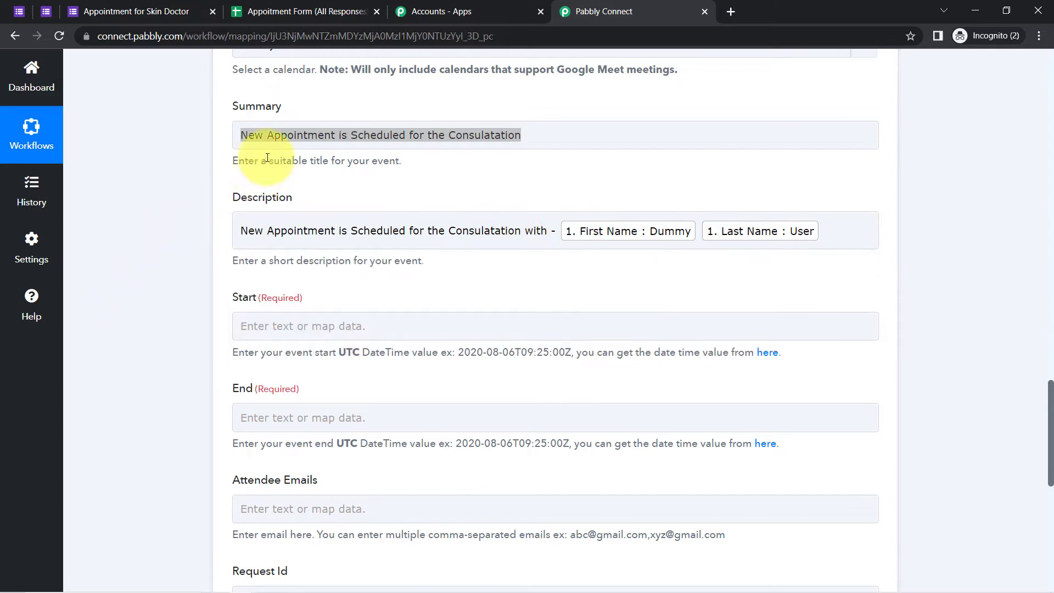
{"action": "left_click", "coordinate": [326, 235]}
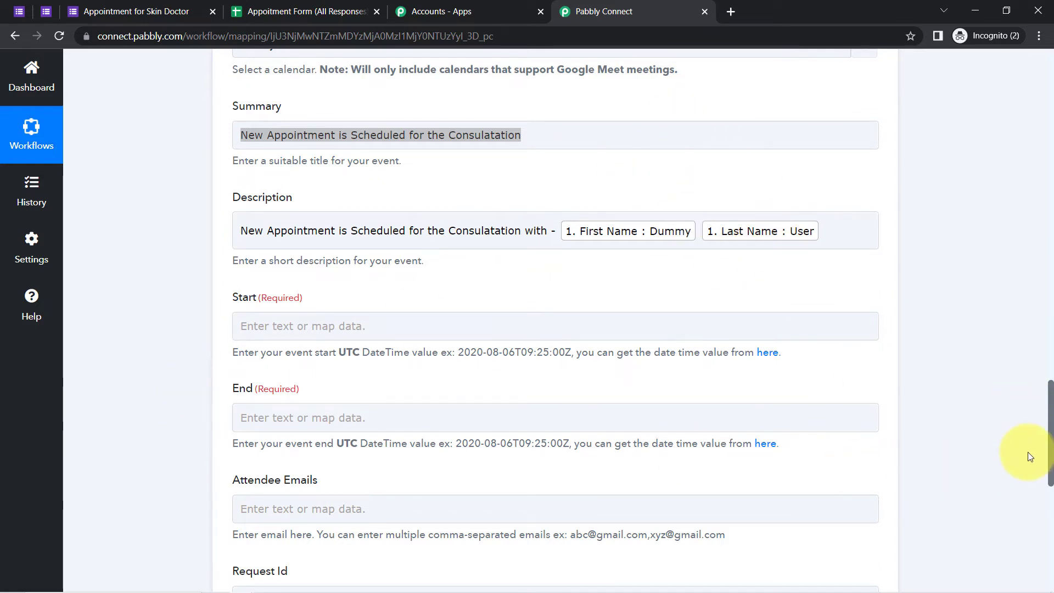
{"action": "scroll", "coordinate": [1029, 457], "scroll_direction": "down", "scroll_amount": 1}
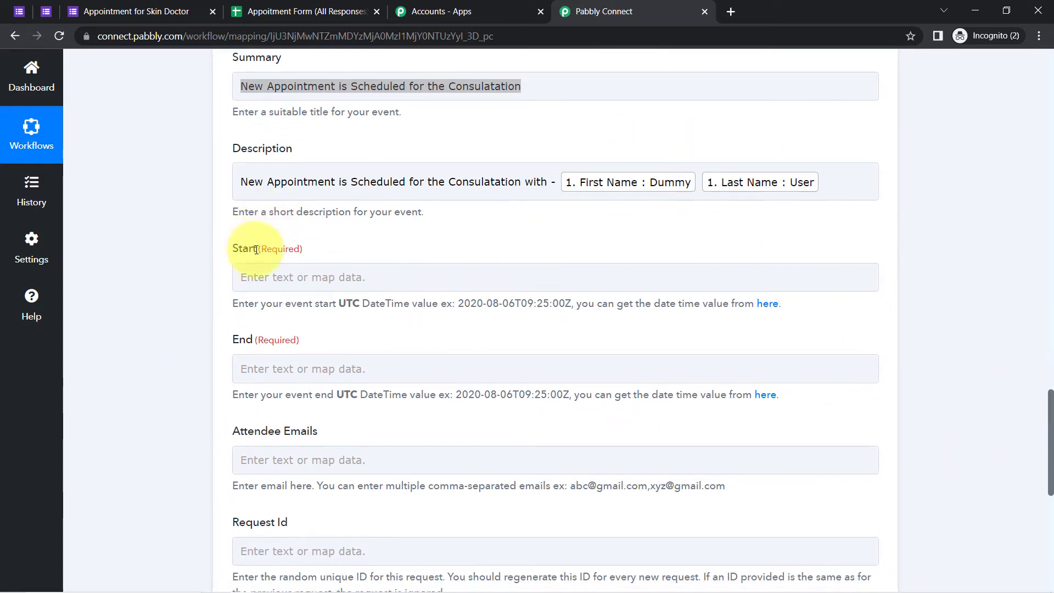
{"action": "left_click_drag", "start_coordinate": [244, 249], "coordinate": [251, 257]}
{"action": "left_click_drag", "start_coordinate": [234, 344], "coordinate": [267, 339]}
{"action": "double_click", "coordinate": [274, 246]}
{"action": "left_click", "coordinate": [270, 330]}
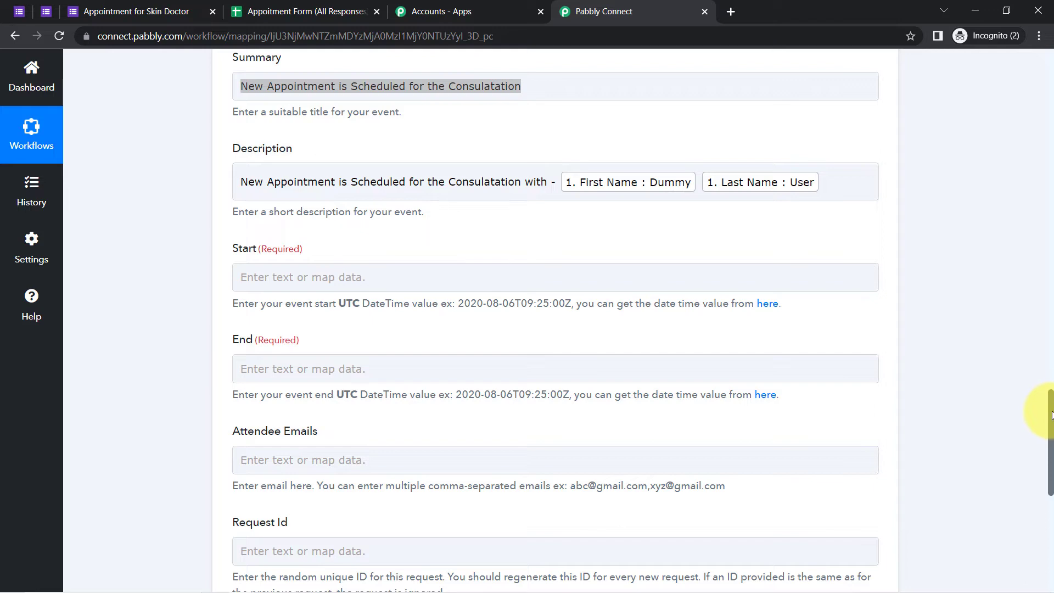
{"action": "left_click_drag", "start_coordinate": [1049, 413], "coordinate": [1012, 230]}
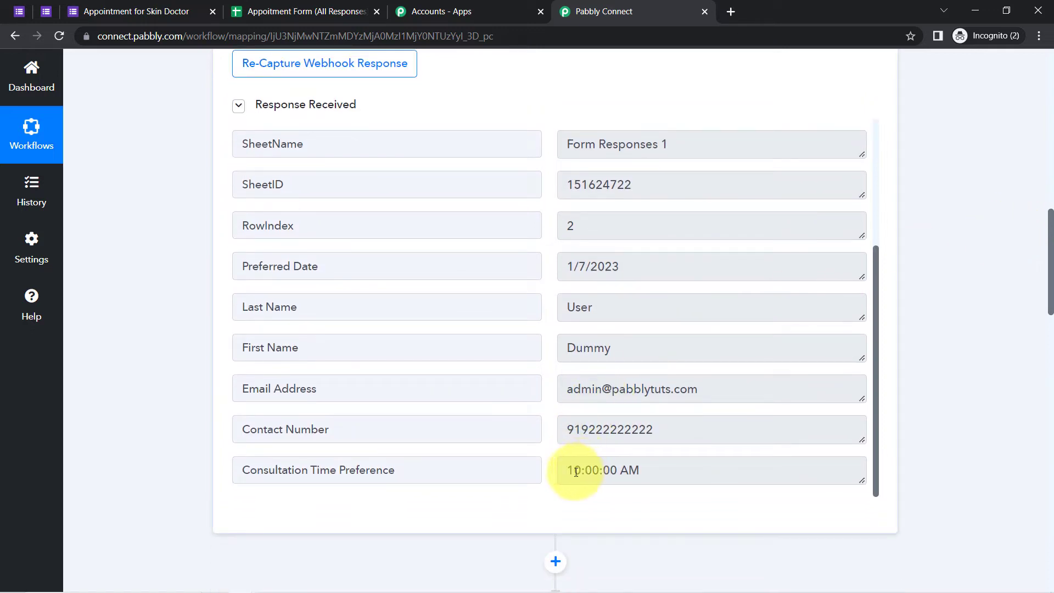
{"action": "left_click_drag", "start_coordinate": [576, 472], "coordinate": [693, 470]}
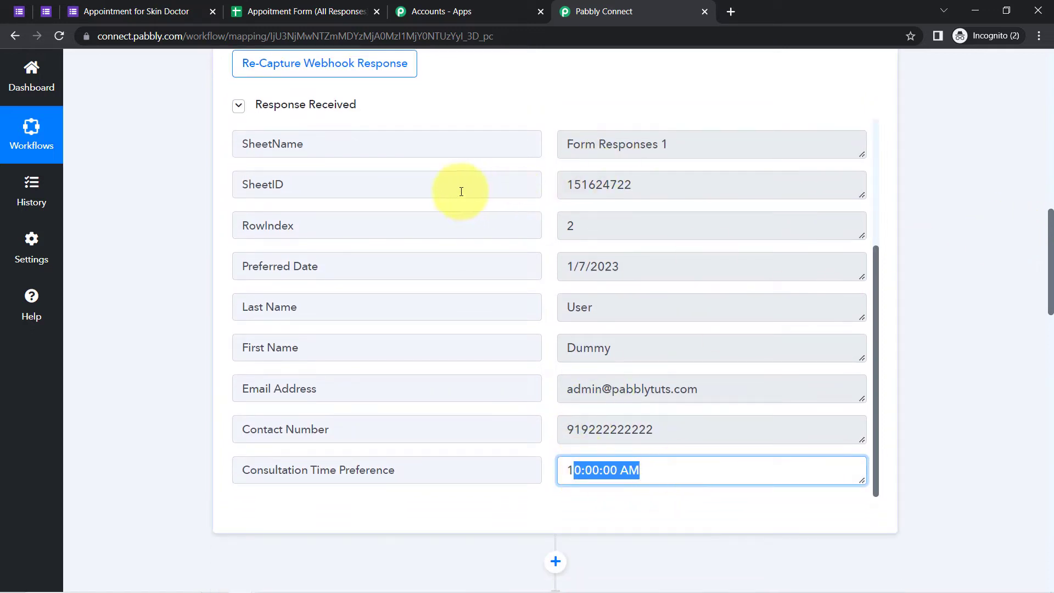
{"action": "left_click_drag", "start_coordinate": [576, 266], "coordinate": [675, 261]}
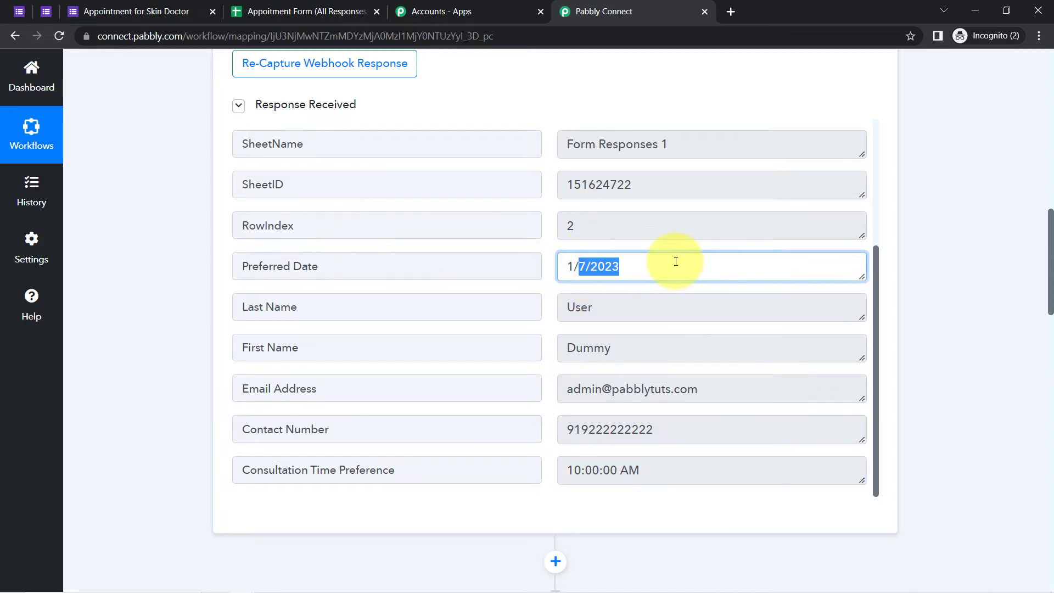
{"action": "left_click_drag", "start_coordinate": [591, 470], "coordinate": [640, 471]}
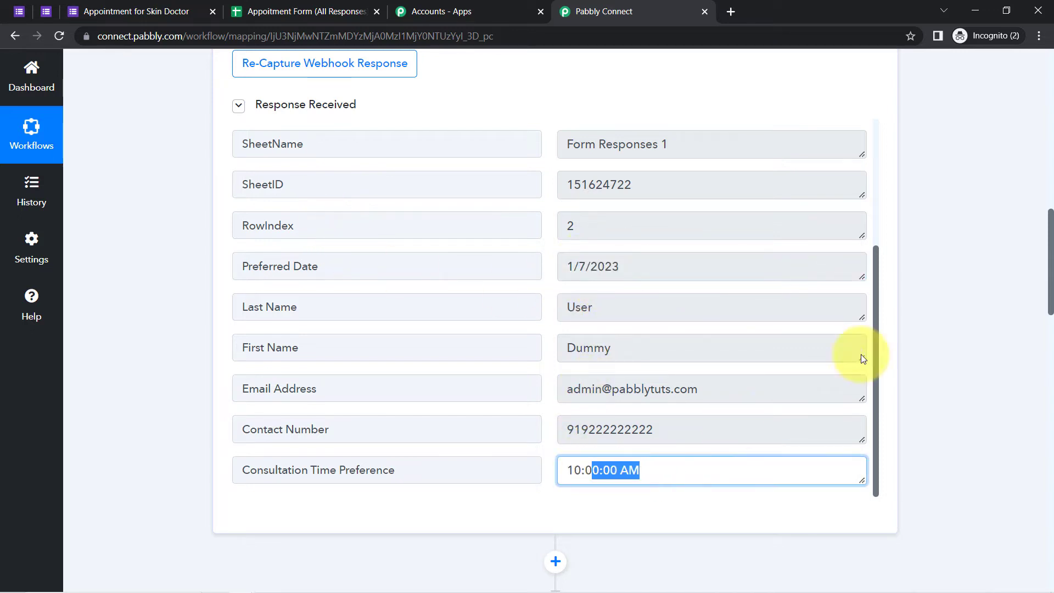
Compare the UTC DateTime example given for the meeting's Start field with the format of the captured preferred date and consultation time
{"action": "left_click_drag", "start_coordinate": [1050, 258], "coordinate": [1050, 434]}
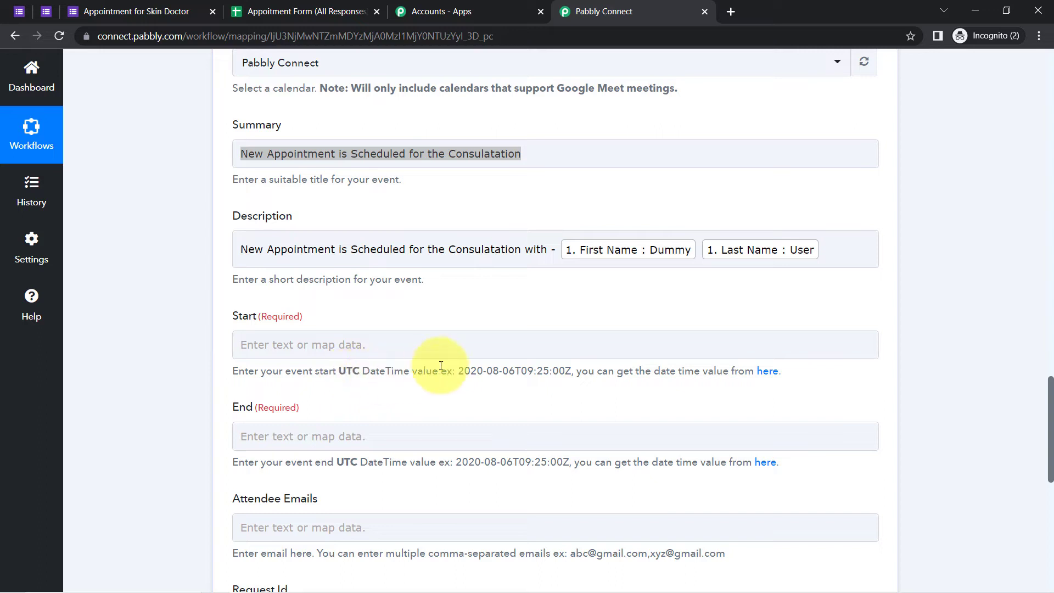
{"action": "left_click_drag", "start_coordinate": [458, 372], "coordinate": [573, 369]}
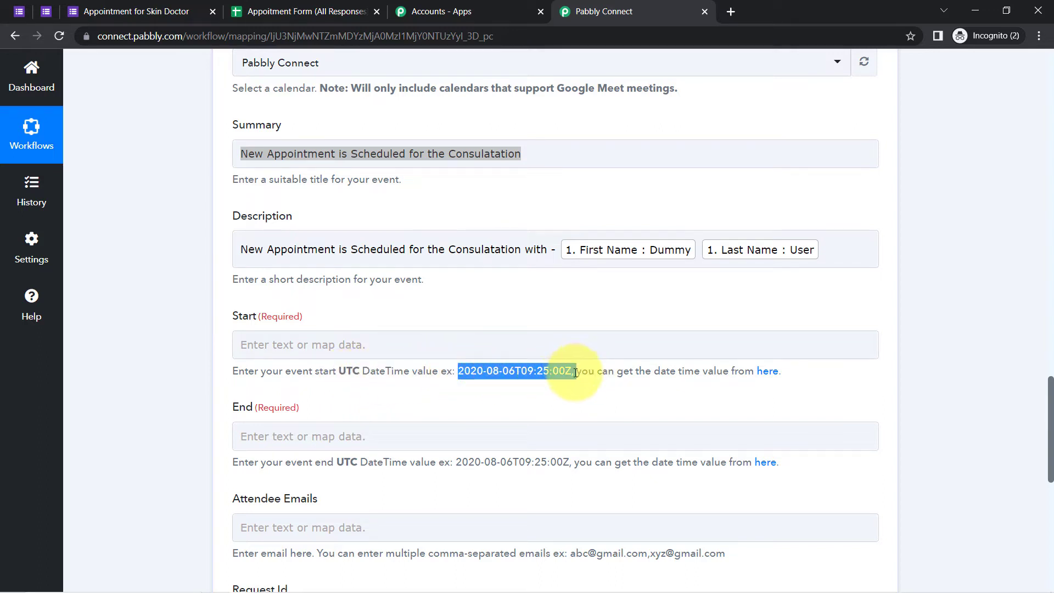
{"action": "left_click", "coordinate": [496, 384]}
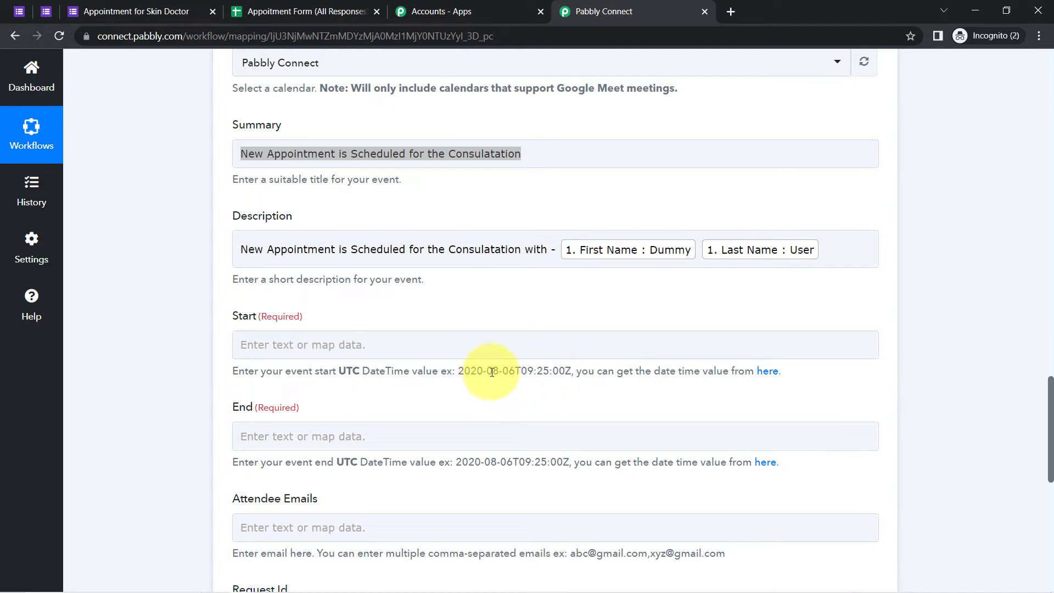
{"action": "left_click_drag", "start_coordinate": [470, 372], "coordinate": [565, 371]}
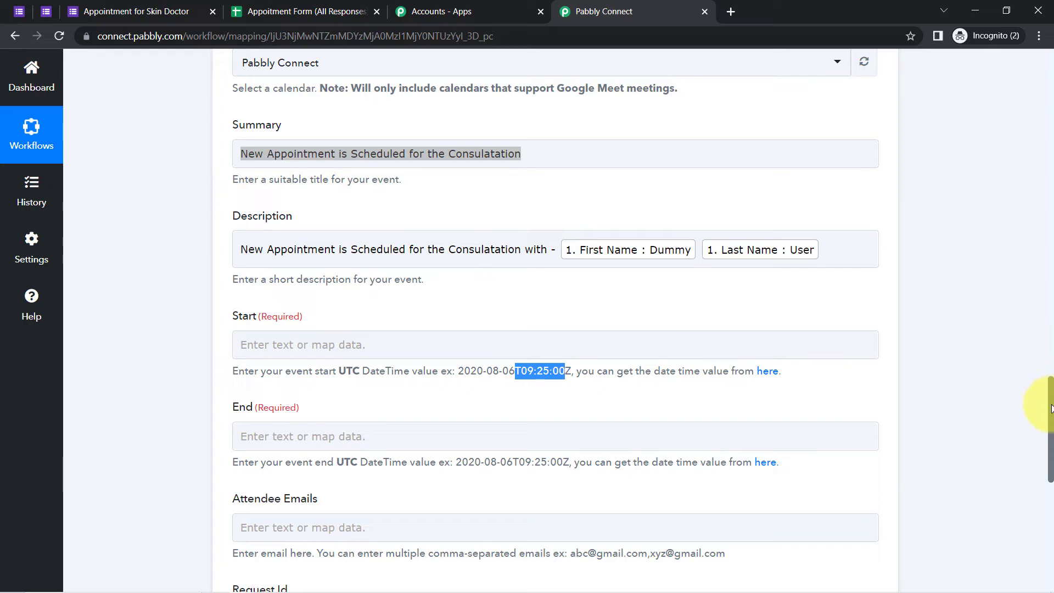
{"action": "left_click_drag", "start_coordinate": [1050, 407], "coordinate": [1042, 255]}
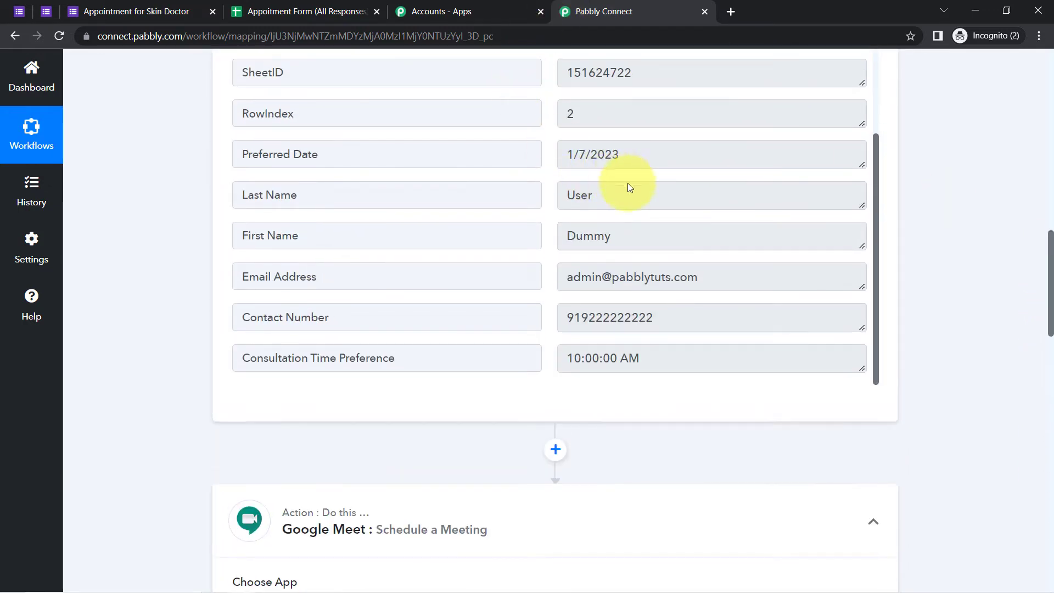
{"action": "double_click", "coordinate": [605, 155]}
{"action": "left_click_drag", "start_coordinate": [599, 358], "coordinate": [571, 353]}
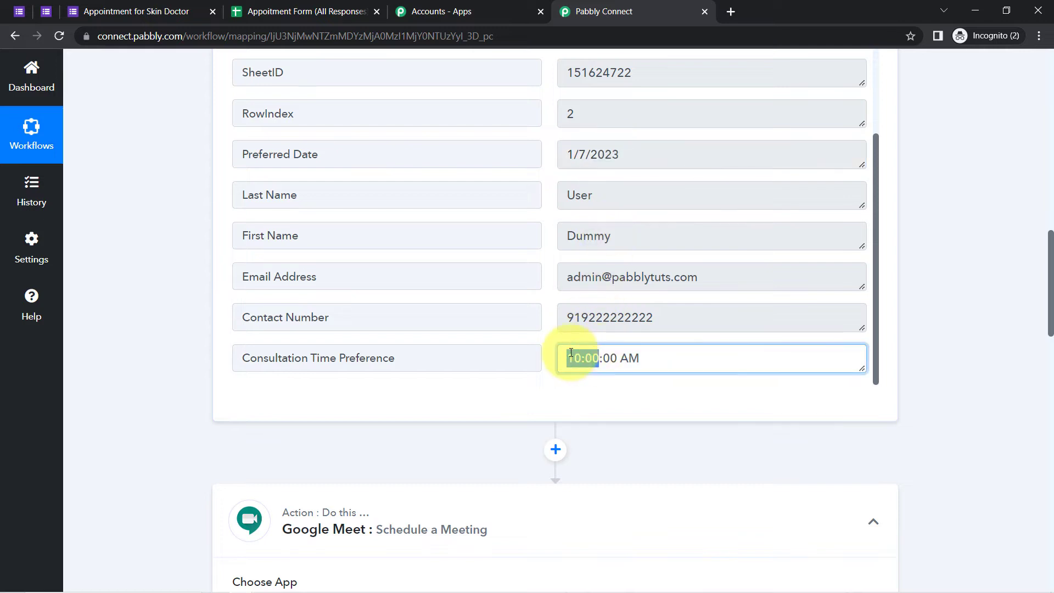
{"action": "left_click_drag", "start_coordinate": [605, 154], "coordinate": [573, 154]}
{"action": "left_click_drag", "start_coordinate": [632, 356], "coordinate": [582, 358]}
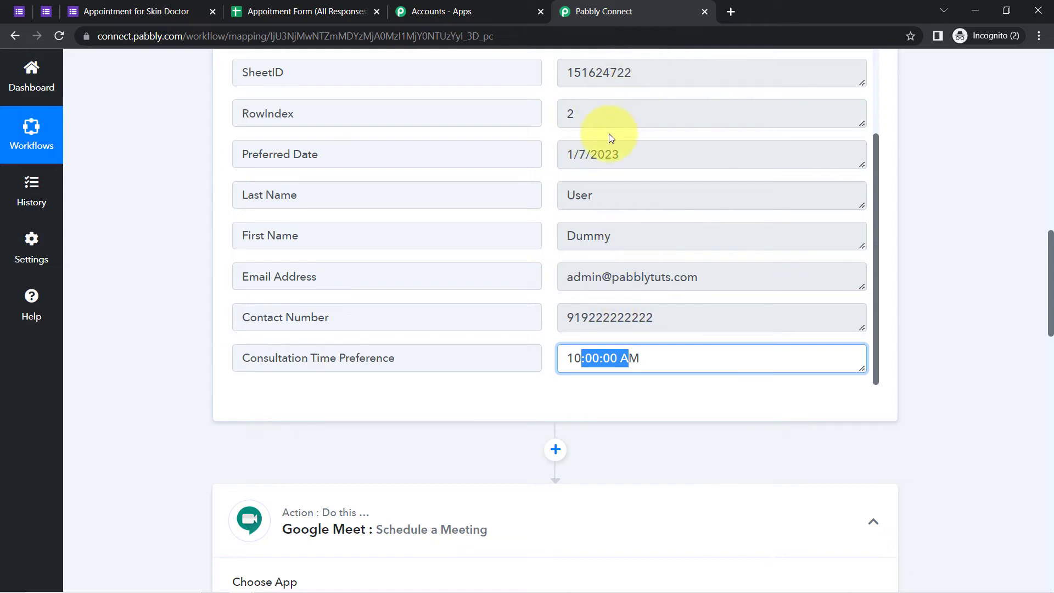
{"action": "left_click_drag", "start_coordinate": [610, 153], "coordinate": [588, 238]}
{"action": "left_click_drag", "start_coordinate": [616, 357], "coordinate": [591, 360]}
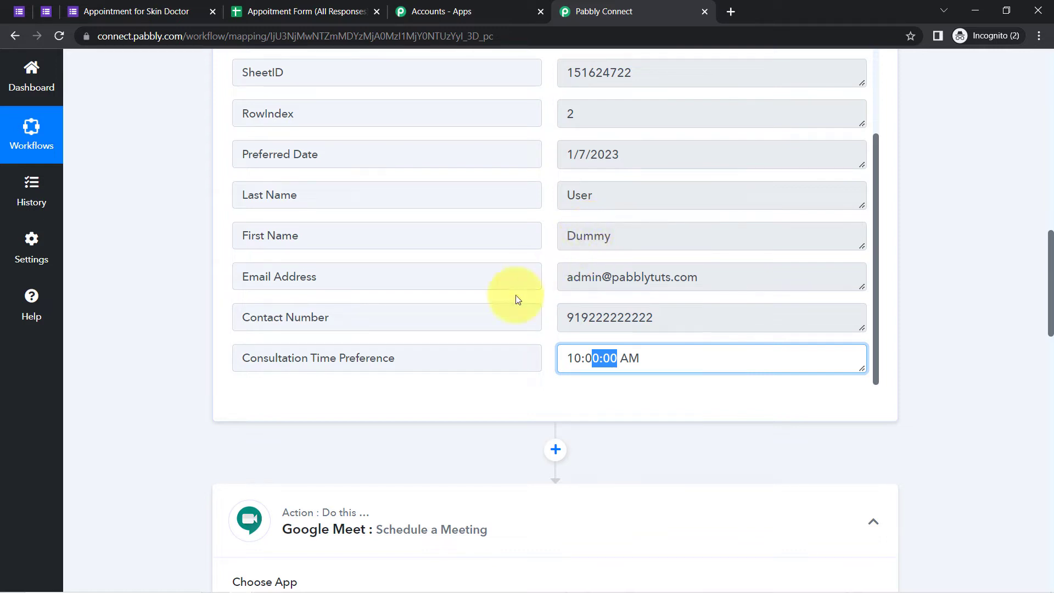
Insert a new action between the Google Forms trigger and the Google Meet action and choose Date/Time Formatter as its app
{"action": "scroll", "coordinate": [1049, 293], "scroll_direction": "down", "scroll_amount": 1}
{"action": "scroll", "coordinate": [1049, 294], "scroll_direction": "down", "scroll_amount": 3}
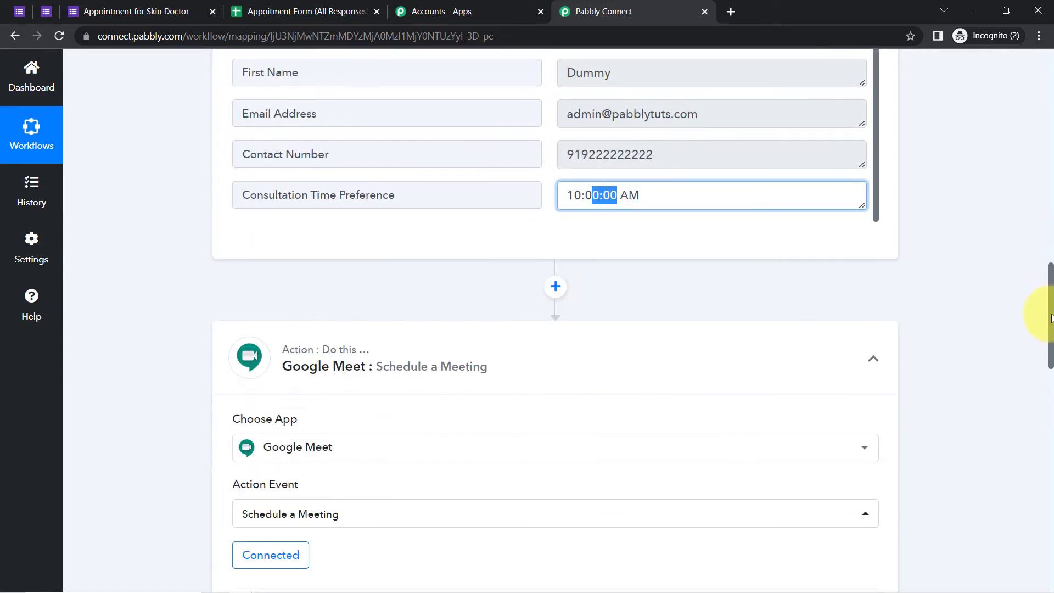
{"action": "left_click", "coordinate": [552, 239]}
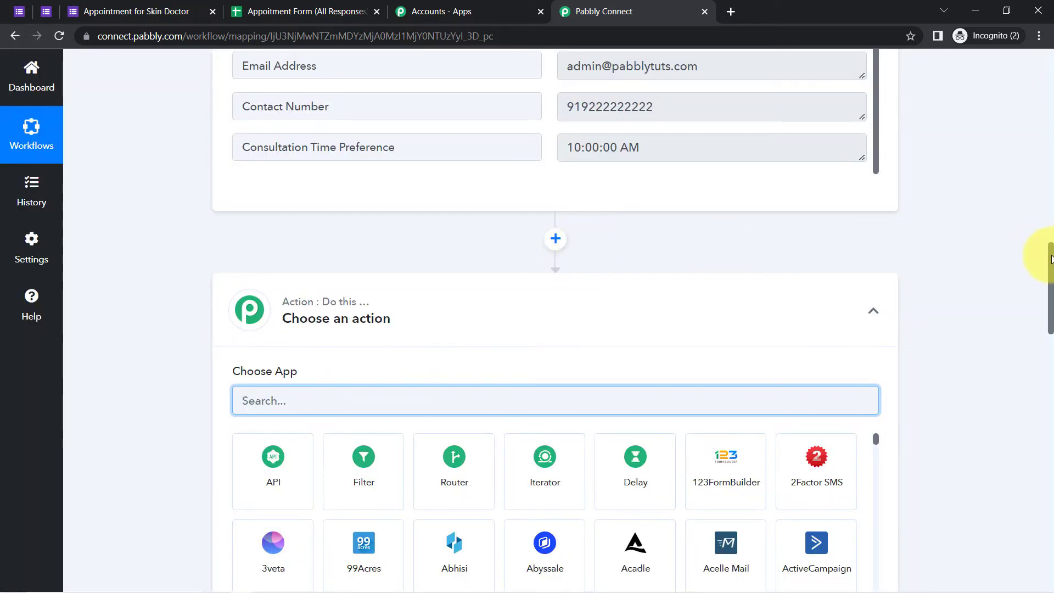
{"action": "left_click_drag", "start_coordinate": [1049, 258], "coordinate": [1049, 282]}
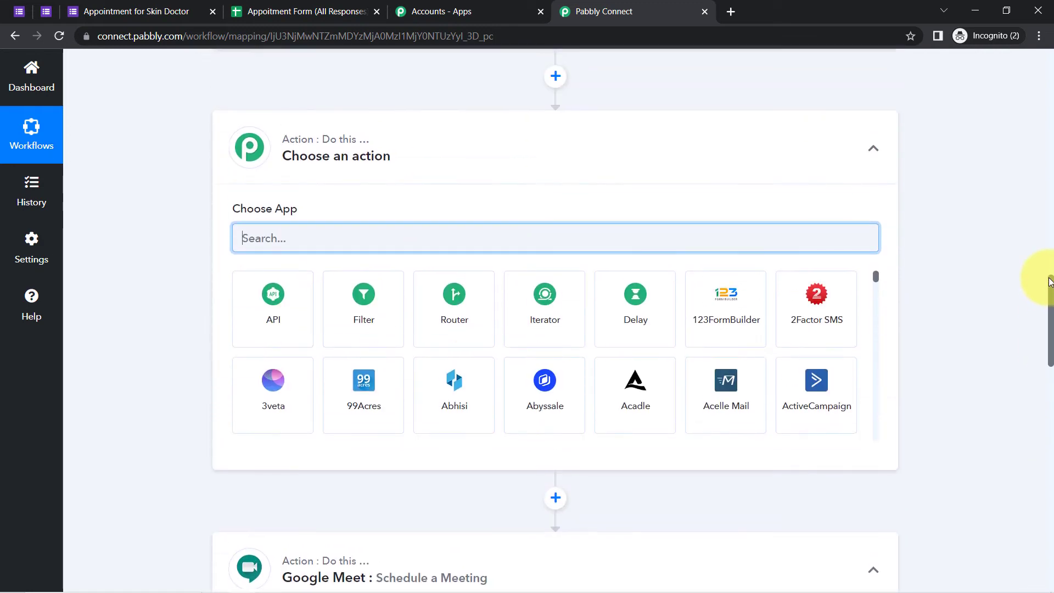
{"action": "type", "text": "date"}
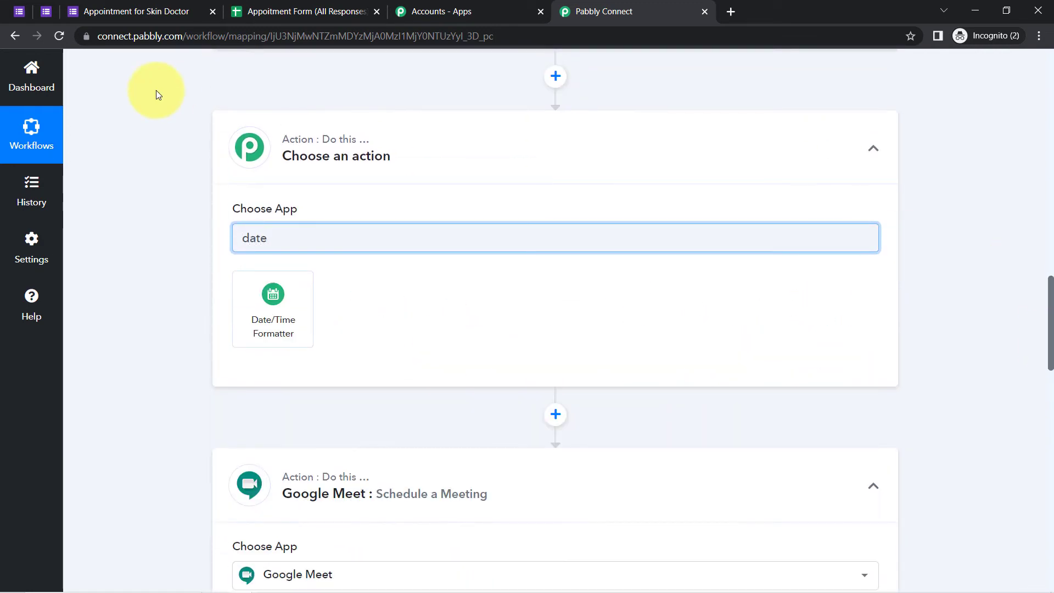
{"action": "left_click", "coordinate": [296, 319]}
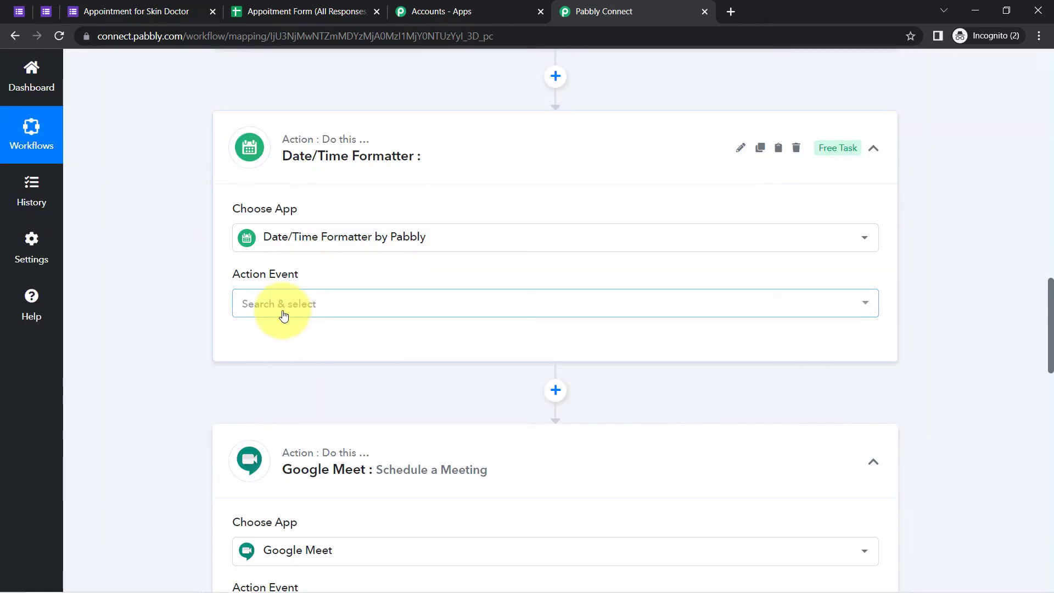
Set the formatter's action event to Format Date with Time Zone and connect it
{"action": "left_click", "coordinate": [283, 316]}
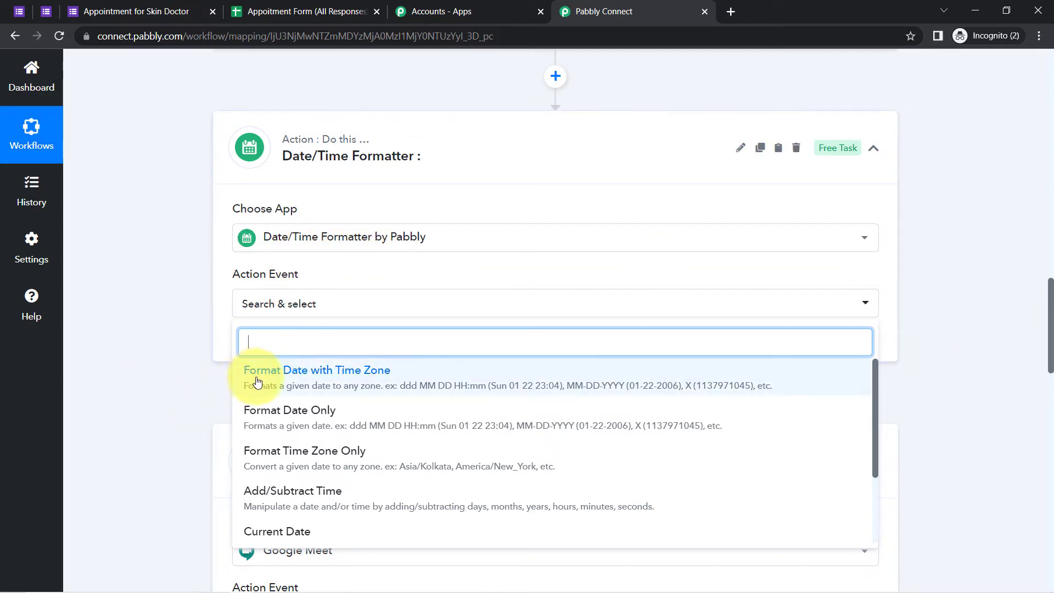
{"action": "left_click", "coordinate": [332, 386]}
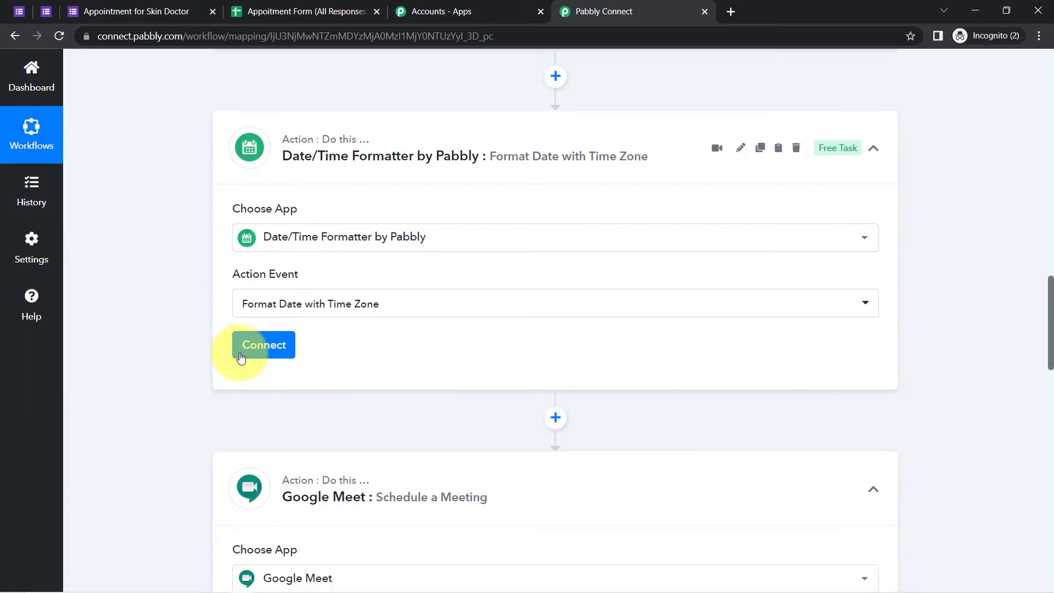
{"action": "left_click", "coordinate": [242, 354]}
{"action": "right_click", "coordinate": [241, 356]}
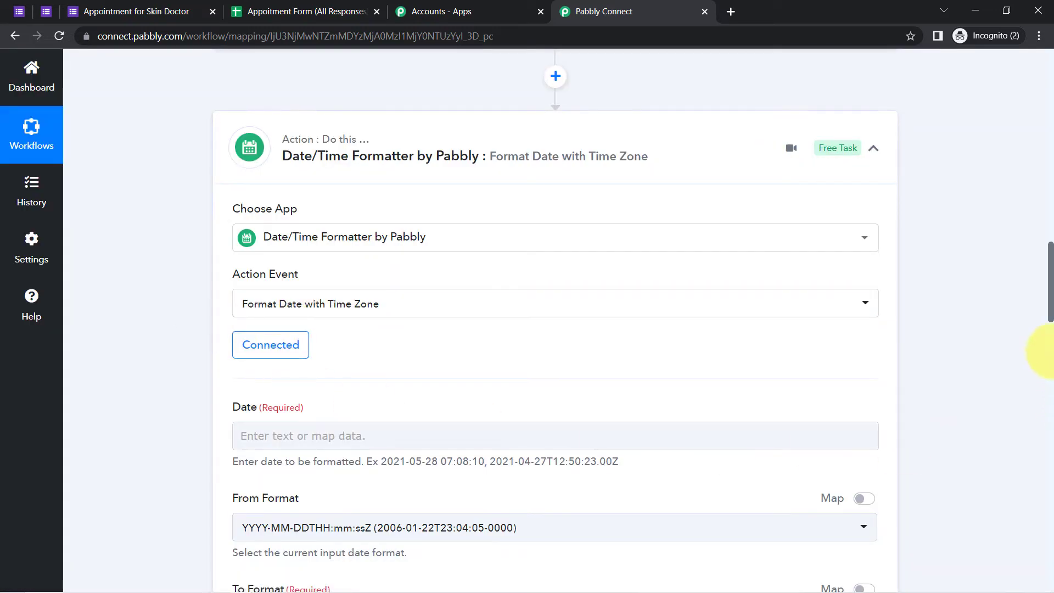
Check the expected input format for the formatter's Date field and map Preferred Date from the Google Forms response into it
{"action": "left_click_drag", "start_coordinate": [1051, 284], "coordinate": [1051, 303]}
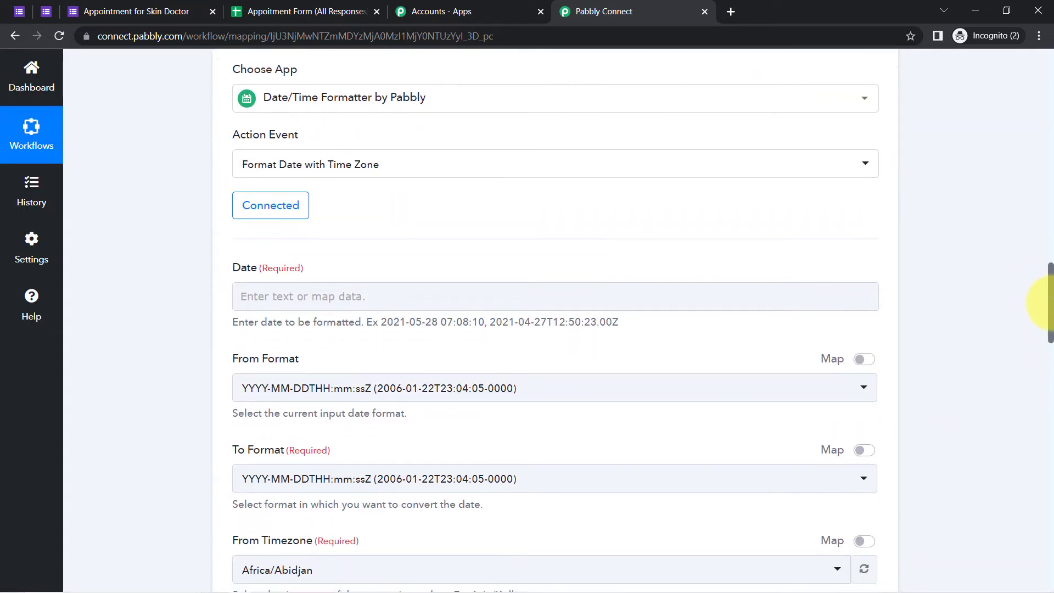
{"action": "left_click_drag", "start_coordinate": [261, 324], "coordinate": [321, 326]}
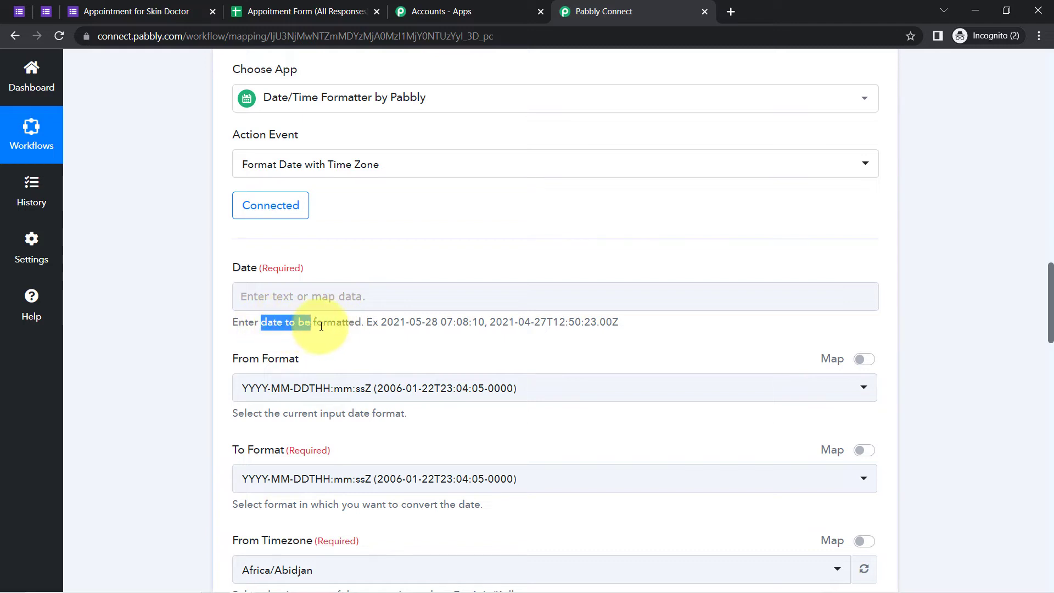
{"action": "left_click_drag", "start_coordinate": [238, 323], "coordinate": [616, 322]}
{"action": "left_click", "coordinate": [615, 326]}
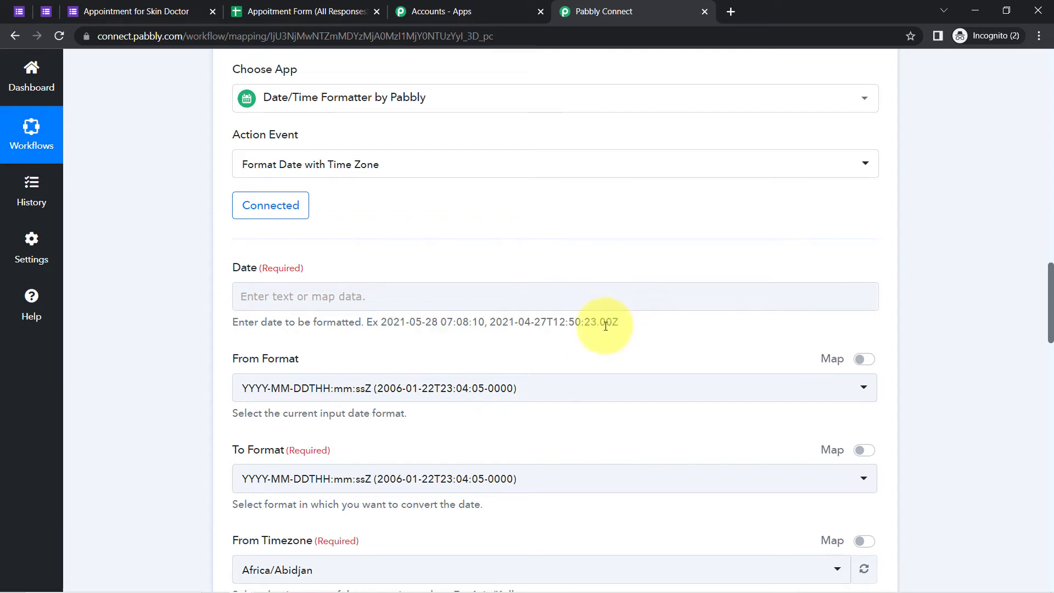
{"action": "left_click", "coordinate": [301, 296]}
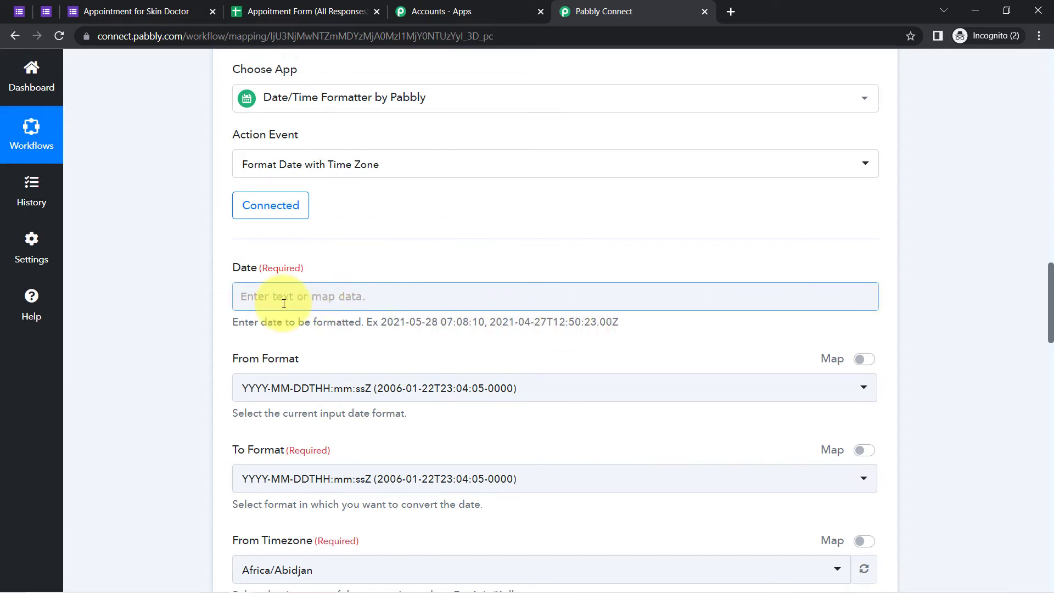
{"action": "left_click", "coordinate": [275, 297]}
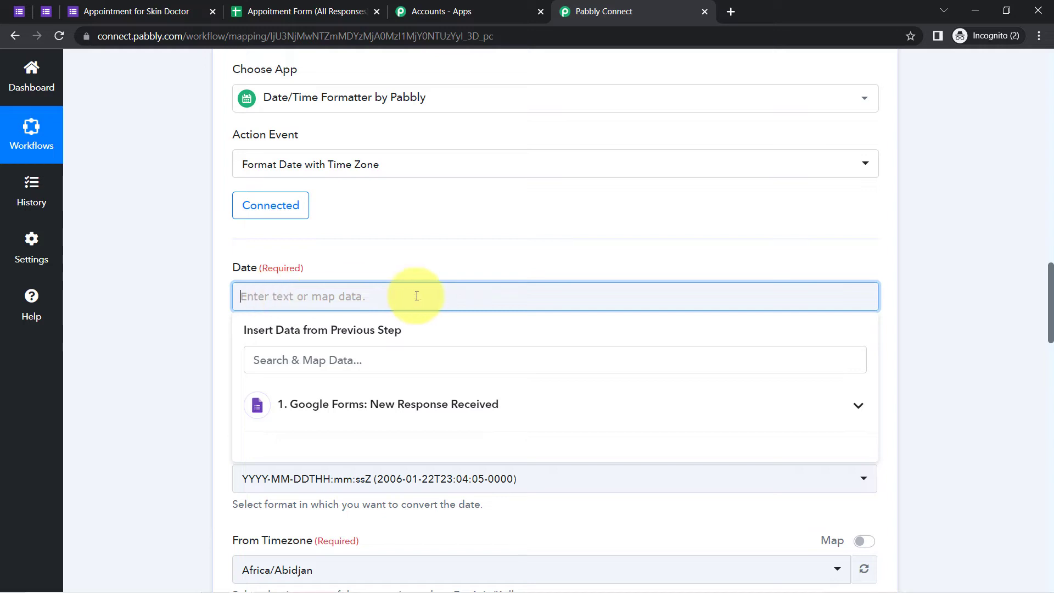
{"action": "left_click", "coordinate": [422, 406]}
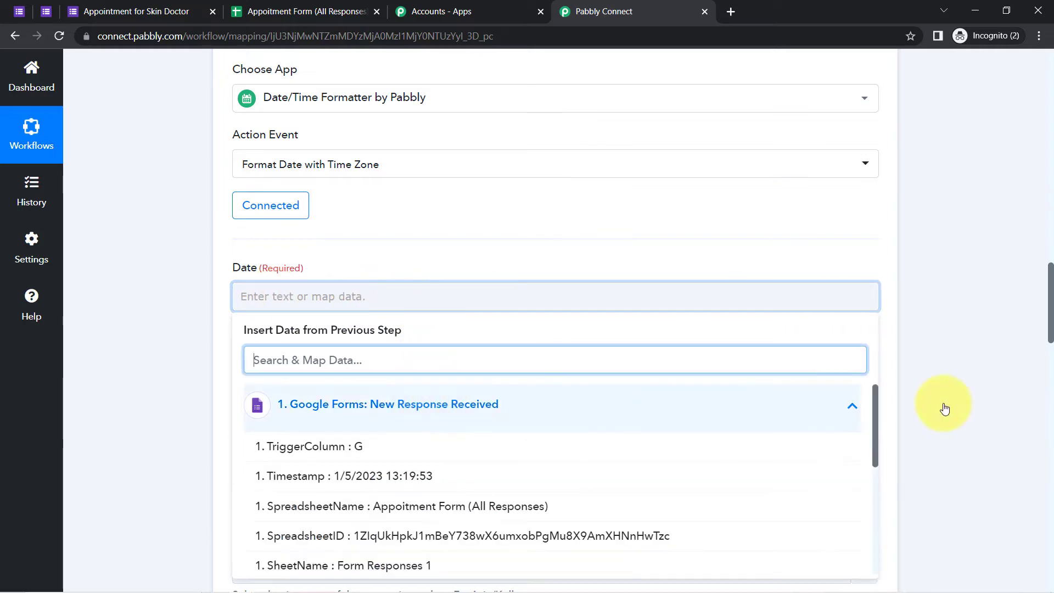
{"action": "left_click_drag", "start_coordinate": [1051, 326], "coordinate": [1051, 357]}
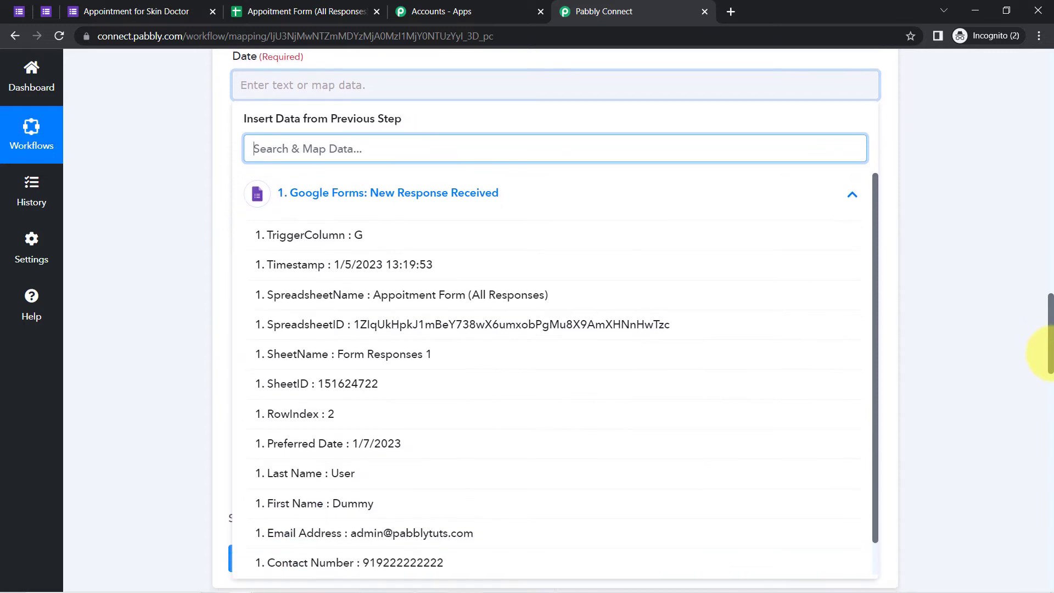
{"action": "left_click", "coordinate": [346, 454]}
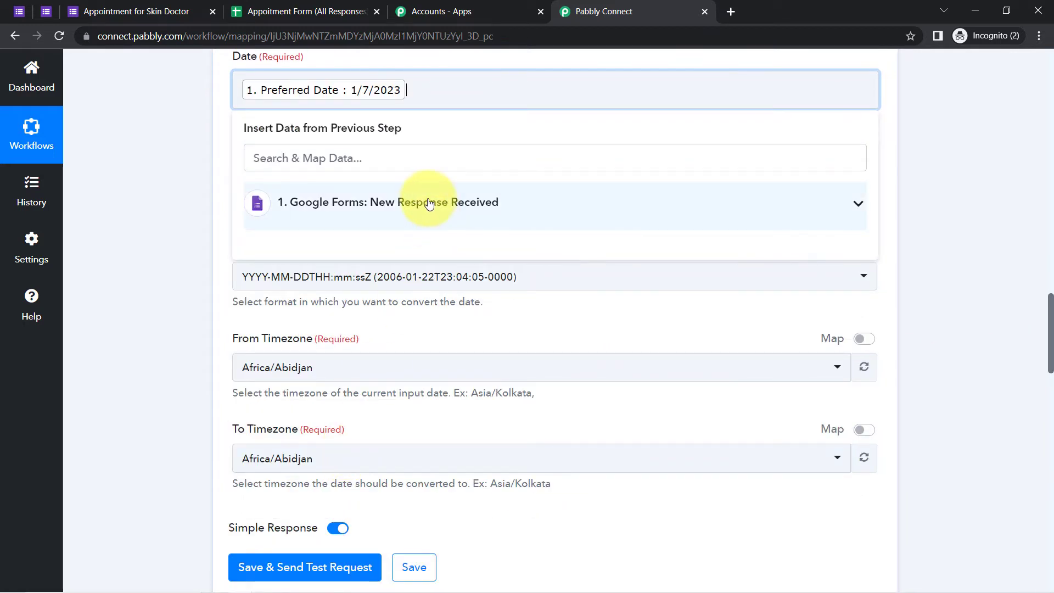
Append the mapped Consultation Time Preference after Preferred Date in the formatter's Date field
{"action": "left_click", "coordinate": [411, 205]}
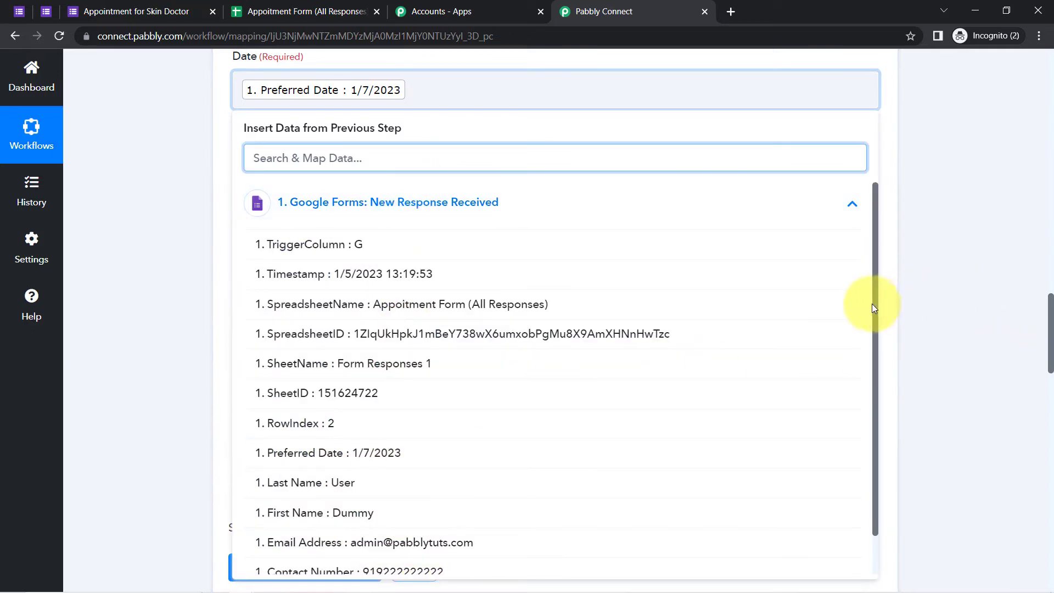
{"action": "scroll", "coordinate": [871, 351], "scroll_direction": "down", "scroll_amount": 1}
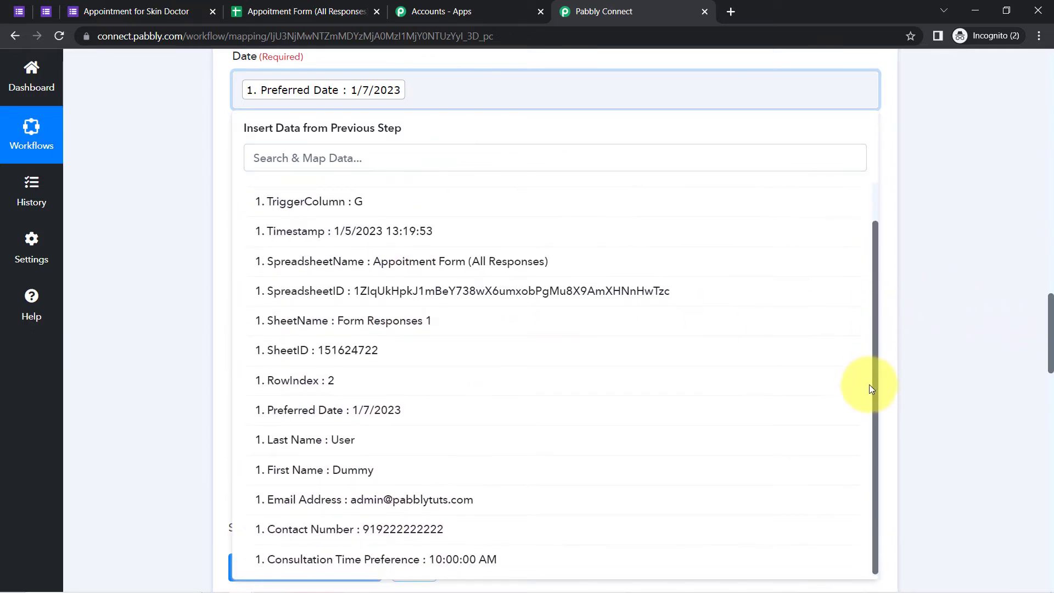
{"action": "left_click", "coordinate": [452, 562]}
{"action": "left_click", "coordinate": [166, 282]}
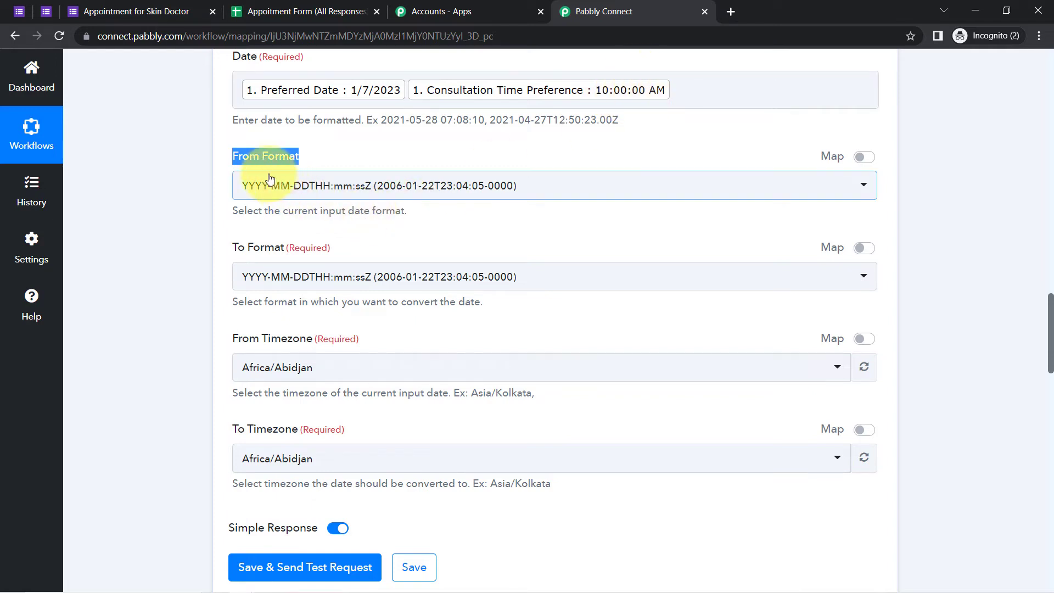
Set the formatter's From Format to MM-DD-YYYY HH:mm:ss
{"action": "left_click", "coordinate": [291, 187]}
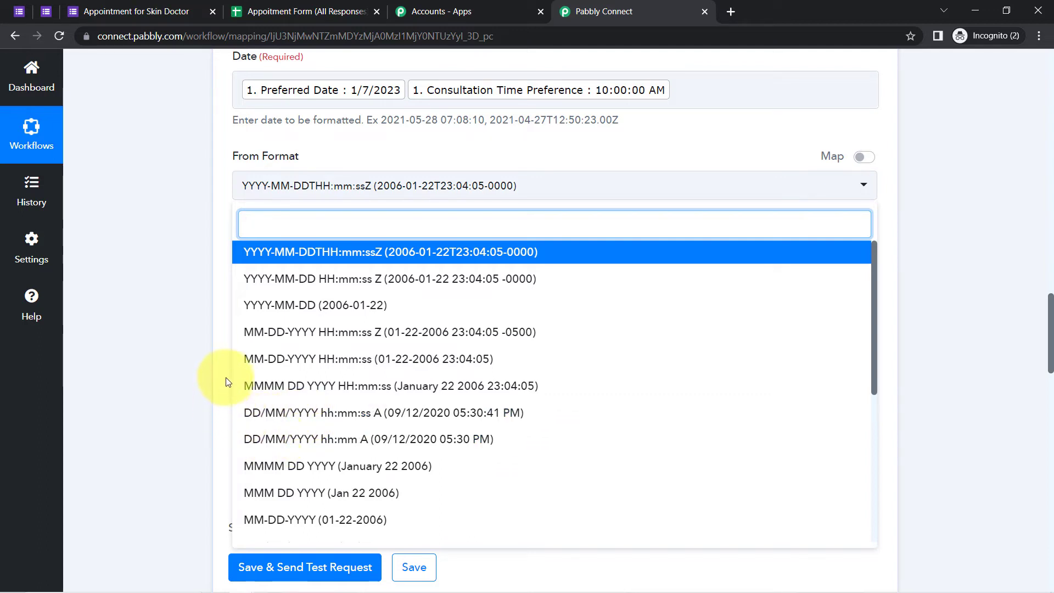
{"action": "left_click", "coordinate": [417, 359]}
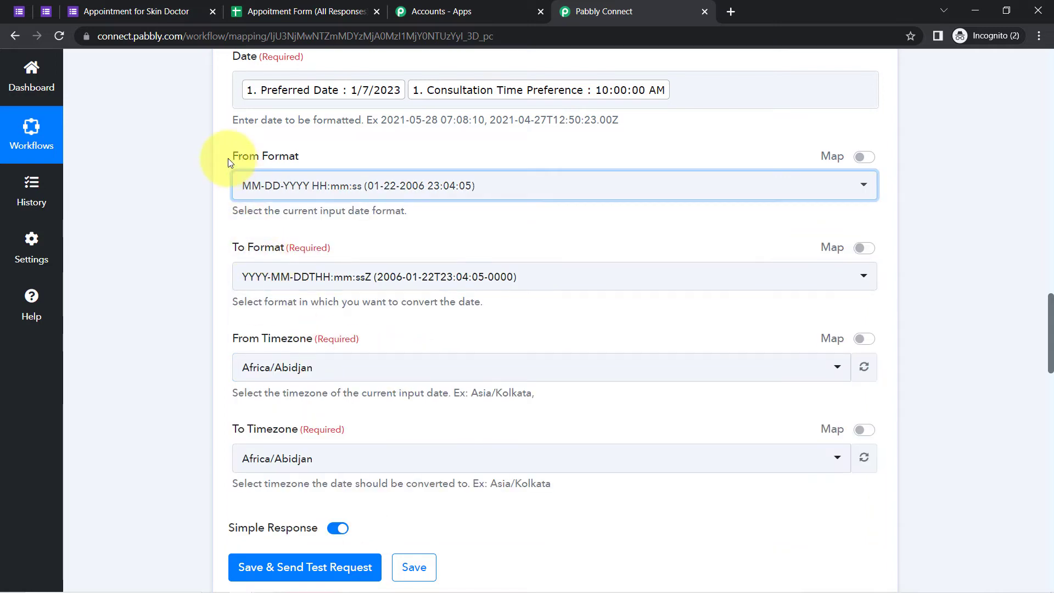
{"action": "left_click_drag", "start_coordinate": [230, 162], "coordinate": [302, 160]}
Check the date format expected by the Google Meet Start field and set the formatter's To Format to YYYY-MM-DDTHH:mm:ss[Z]
{"action": "left_click_drag", "start_coordinate": [233, 248], "coordinate": [330, 249]}
{"action": "left_click_drag", "start_coordinate": [1050, 338], "coordinate": [1042, 469]}
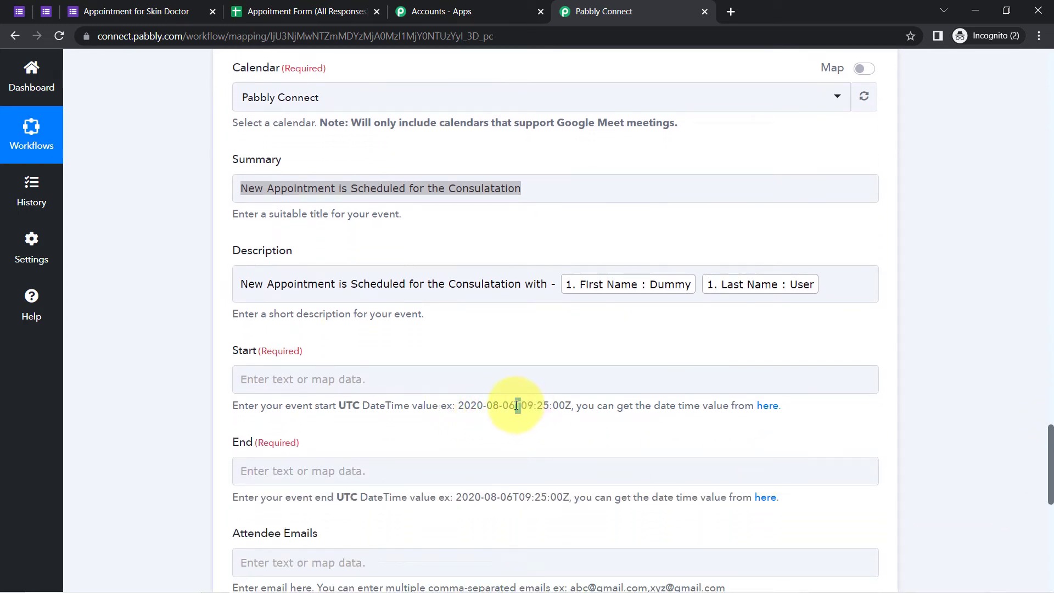
{"action": "left_click_drag", "start_coordinate": [517, 406], "coordinate": [564, 407]}
{"action": "left_click_drag", "start_coordinate": [347, 406], "coordinate": [486, 405]}
{"action": "left_click_drag", "start_coordinate": [1050, 483], "coordinate": [1049, 357]}
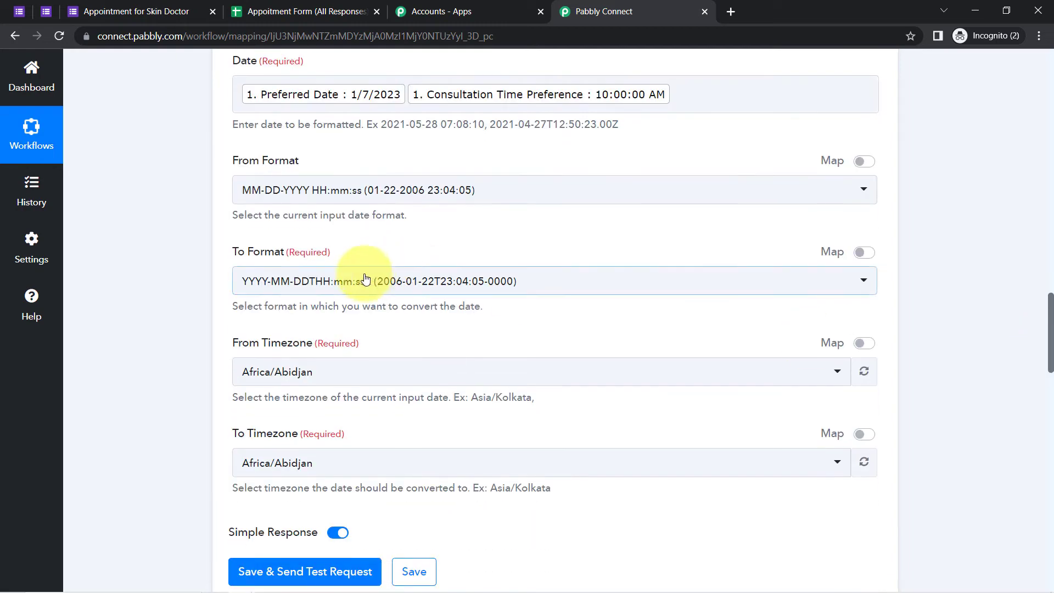
{"action": "left_click", "coordinate": [317, 290]}
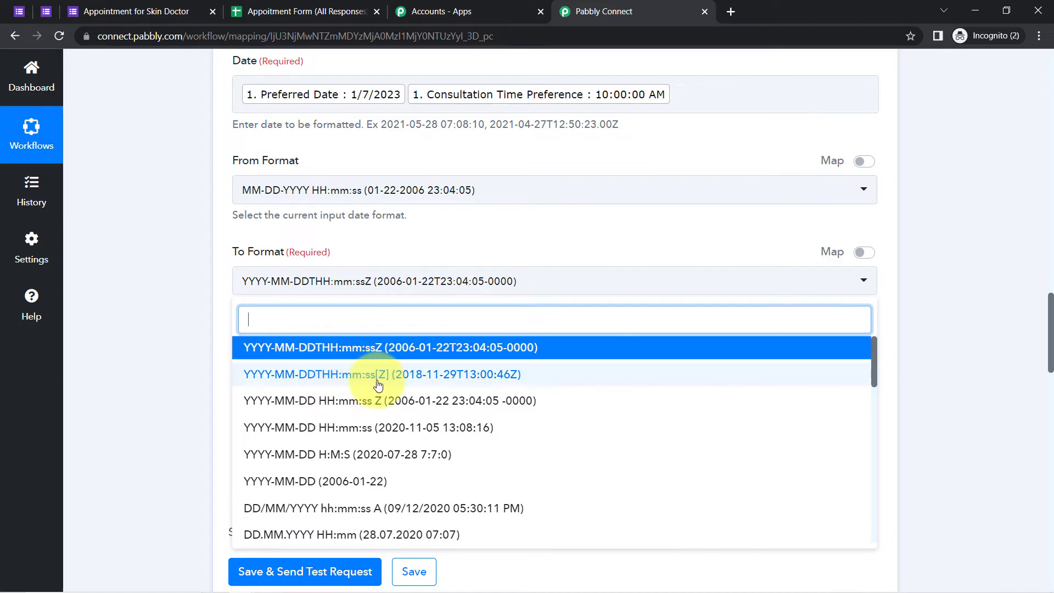
{"action": "left_click", "coordinate": [503, 374]}
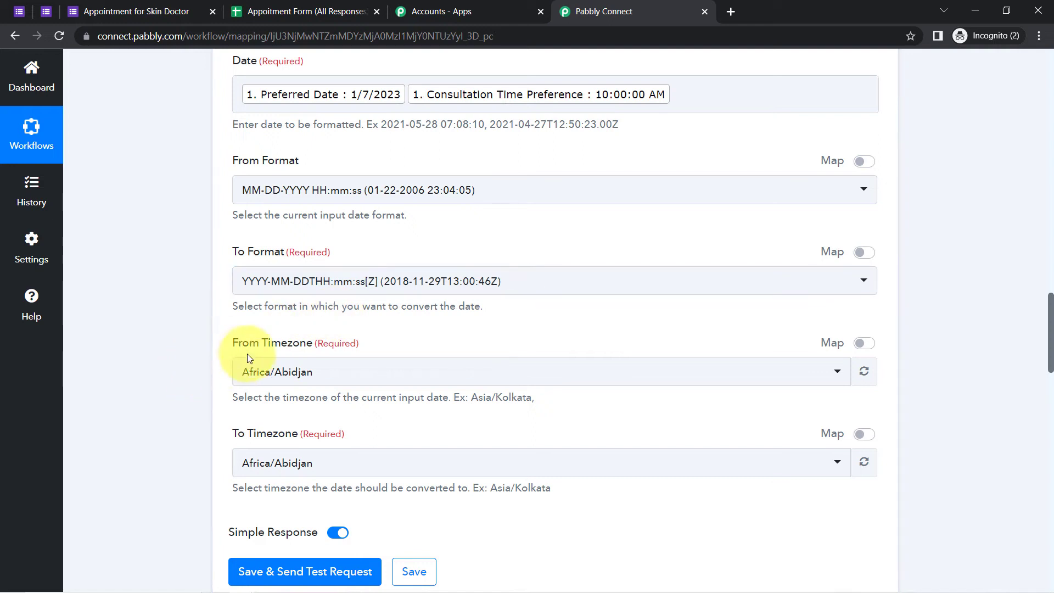
Set the formatter's From Timezone to Asia/Kolkata
{"action": "left_click_drag", "start_coordinate": [242, 343], "coordinate": [316, 343]}
{"action": "left_click", "coordinate": [293, 372]}
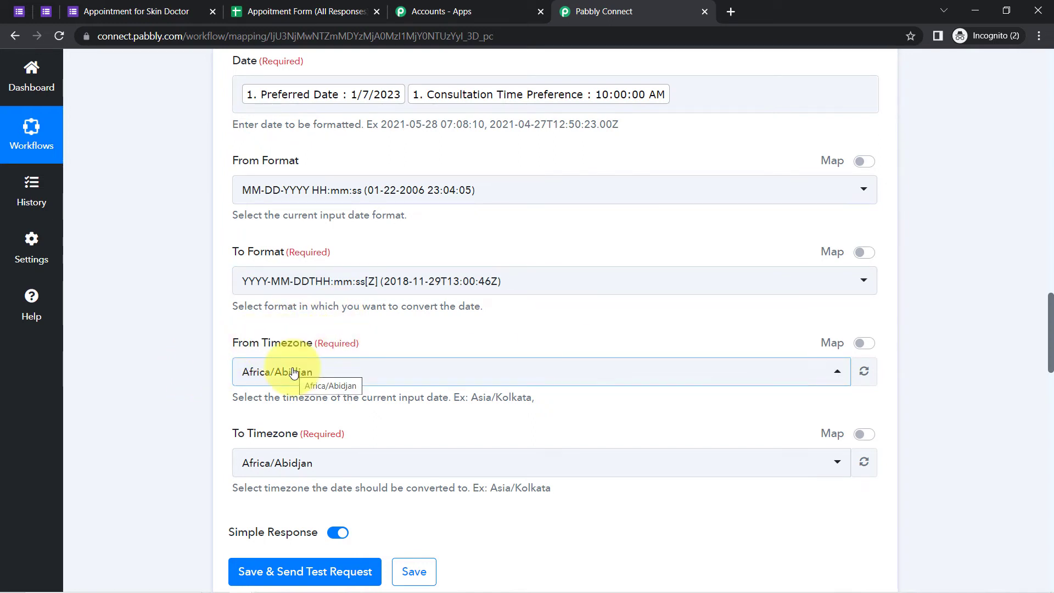
{"action": "left_click", "coordinate": [293, 372]}
{"action": "type", "text": "asia"}
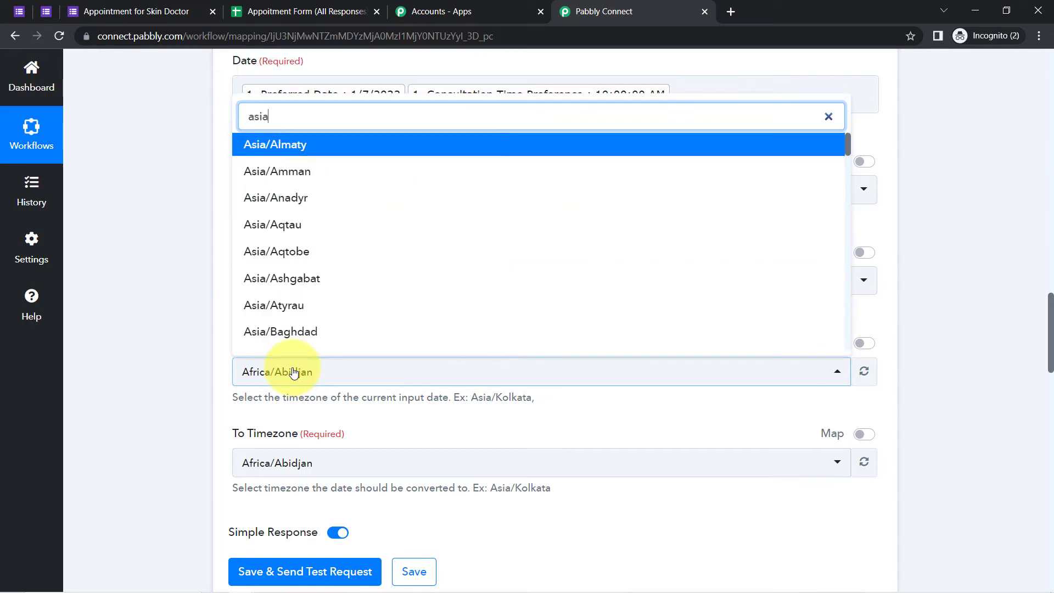
{"action": "type", "text": "/kol"}
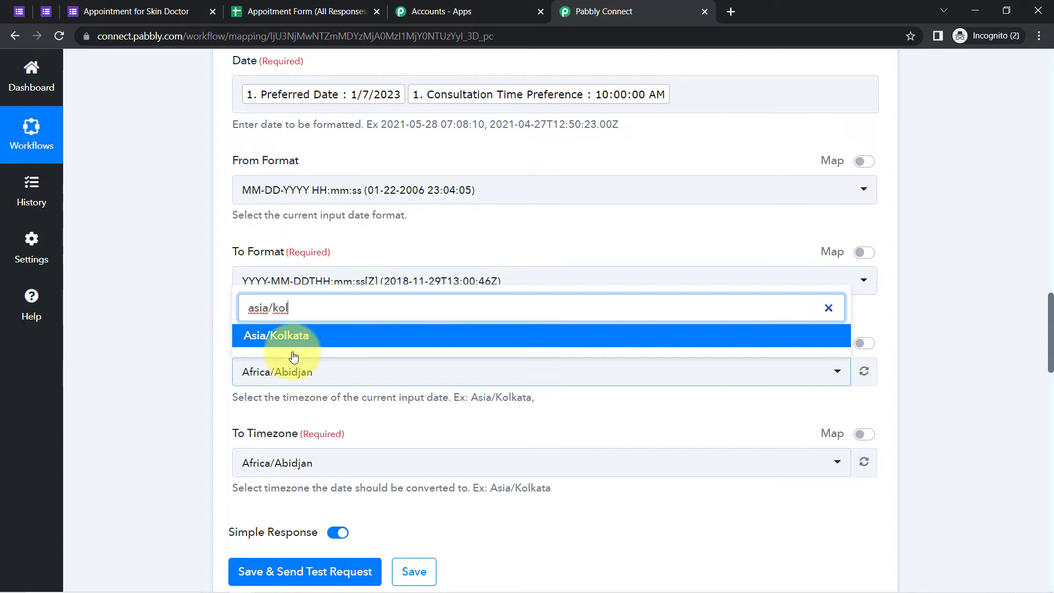
{"action": "left_click", "coordinate": [278, 336]}
{"action": "left_click", "coordinate": [215, 347]}
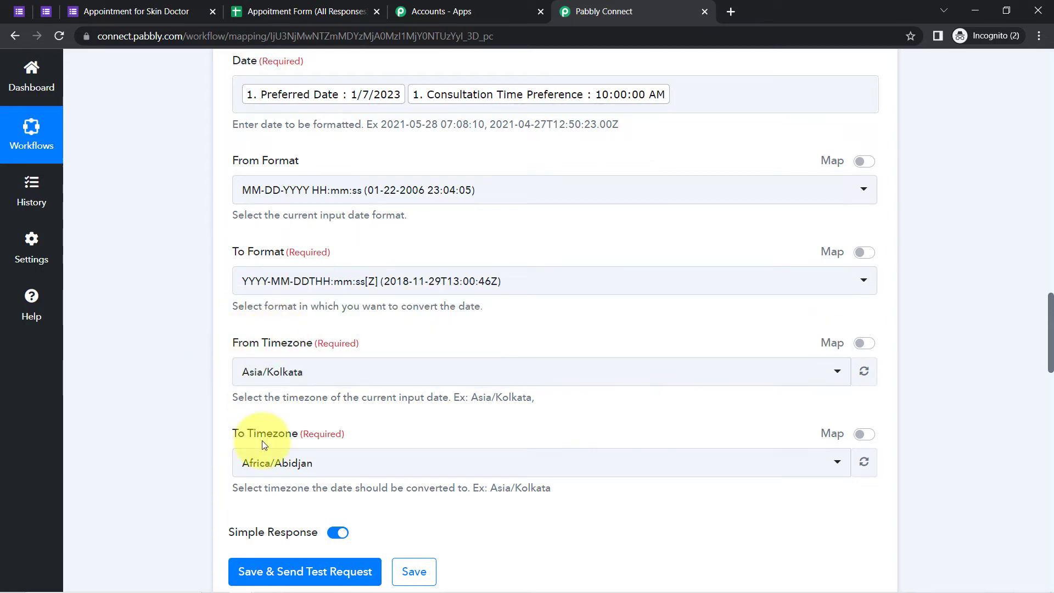
Check the time standard required by the Google Meet Start field and set the formatter's To Timezone to Etc/UTC
{"action": "left_click_drag", "start_coordinate": [1051, 313], "coordinate": [1049, 464]}
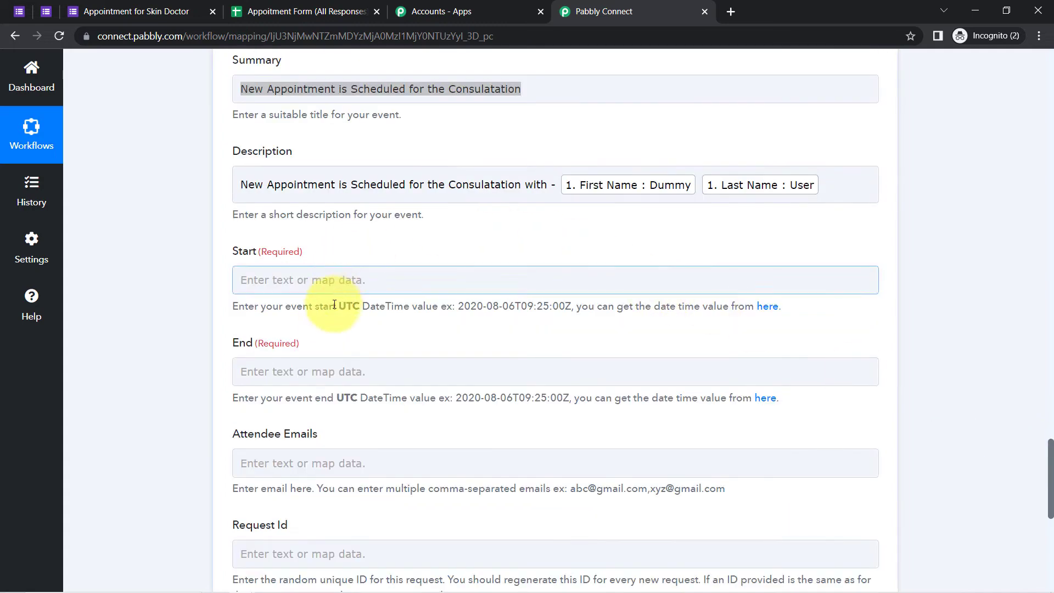
{"action": "left_click_drag", "start_coordinate": [332, 306], "coordinate": [391, 307]}
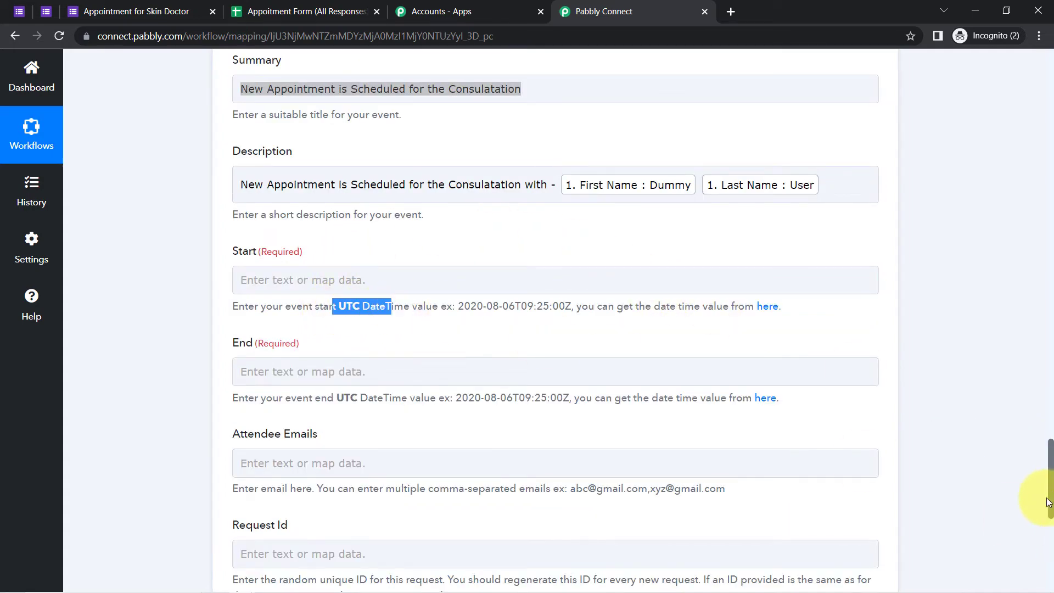
{"action": "left_click_drag", "start_coordinate": [1051, 499], "coordinate": [1049, 388]}
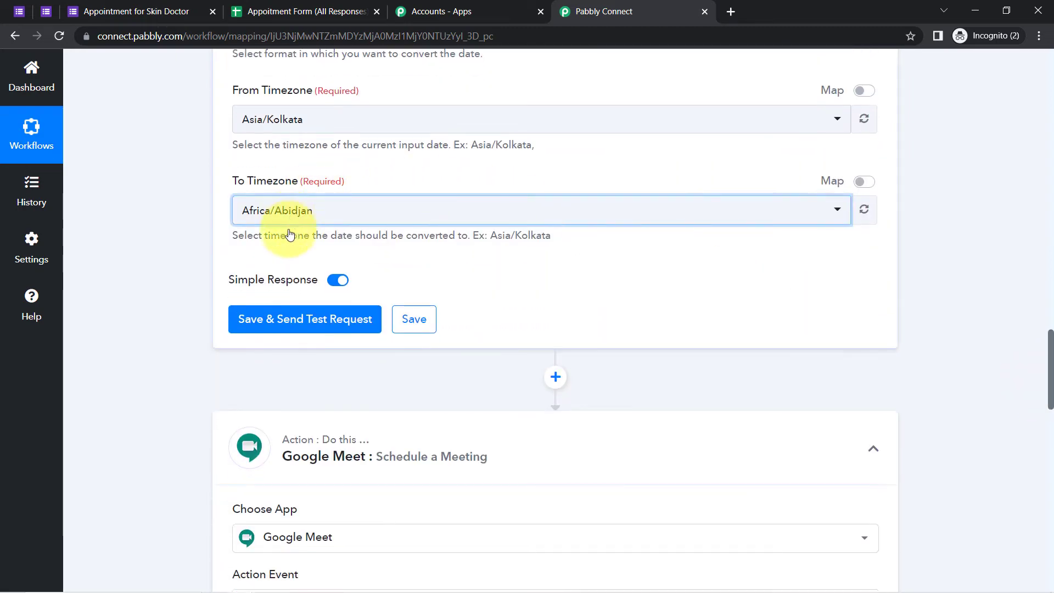
{"action": "left_click", "coordinate": [291, 210]}
{"action": "type", "text": "utc"}
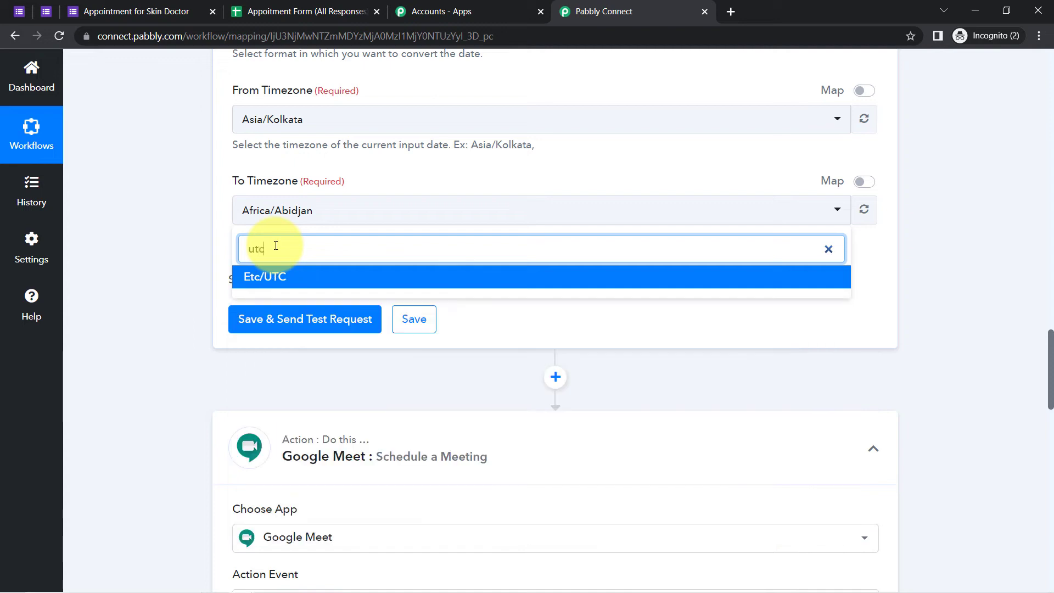
{"action": "left_click", "coordinate": [265, 278]}
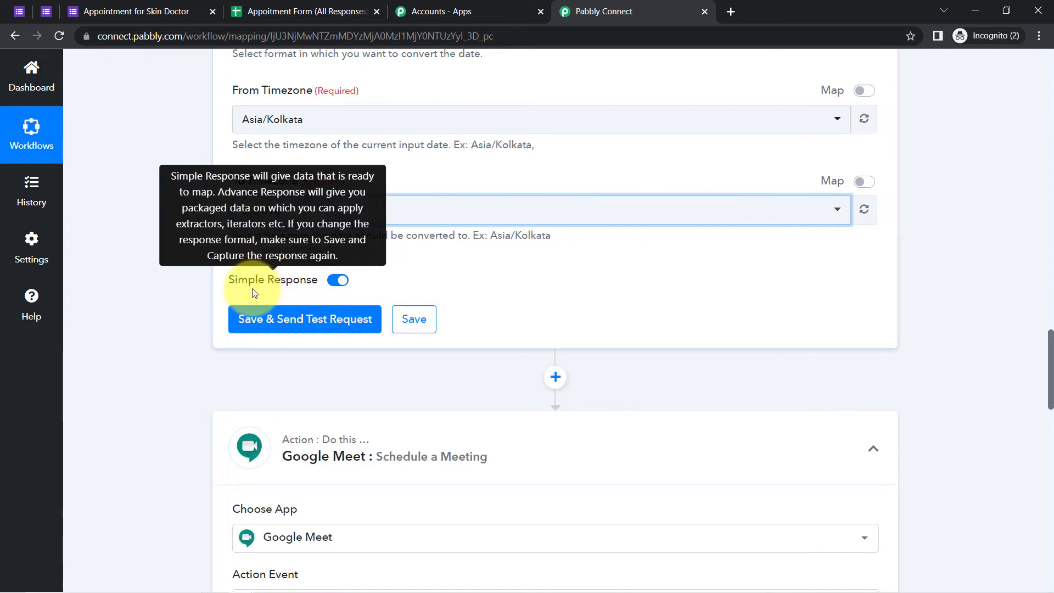
Save the formatter action with a test request and examine the year portion of the returned date
{"action": "left_click", "coordinate": [252, 320]}
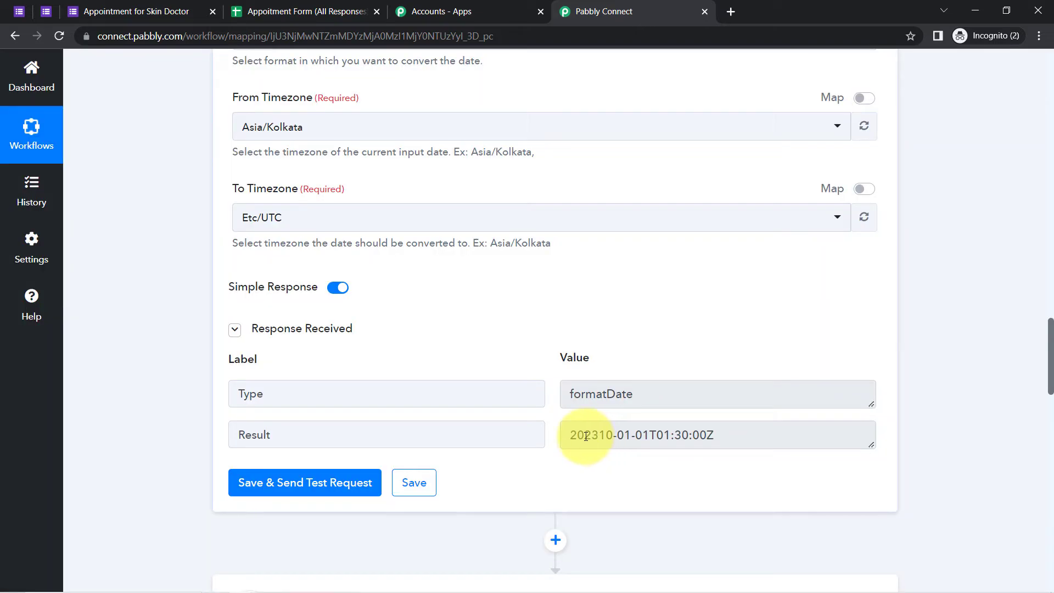
{"action": "left_click_drag", "start_coordinate": [573, 435], "coordinate": [750, 442]}
{"action": "left_click", "coordinate": [604, 435]}
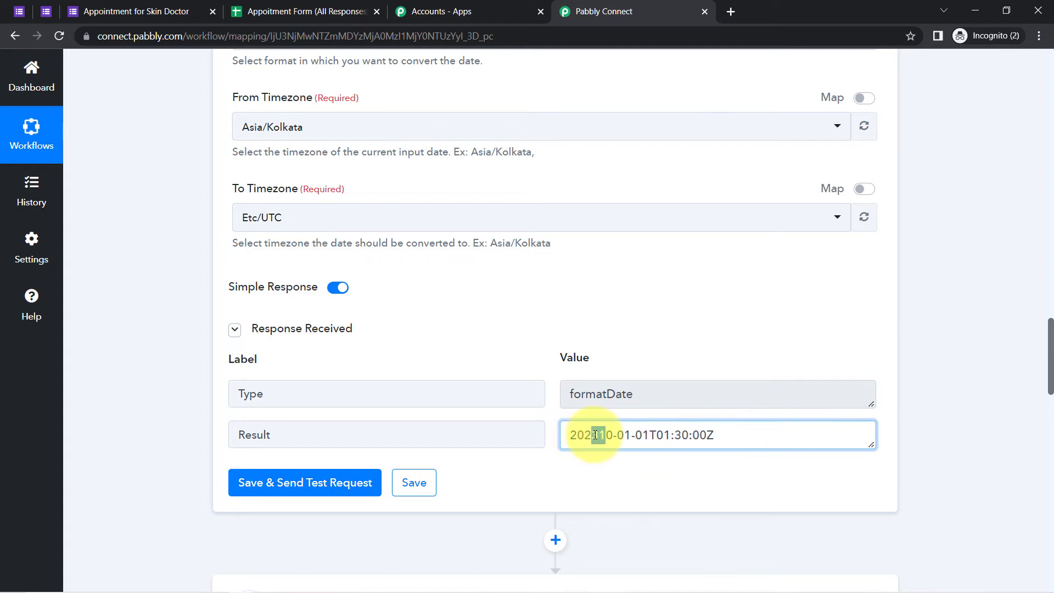
{"action": "left_click_drag", "start_coordinate": [631, 436], "coordinate": [584, 436]}
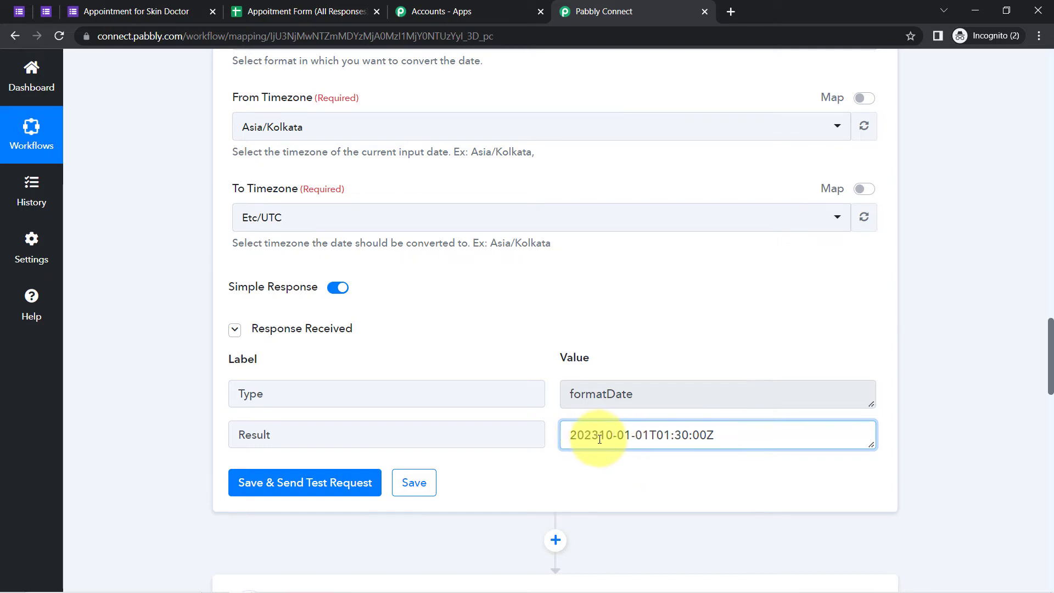
{"action": "left_click_drag", "start_coordinate": [609, 435], "coordinate": [588, 433]}
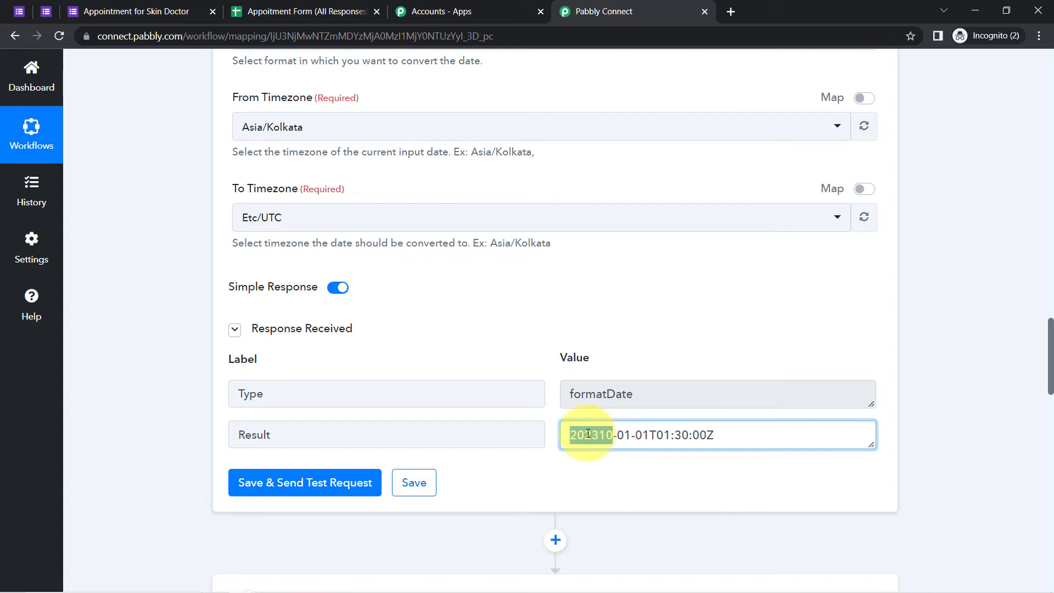
{"action": "key", "text": "ctrl+a"}
Insert a space between the mapped Preferred Date and Consultation Time Preference in the formatter's Date field
{"action": "left_click_drag", "start_coordinate": [1049, 376], "coordinate": [1049, 334]}
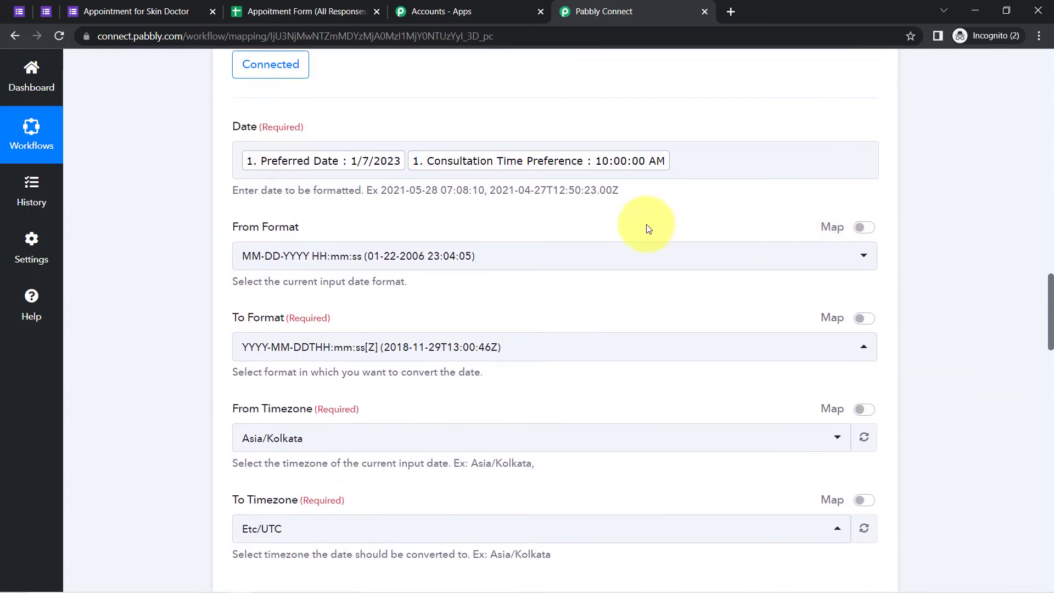
{"action": "left_click", "coordinate": [419, 172]}
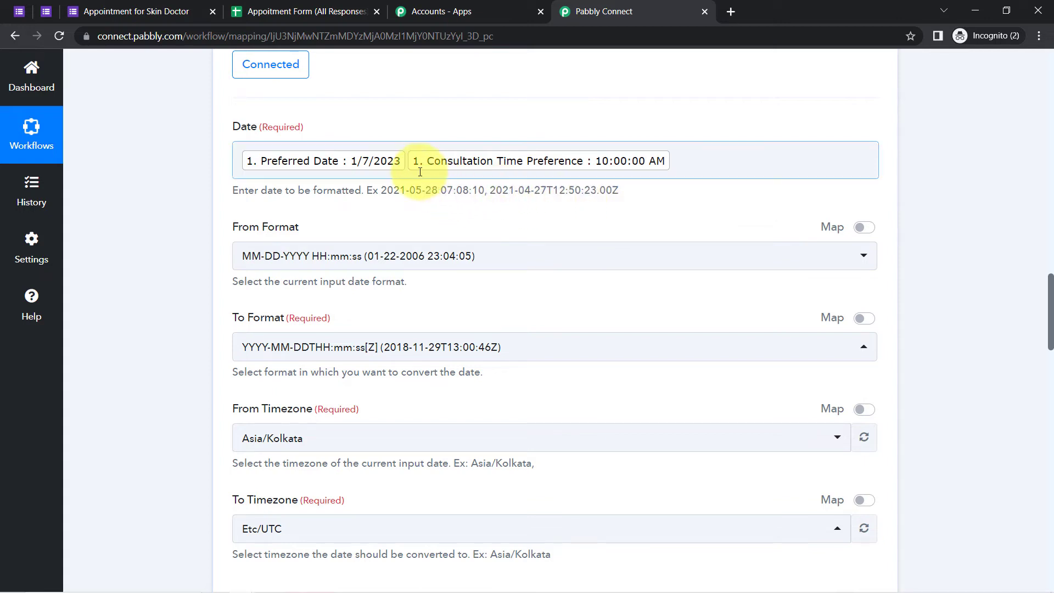
{"action": "left_click", "coordinate": [400, 192]}
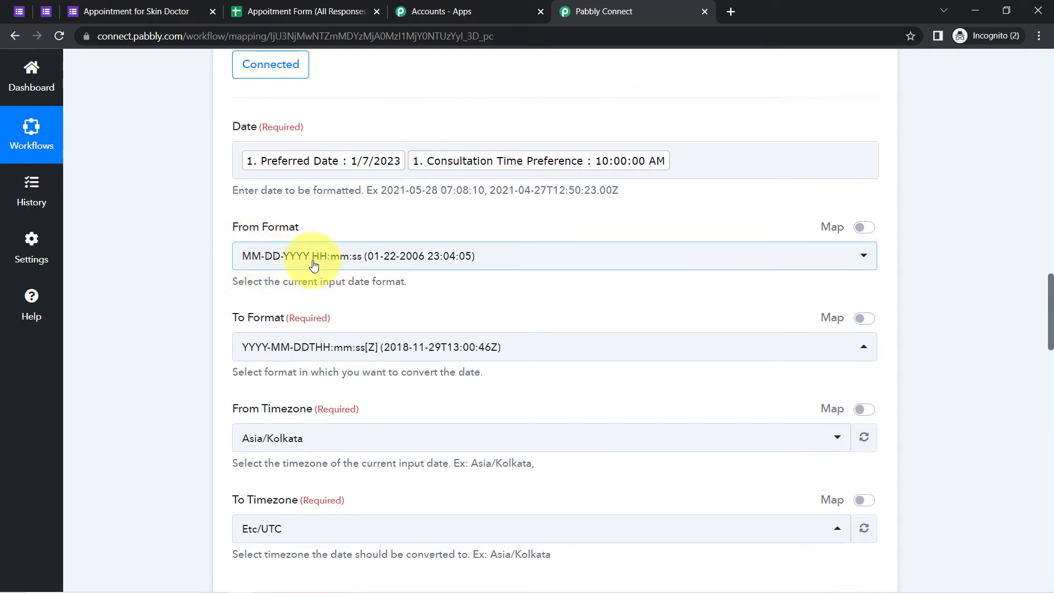
{"action": "left_click", "coordinate": [408, 160]}
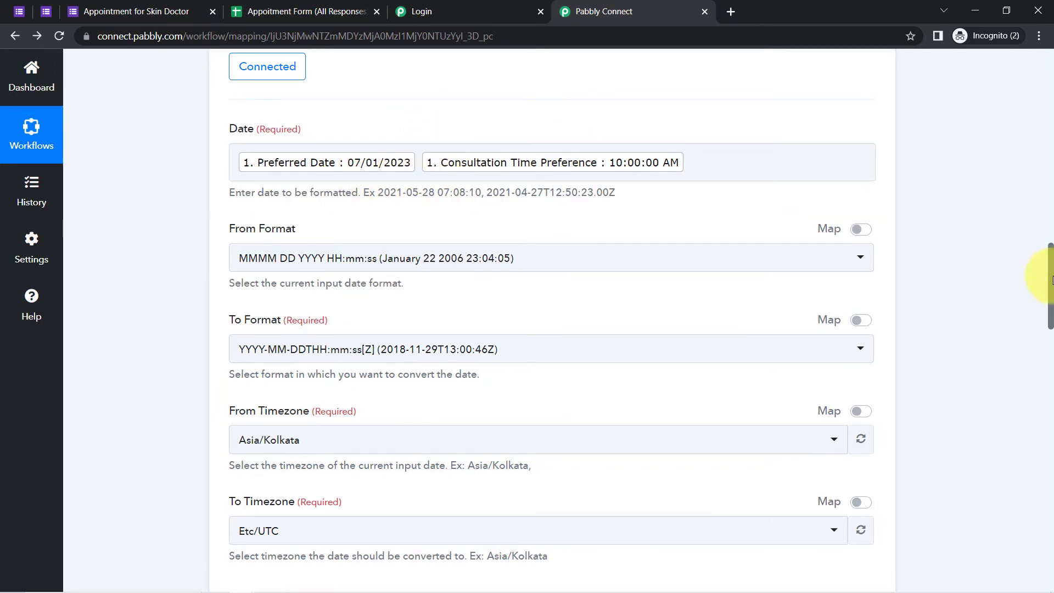
Review the formatter settings and set From Format to DD/MM/YYYY hh:mm:ss A
{"action": "scroll", "coordinate": [1050, 291], "scroll_direction": "down", "scroll_amount": 4}
{"action": "scroll", "coordinate": [1043, 302], "scroll_direction": "up", "scroll_amount": 3}
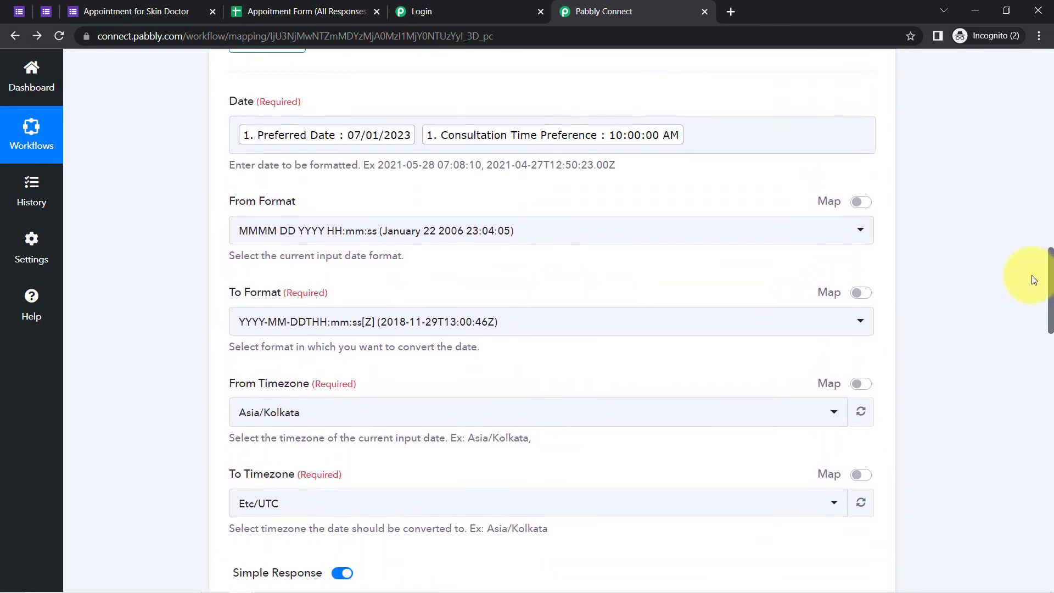
{"action": "scroll", "coordinate": [1030, 270], "scroll_direction": "up", "scroll_amount": 2}
{"action": "scroll", "coordinate": [1033, 301], "scroll_direction": "down", "scroll_amount": 7}
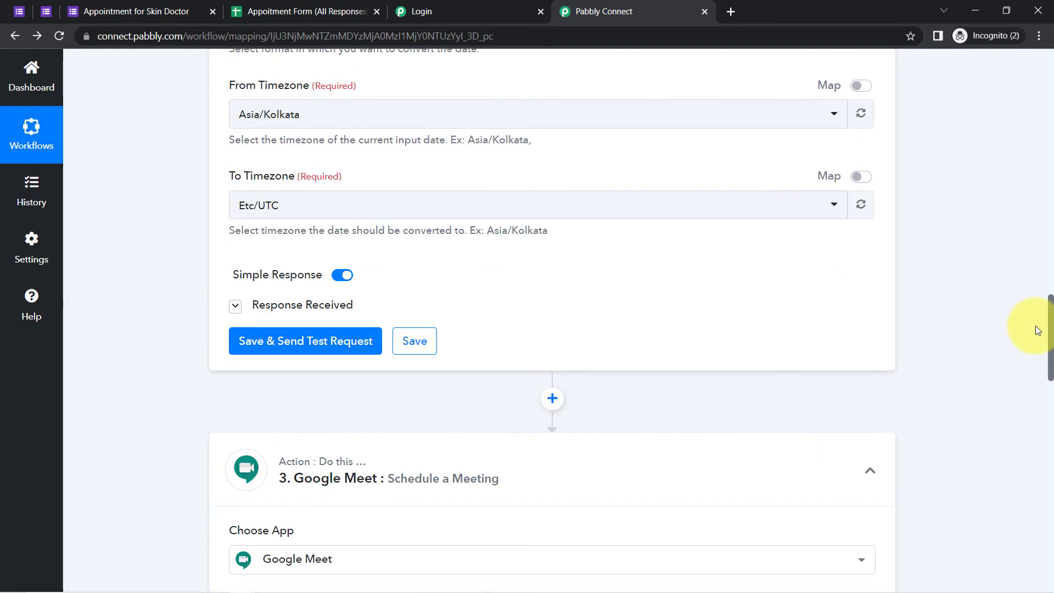
{"action": "scroll", "coordinate": [1035, 329], "scroll_direction": "down", "scroll_amount": 1}
{"action": "scroll", "coordinate": [1030, 296], "scroll_direction": "up", "scroll_amount": 7}
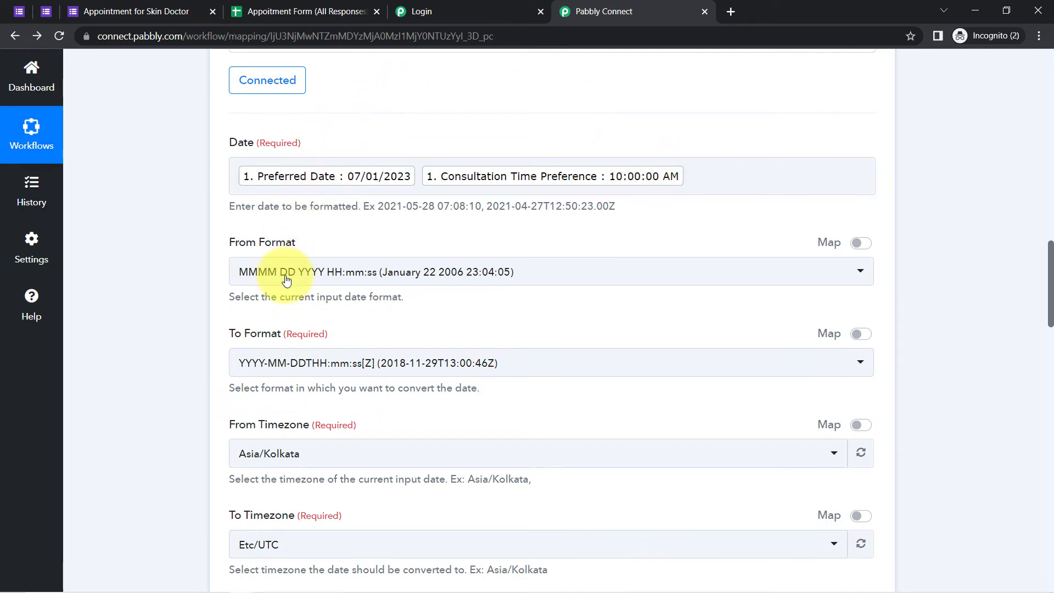
{"action": "left_click_drag", "start_coordinate": [235, 247], "coordinate": [283, 251]}
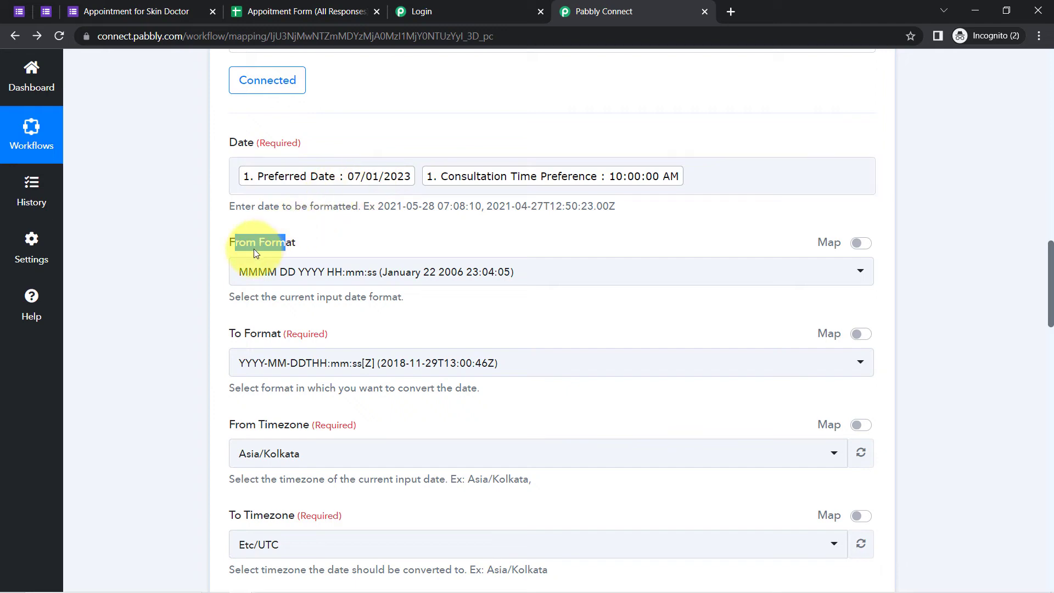
{"action": "left_click", "coordinate": [321, 275]}
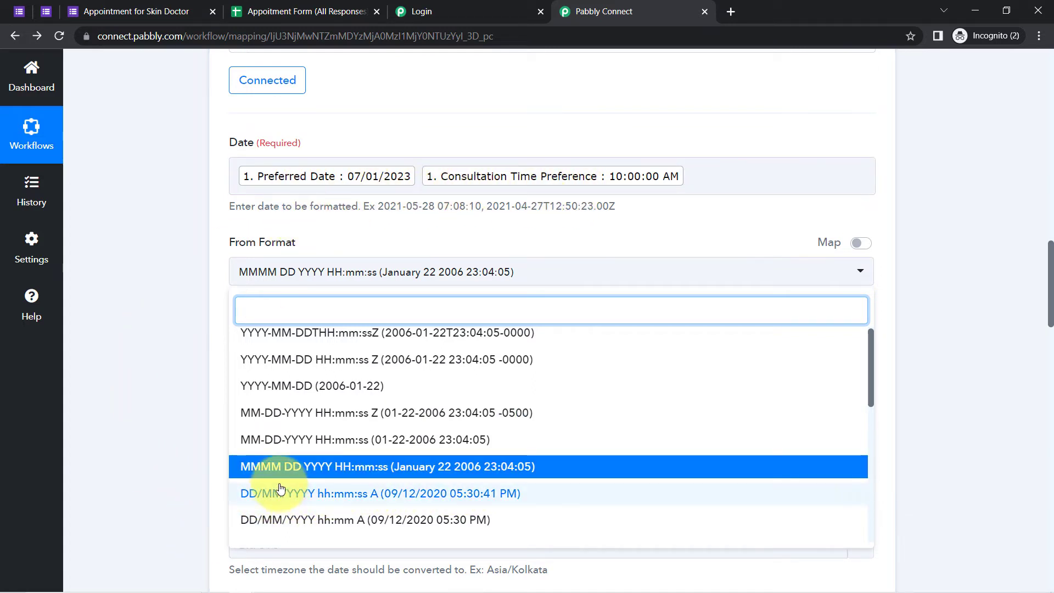
{"action": "left_click", "coordinate": [265, 496]}
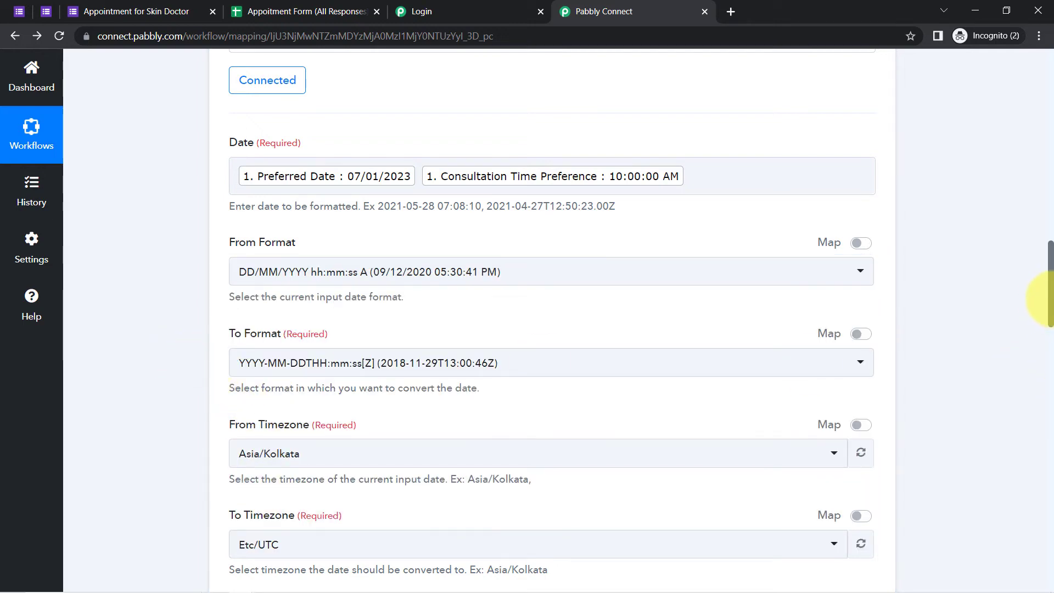
Save the formatter action with a new test request and compare the converted result with the mapped date and time
{"action": "scroll", "coordinate": [1045, 299], "scroll_direction": "down", "scroll_amount": 8}
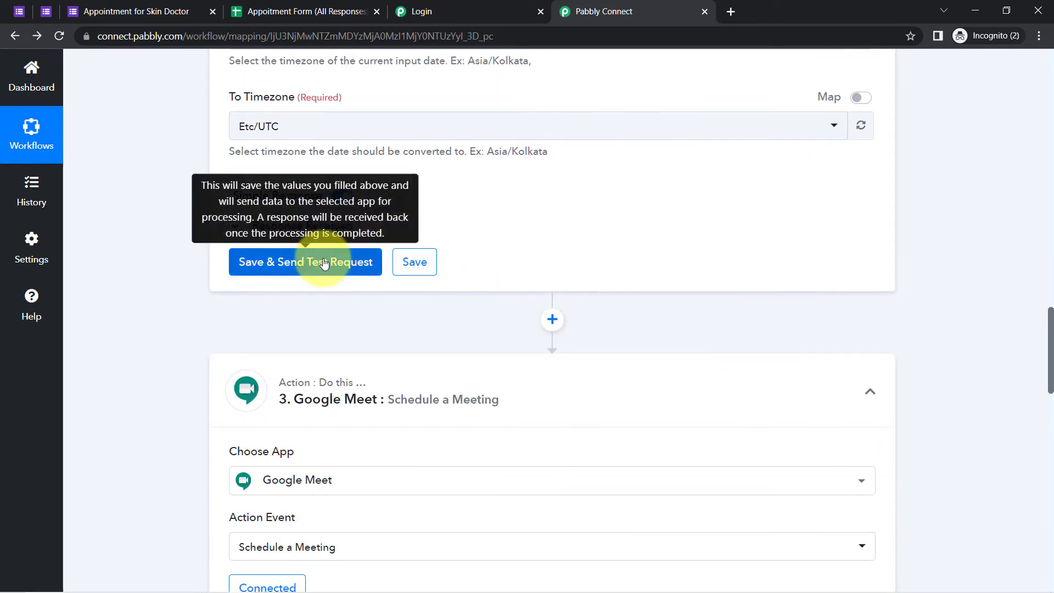
{"action": "left_click", "coordinate": [324, 262]}
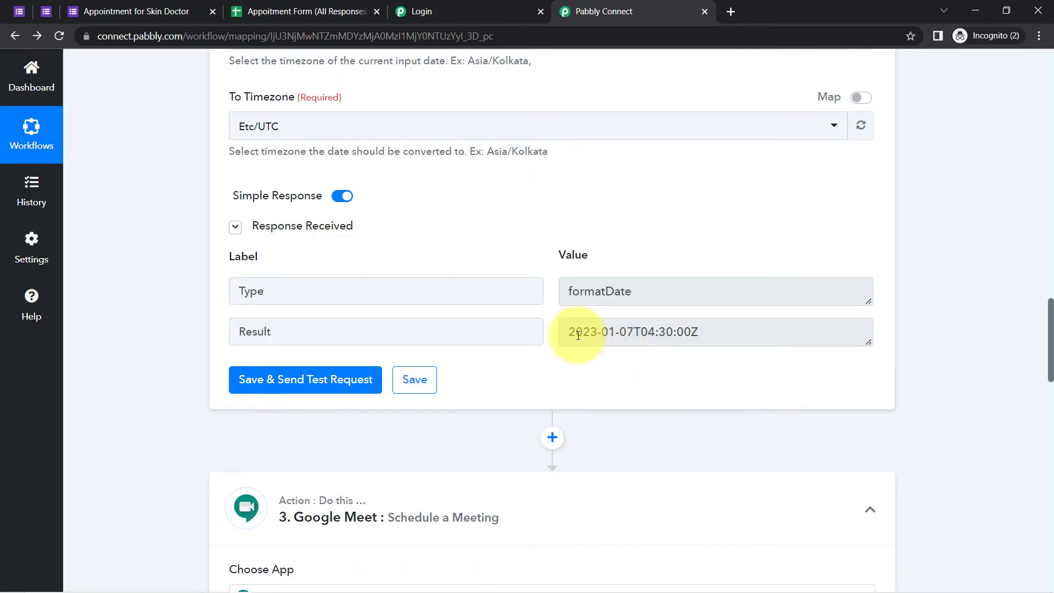
{"action": "left_click_drag", "start_coordinate": [568, 333], "coordinate": [706, 331]}
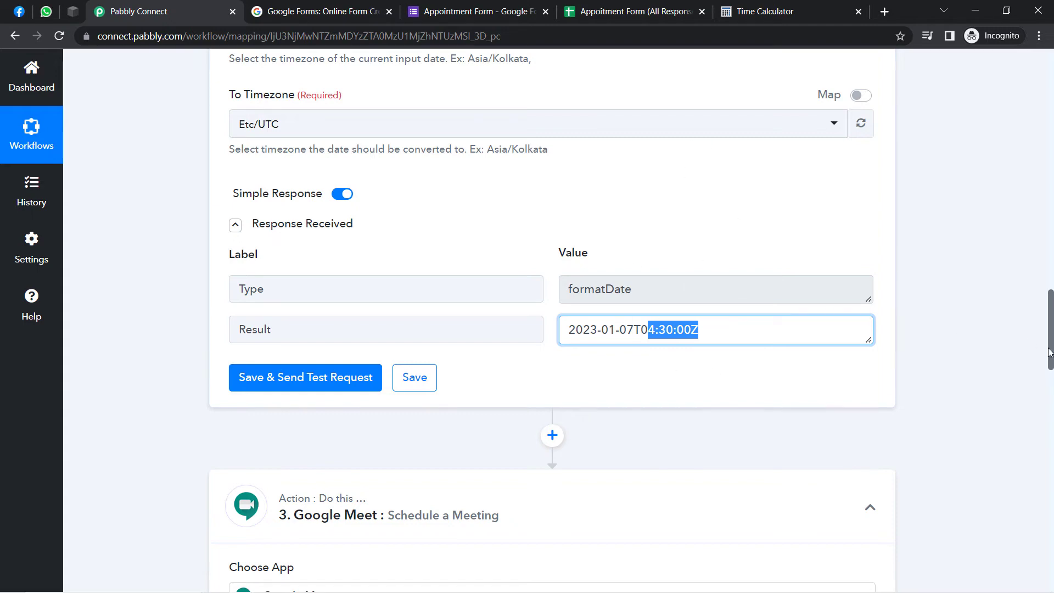
{"action": "left_click_drag", "start_coordinate": [1050, 362], "coordinate": [1049, 300]}
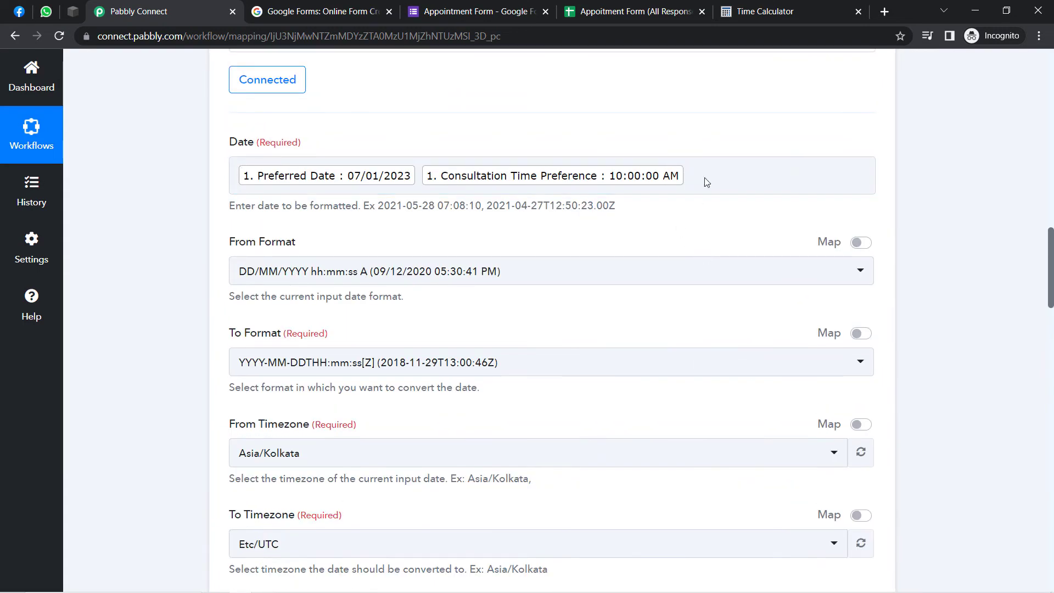
{"action": "left_click", "coordinate": [545, 192]}
{"action": "left_click_drag", "start_coordinate": [1045, 279], "coordinate": [1042, 327]}
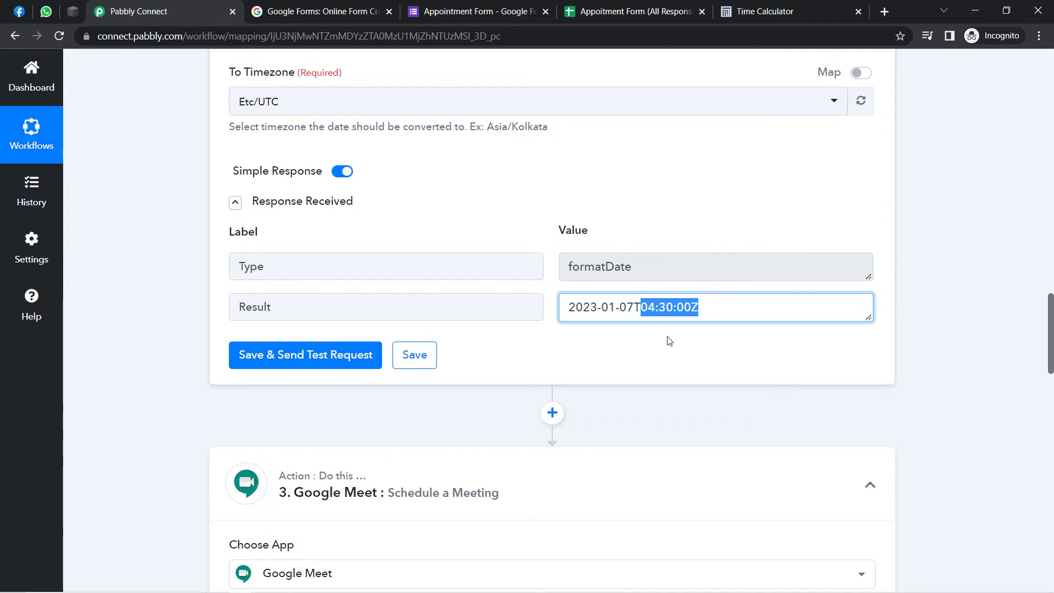
{"action": "scroll", "coordinate": [724, 181], "scroll_direction": "up", "scroll_amount": 7}
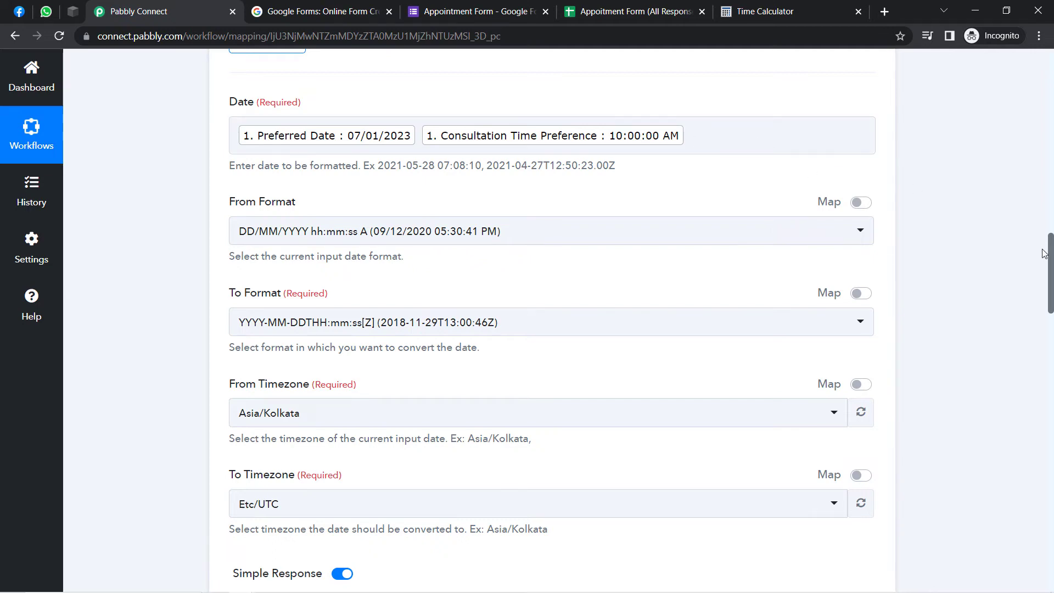
Compare the formatter's converted result with the UTC date-time format required by the Google Meet action's Start field
{"action": "scroll", "coordinate": [1048, 258], "scroll_direction": "down", "scroll_amount": 5}
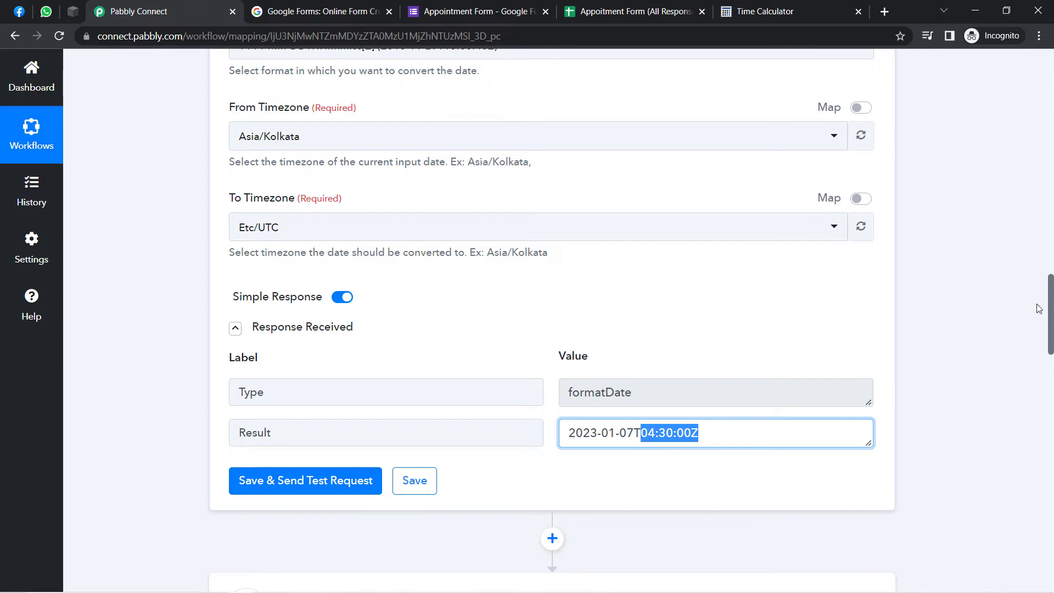
{"action": "scroll", "coordinate": [1050, 298], "scroll_direction": "down", "scroll_amount": 12}
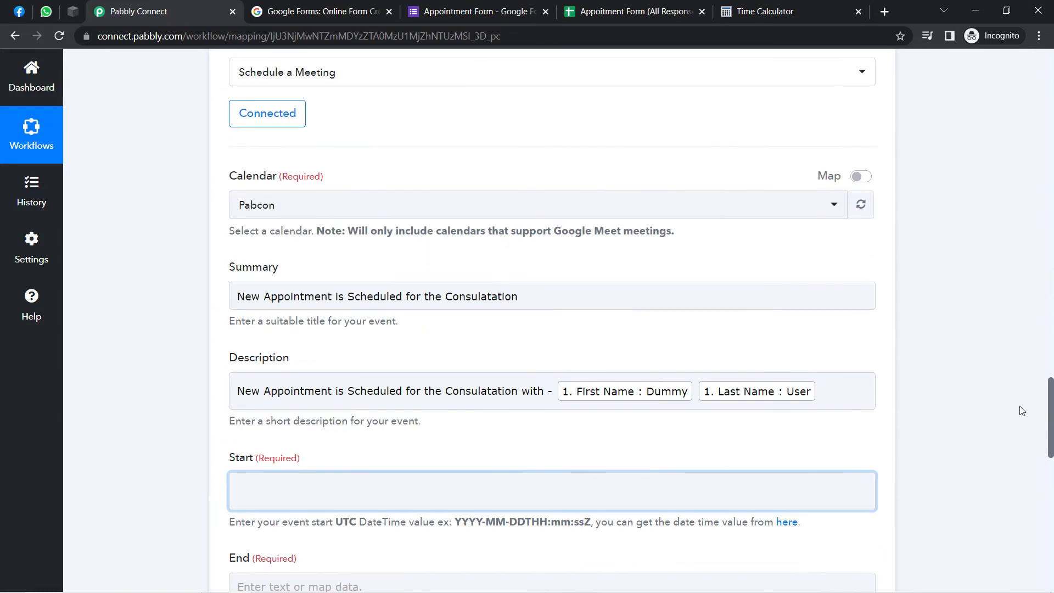
{"action": "left_click_drag", "start_coordinate": [327, 520], "coordinate": [400, 521]}
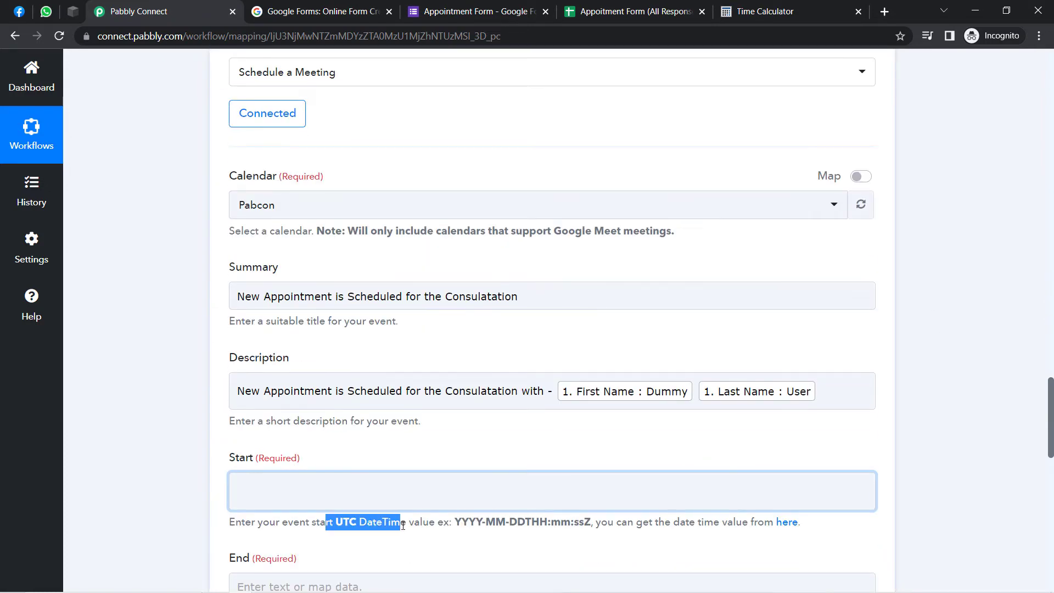
{"action": "triple_click", "coordinate": [461, 521]}
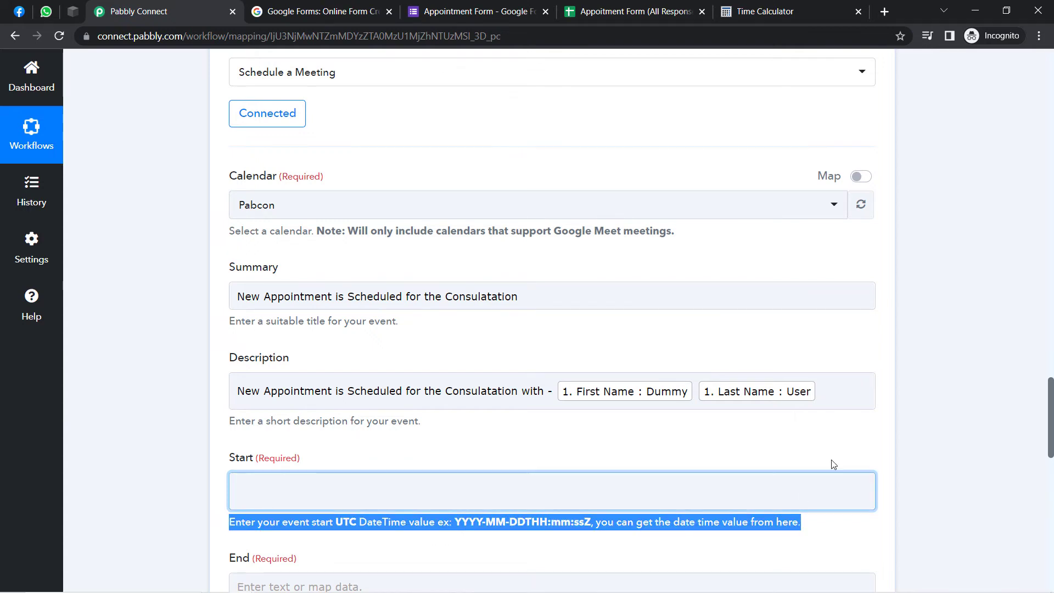
{"action": "left_click_drag", "start_coordinate": [1050, 444], "coordinate": [1050, 347]}
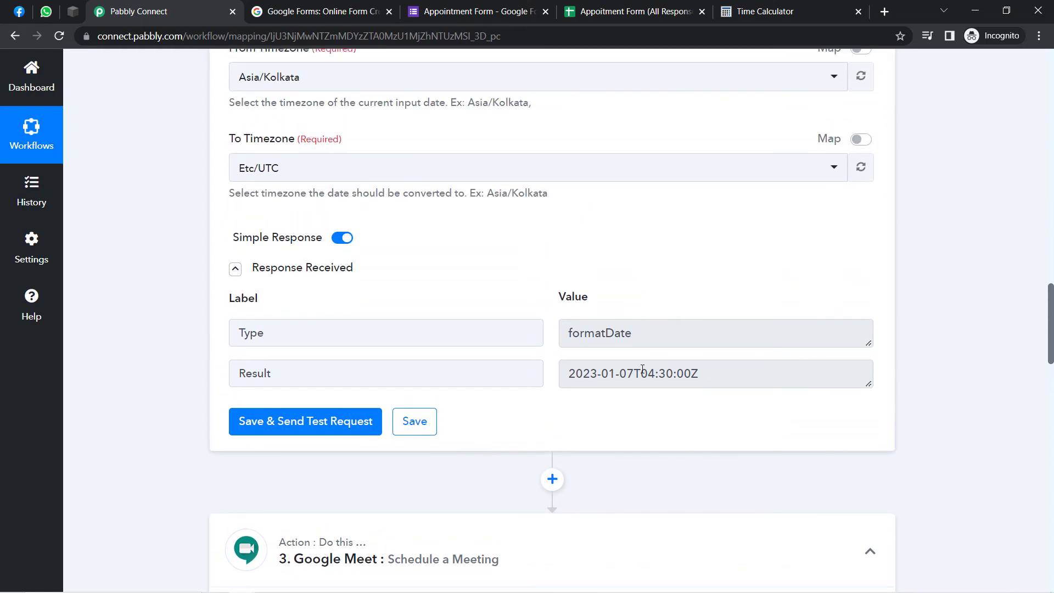
{"action": "left_click_drag", "start_coordinate": [603, 374], "coordinate": [698, 375]}
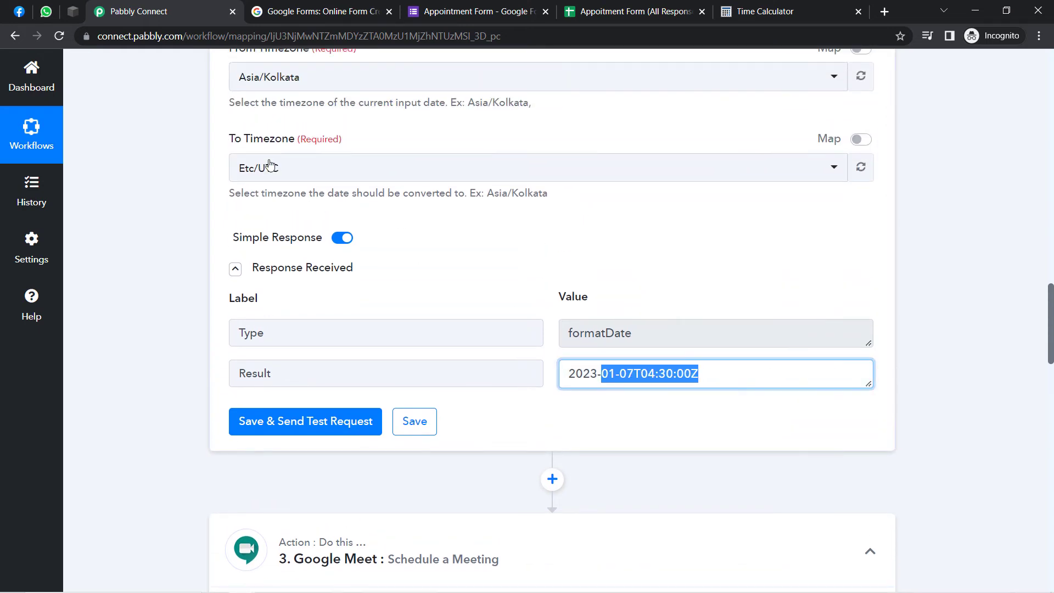
{"action": "left_click_drag", "start_coordinate": [698, 331], "coordinate": [568, 332]}
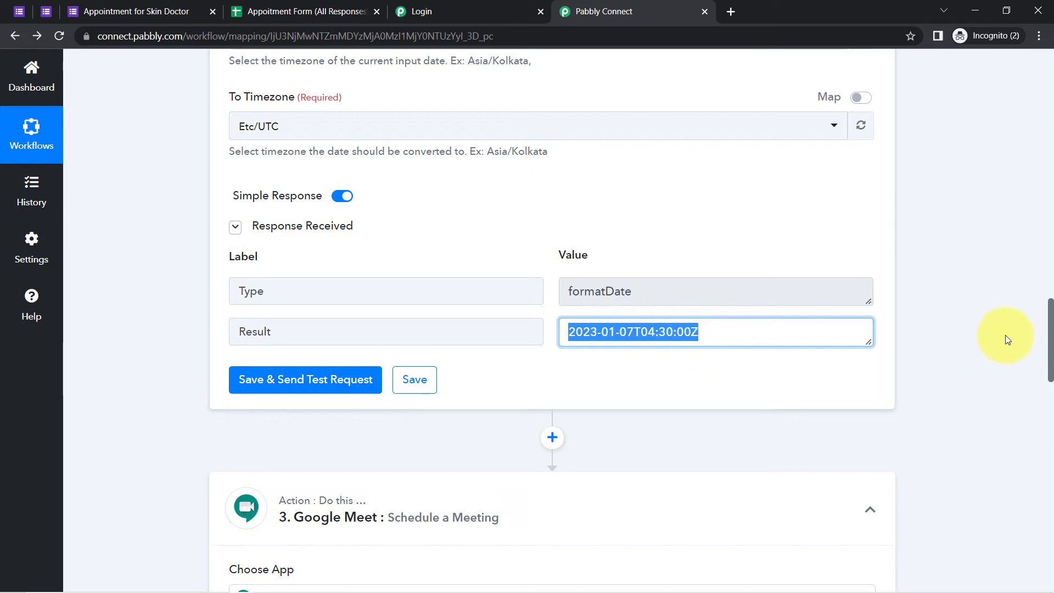
Examine the Google Meet action's required Start and End fields against the single date-time result from the formatter
{"action": "left_click_drag", "start_coordinate": [1050, 319], "coordinate": [1042, 438]}
{"action": "left_click", "coordinate": [334, 328]}
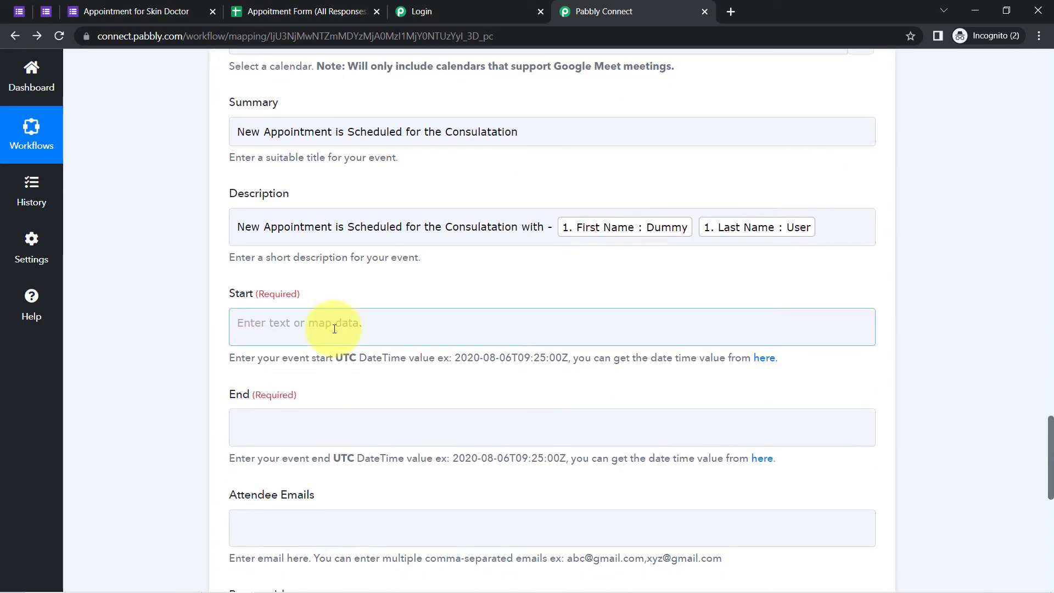
{"action": "left_click_drag", "start_coordinate": [247, 293], "coordinate": [264, 293]}
{"action": "left_click", "coordinate": [280, 295]}
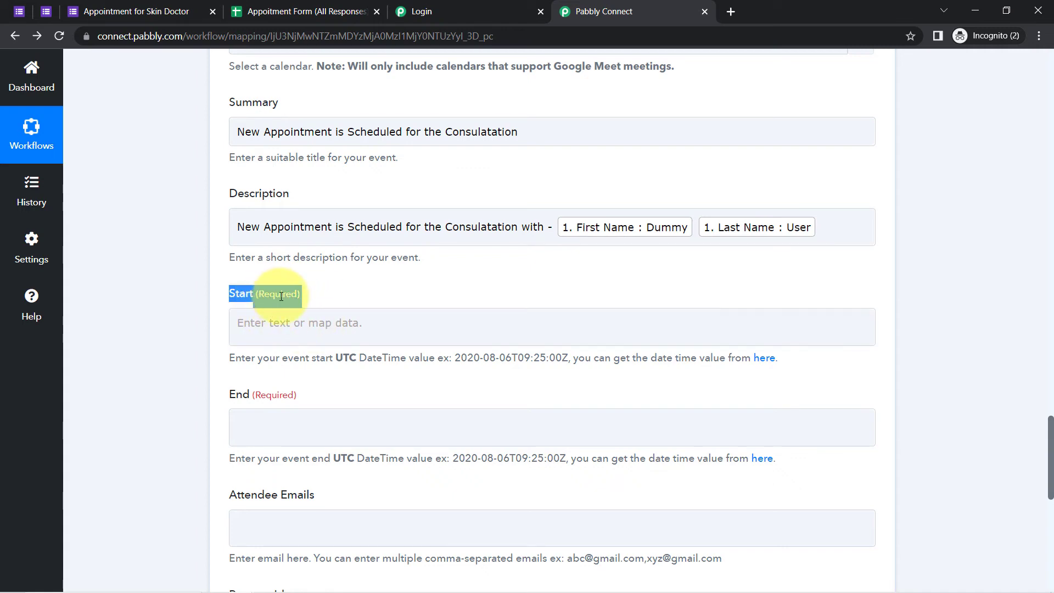
{"action": "left_click_drag", "start_coordinate": [238, 398], "coordinate": [273, 395]}
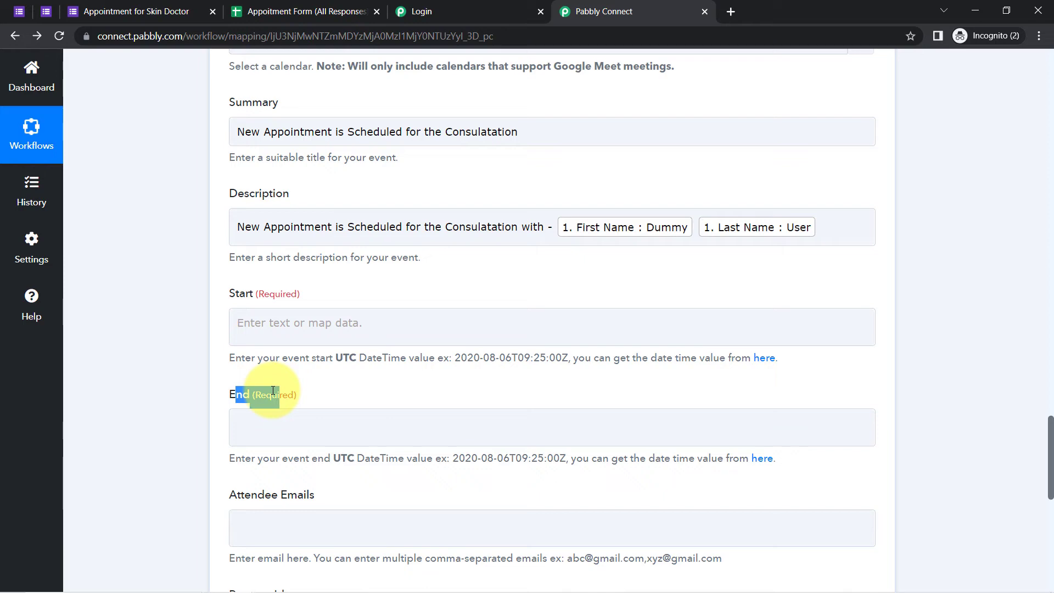
{"action": "left_click", "coordinate": [275, 409]}
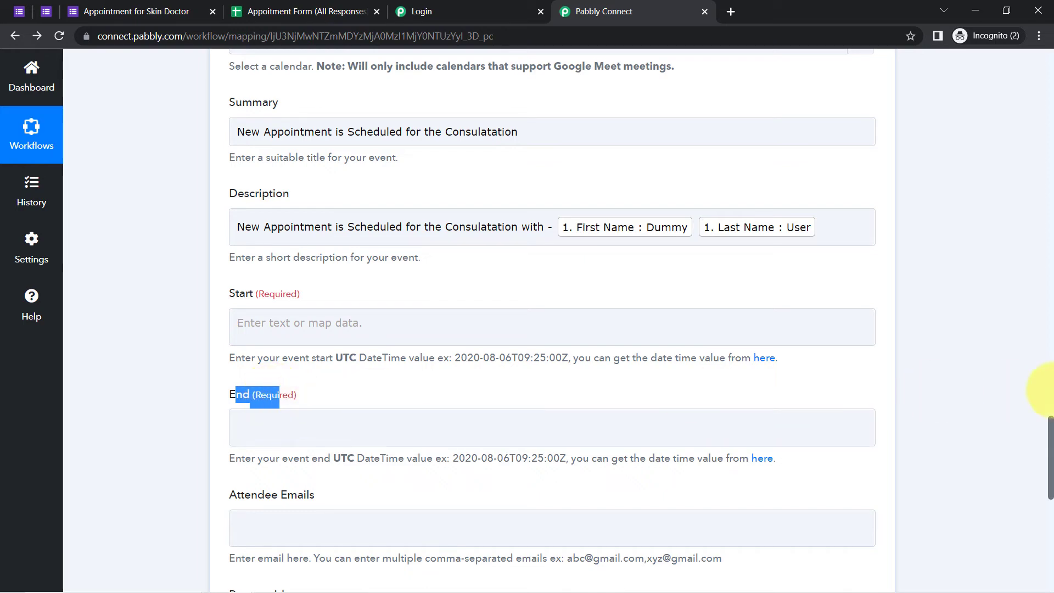
{"action": "left_click_drag", "start_coordinate": [1049, 454], "coordinate": [1045, 359]}
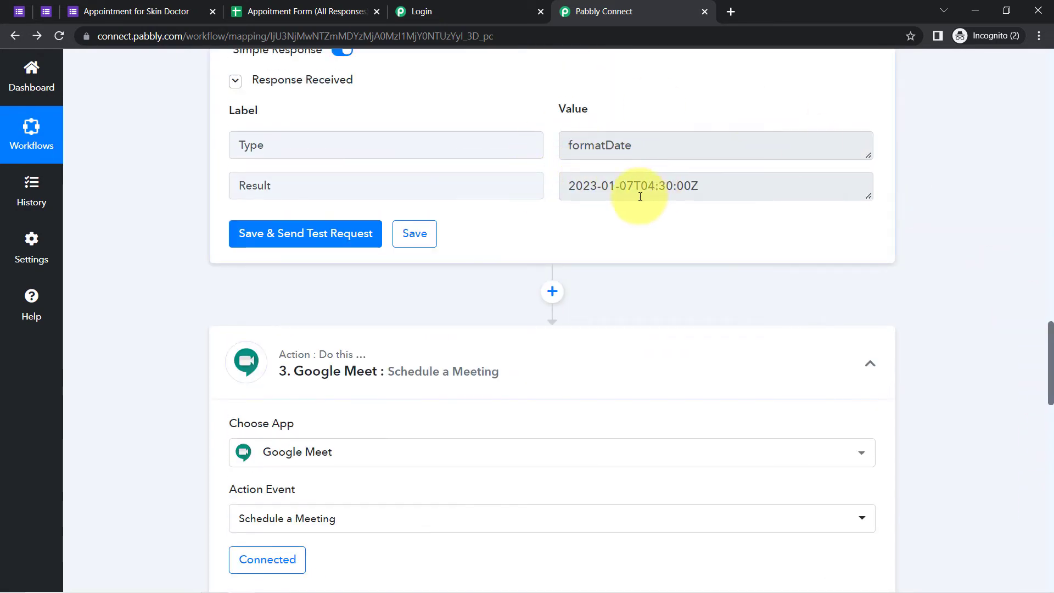
{"action": "left_click_drag", "start_coordinate": [1050, 343], "coordinate": [1047, 435]}
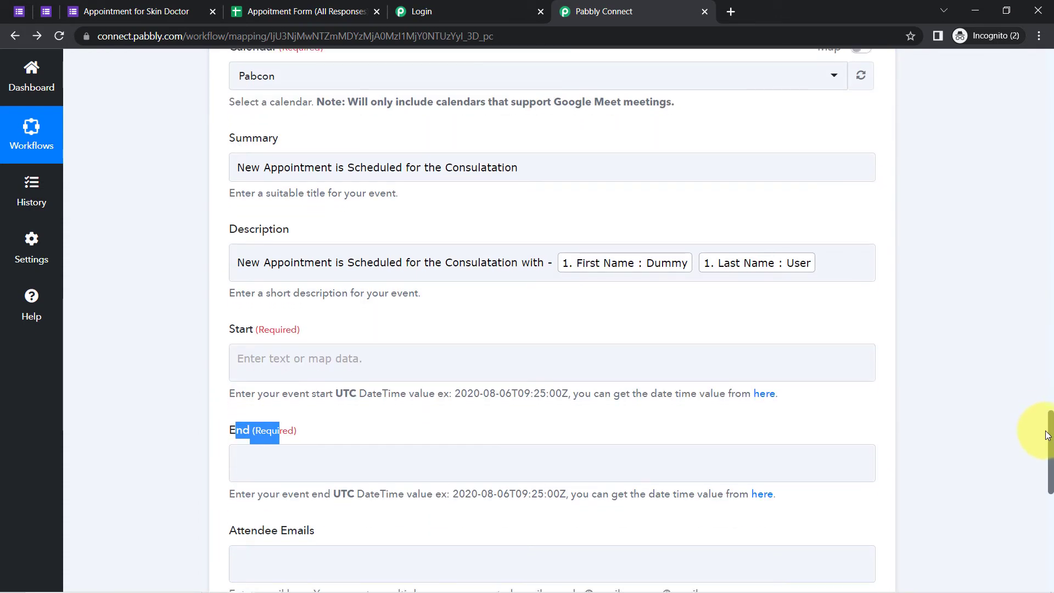
Insert a new Date/Time Formatter by Pabbly action between the existing formatter and the Google Meet action
{"action": "scroll", "coordinate": [1031, 406], "scroll_direction": "up", "scroll_amount": 10}
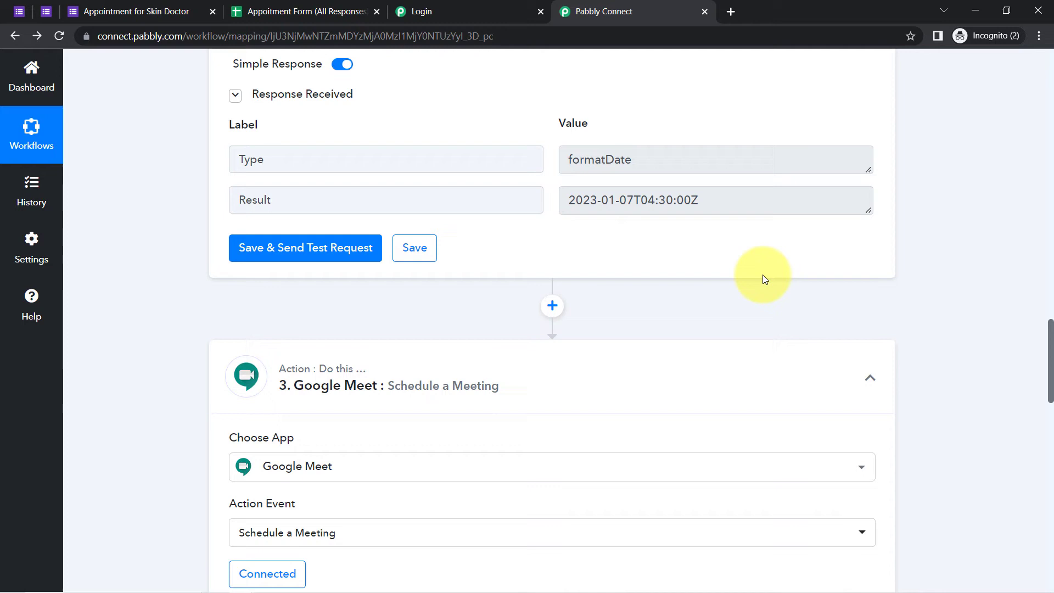
{"action": "left_click", "coordinate": [552, 306]}
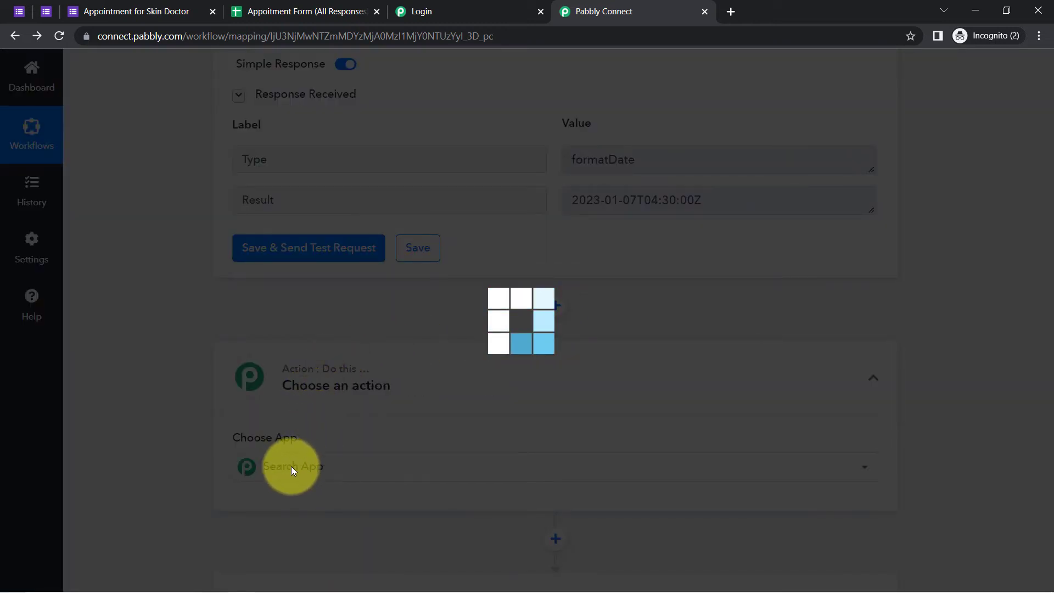
{"action": "left_click", "coordinate": [341, 469]}
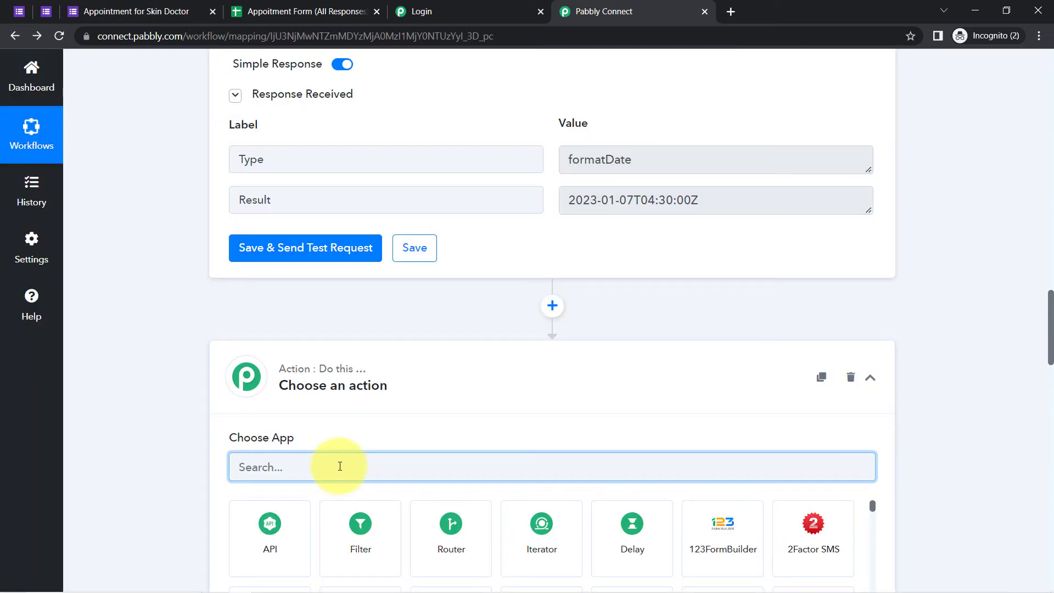
{"action": "type", "text": "date"}
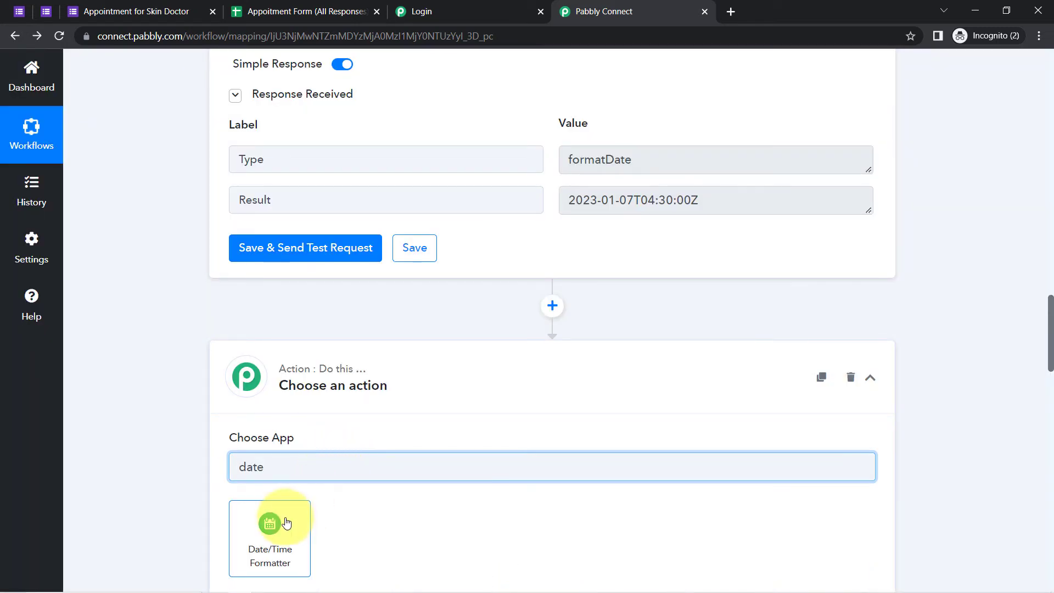
{"action": "left_click", "coordinate": [270, 524]}
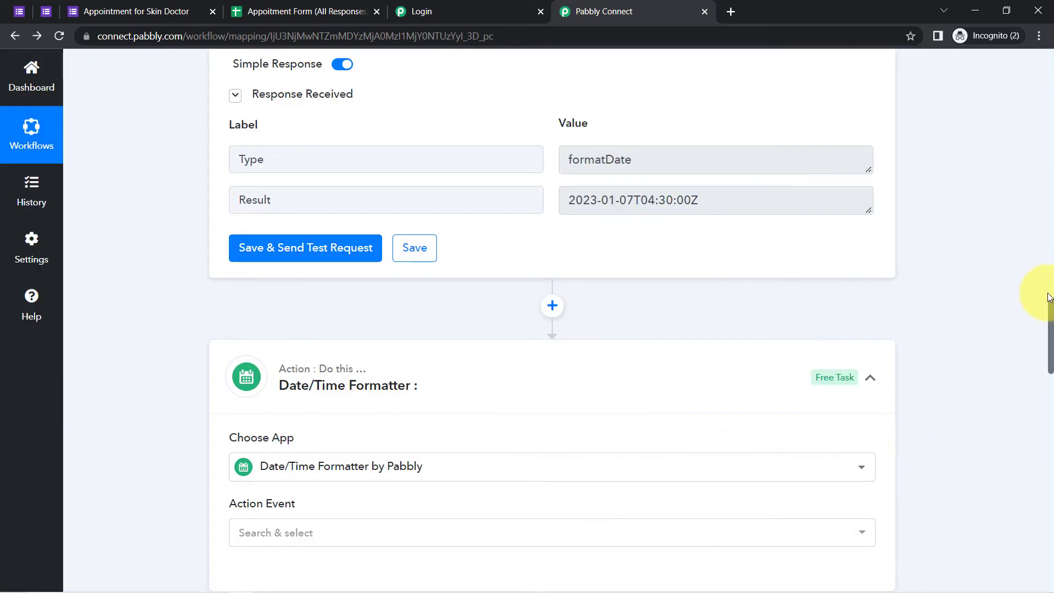
Set the new formatter's action event to Add/Subtract Time and connect it
{"action": "scroll", "coordinate": [1051, 313], "scroll_direction": "down", "scroll_amount": 5}
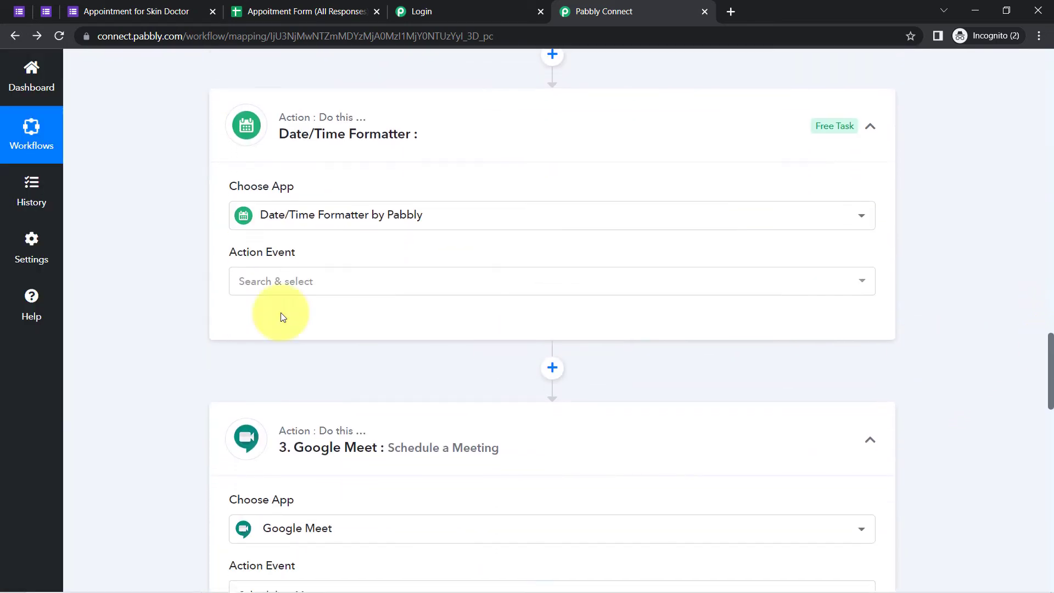
{"action": "left_click", "coordinate": [303, 283]}
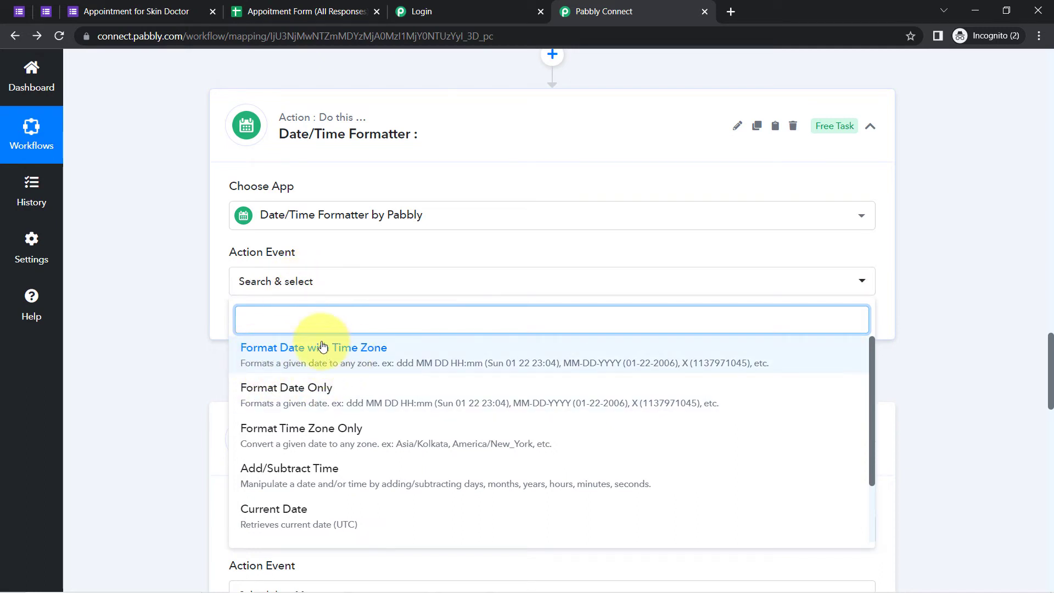
{"action": "left_click", "coordinate": [302, 481]}
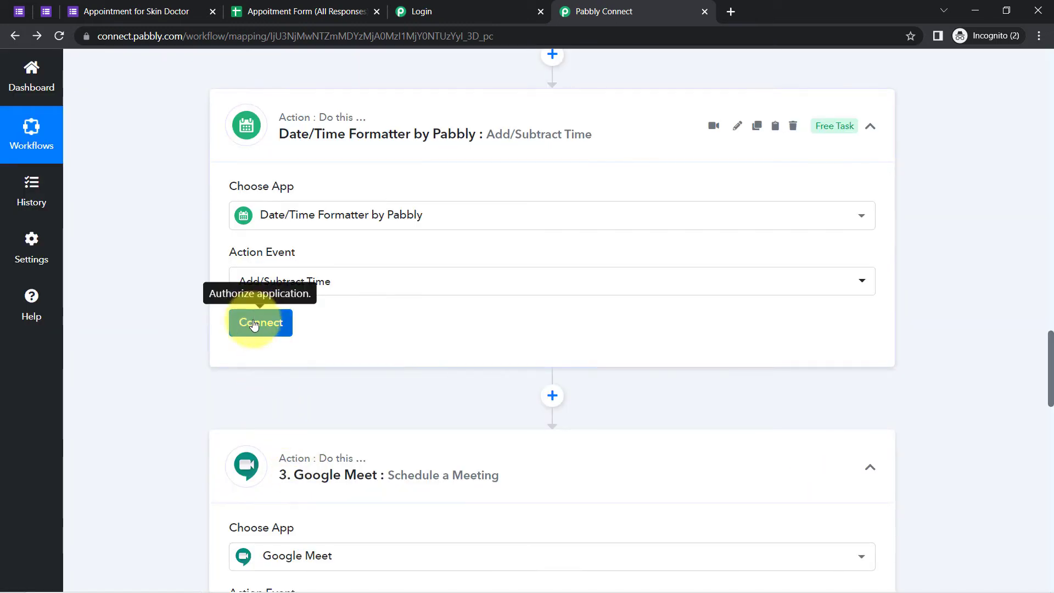
{"action": "left_click", "coordinate": [256, 330]}
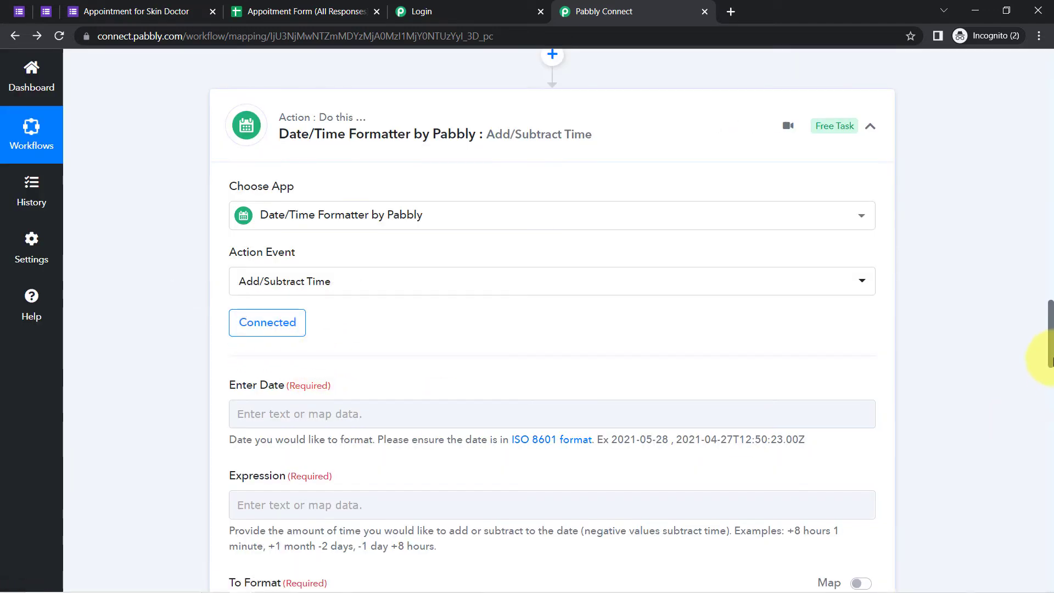
Map the Result of the step 2 Date/Time Formatter into the Enter Date field
{"action": "left_click_drag", "start_coordinate": [1049, 327], "coordinate": [1051, 339]}
{"action": "scroll", "coordinate": [419, 233], "scroll_direction": "down", "scroll_amount": 1}
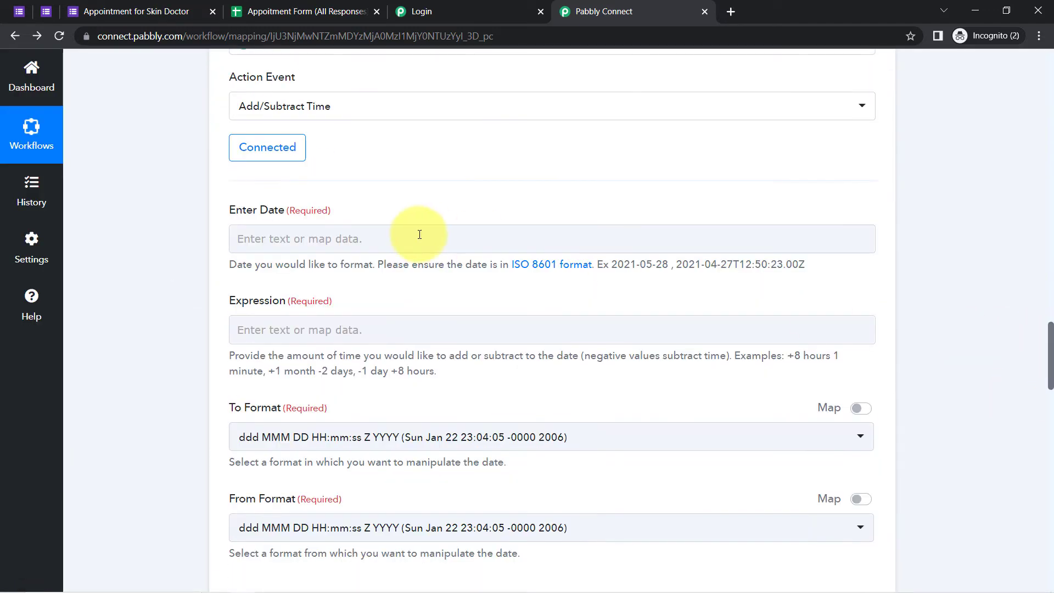
{"action": "left_click_drag", "start_coordinate": [271, 271], "coordinate": [318, 233]}
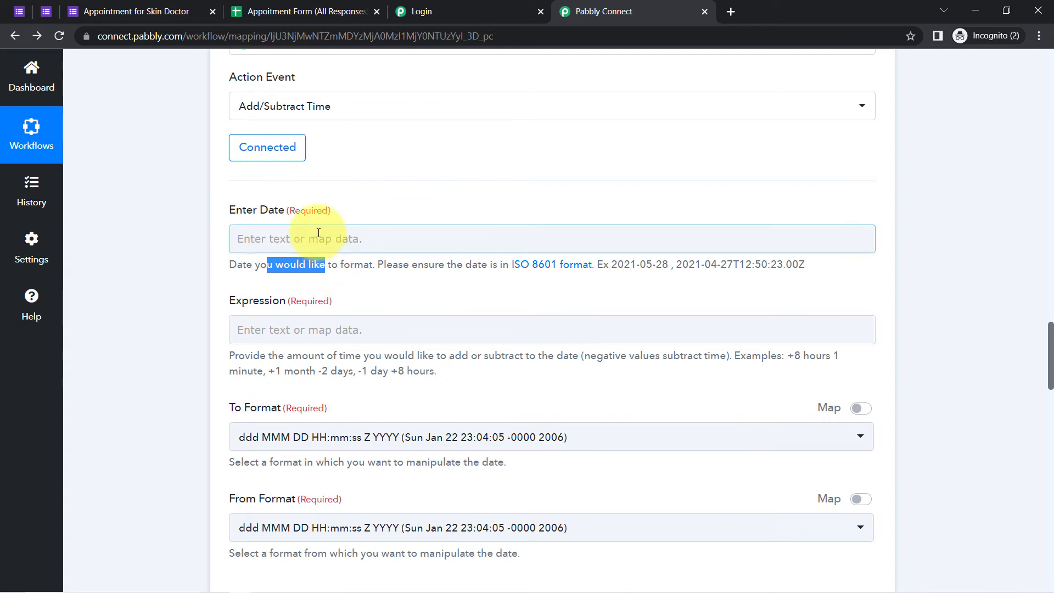
{"action": "left_click", "coordinate": [309, 239]}
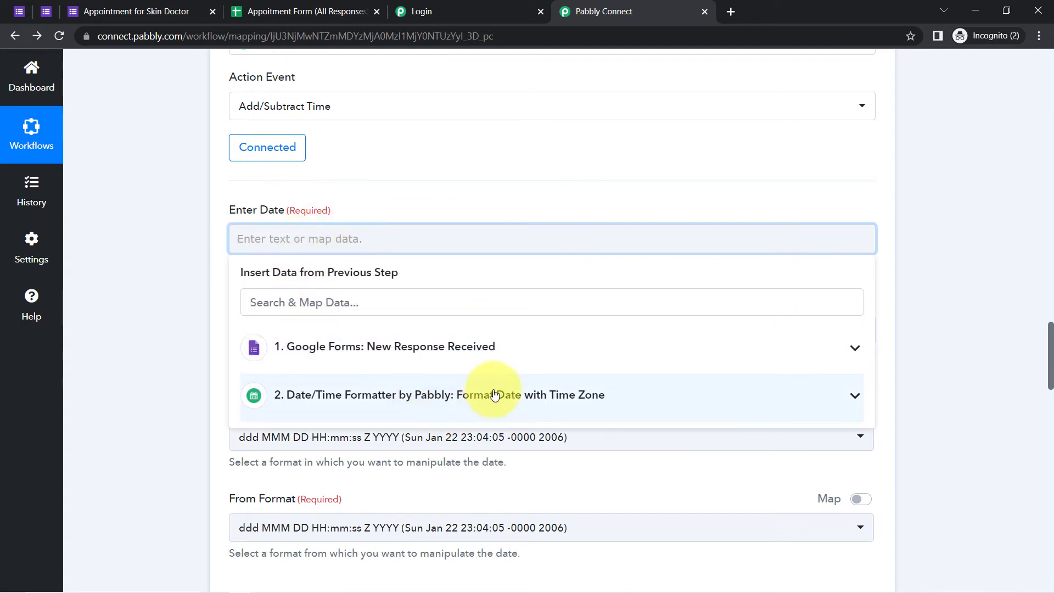
{"action": "left_click", "coordinate": [459, 398]}
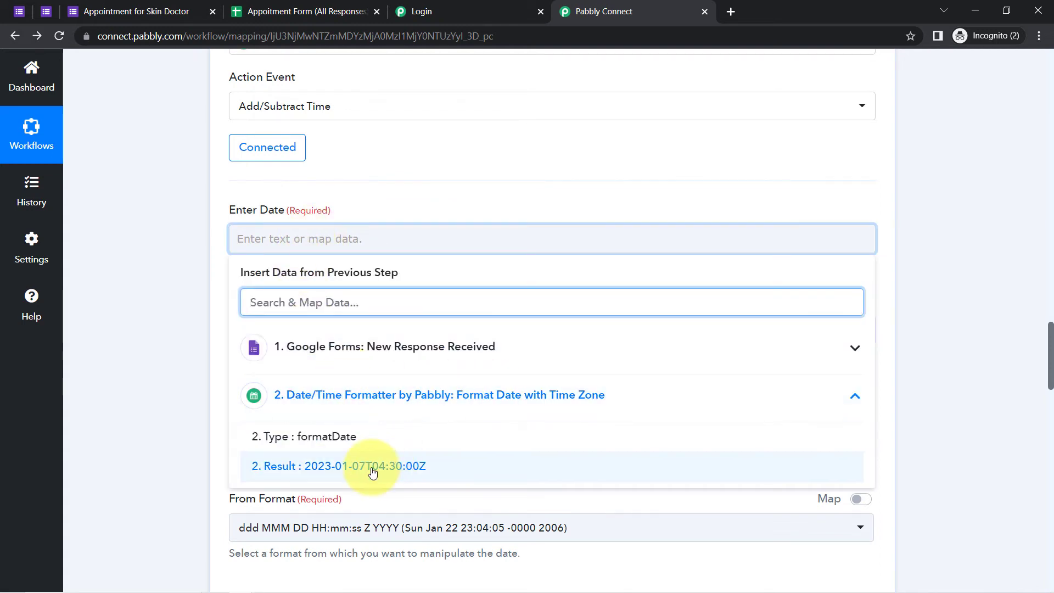
{"action": "left_click", "coordinate": [376, 469]}
{"action": "left_click", "coordinate": [143, 309]}
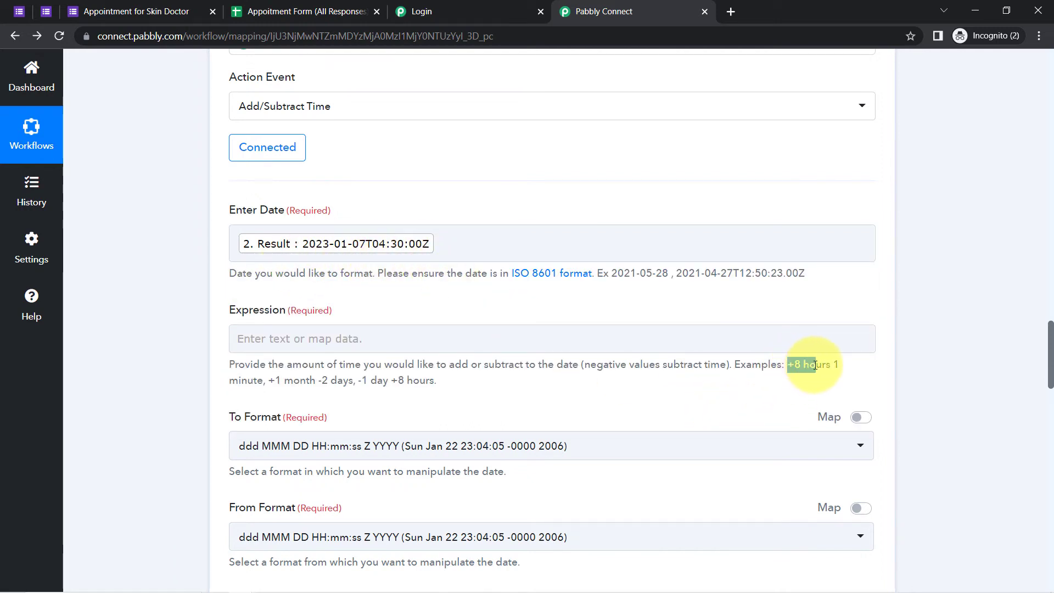
Set the Expression of the Add/Subtract Time action to +1 hour, following the example syntax
{"action": "left_click_drag", "start_coordinate": [815, 365], "coordinate": [826, 365]}
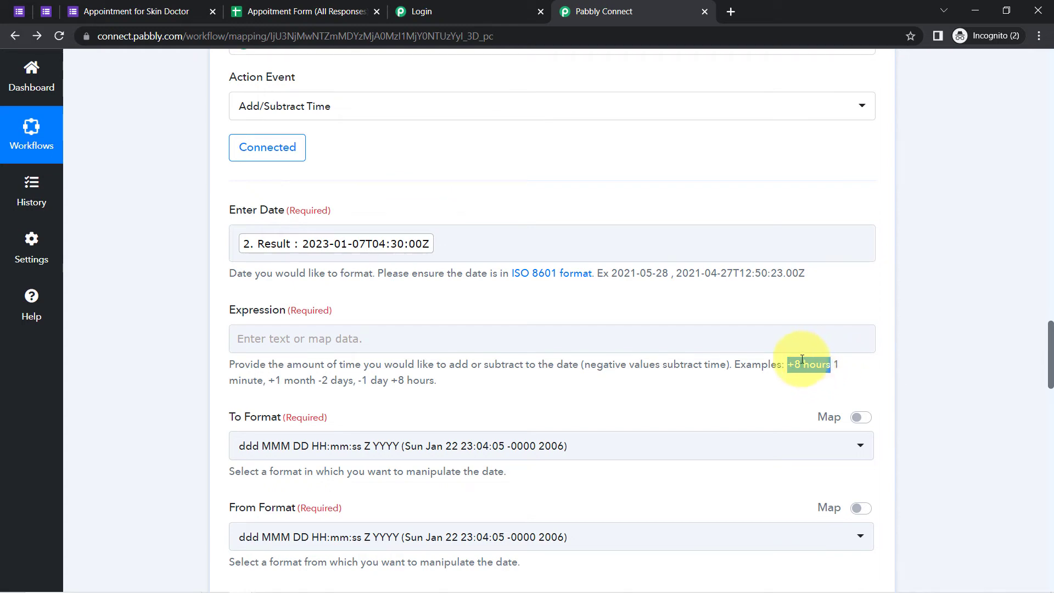
{"action": "left_click", "coordinate": [276, 332]}
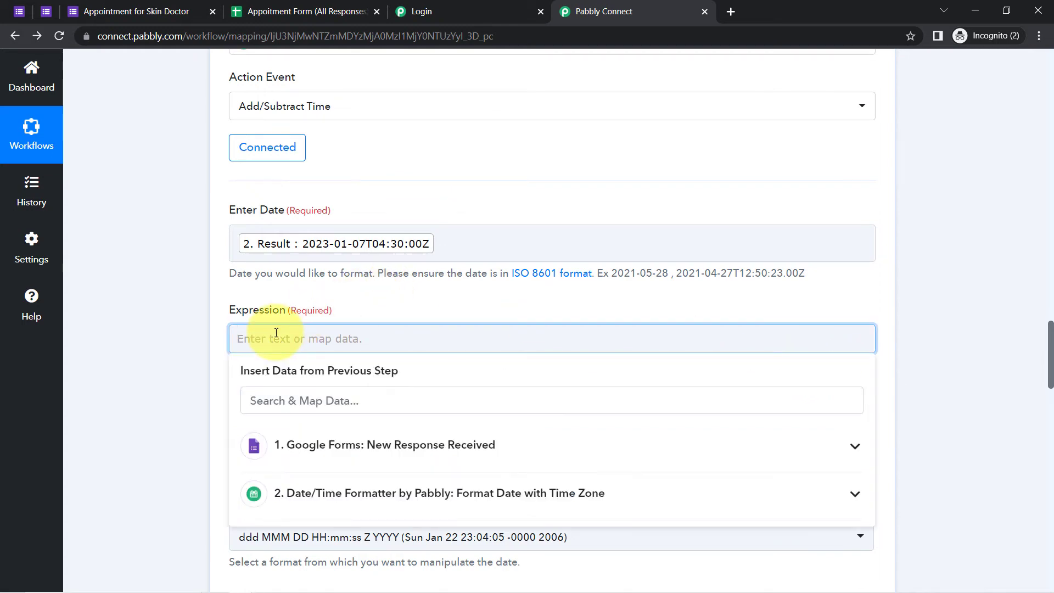
{"action": "left_click", "coordinate": [212, 369]}
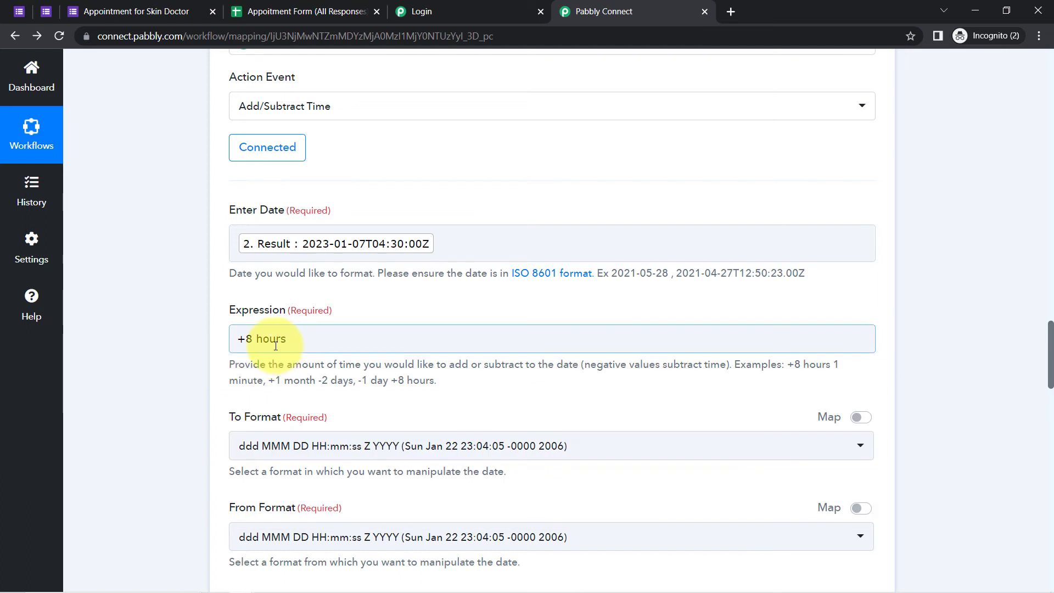
{"action": "double_click", "coordinate": [251, 338]}
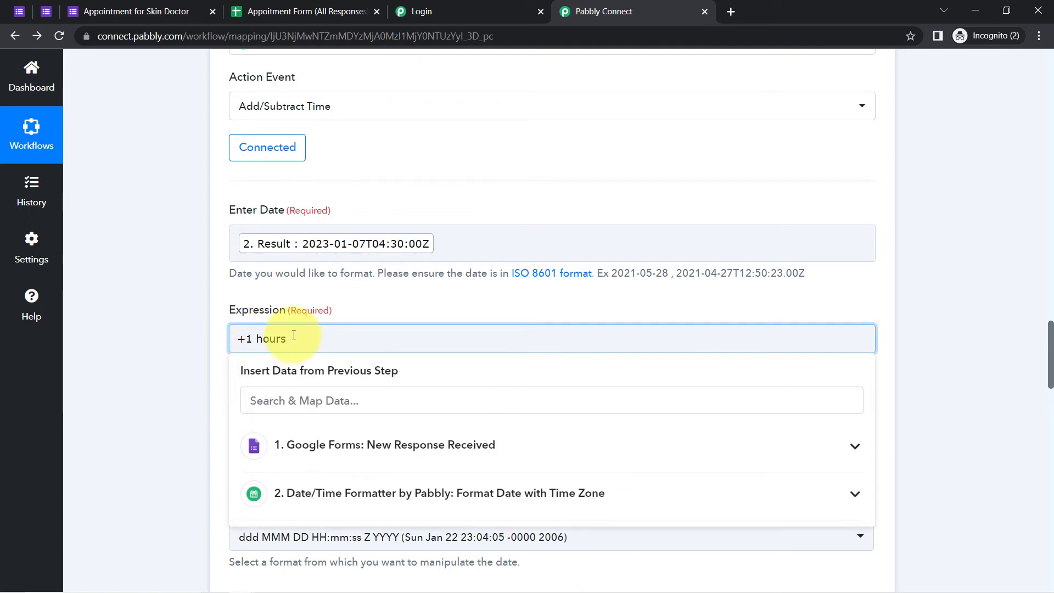
{"action": "key", "text": "BackSpace"}
{"action": "left_click", "coordinate": [203, 371]}
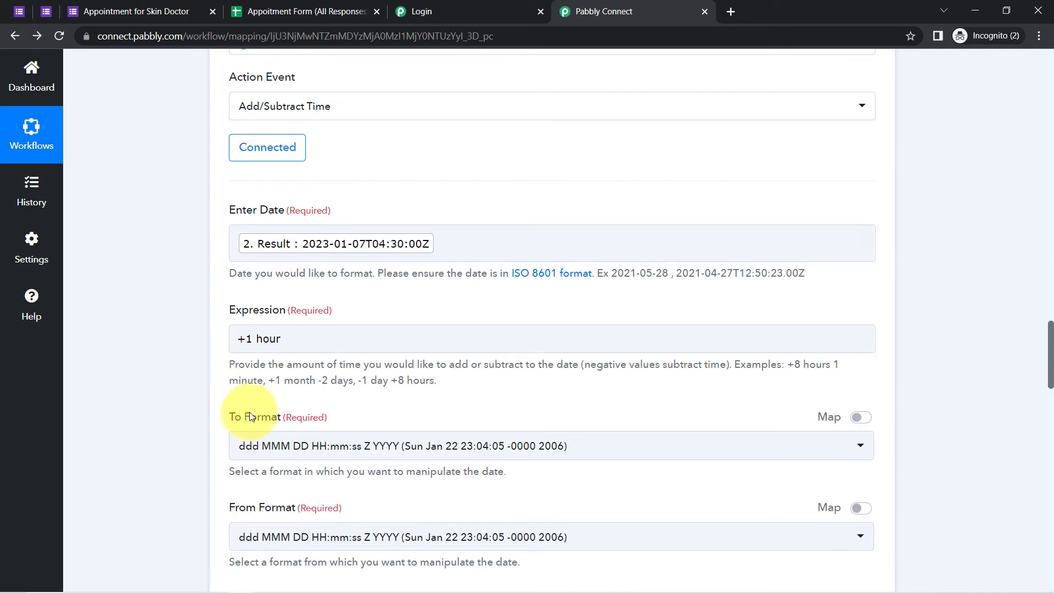
Set To Format of the Add/Subtract Time action to YYYY-MM-DDTHH:mm:ssZ
{"action": "scroll", "coordinate": [1051, 376], "scroll_direction": "down", "scroll_amount": 3}
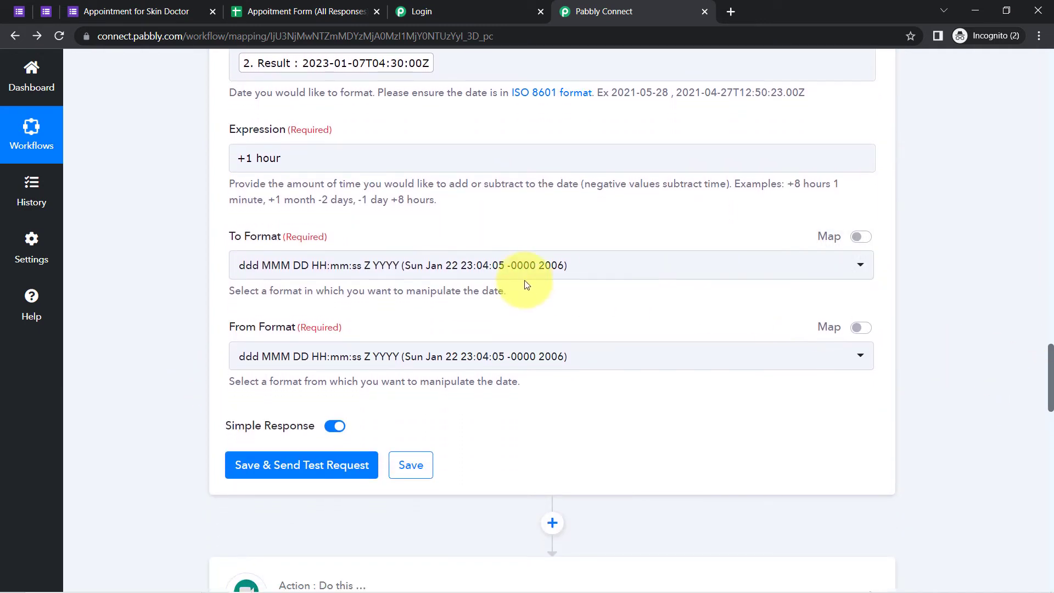
{"action": "left_click", "coordinate": [466, 264]}
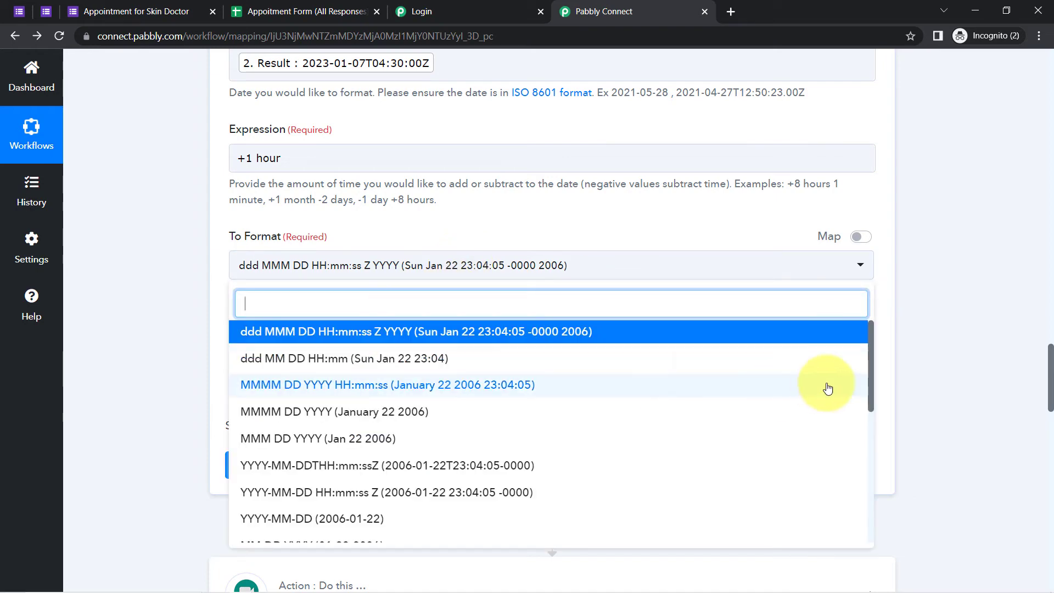
{"action": "left_click", "coordinate": [328, 472]}
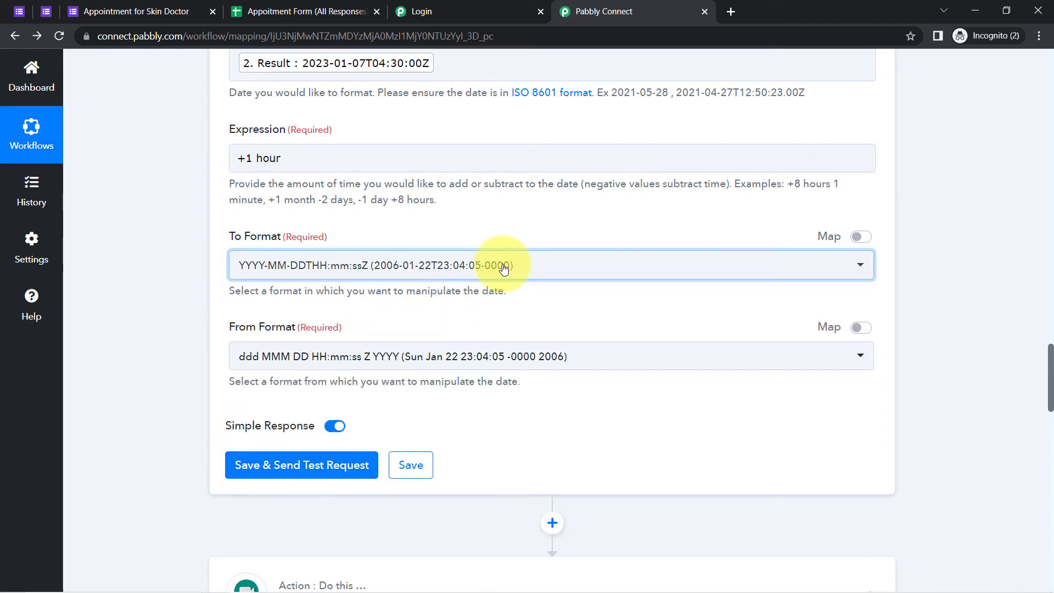
Check the UTC DateTime example under the Google Meet Start field, and reselect YYYY-MM-DDTHH:mm:ssZ as the formatter's To Format
{"action": "left_click_drag", "start_coordinate": [1051, 384], "coordinate": [1051, 490]}
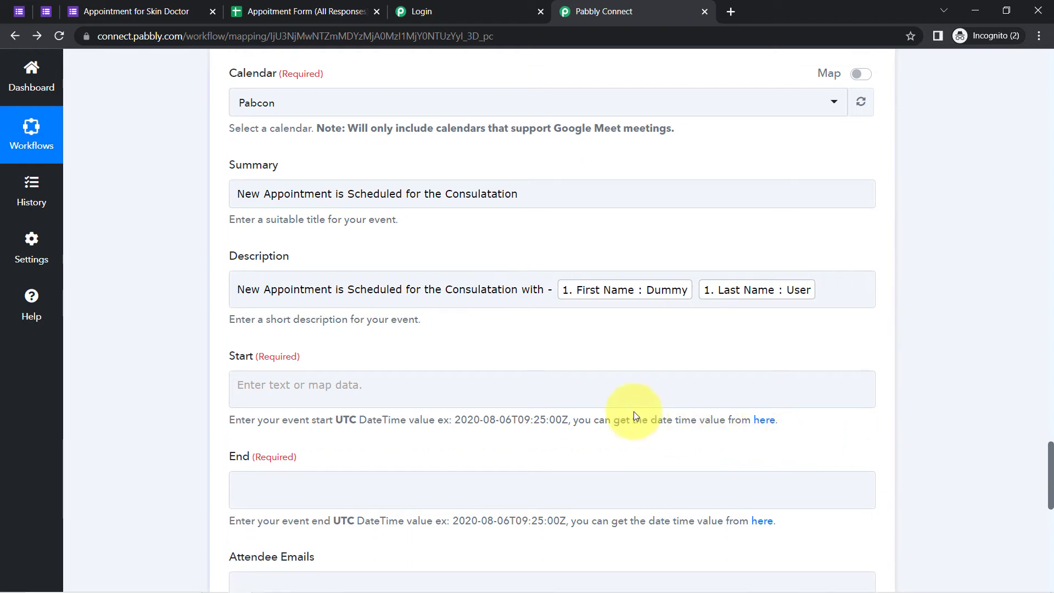
{"action": "left_click_drag", "start_coordinate": [499, 422], "coordinate": [564, 419]}
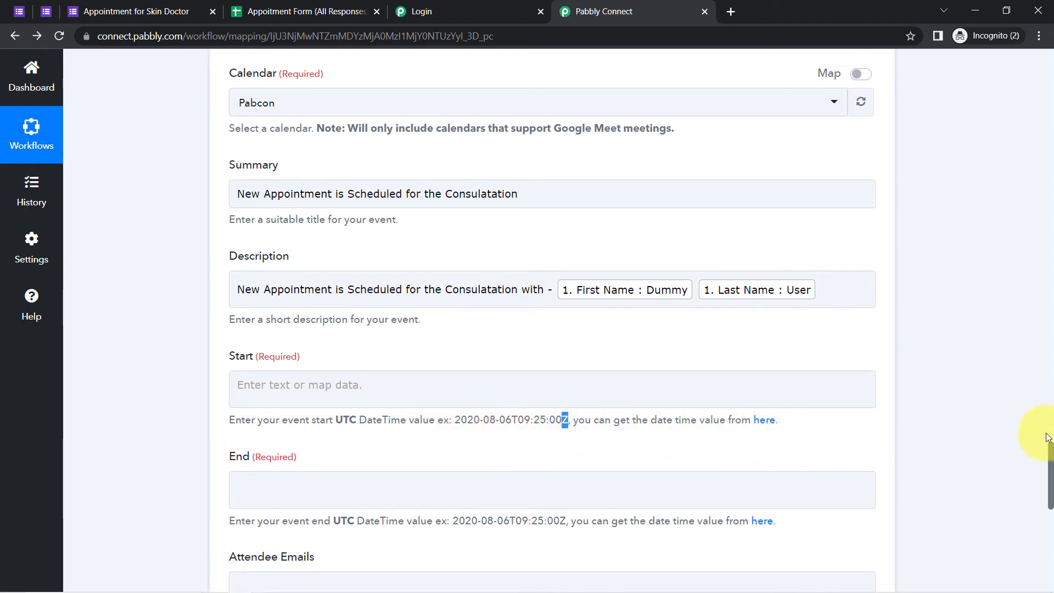
{"action": "left_click_drag", "start_coordinate": [1051, 466], "coordinate": [1050, 378]}
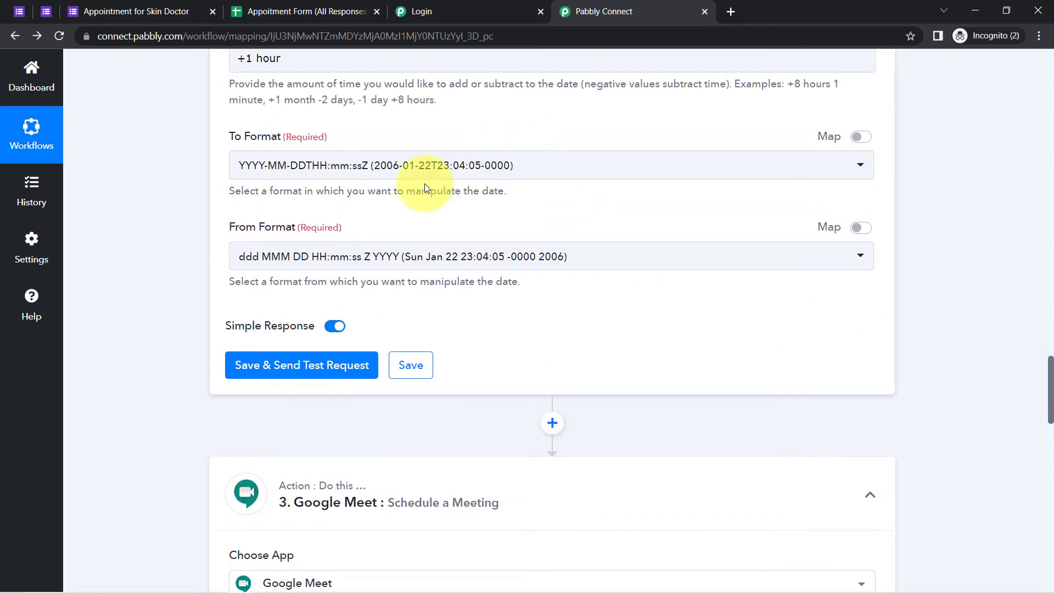
{"action": "left_click", "coordinate": [413, 169]}
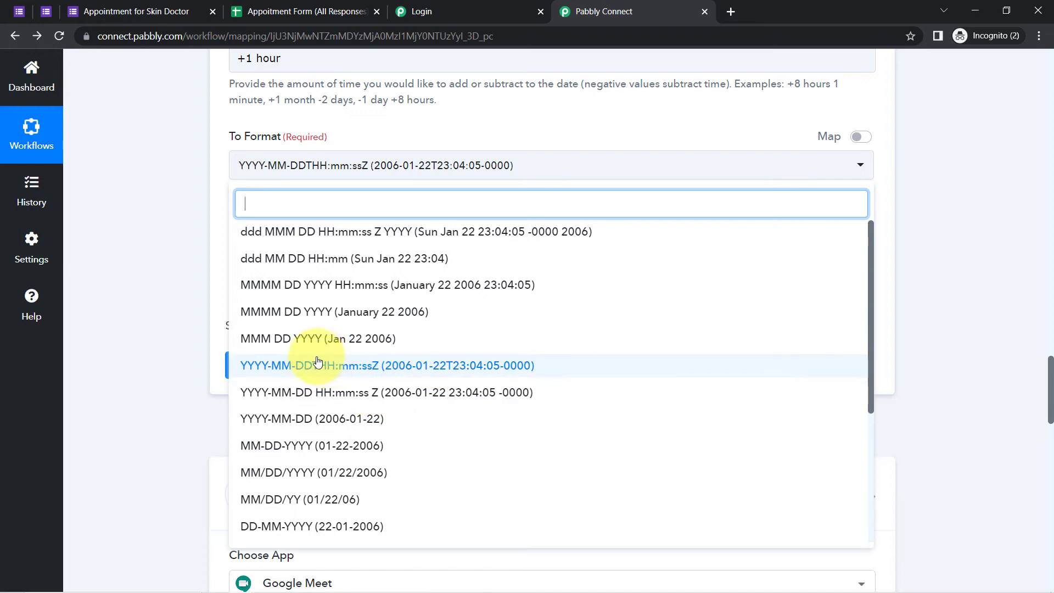
{"action": "left_click", "coordinate": [377, 366]}
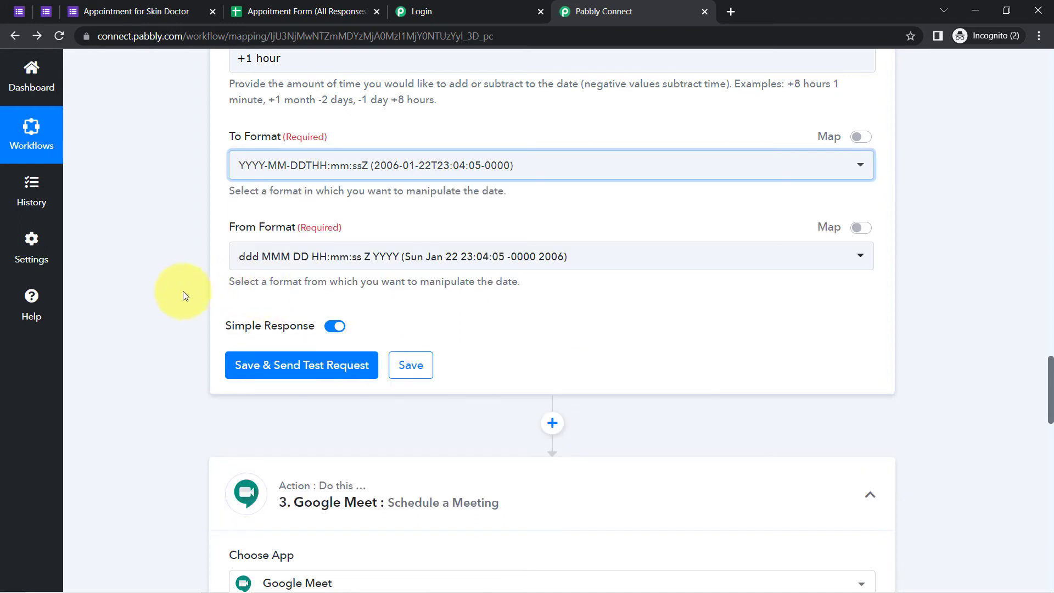
Set From Format to YYYY-MM-DDTHH:mm:ssZ, run the Add/Subtract Time test request, and inspect the returned time
{"action": "left_click", "coordinate": [295, 265]}
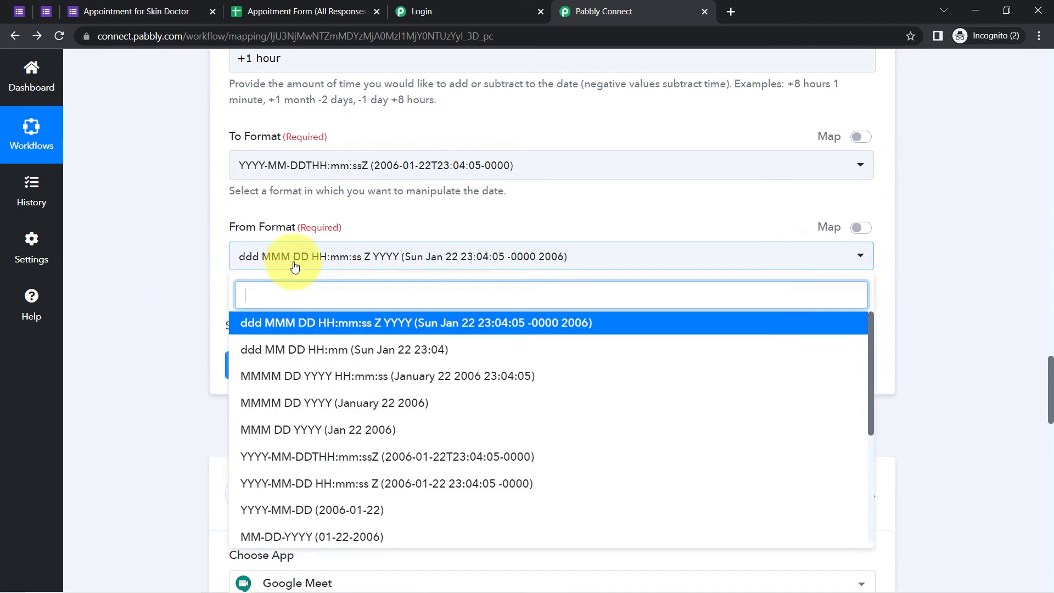
{"action": "left_click", "coordinate": [328, 456]}
{"action": "left_click", "coordinate": [259, 366]}
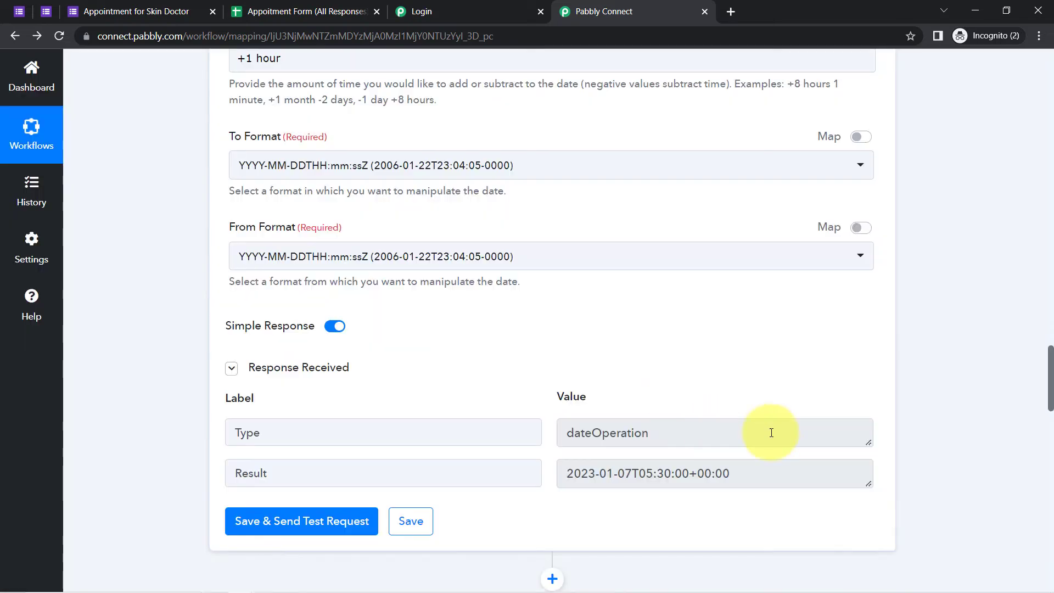
{"action": "left_click_drag", "start_coordinate": [596, 476], "coordinate": [714, 475]}
{"action": "left_click_drag", "start_coordinate": [643, 475], "coordinate": [716, 475]}
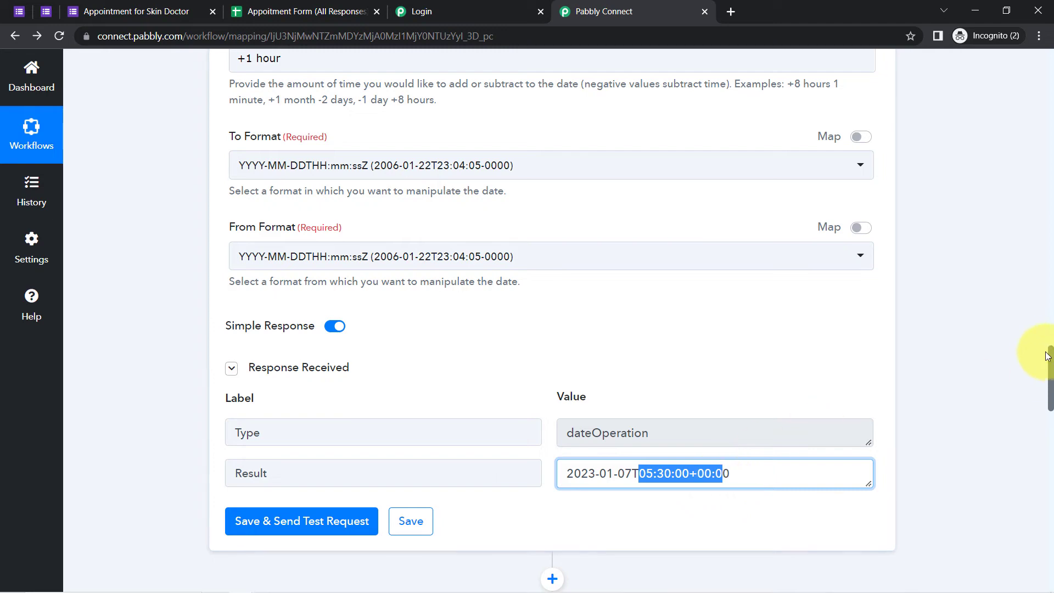
Map the Result of the step 2 Format Date with Time Zone action into the Google Meet Start field
{"action": "left_click_drag", "start_coordinate": [1049, 362], "coordinate": [1043, 485]}
{"action": "left_click", "coordinate": [404, 235]}
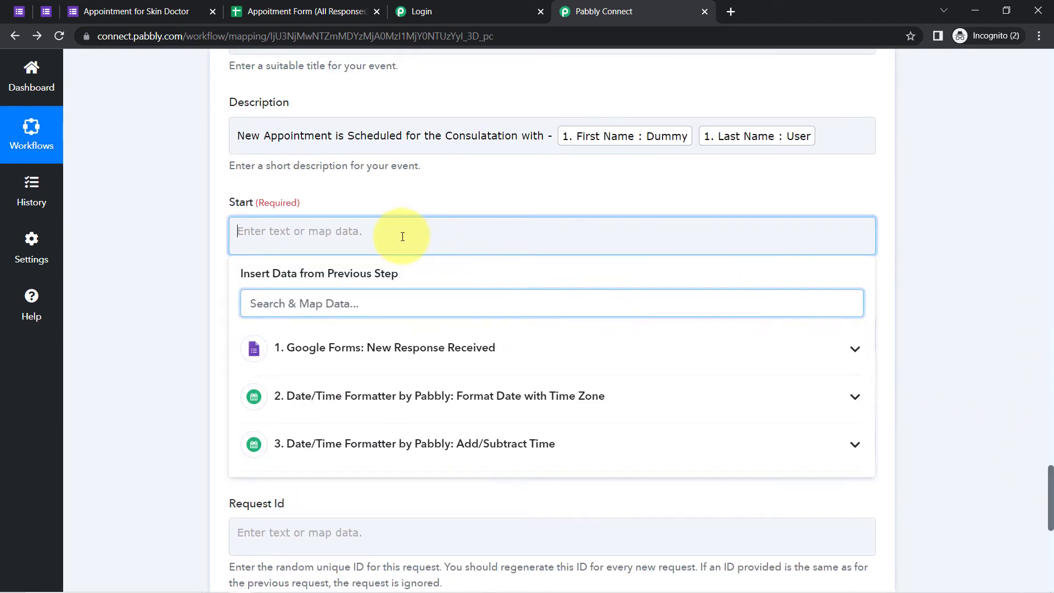
{"action": "left_click", "coordinate": [376, 396]}
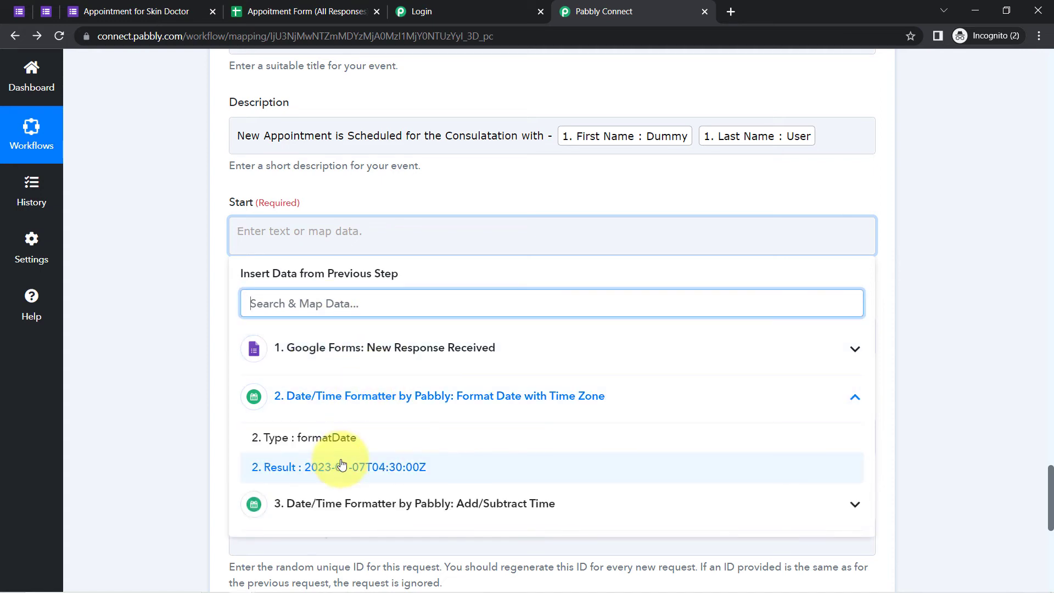
{"action": "left_click", "coordinate": [341, 463]}
{"action": "left_click", "coordinate": [164, 323]}
Map the Result of the step 3 Add/Subtract Time action into the Google Meet End field
{"action": "left_click", "coordinate": [276, 345]}
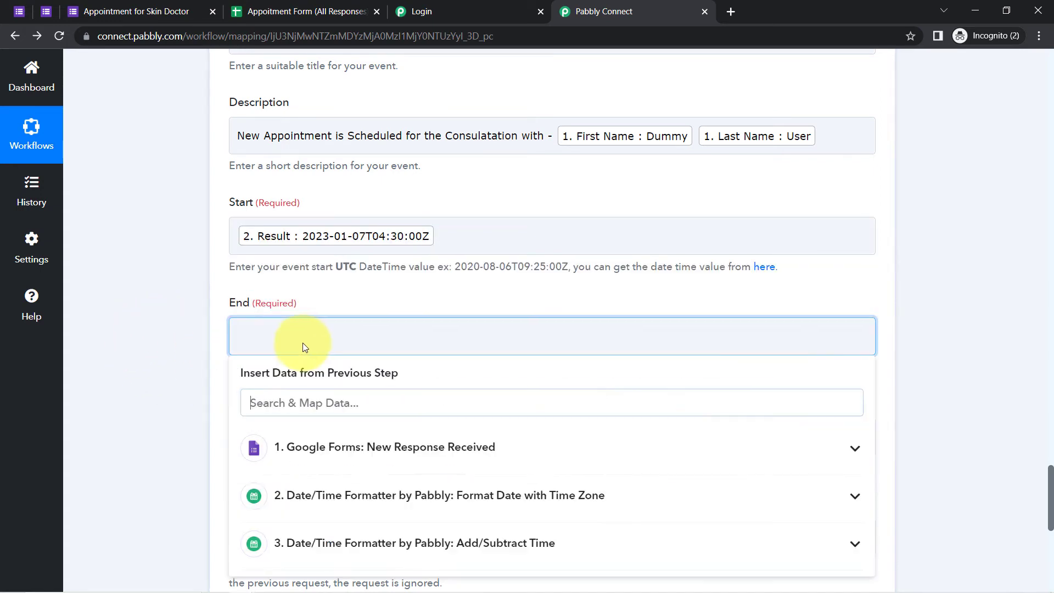
{"action": "left_click", "coordinate": [326, 552]}
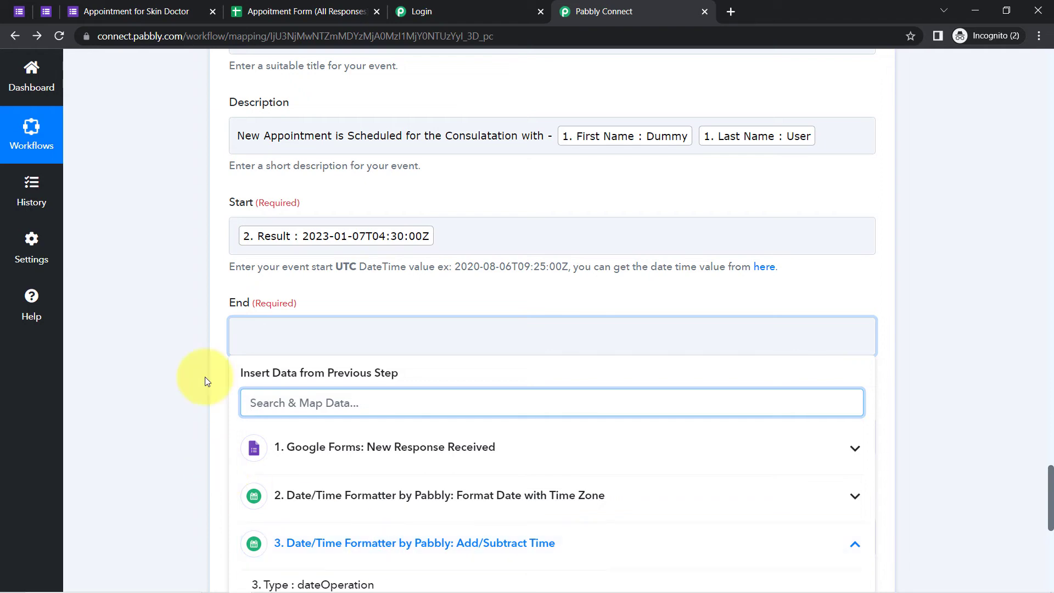
{"action": "left_click", "coordinate": [169, 235]}
{"action": "scroll", "coordinate": [608, 399], "scroll_direction": "down", "scroll_amount": 5}
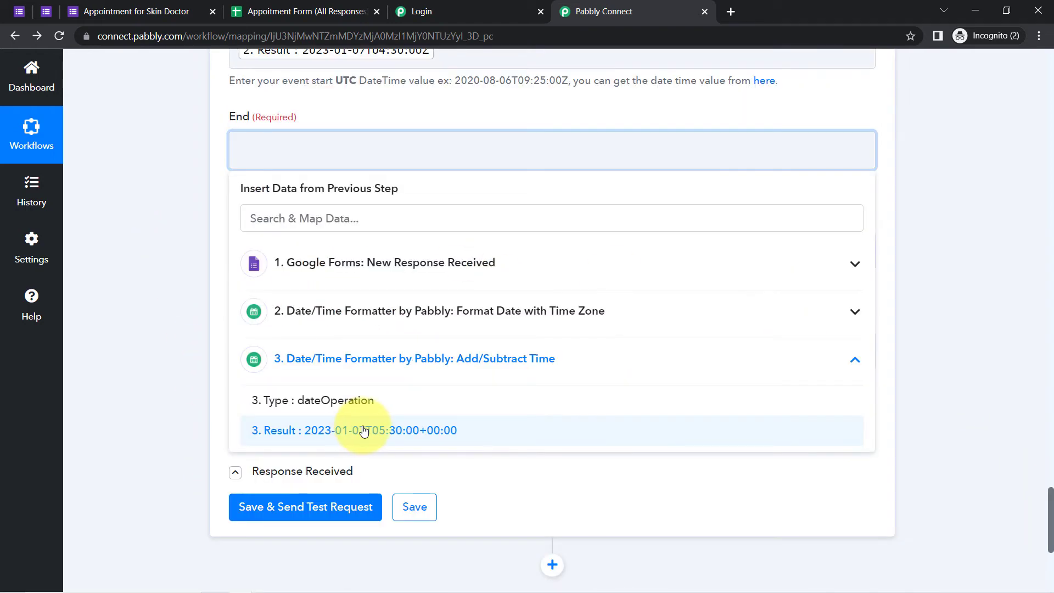
{"action": "left_click", "coordinate": [364, 431]}
{"action": "left_click", "coordinate": [129, 207]}
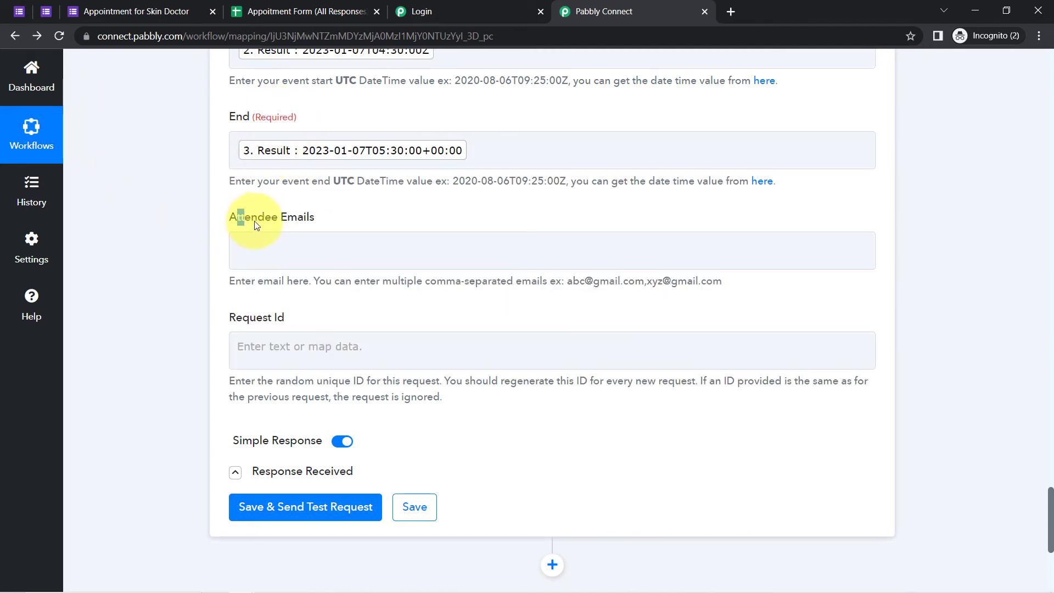
Map the Email Address from the Google Forms response into the Attendee Emails field
{"action": "left_click_drag", "start_coordinate": [255, 225], "coordinate": [312, 220]}
{"action": "left_click", "coordinate": [211, 273]}
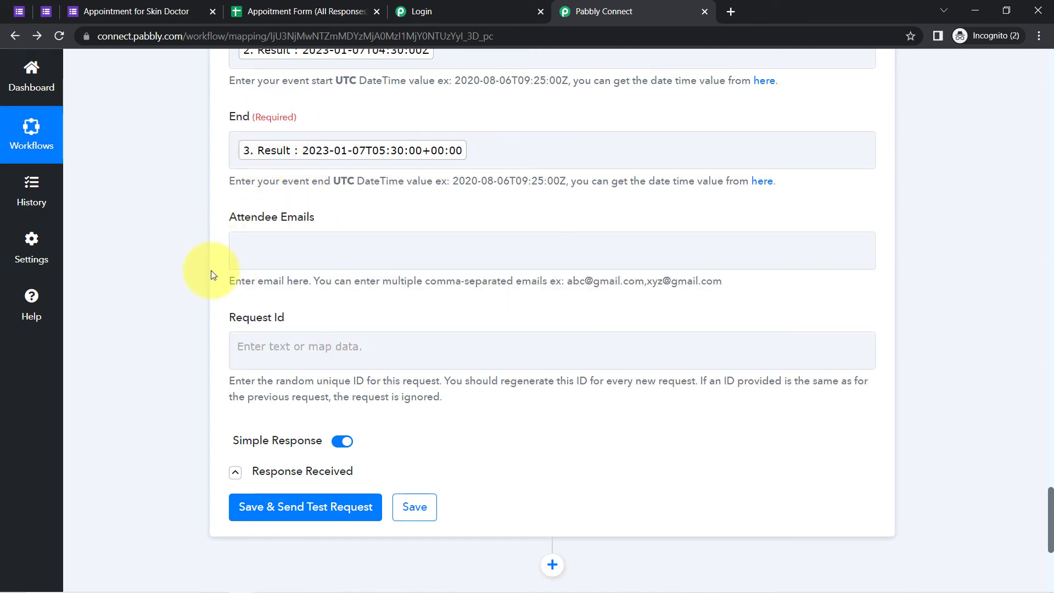
{"action": "left_click", "coordinate": [291, 257]}
{"action": "left_click", "coordinate": [322, 361]}
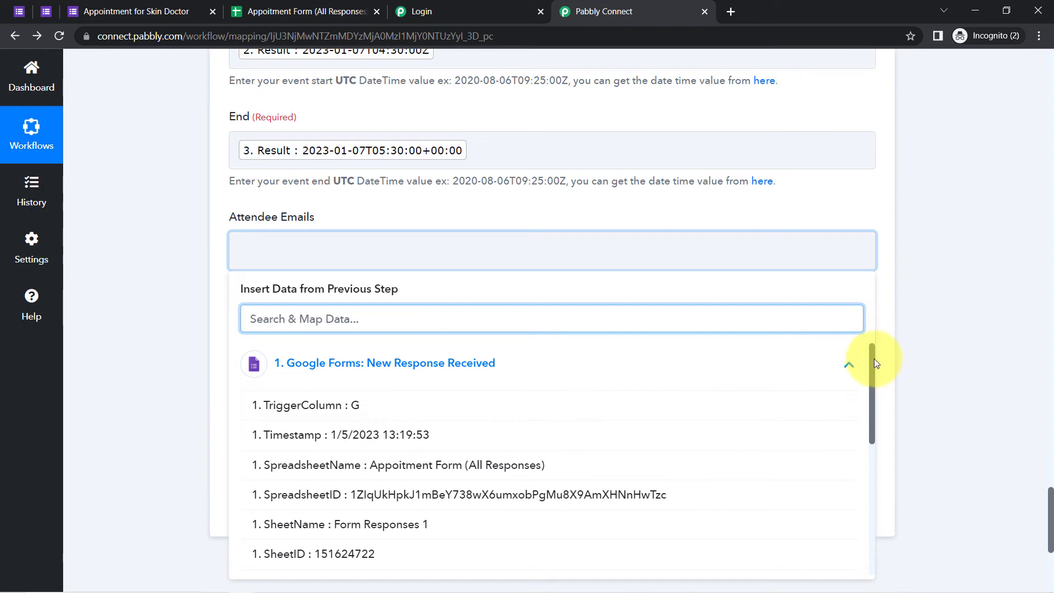
{"action": "left_click_drag", "start_coordinate": [874, 357], "coordinate": [872, 455]}
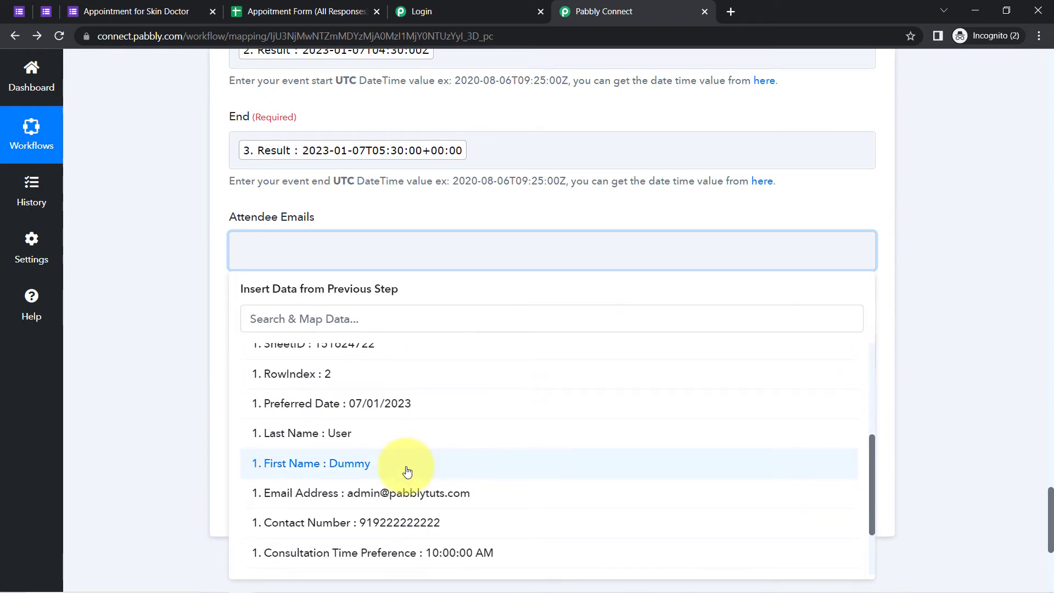
{"action": "left_click", "coordinate": [384, 491]}
{"action": "left_click", "coordinate": [160, 287]}
Read the Request Id guidance and map the Google Forms Email Address into that field as the unique ID
{"action": "left_click", "coordinate": [416, 346]}
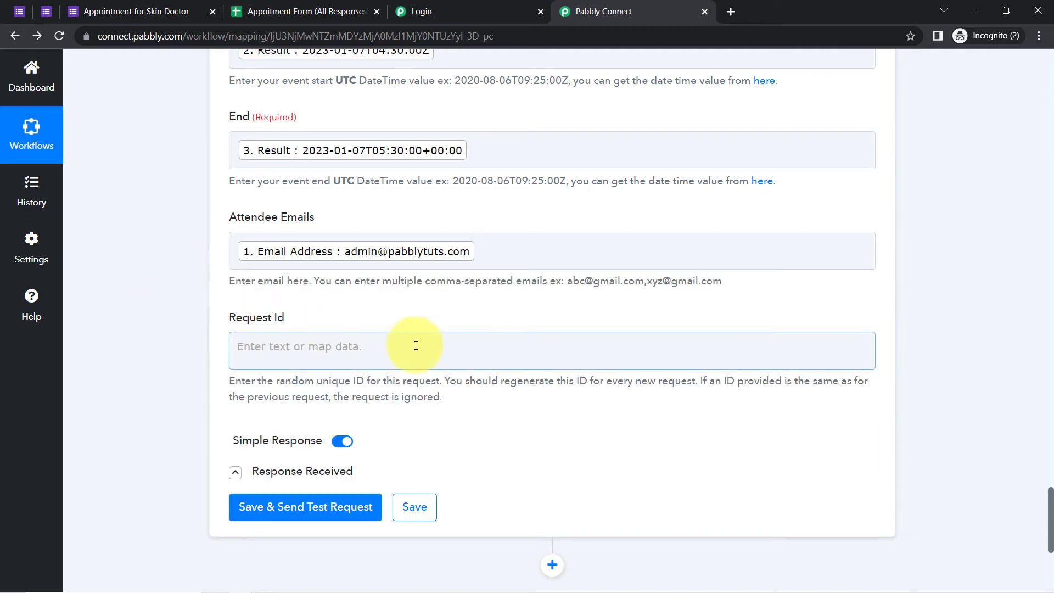
{"action": "left_click", "coordinate": [248, 318]}
{"action": "left_click_drag", "start_coordinate": [310, 321], "coordinate": [369, 317]}
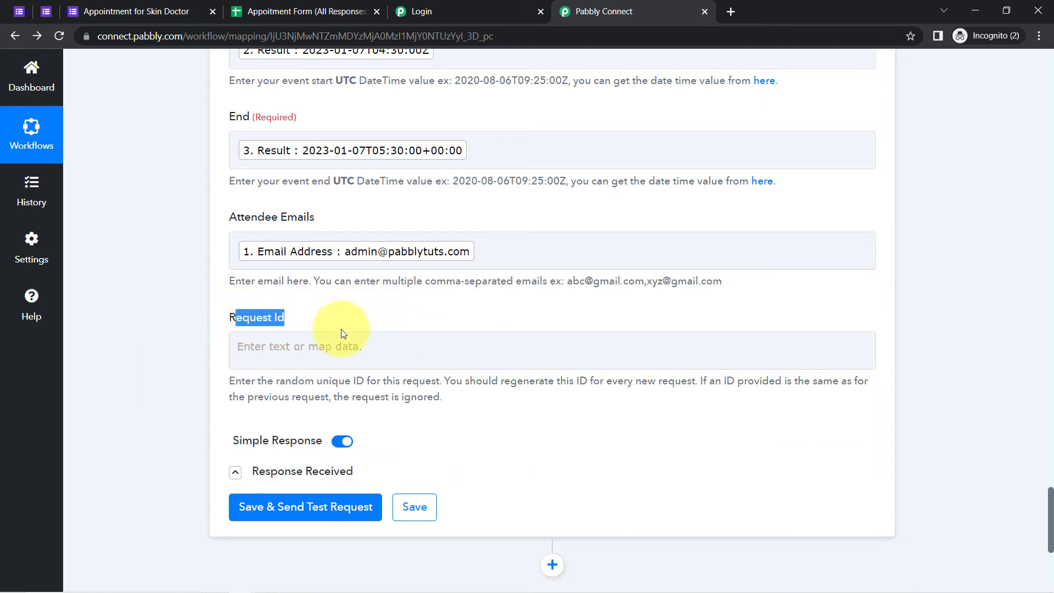
{"action": "left_click_drag", "start_coordinate": [278, 382], "coordinate": [350, 386]}
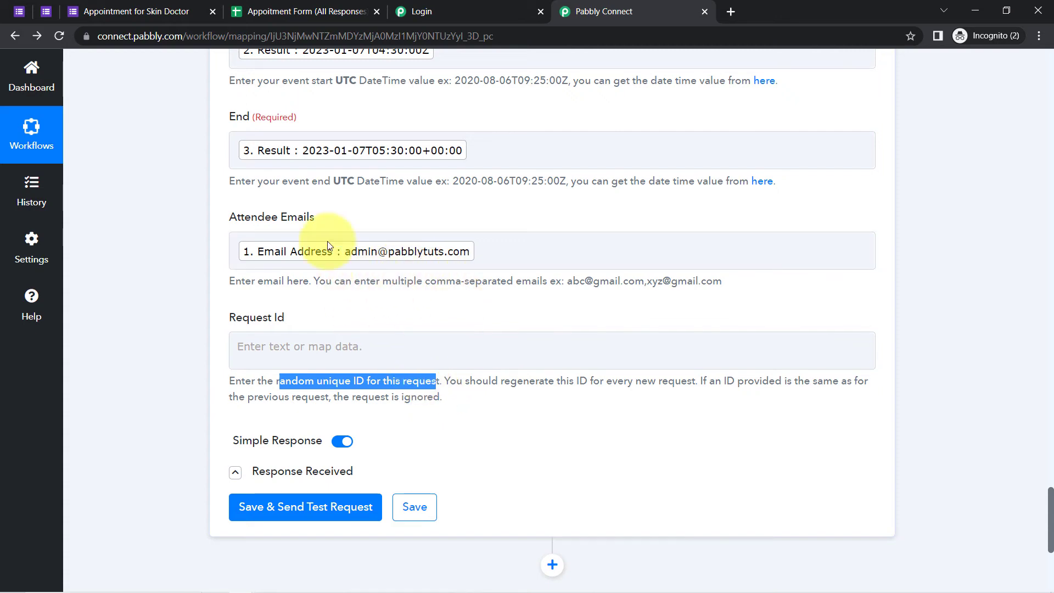
{"action": "left_click", "coordinate": [242, 346]}
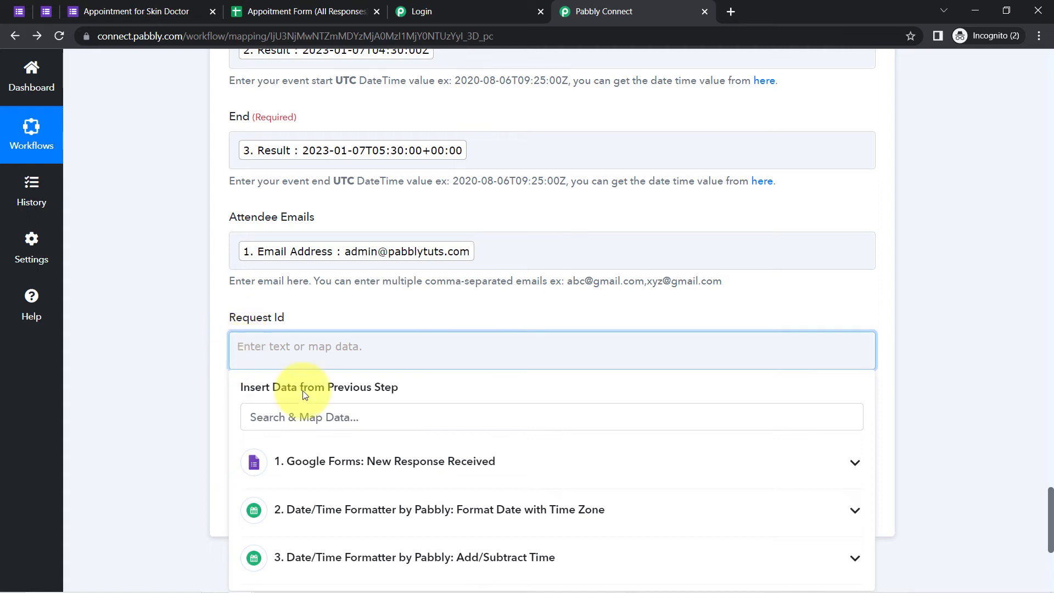
{"action": "left_click", "coordinate": [304, 416]}
{"action": "type", "text": "em"}
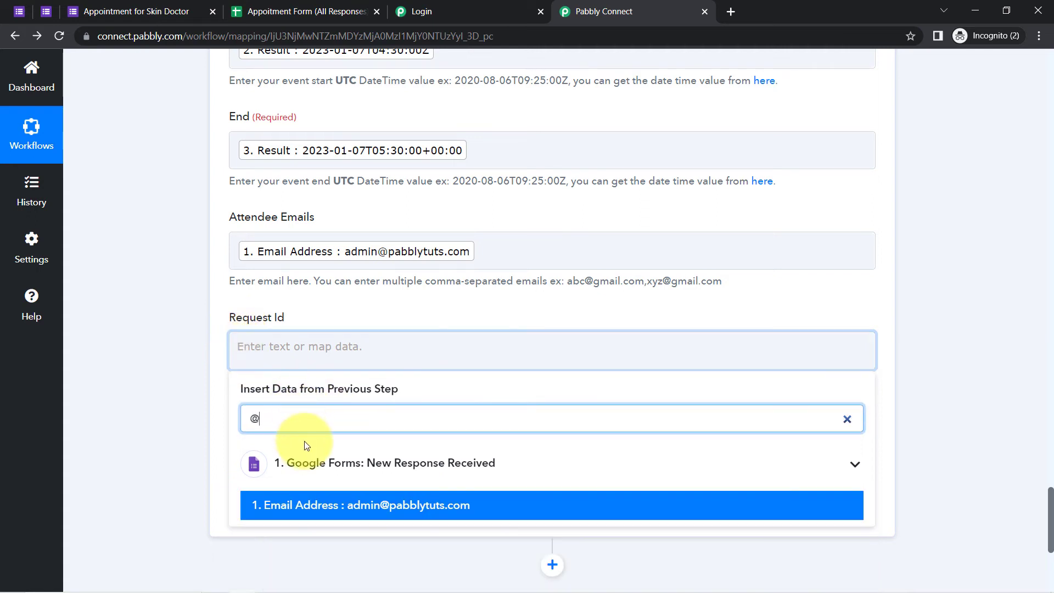
{"action": "left_click", "coordinate": [270, 499]}
{"action": "left_click", "coordinate": [167, 417]}
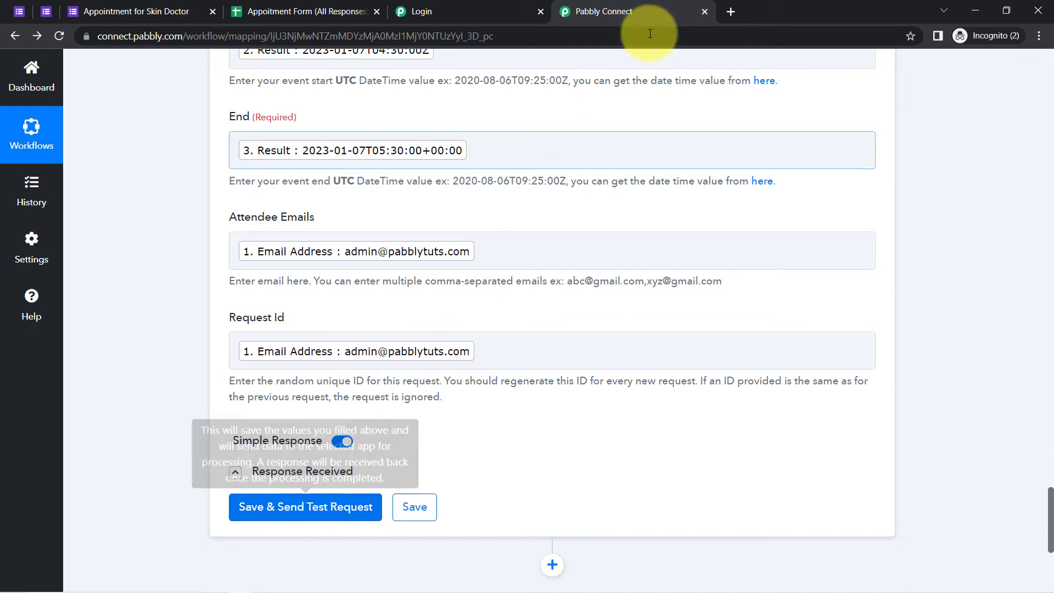
Search the web for Google Calendar in a new browser tab and open it
{"action": "left_click", "coordinate": [731, 14]}
{"action": "type", "text": "google c"}
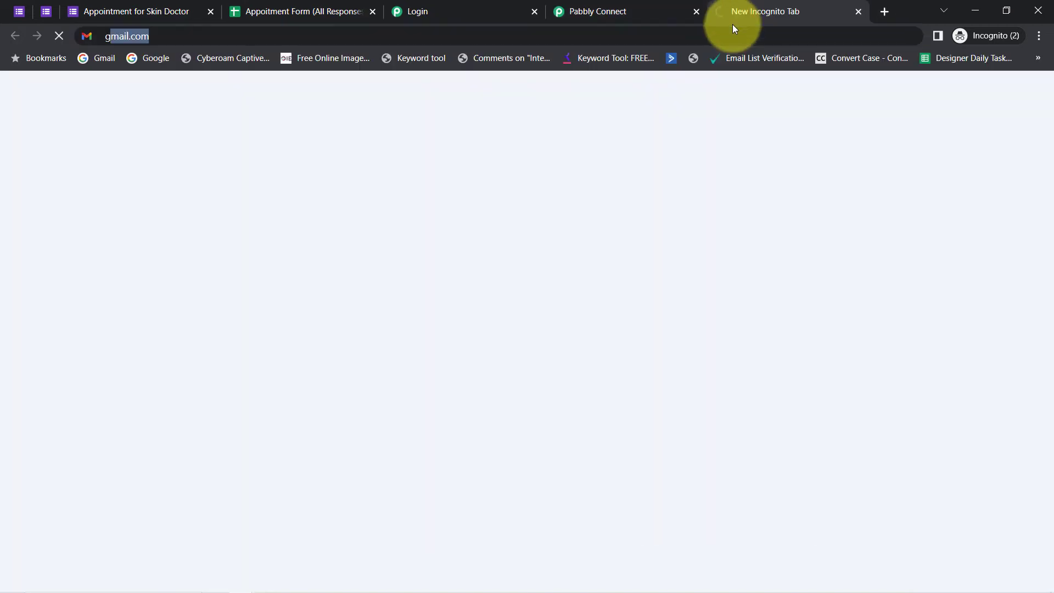
{"action": "type", "text": "aldena"}
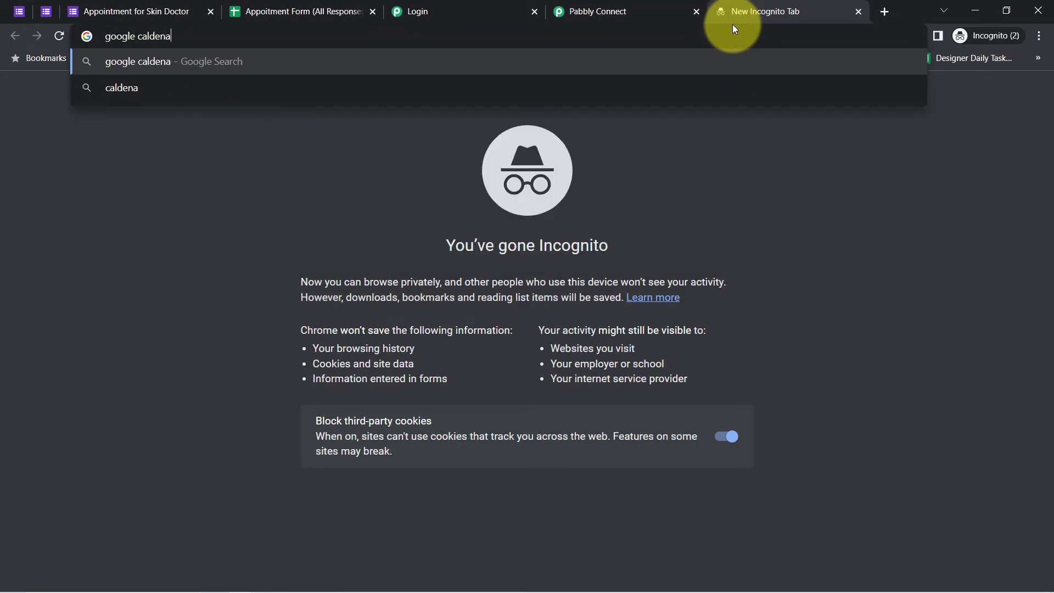
{"action": "type", "text": "r"}
{"action": "key", "text": "Return"}
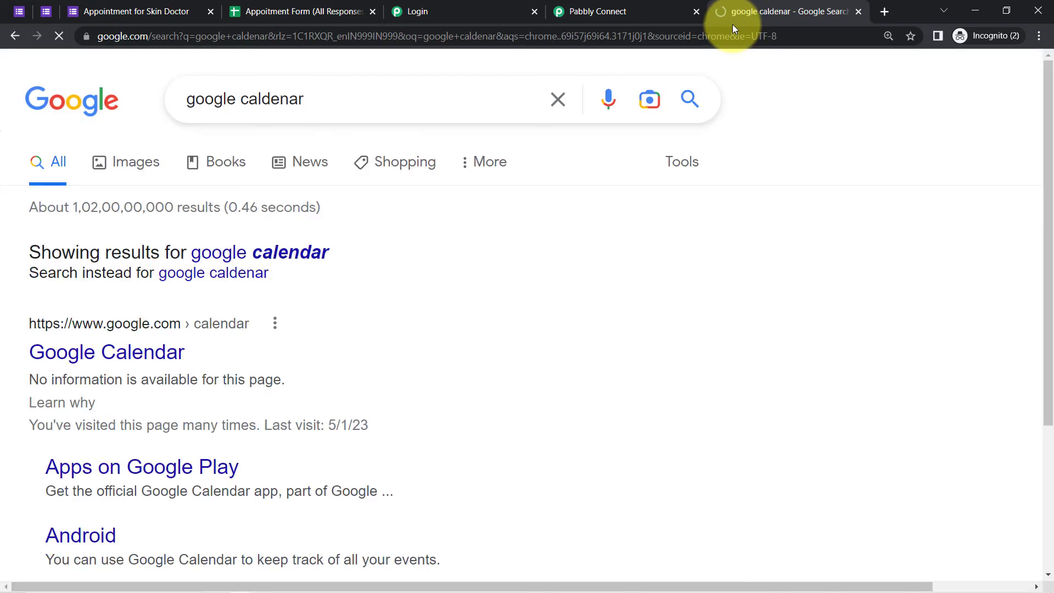
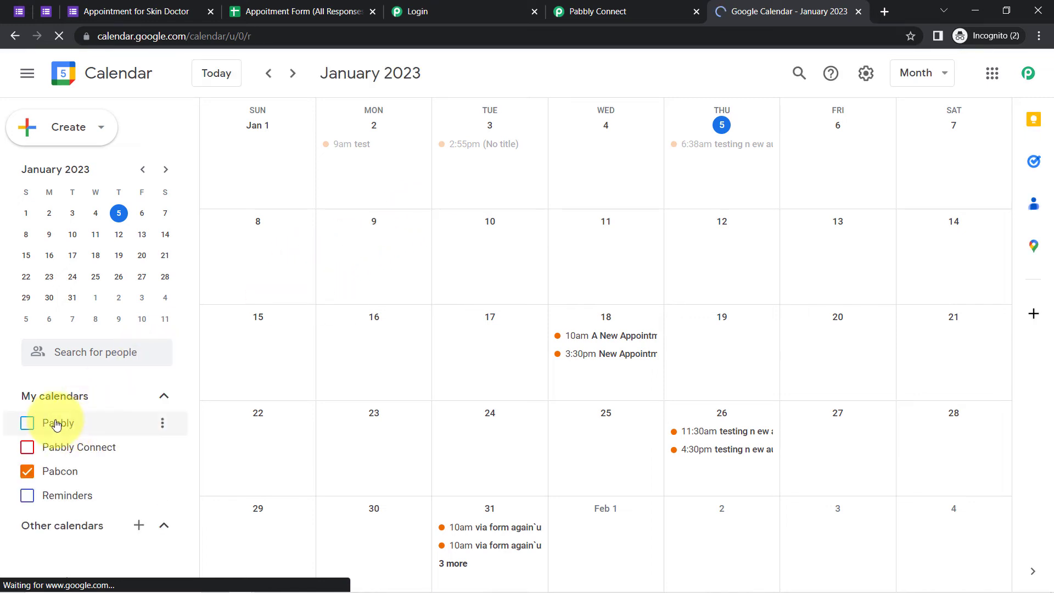
Check which calendar the Google Meet action uses and leave only the Pabcon calendar displayed in Google Calendar
{"action": "left_click", "coordinate": [29, 449]}
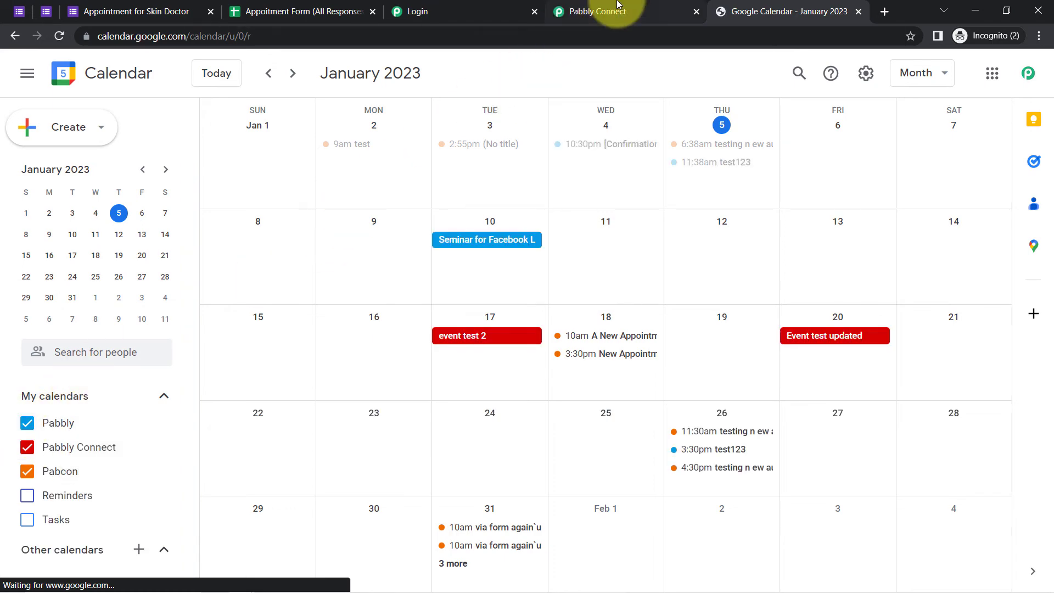
{"action": "left_click", "coordinate": [603, 11]}
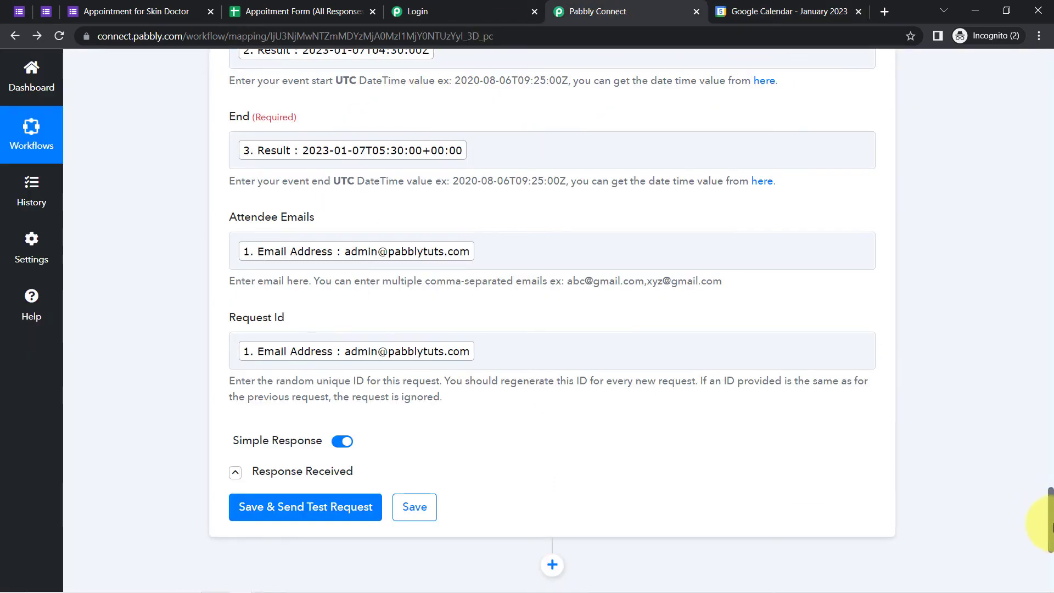
{"action": "left_click_drag", "start_coordinate": [1051, 526], "coordinate": [1051, 476]}
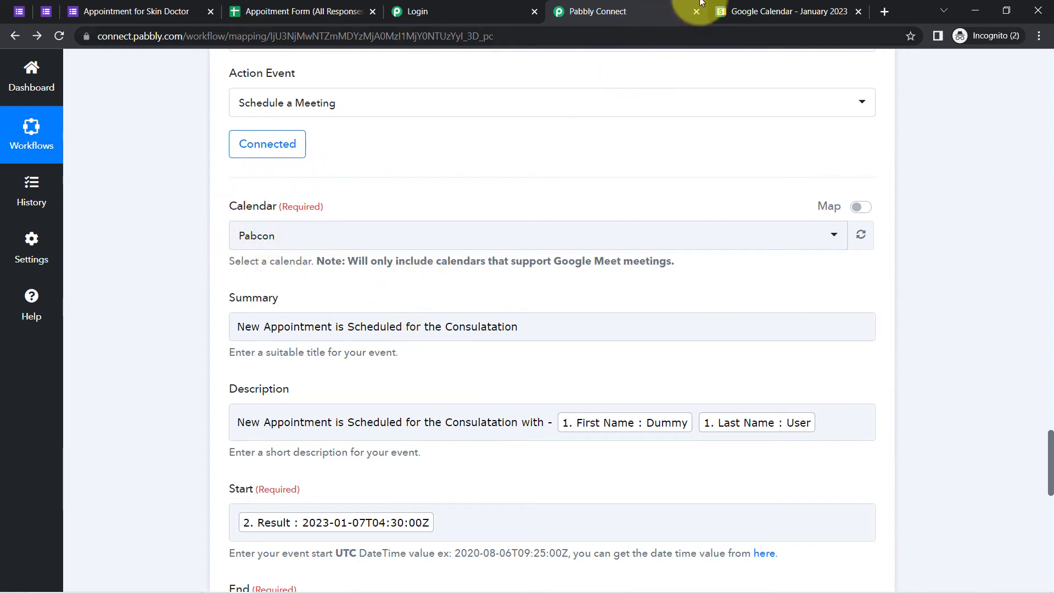
{"action": "left_click", "coordinate": [713, 12]}
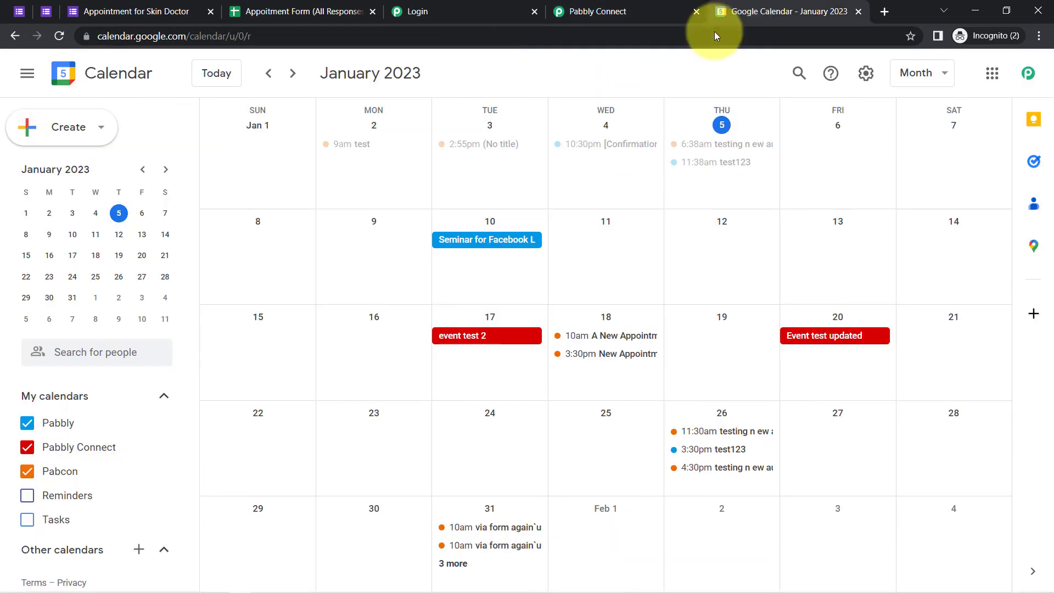
{"action": "left_click", "coordinate": [25, 425]}
{"action": "left_click", "coordinate": [27, 447]}
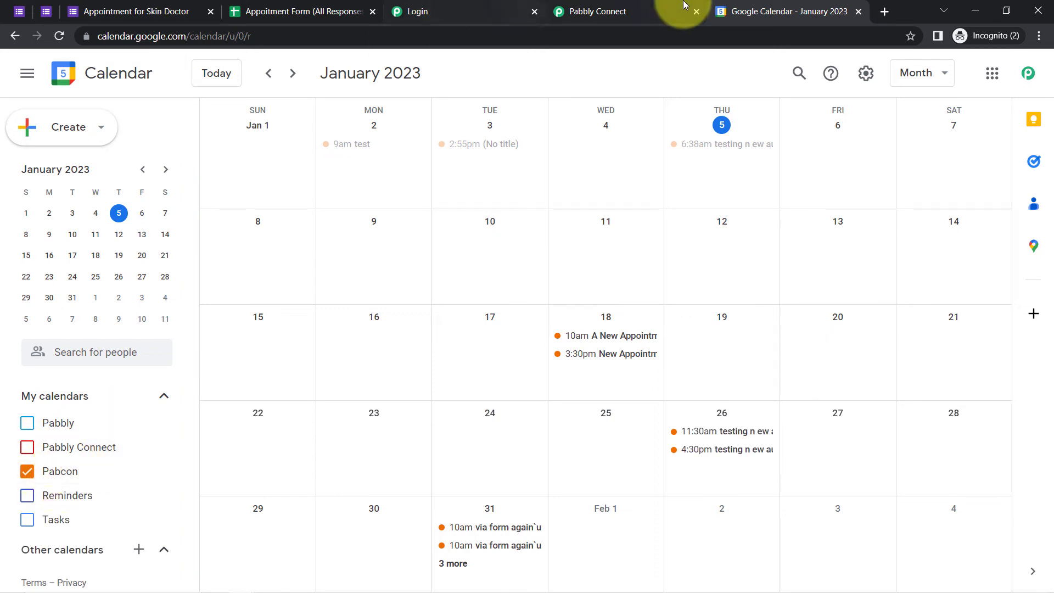
Return to the Pabbly Connect workflow, save the Schedule a Meeting action and send its test request
{"action": "left_click", "coordinate": [619, 18]}
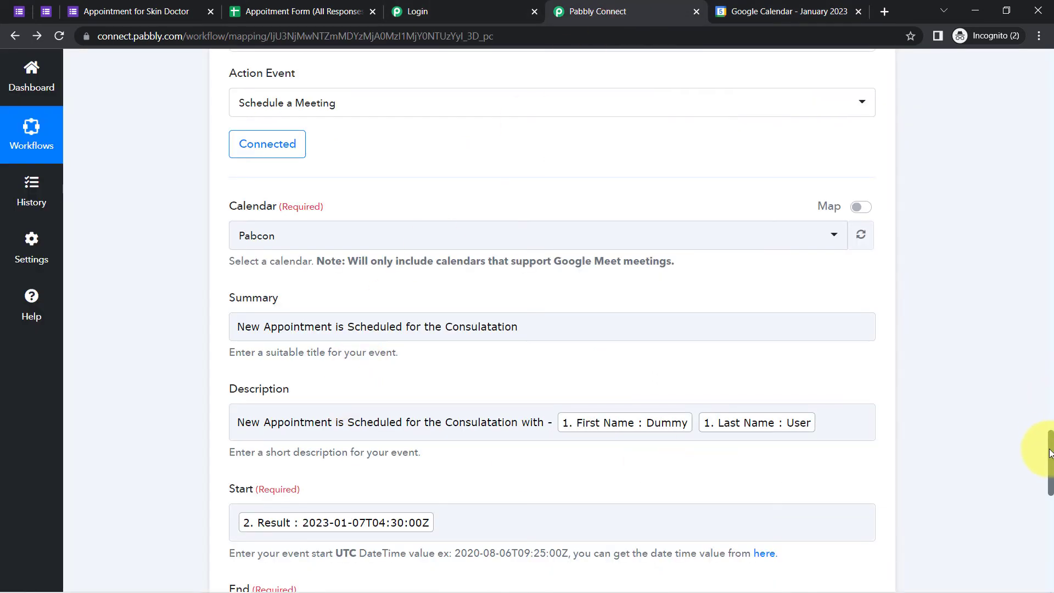
{"action": "left_click_drag", "start_coordinate": [1050, 467], "coordinate": [1051, 521]}
{"action": "scroll", "coordinate": [475, 442], "scroll_direction": "down", "scroll_amount": 2}
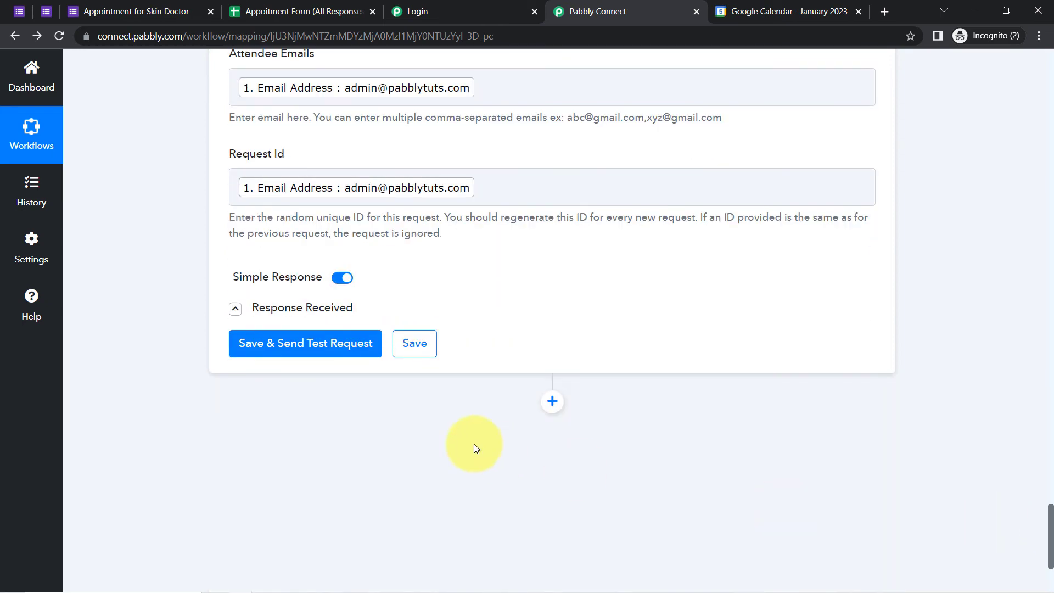
{"action": "left_click", "coordinate": [301, 344]}
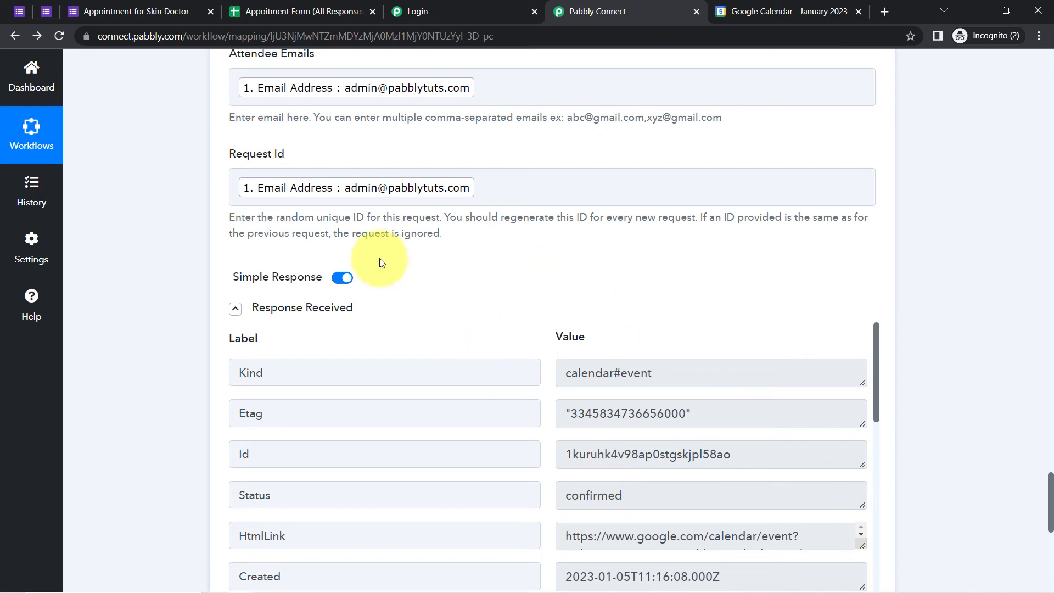
Switch to Google Calendar, open the January 7 appointment event and check its title, description and guest
{"action": "left_click", "coordinate": [782, 6]}
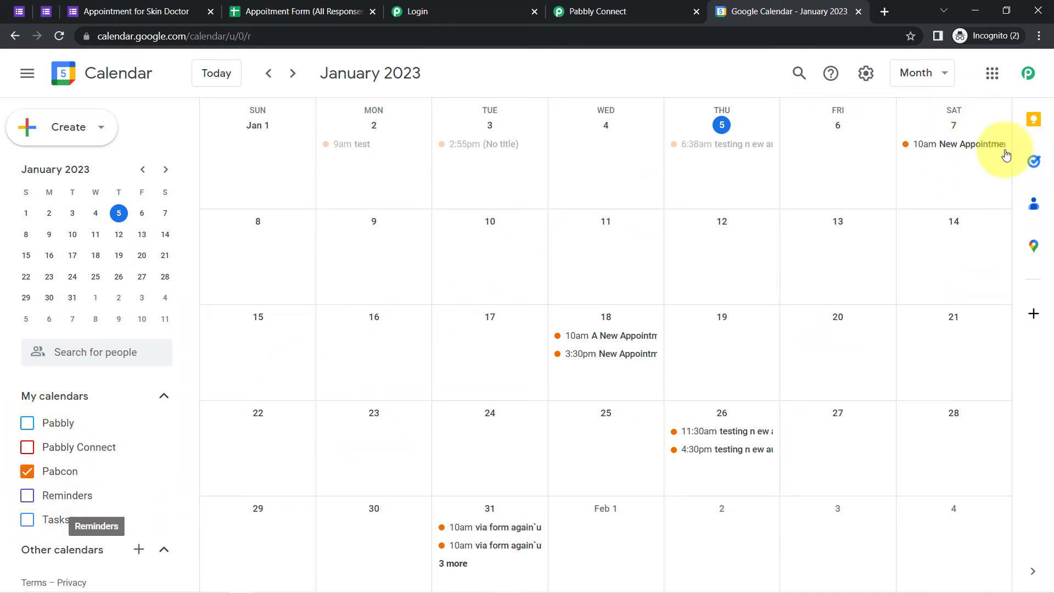
{"action": "left_click", "coordinate": [926, 147]}
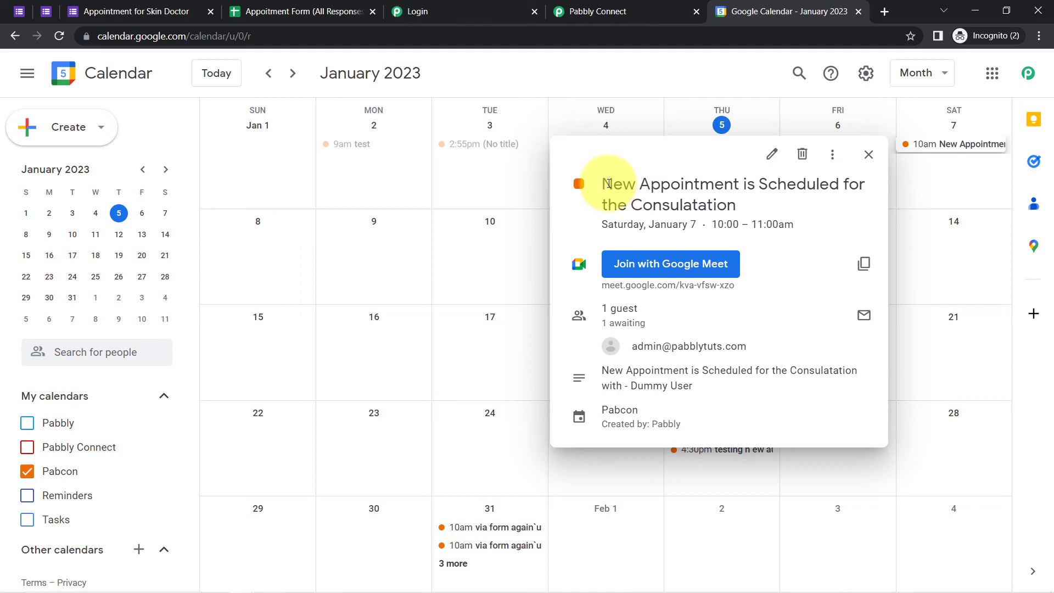
{"action": "left_click_drag", "start_coordinate": [613, 185], "coordinate": [712, 201]}
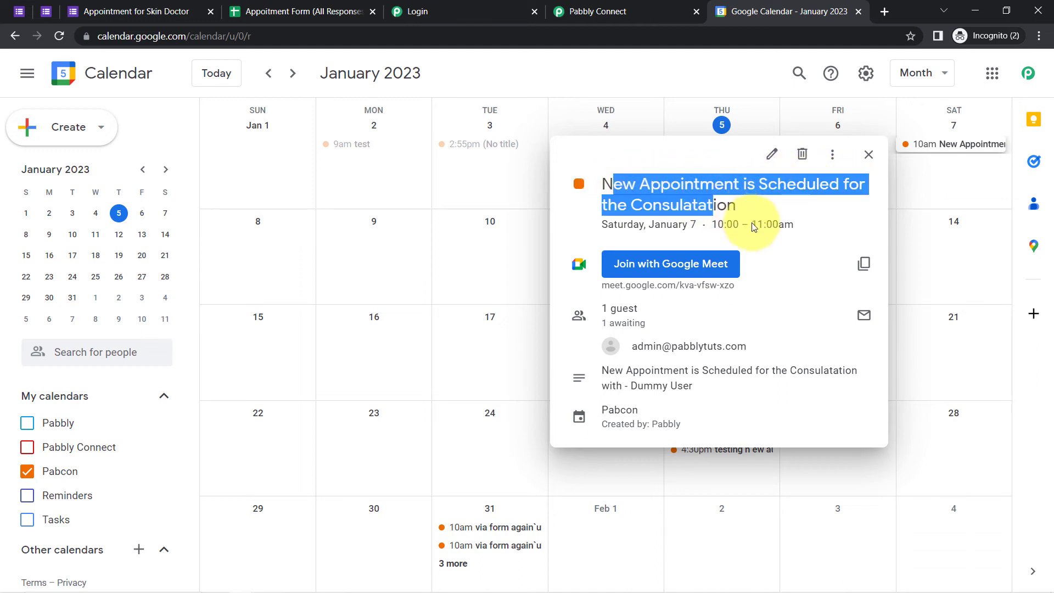
{"action": "left_click_drag", "start_coordinate": [604, 372], "coordinate": [691, 388]}
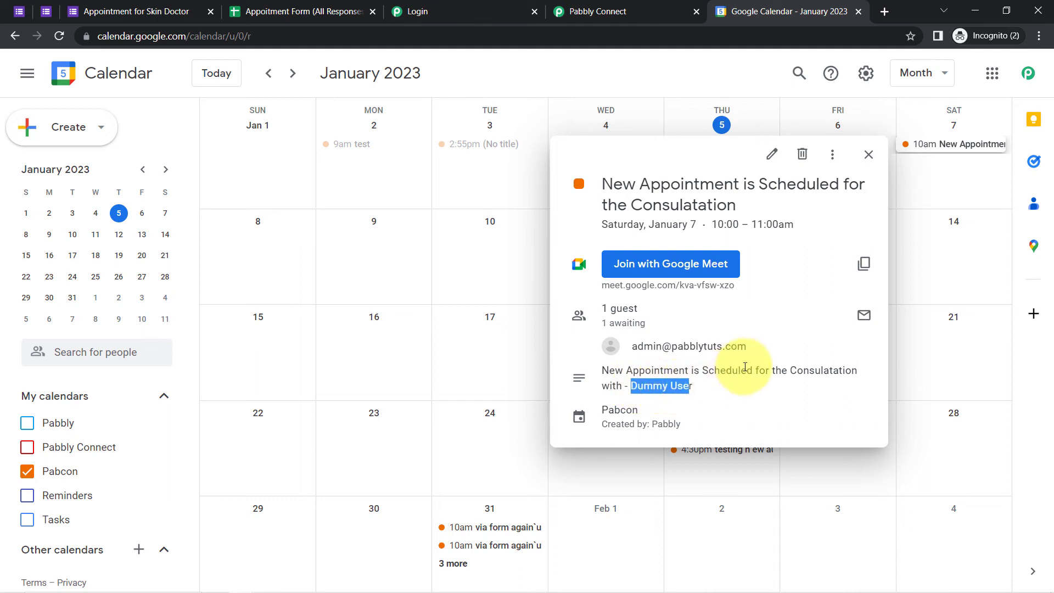
{"action": "left_click_drag", "start_coordinate": [747, 346], "coordinate": [635, 344]}
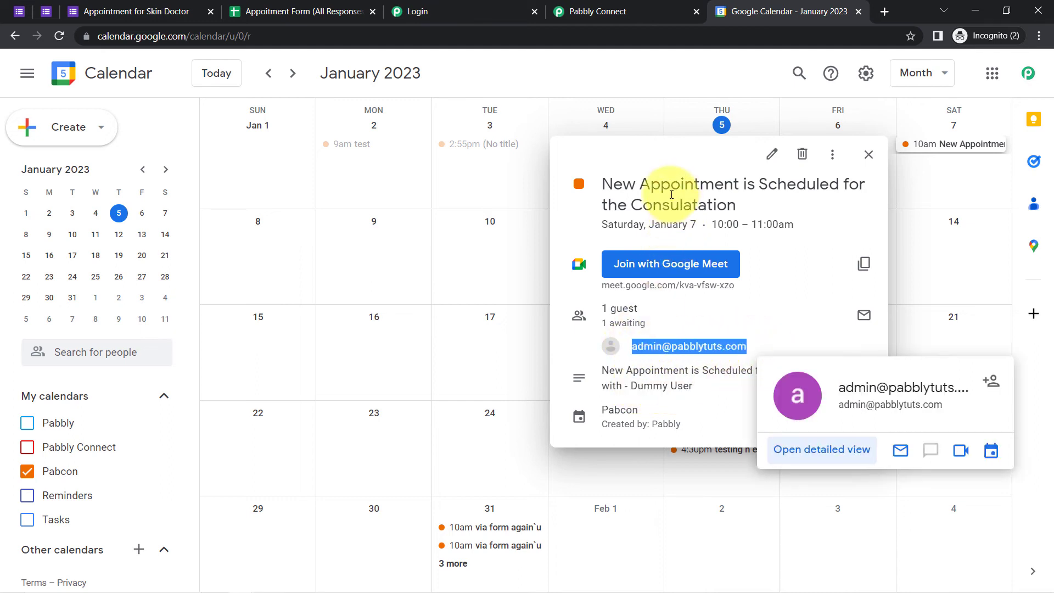
Check the appointment event's date along with its start and end times
{"action": "left_click_drag", "start_coordinate": [660, 224], "coordinate": [784, 235]}
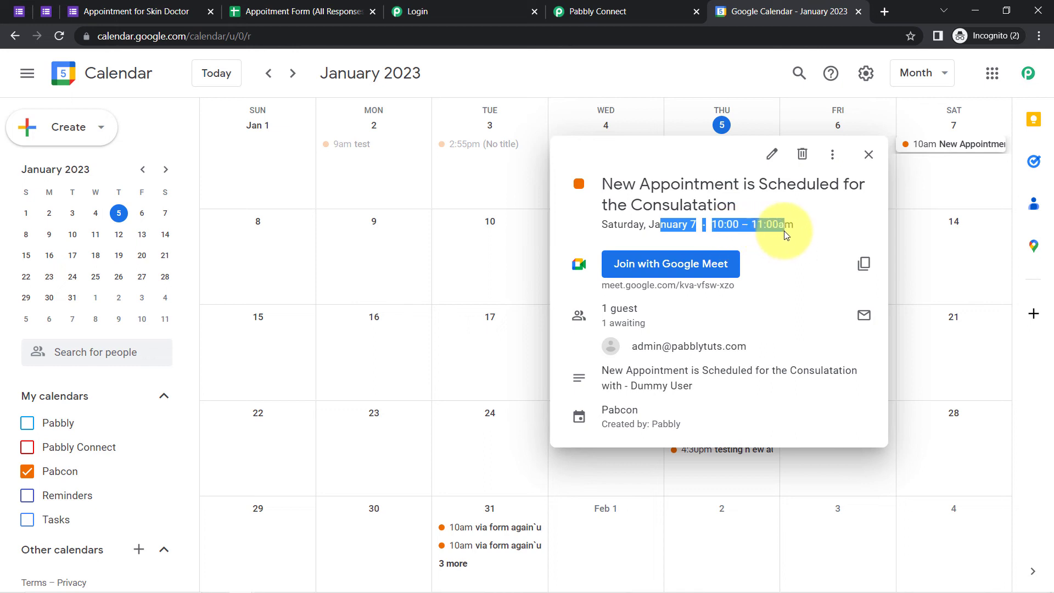
{"action": "left_click", "coordinate": [747, 228]}
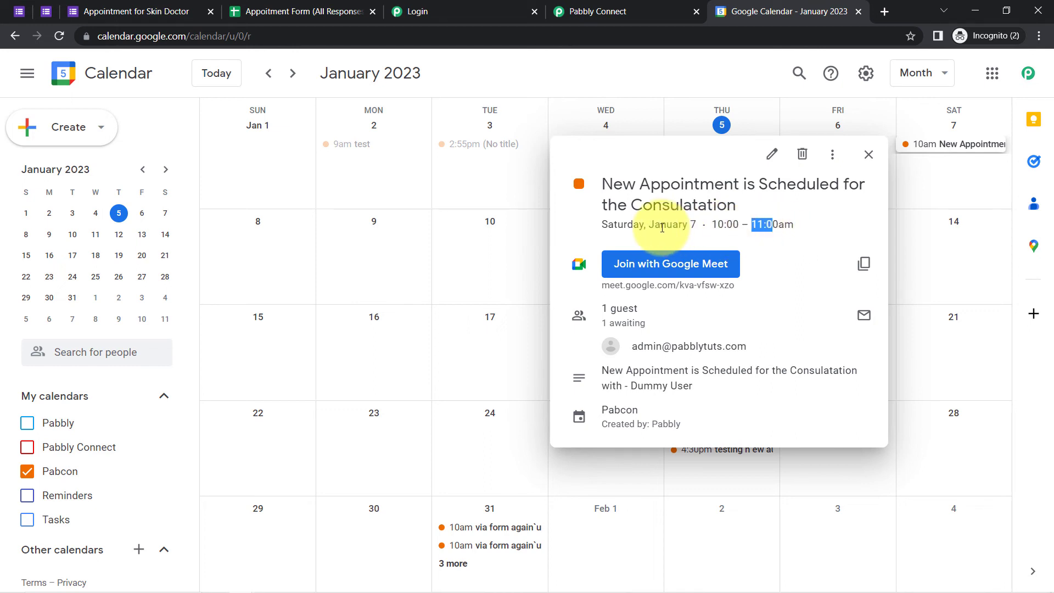
{"action": "left_click_drag", "start_coordinate": [660, 224], "coordinate": [696, 238]}
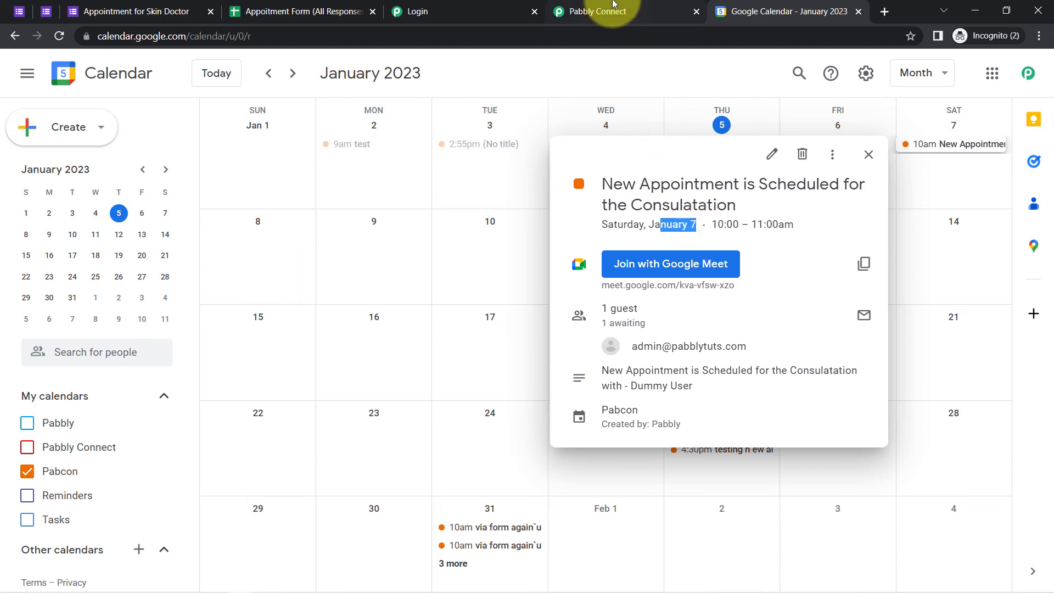
{"action": "left_click", "coordinate": [698, 221]}
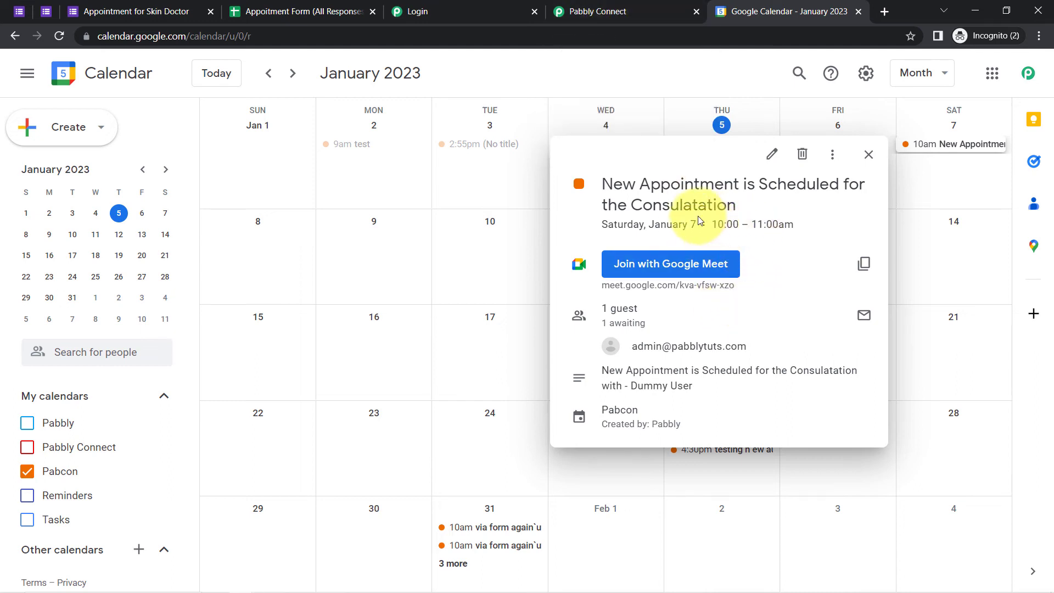
{"action": "left_click_drag", "start_coordinate": [673, 225], "coordinate": [767, 224]}
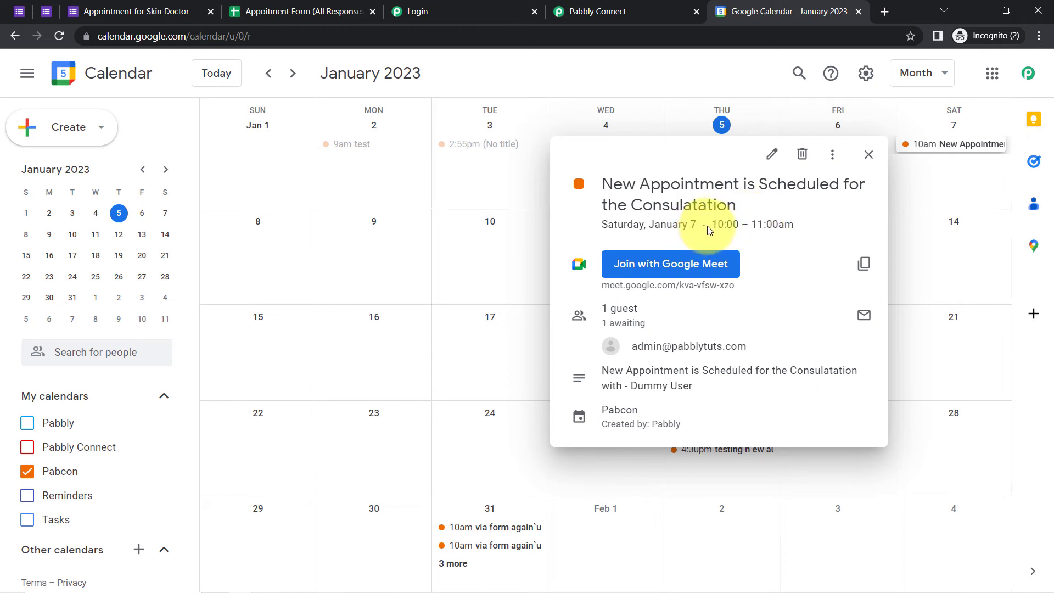
{"action": "left_click_drag", "start_coordinate": [758, 223], "coordinate": [800, 237]}
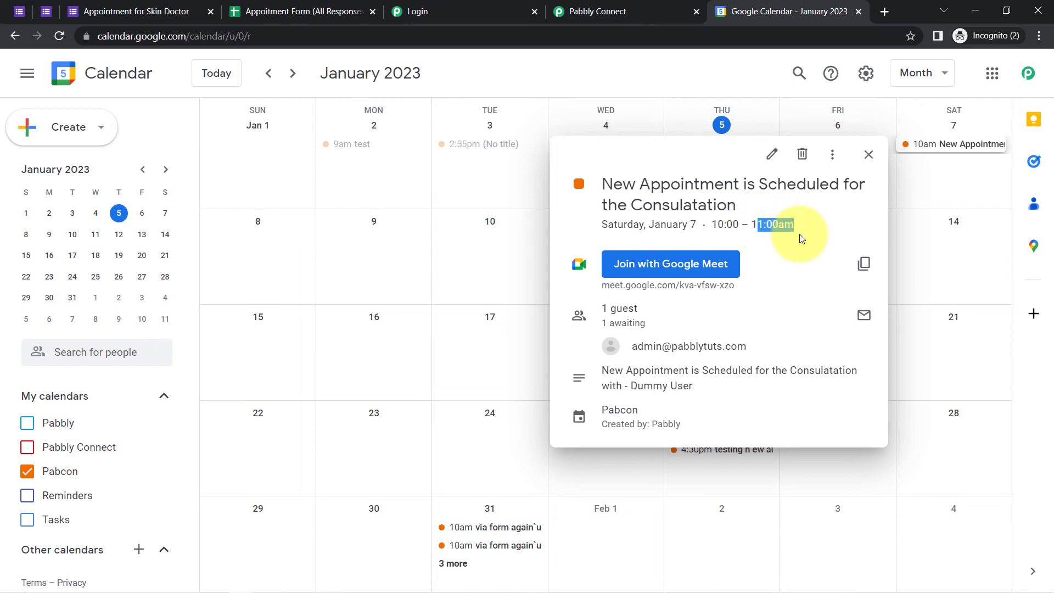
Read the UTC guidance for Start and End in Pabbly Connect and compare it with the event's date and time in Google Calendar
{"action": "left_click", "coordinate": [677, 10]}
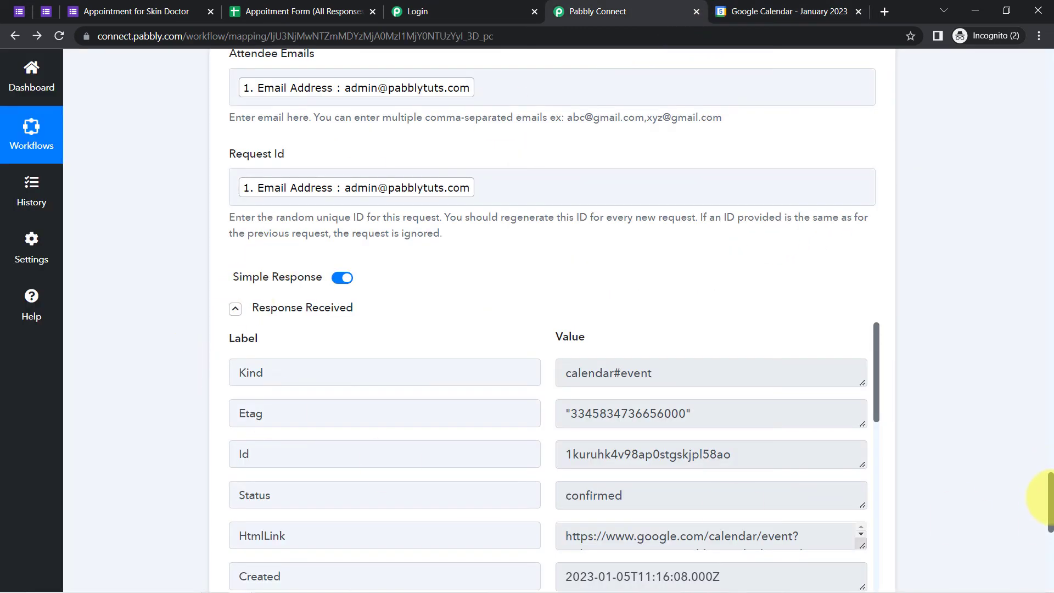
{"action": "left_click_drag", "start_coordinate": [1048, 497], "coordinate": [1047, 465]}
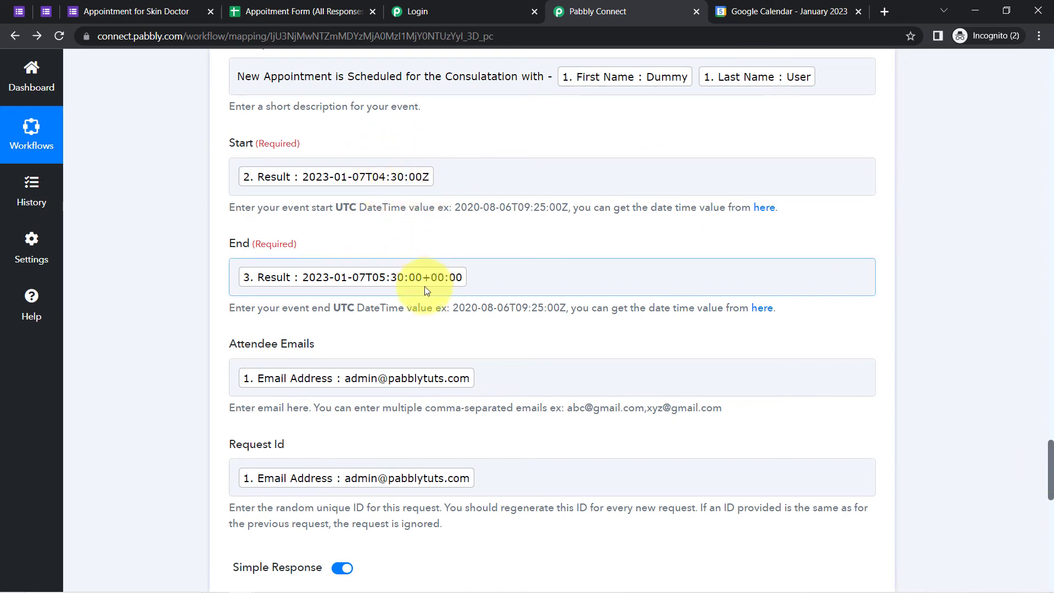
{"action": "left_click_drag", "start_coordinate": [320, 211], "coordinate": [371, 212]}
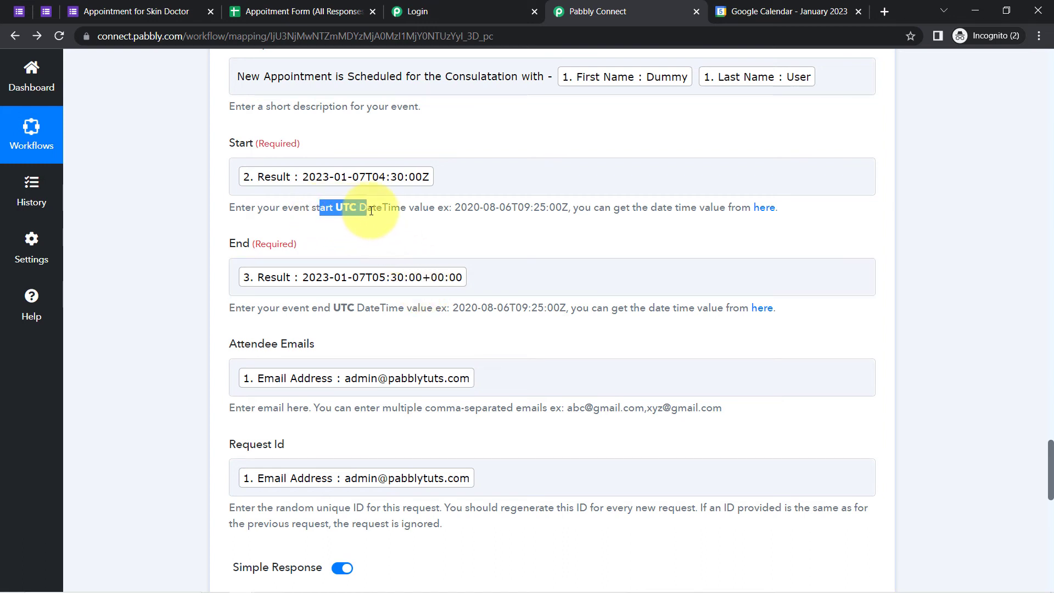
{"action": "triple_click", "coordinate": [386, 209]}
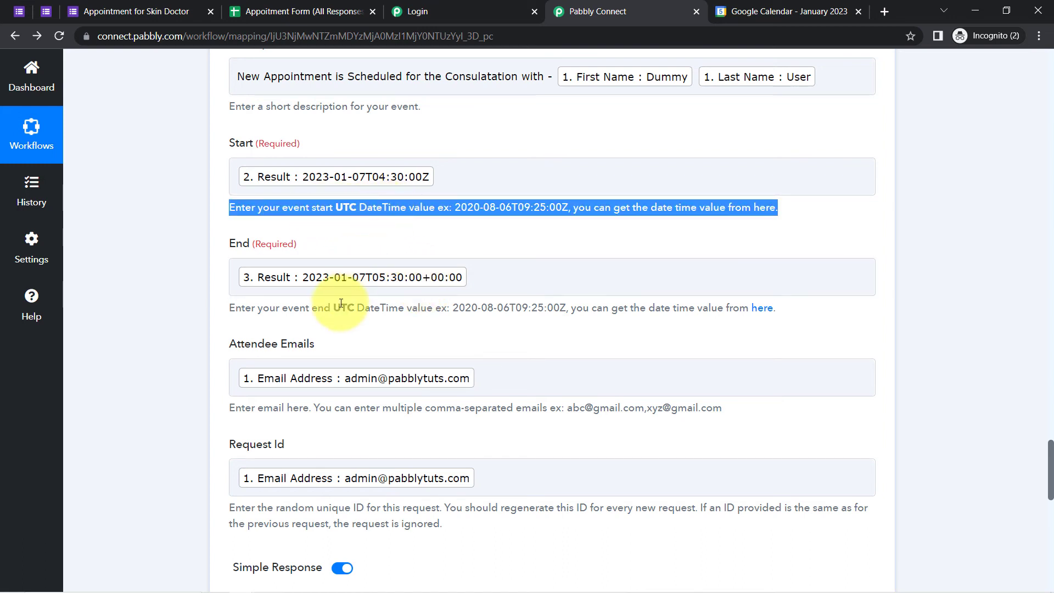
{"action": "triple_click", "coordinate": [346, 308]}
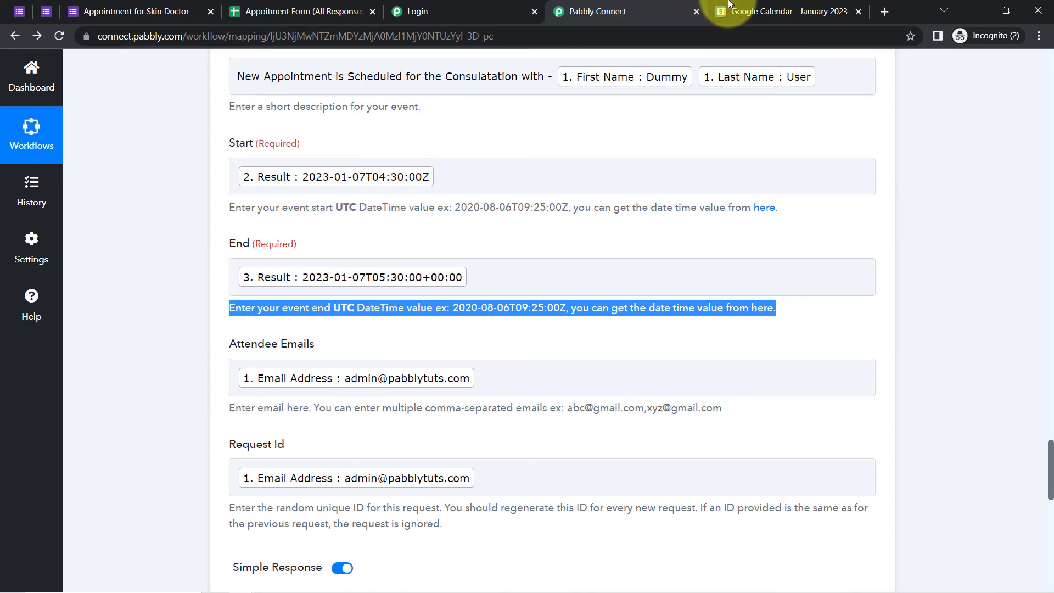
{"action": "left_click", "coordinate": [752, 11]}
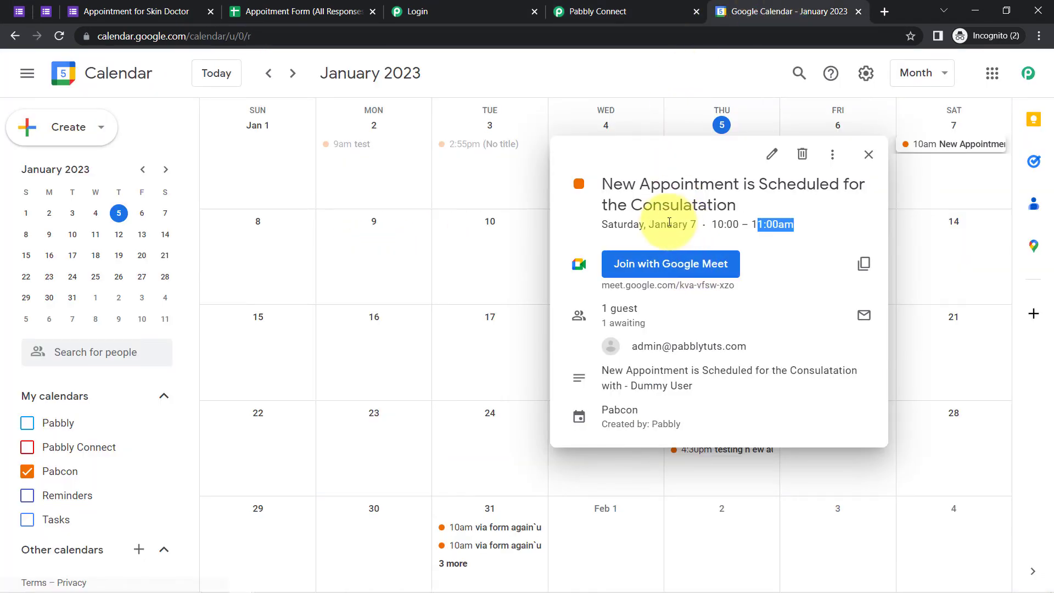
{"action": "left_click_drag", "start_coordinate": [666, 224], "coordinate": [782, 223]}
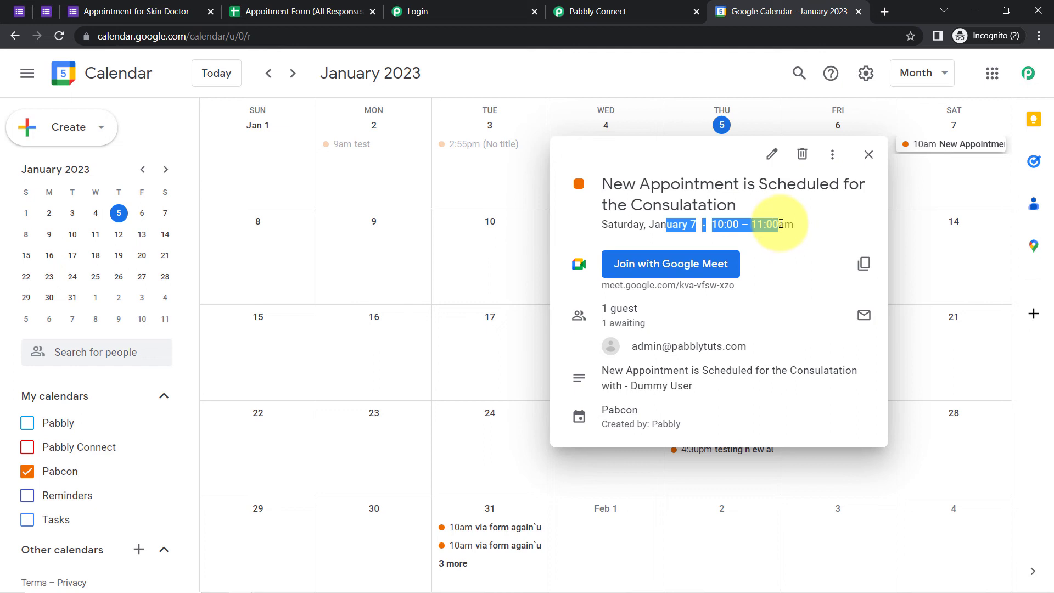
Review the instructions at the start of the Appointment for Skin Doctor form and return to Google Calendar
{"action": "left_click", "coordinate": [92, 7]}
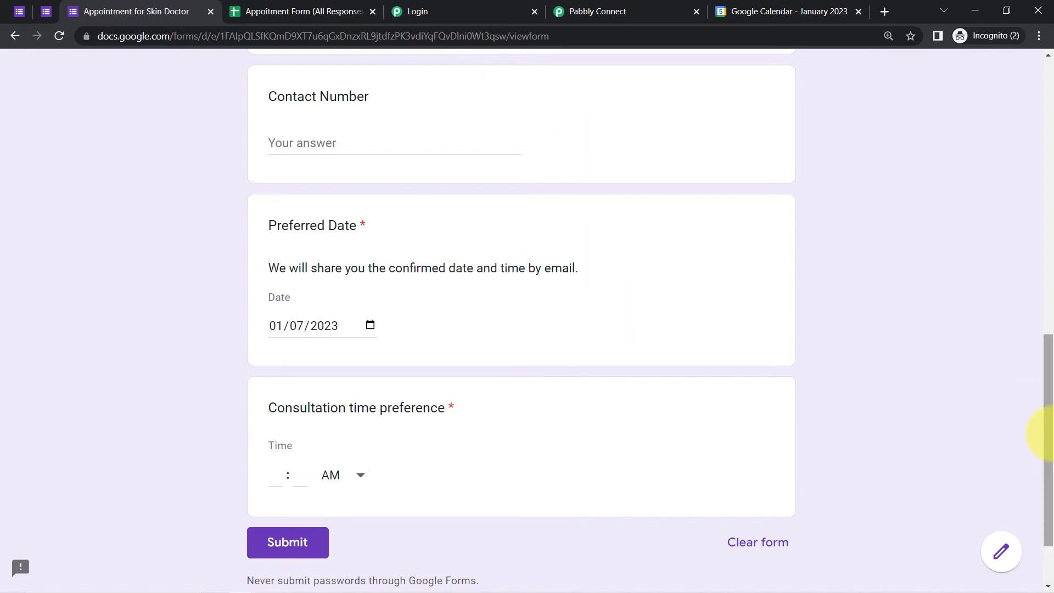
{"action": "left_click_drag", "start_coordinate": [1049, 431], "coordinate": [1050, 146]}
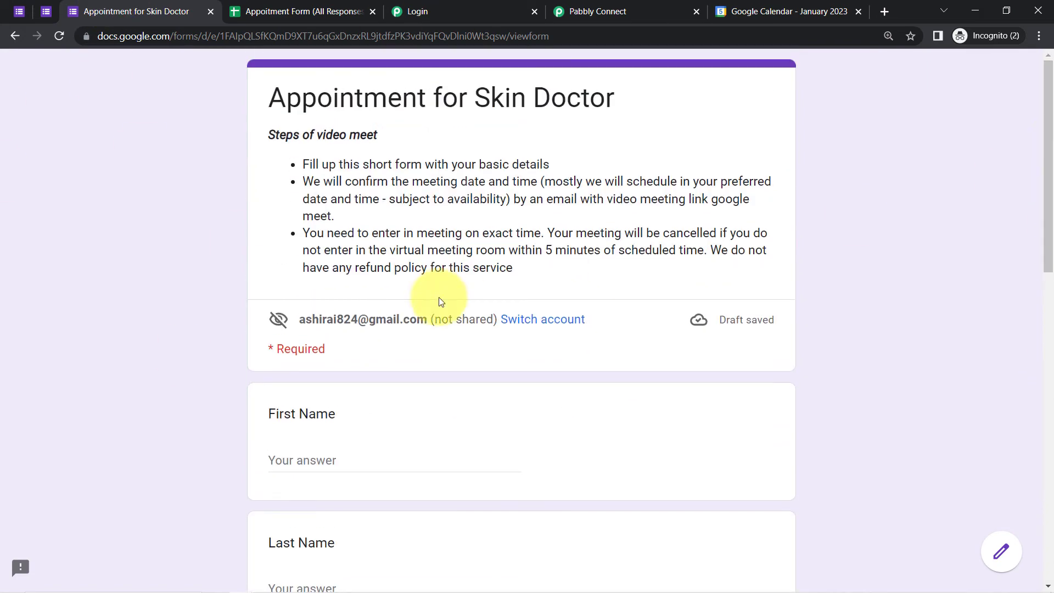
{"action": "left_click", "coordinate": [738, 6]}
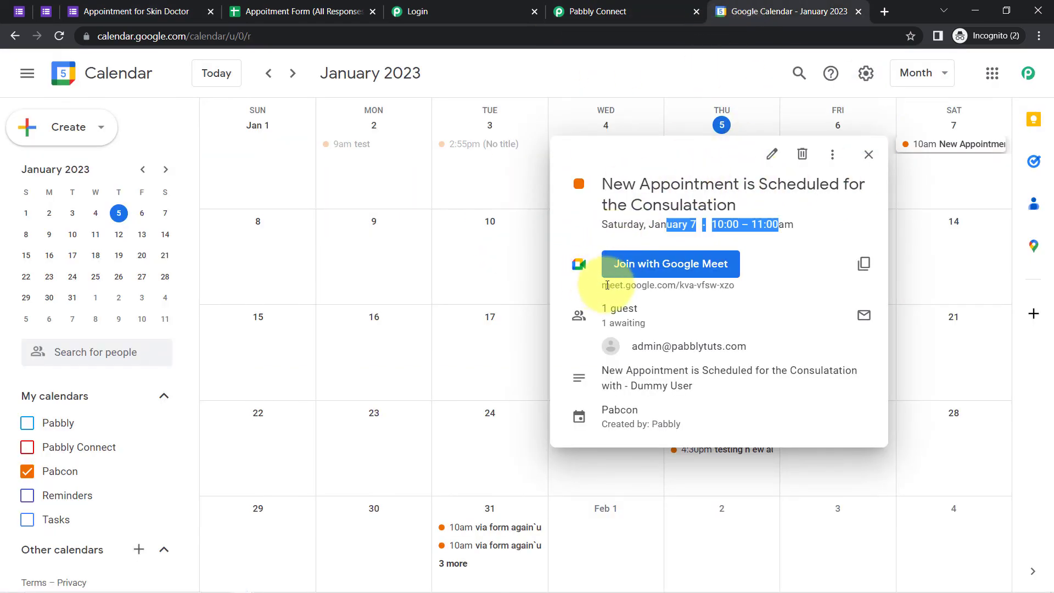
Open the event's Google Meet link, dismiss the camera and microphone permission request, and return to the calendar
{"action": "left_click", "coordinate": [677, 262]}
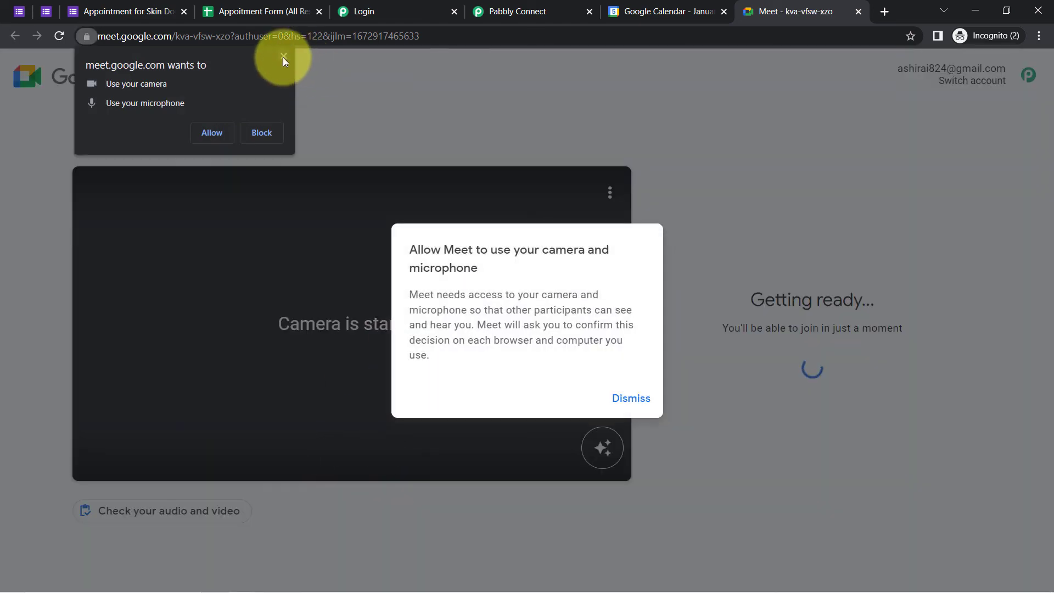
{"action": "left_click", "coordinate": [283, 58]}
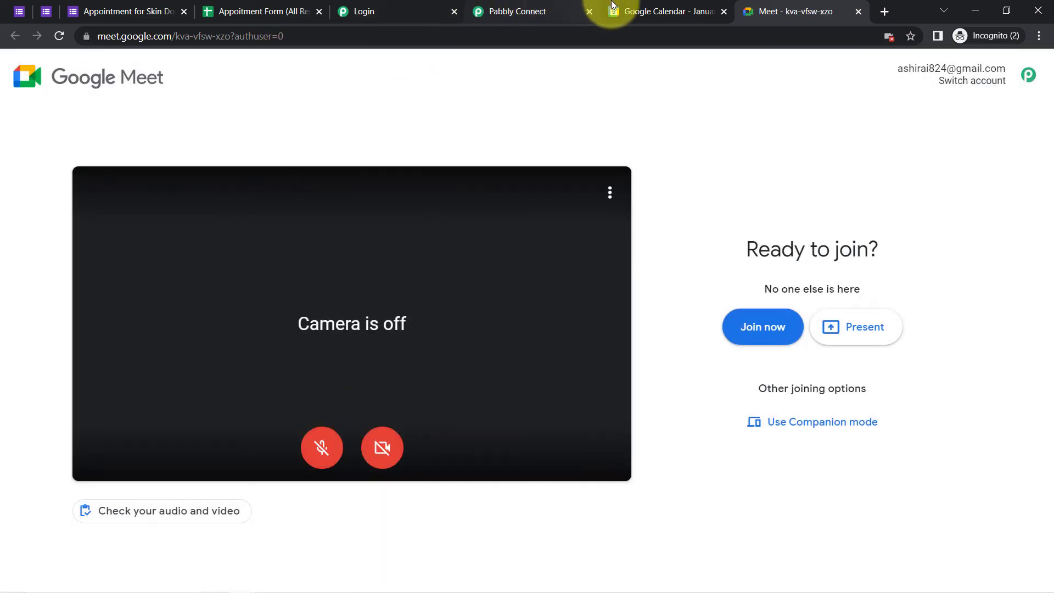
{"action": "left_click", "coordinate": [613, 5]}
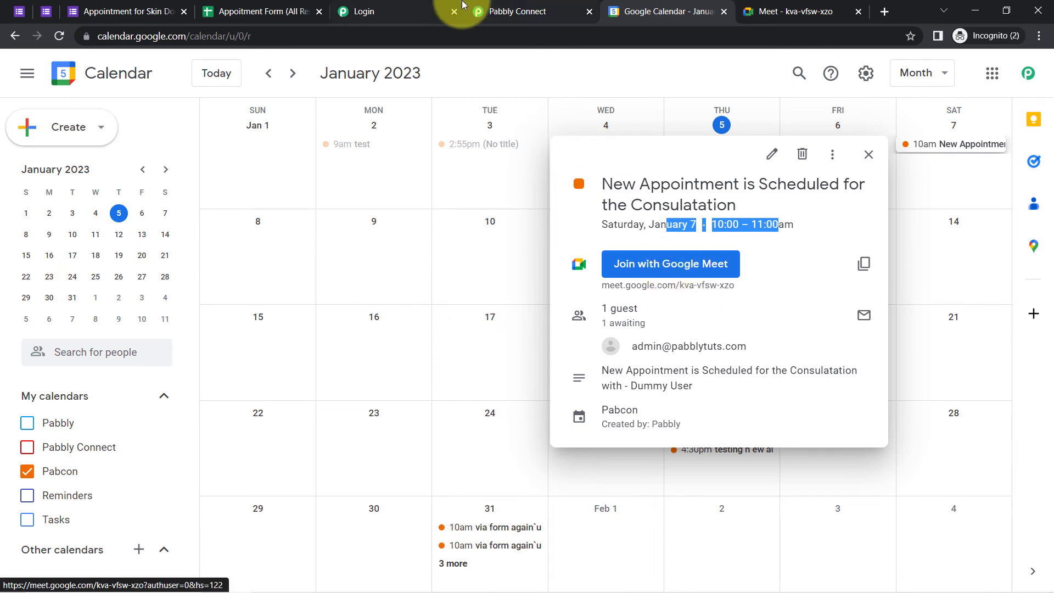
Return to Pabbly Connect and examine the Created, Updated, HangoutLink and RequestId values in the Google Meet response
{"action": "left_click", "coordinate": [501, 11]}
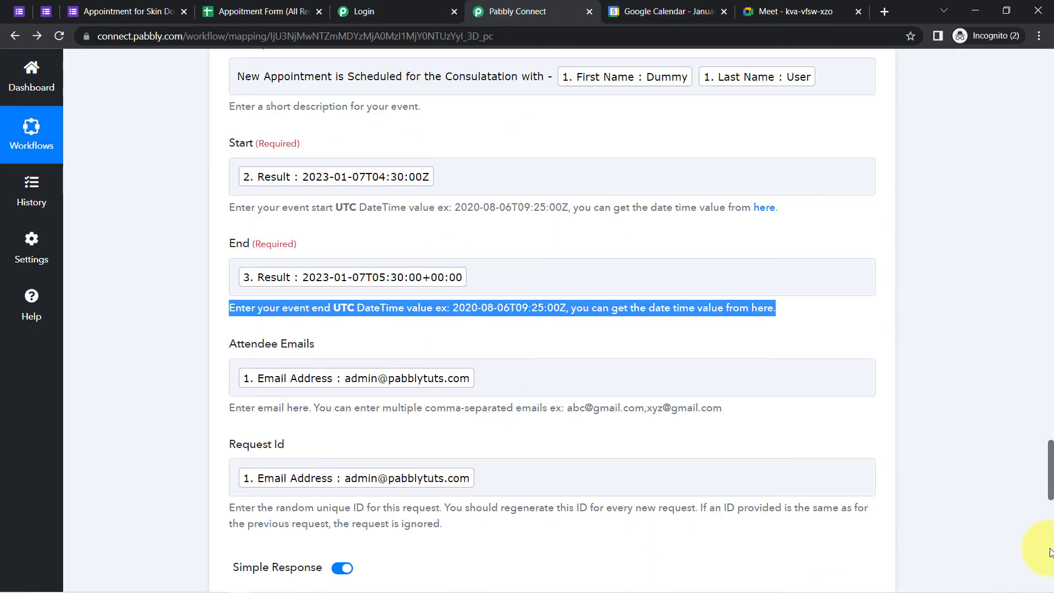
{"action": "left_click_drag", "start_coordinate": [1050, 466], "coordinate": [1050, 516]}
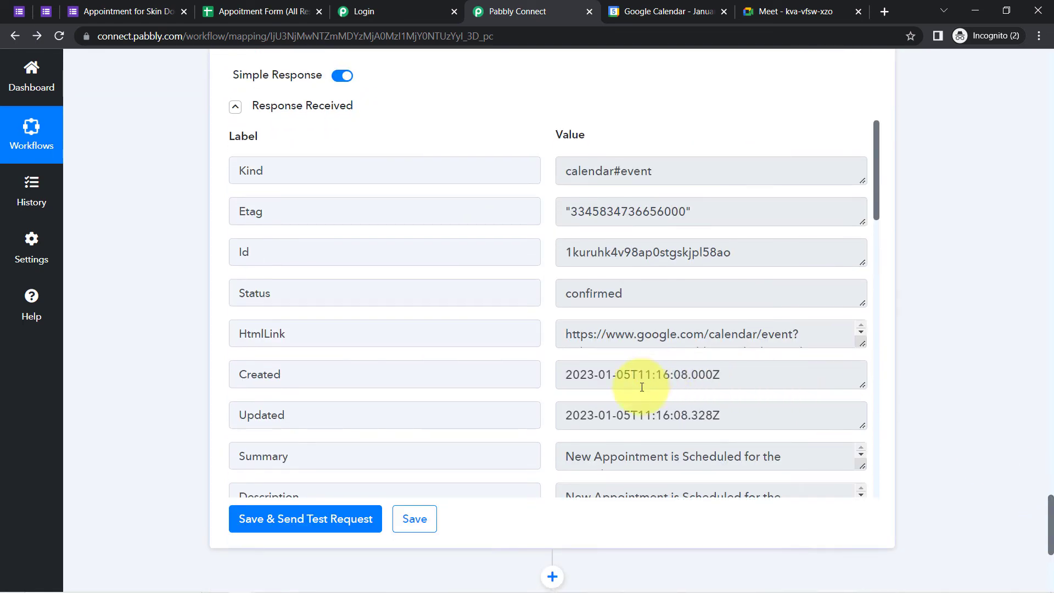
{"action": "left_click_drag", "start_coordinate": [589, 375], "coordinate": [656, 375]}
{"action": "left_click_drag", "start_coordinate": [588, 416], "coordinate": [663, 415]}
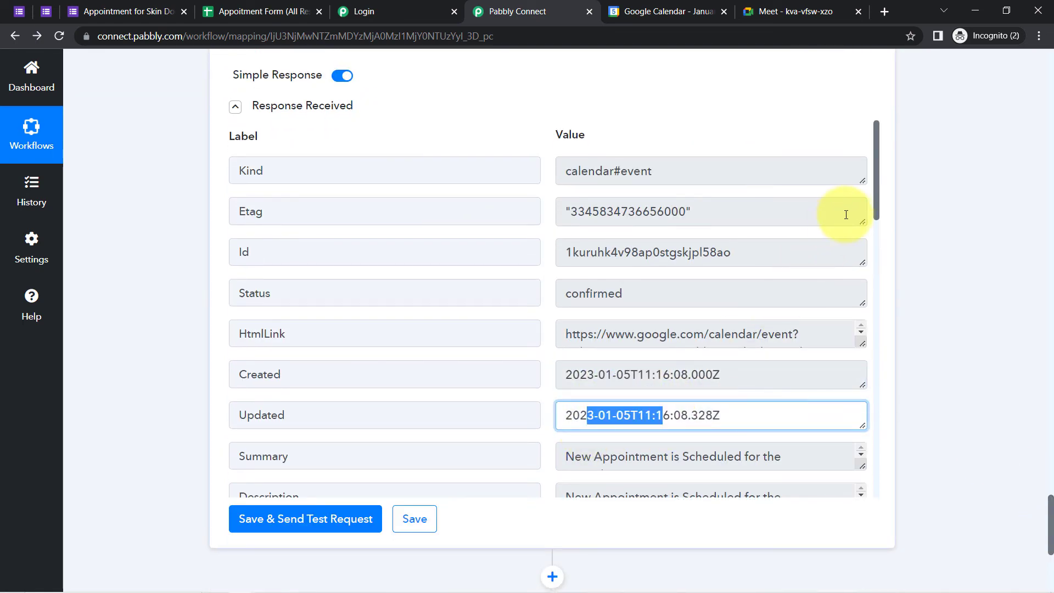
{"action": "left_click_drag", "start_coordinate": [874, 224], "coordinate": [903, 402]}
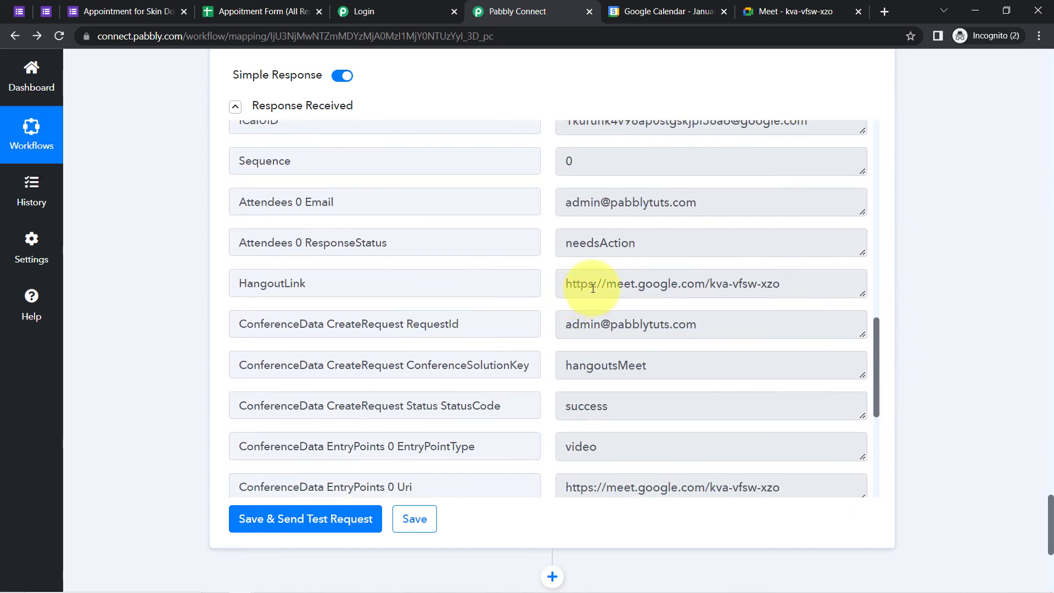
{"action": "left_click_drag", "start_coordinate": [566, 284], "coordinate": [596, 294]}
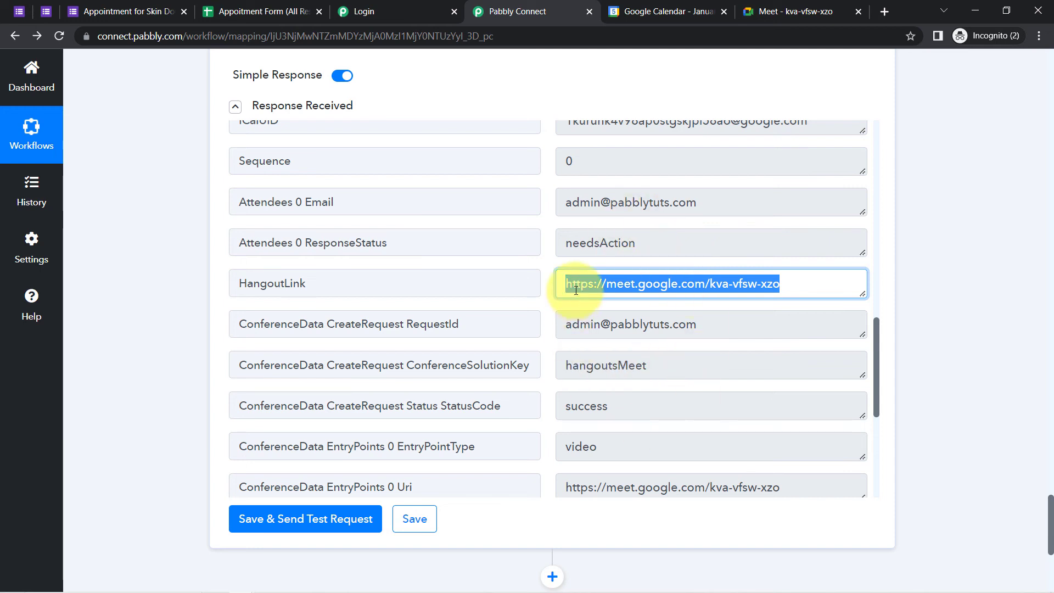
{"action": "triple_click", "coordinate": [605, 317]}
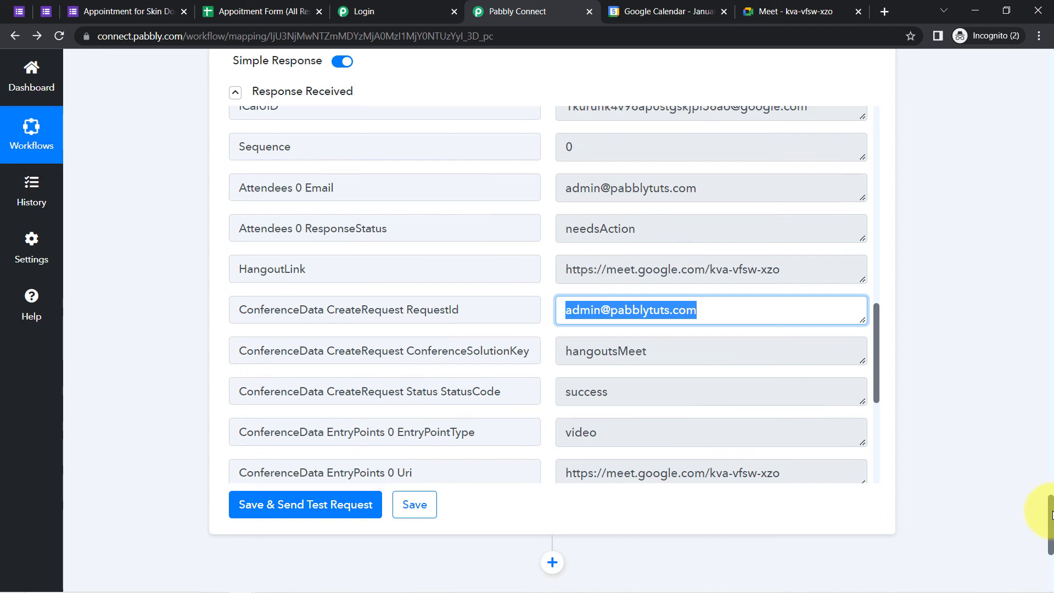
Add a Gmail action after the Google Meet step with Send Email as its action event
{"action": "left_click_drag", "start_coordinate": [1046, 501], "coordinate": [1045, 551]}
{"action": "left_click", "coordinate": [552, 276]}
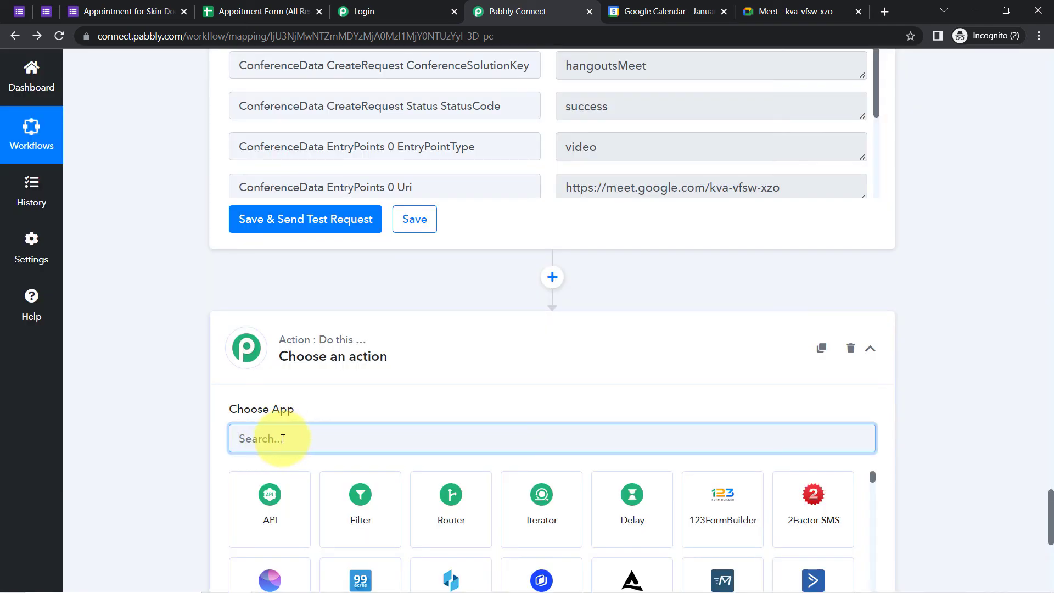
{"action": "type", "text": "gmai"}
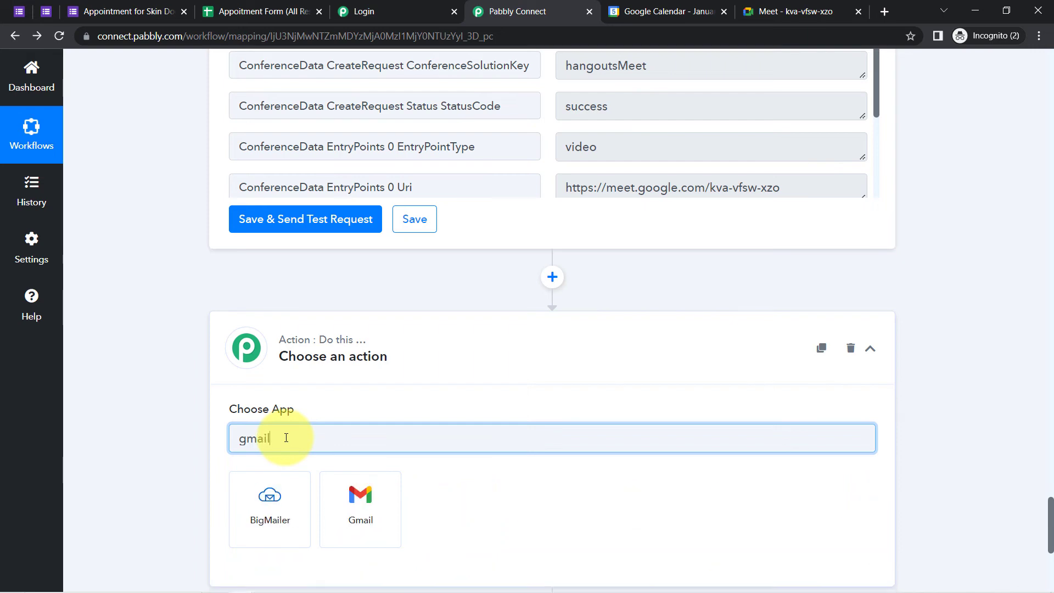
{"action": "type", "text": "l"}
{"action": "left_click", "coordinate": [360, 501]}
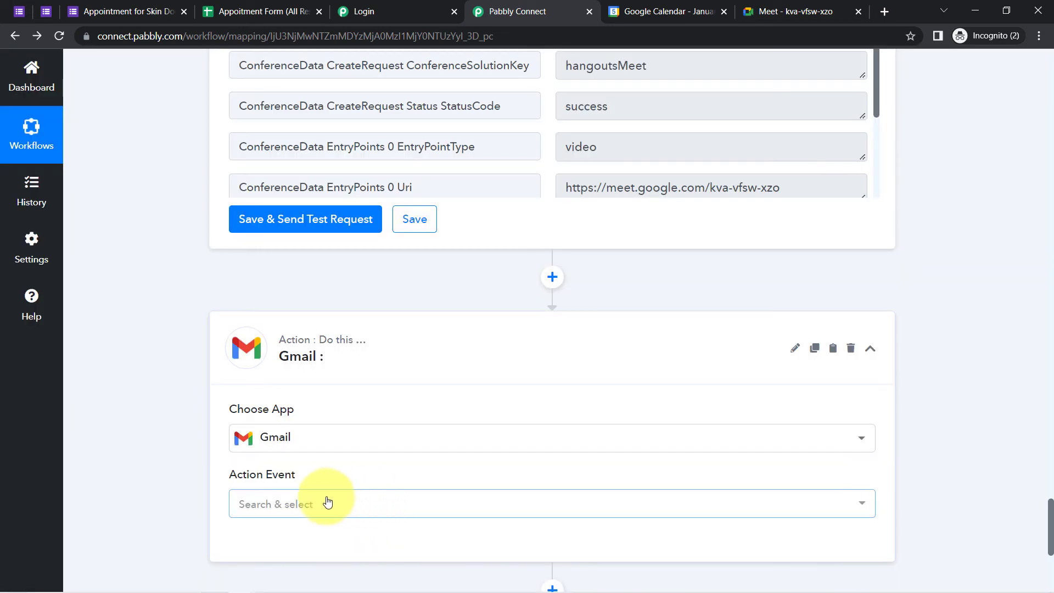
{"action": "left_click", "coordinate": [329, 499]}
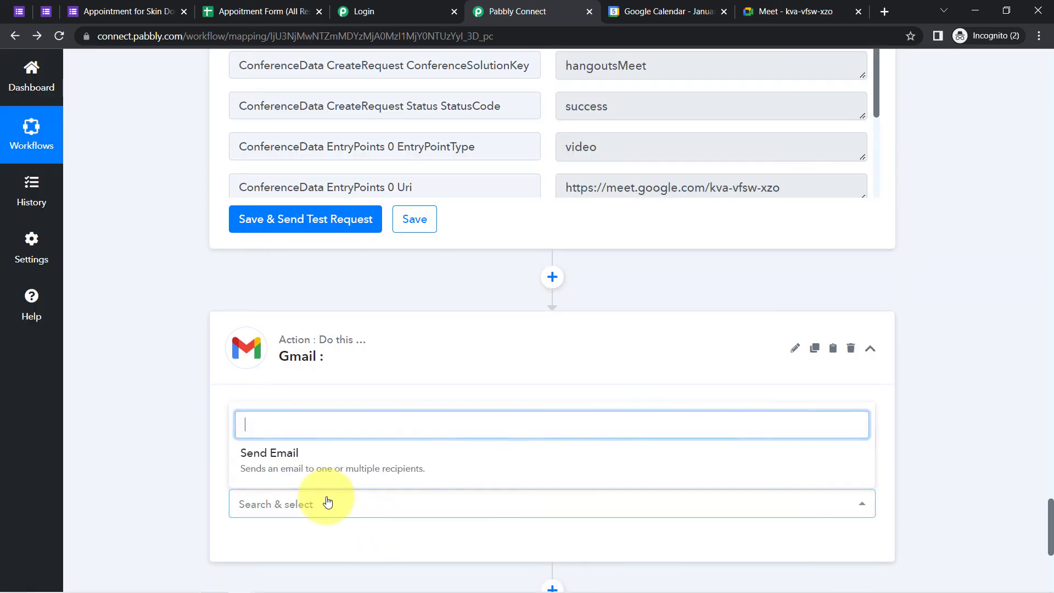
{"action": "left_click", "coordinate": [290, 463]}
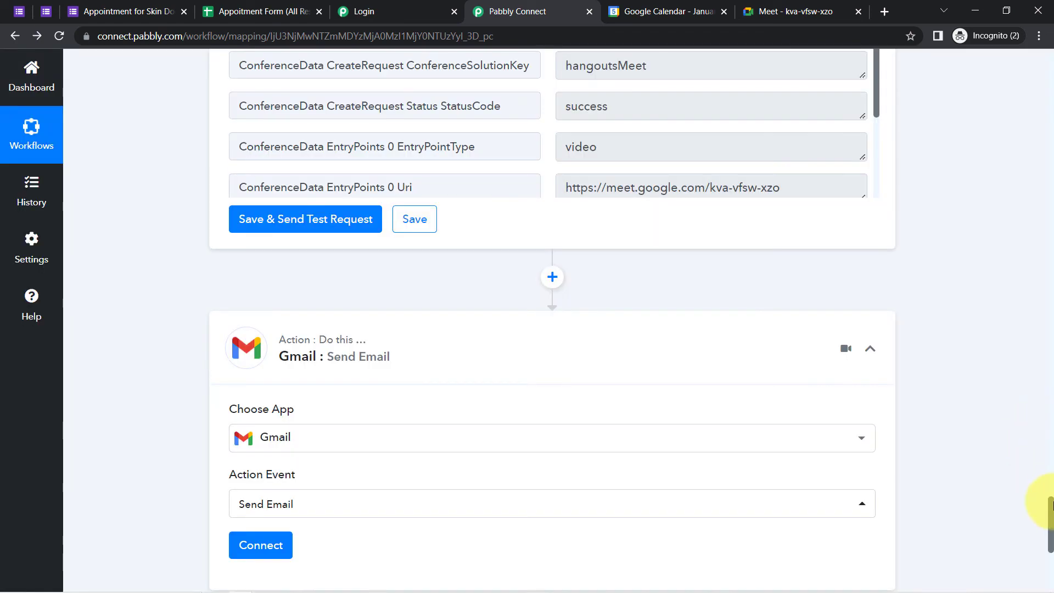
Connect the Gmail action using the existing Gmail #2 connection
{"action": "left_click_drag", "start_coordinate": [1049, 508], "coordinate": [1037, 536]}
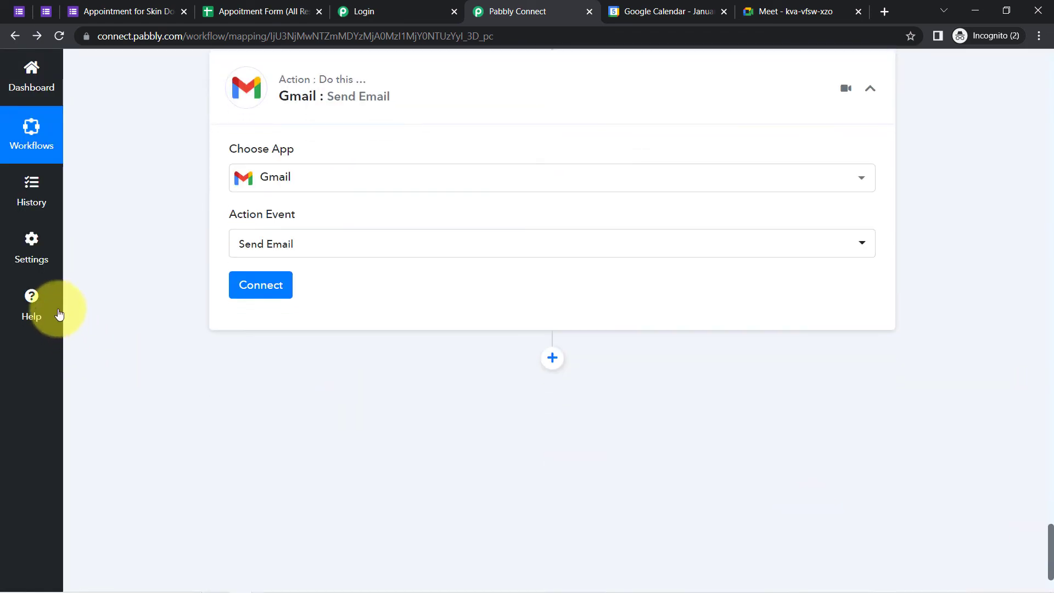
{"action": "left_click", "coordinate": [253, 286]}
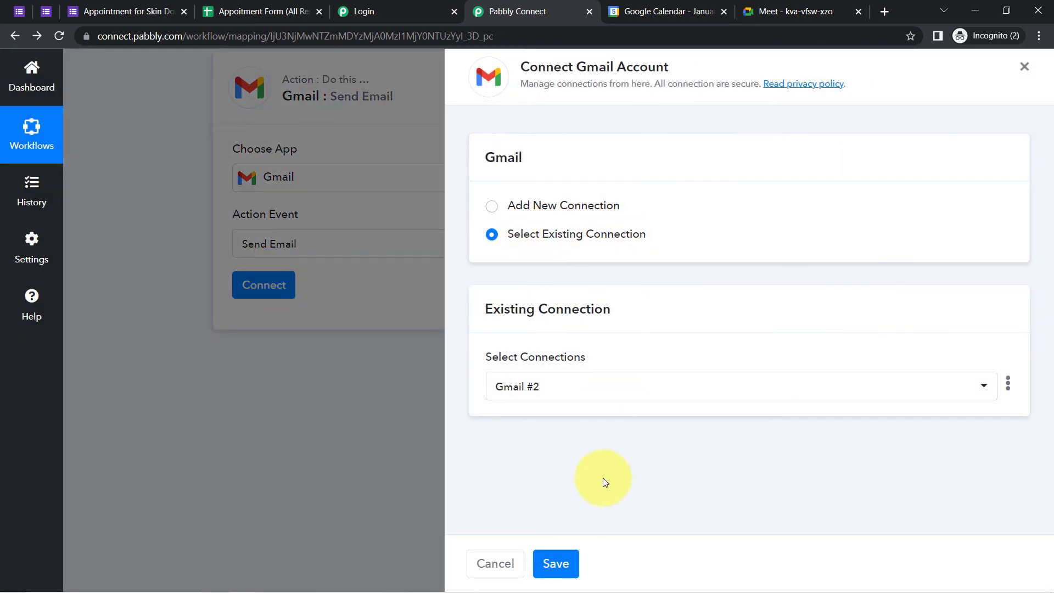
{"action": "left_click", "coordinate": [555, 562]}
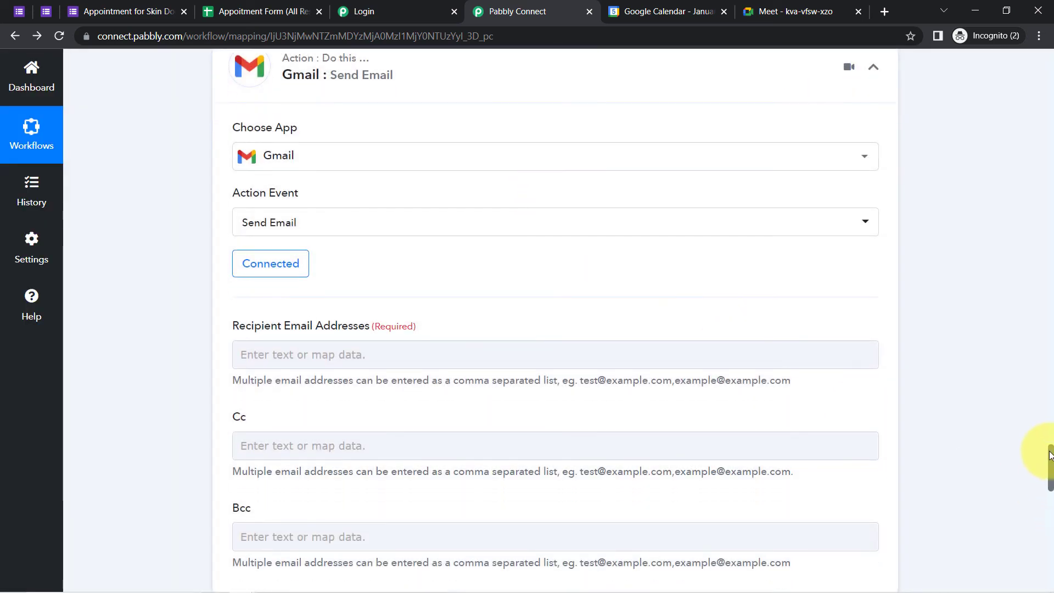
Map the Email Address from the Google Forms response to the Gmail action's recipient email addresses
{"action": "left_click_drag", "start_coordinate": [1050, 452], "coordinate": [1050, 465]}
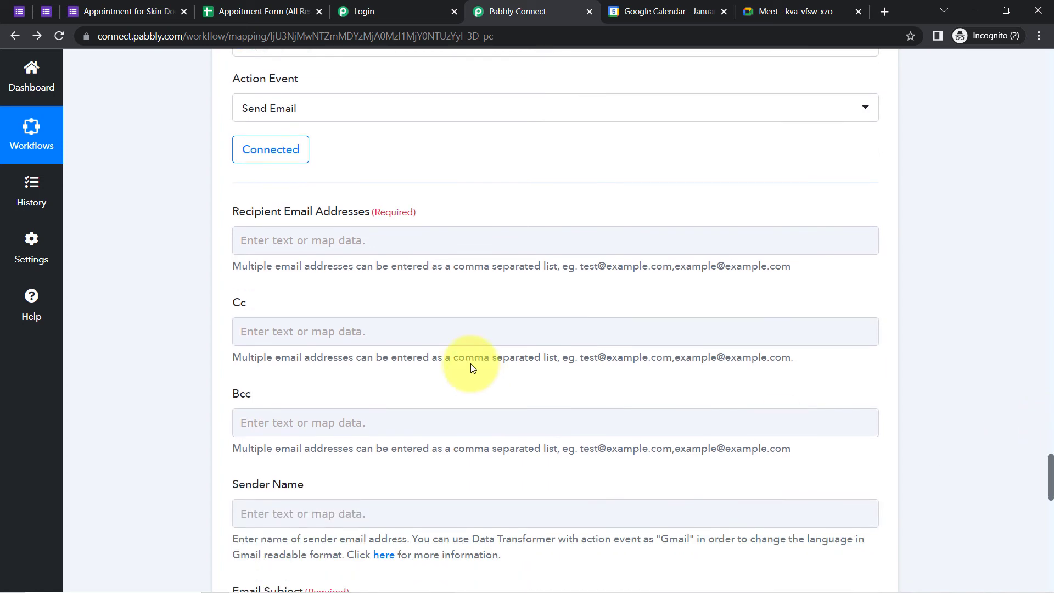
{"action": "left_click", "coordinate": [324, 238]}
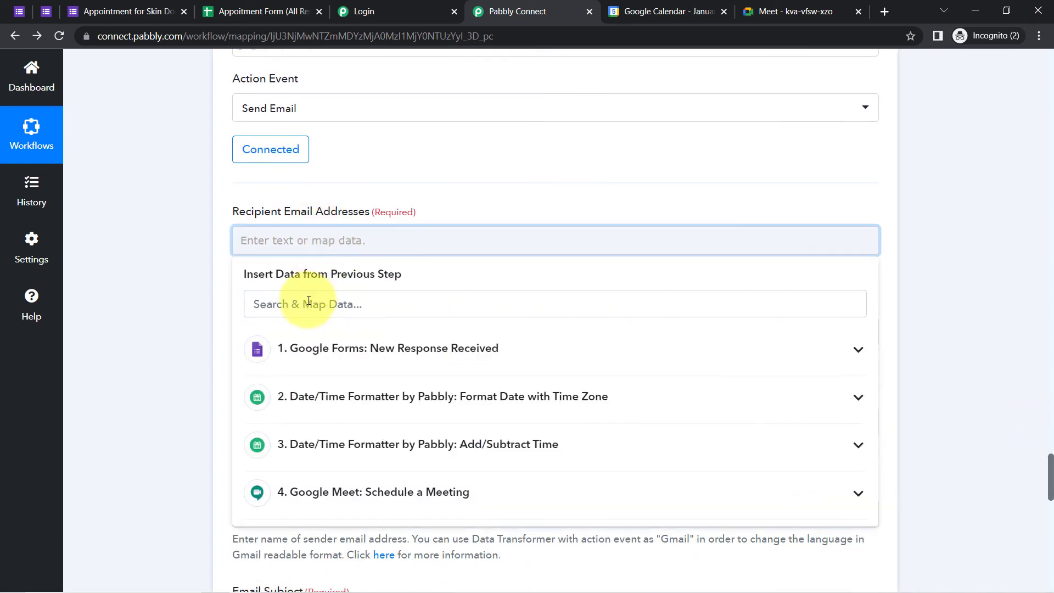
{"action": "left_click", "coordinate": [248, 217]}
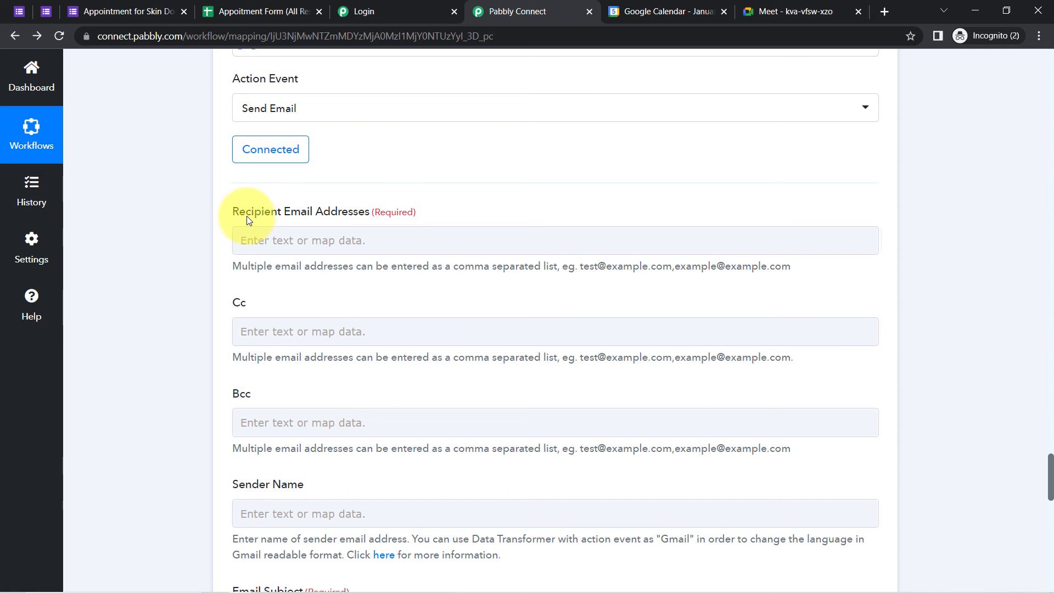
{"action": "left_click_drag", "start_coordinate": [246, 218], "coordinate": [379, 212]}
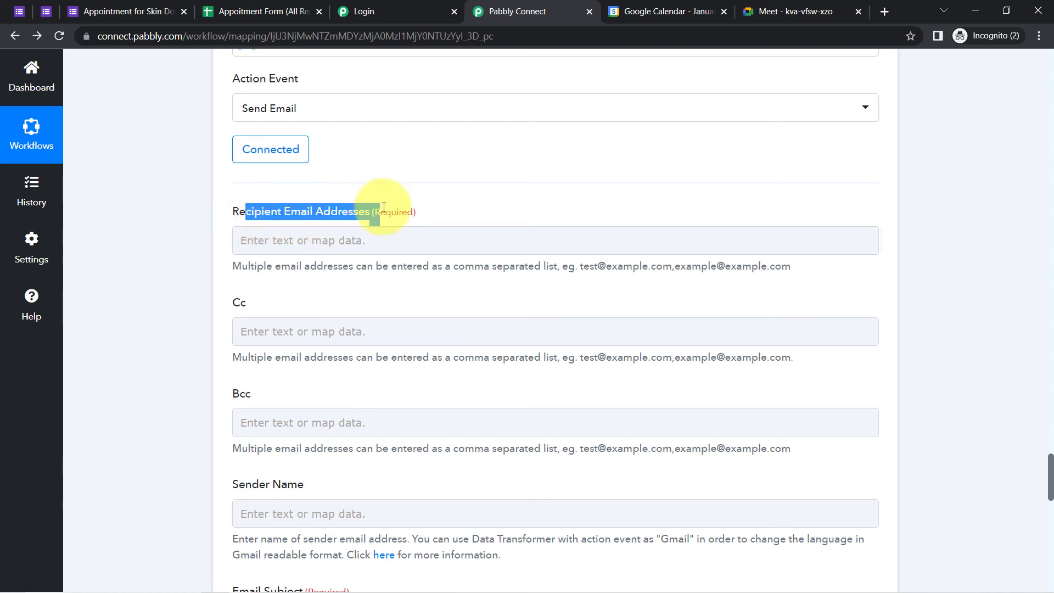
{"action": "left_click", "coordinate": [263, 239]}
{"action": "left_click", "coordinate": [278, 347]}
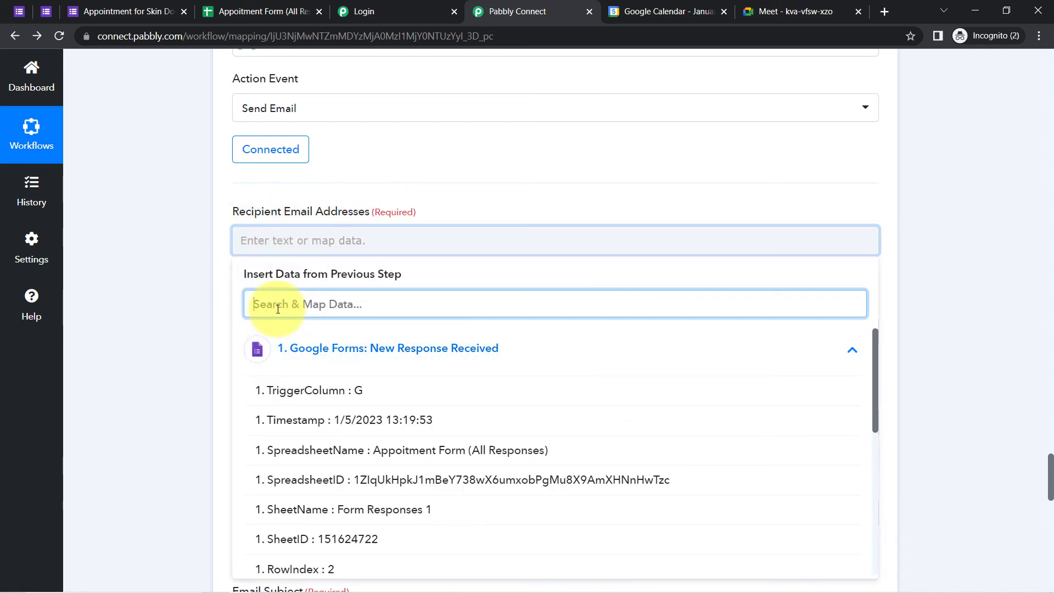
{"action": "type", "text": "@"}
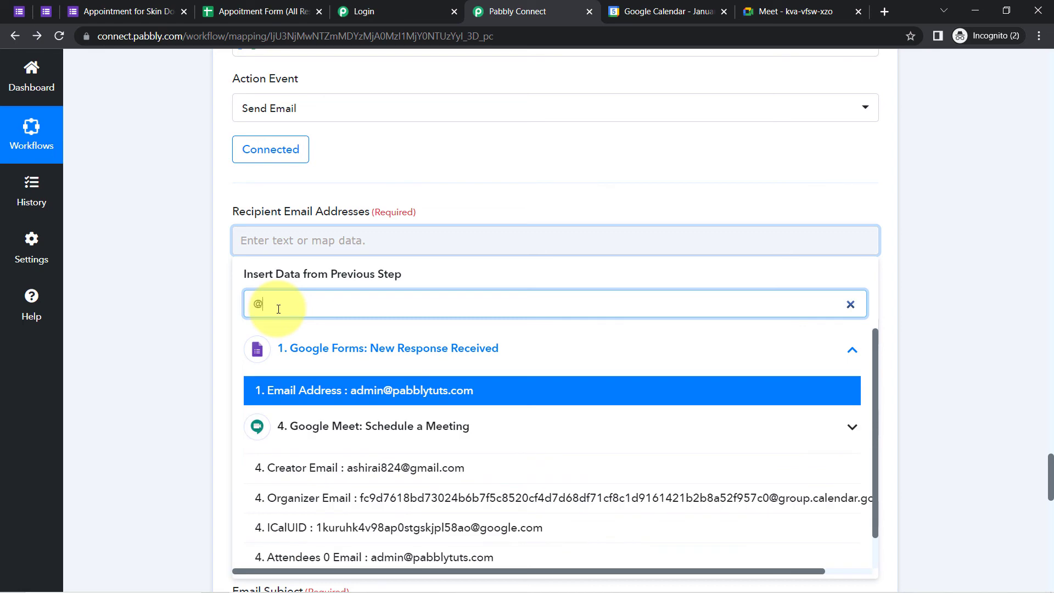
{"action": "left_click", "coordinate": [420, 390]}
{"action": "left_click", "coordinate": [177, 298]}
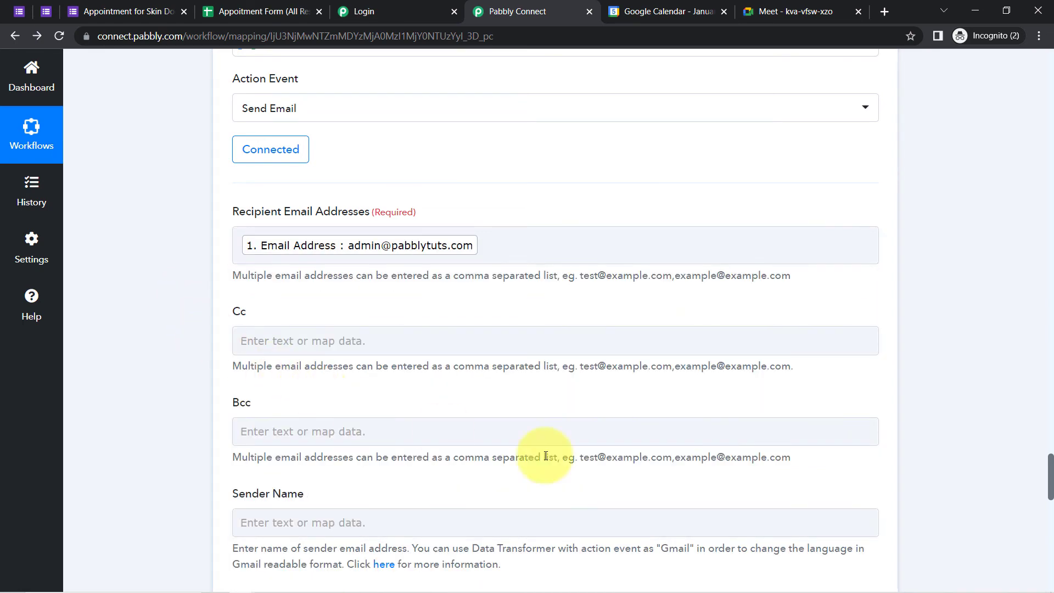
Set the email's sender name to "Pabbly"
{"action": "left_click_drag", "start_coordinate": [1049, 489], "coordinate": [1049, 515]}
{"action": "left_click", "coordinate": [331, 214]}
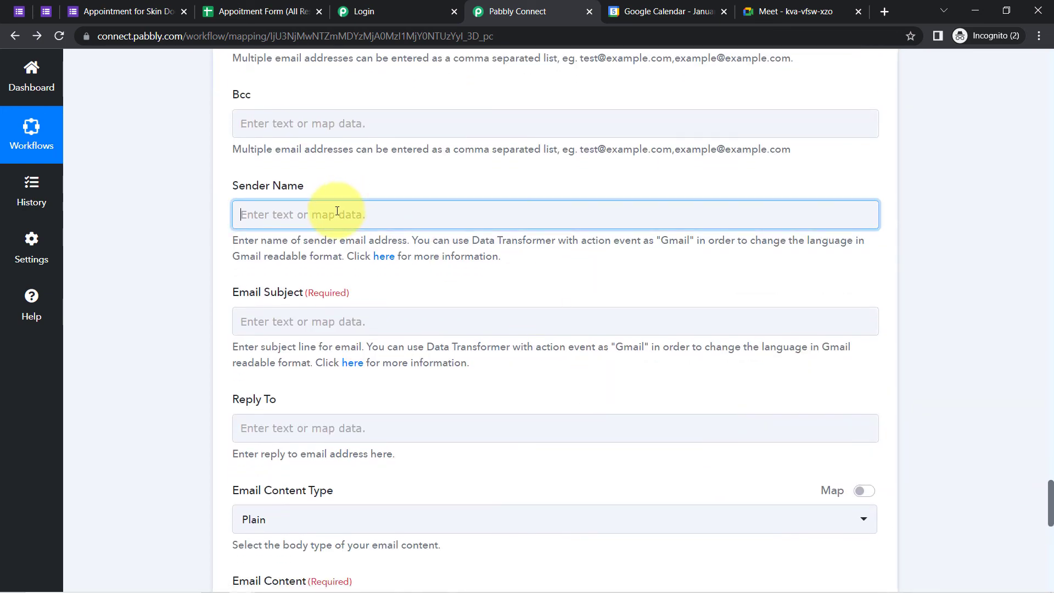
{"action": "type", "text": "Pabb"}
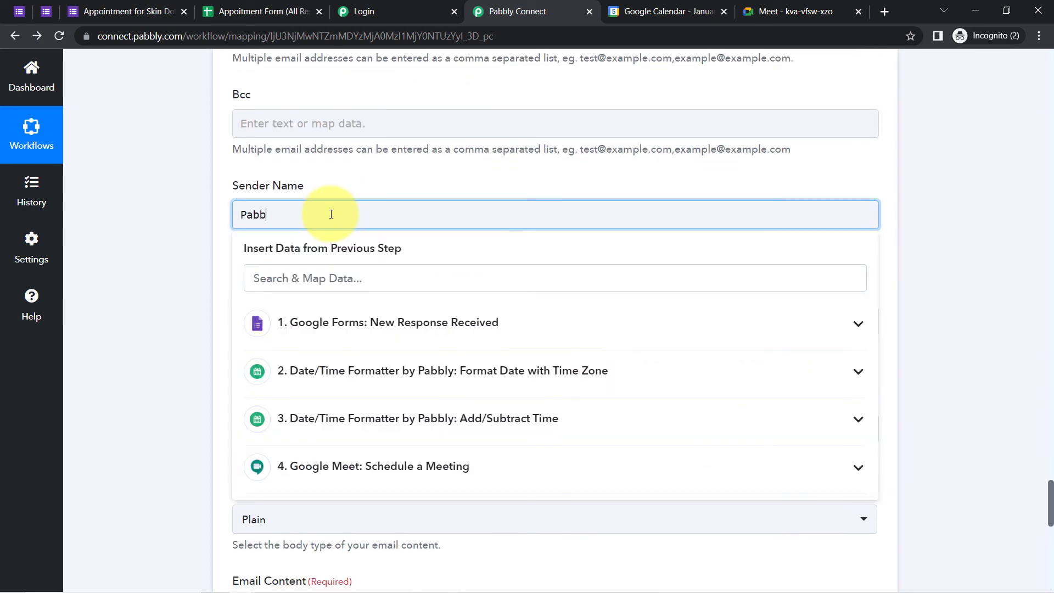
{"action": "type", "text": "ly"}
{"action": "left_click", "coordinate": [210, 233]}
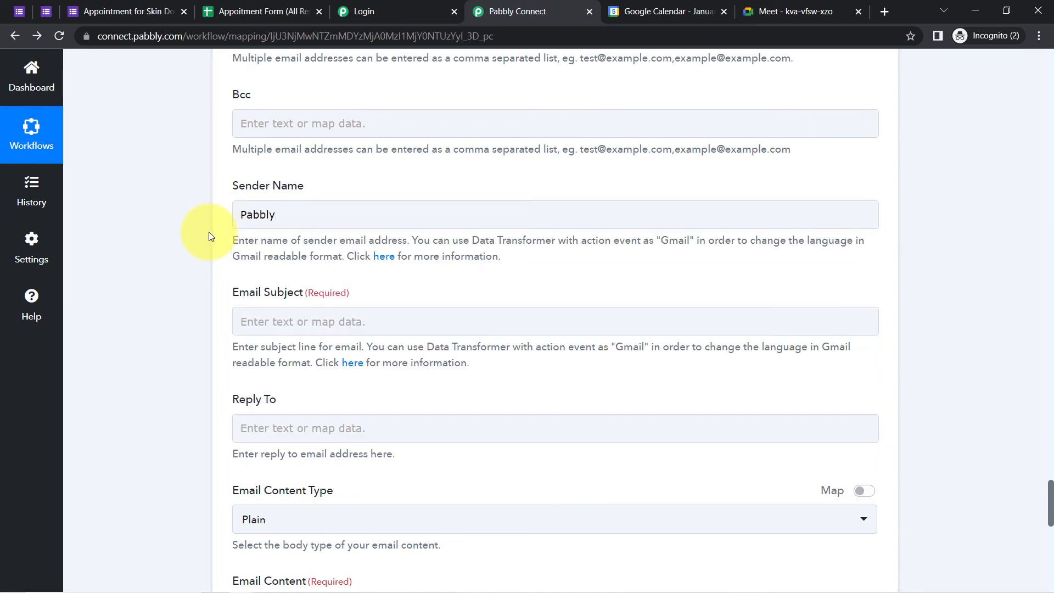
Set the email subject to "Appointment is Confirmed"
{"action": "left_click", "coordinate": [270, 320]}
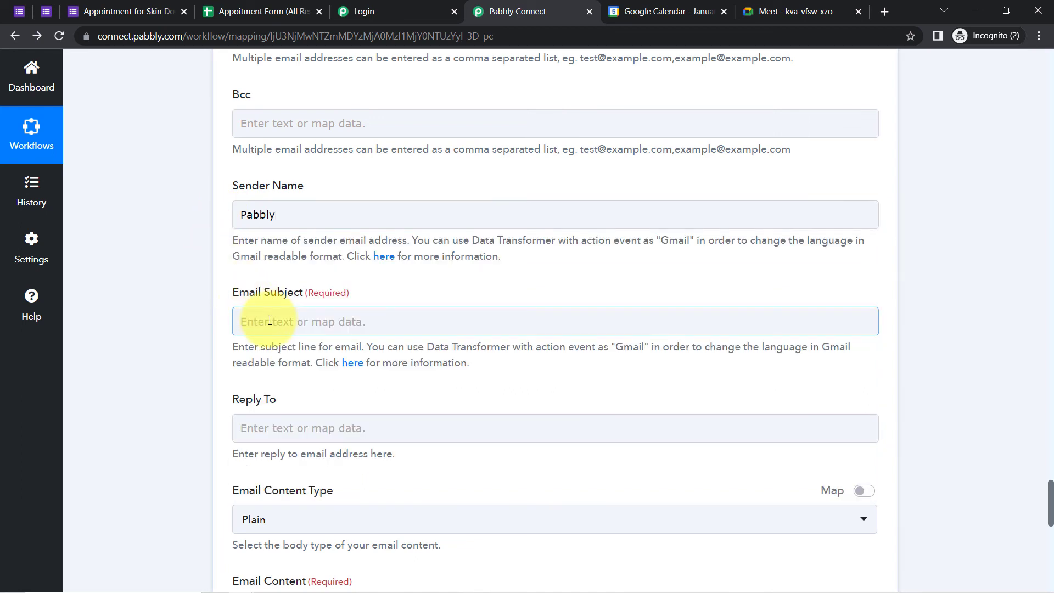
{"action": "type", "text": "Appointment is Cinfirmed"}
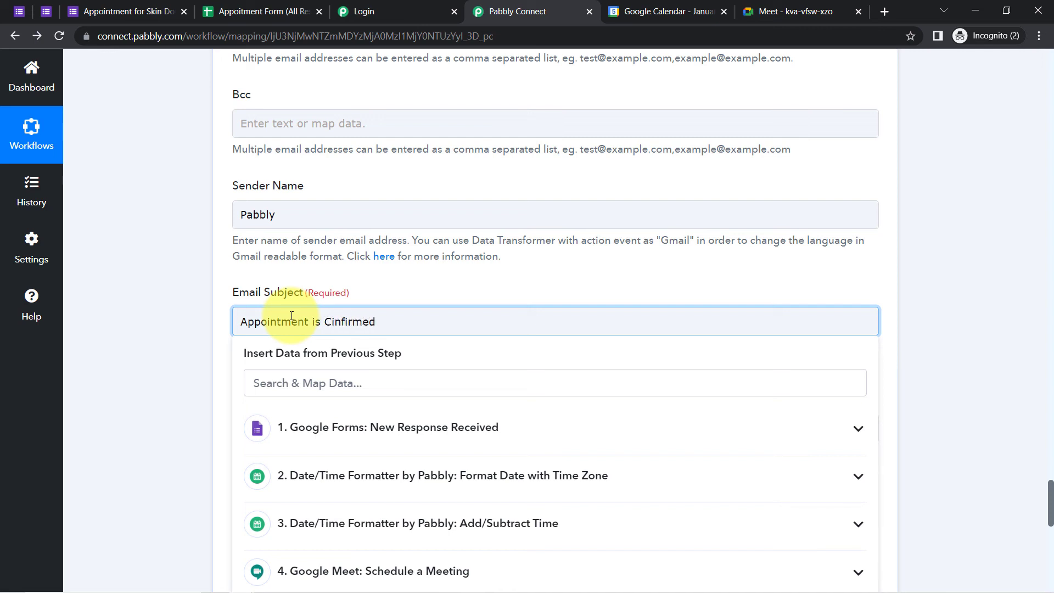
{"action": "key", "text": "Delete"}
{"action": "type", "text": "o"}
{"action": "left_click", "coordinate": [179, 365]}
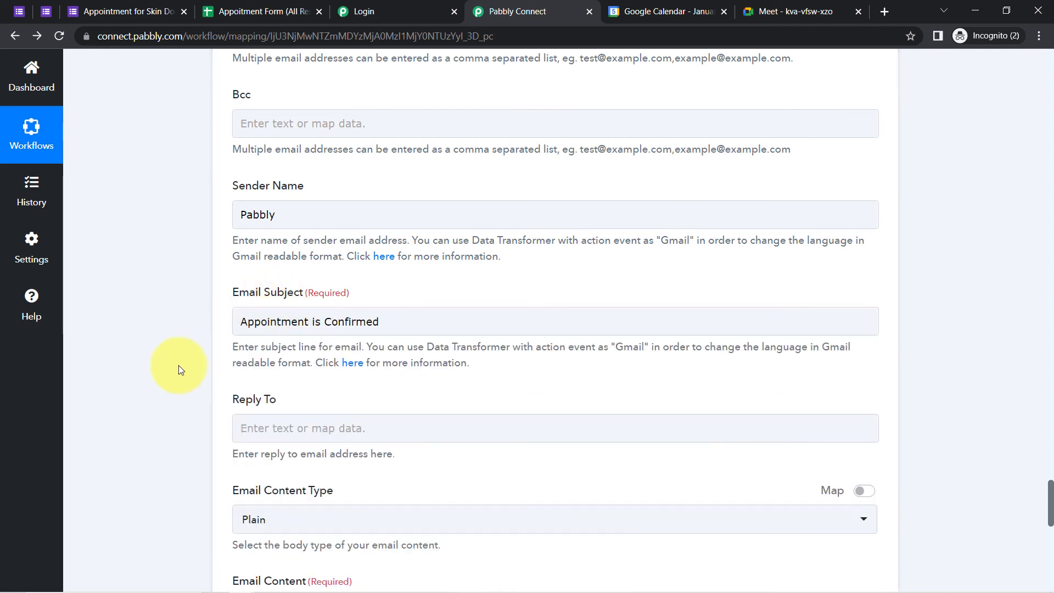
Review the email content type options and begin the plain email content with "Hello"
{"action": "left_click_drag", "start_coordinate": [1049, 499], "coordinate": [1050, 519]}
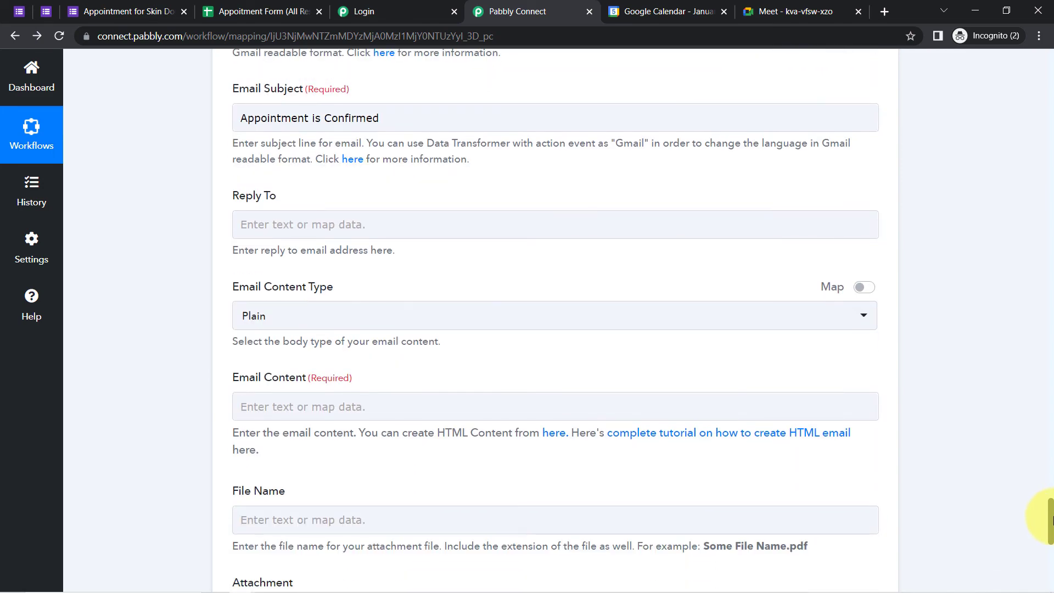
{"action": "scroll", "coordinate": [1037, 513], "scroll_direction": "down", "scroll_amount": 2}
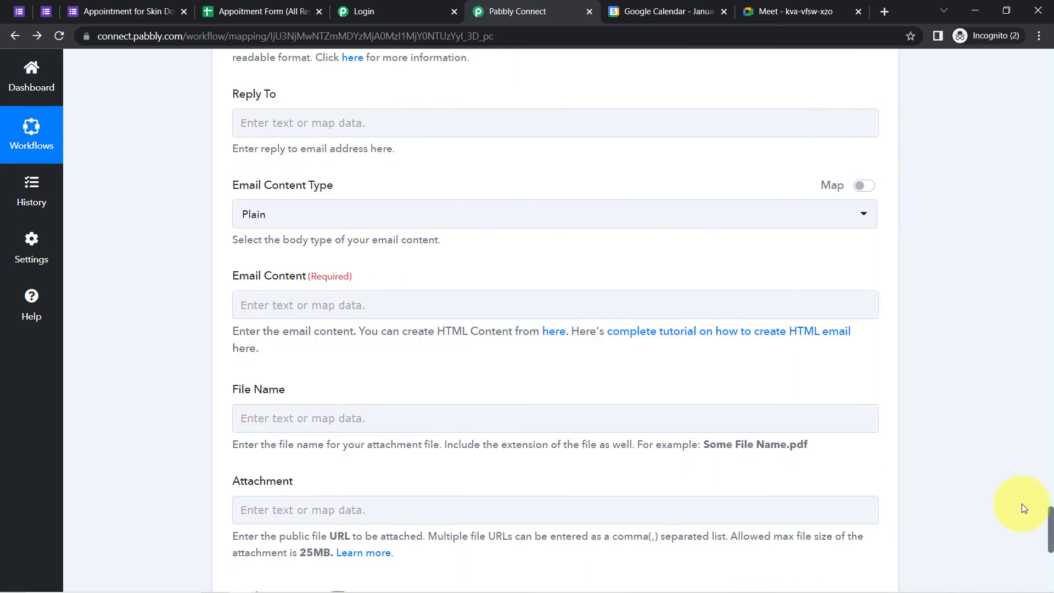
{"action": "left_click", "coordinate": [285, 214]}
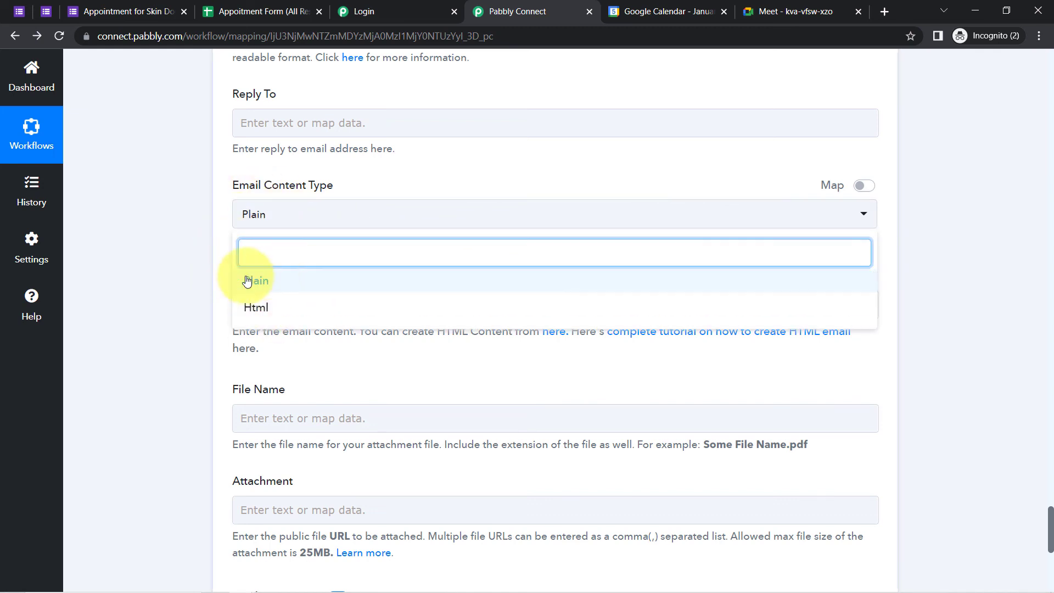
{"action": "left_click", "coordinate": [140, 302]}
{"action": "left_click", "coordinate": [277, 303]}
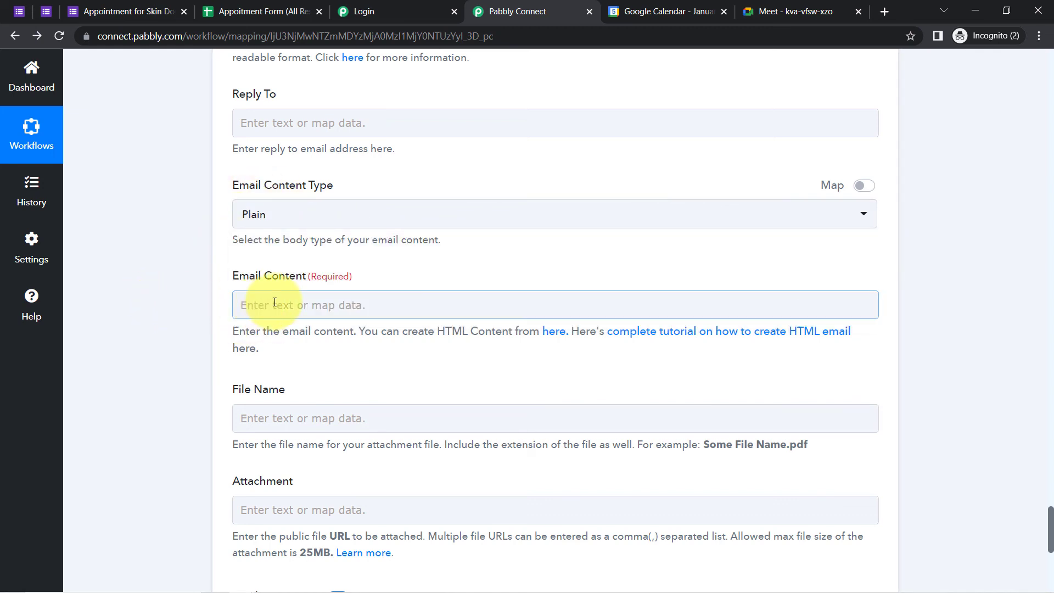
{"action": "left_click", "coordinate": [305, 306]}
{"action": "type", "text": "Hel"}
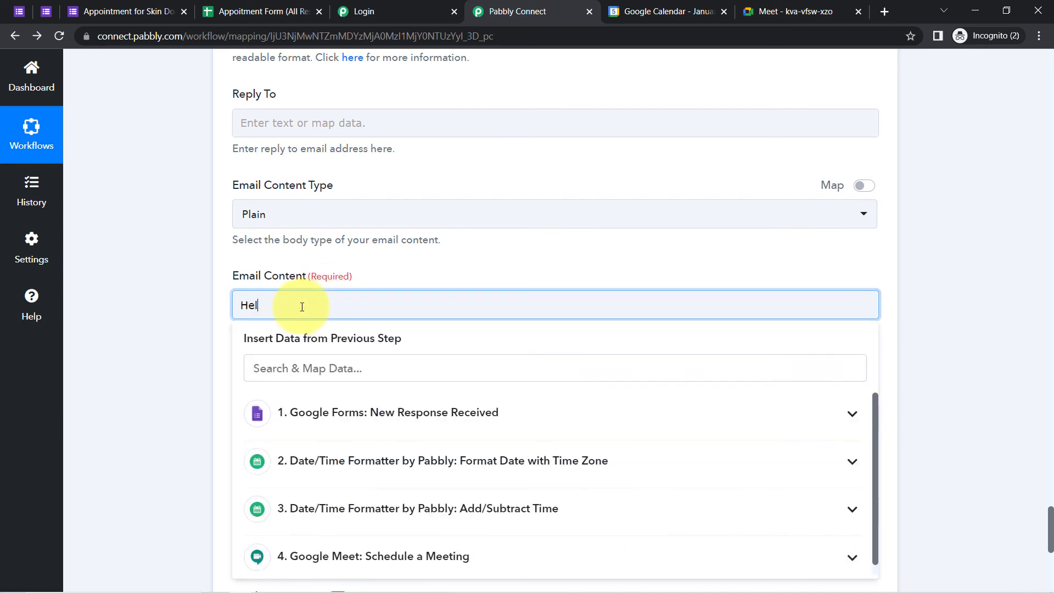
{"action": "type", "text": "lo"}
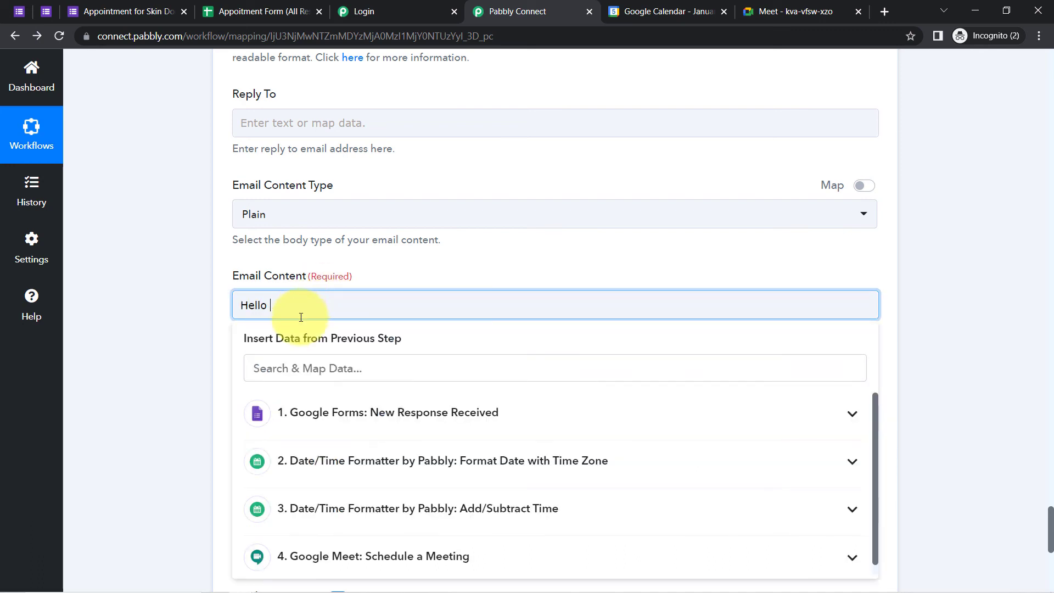
Complete the greeting with the First Name and Last Name from the Google Forms response, followed by a comma and a line break
{"action": "left_click", "coordinate": [279, 413]}
{"action": "type", "text": "nam"}
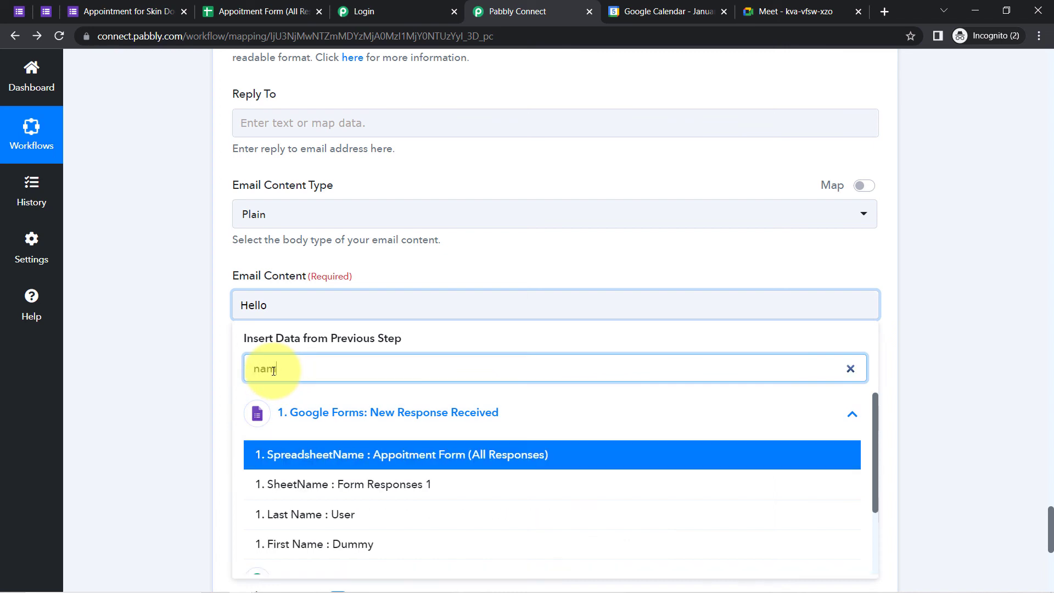
{"action": "left_click", "coordinate": [338, 549]}
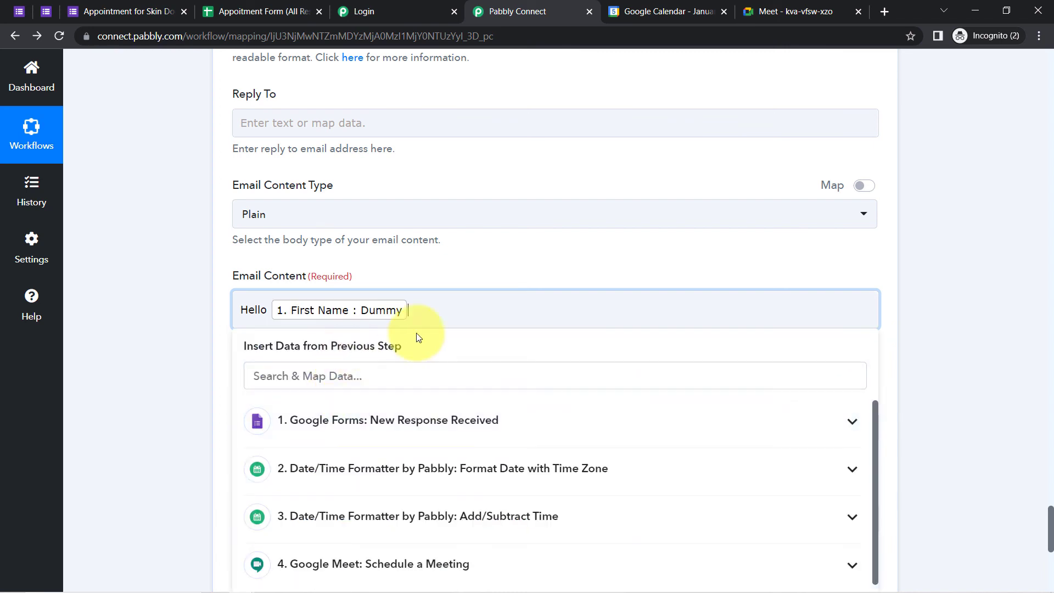
{"action": "left_click", "coordinate": [339, 373]}
{"action": "type", "text": "name"}
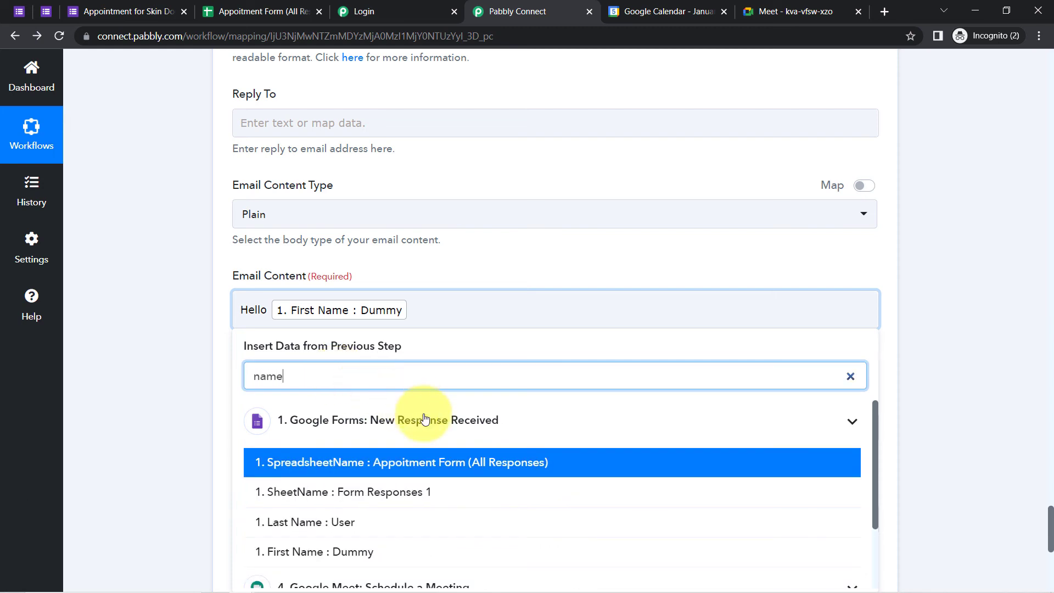
{"action": "left_click", "coordinate": [299, 522]}
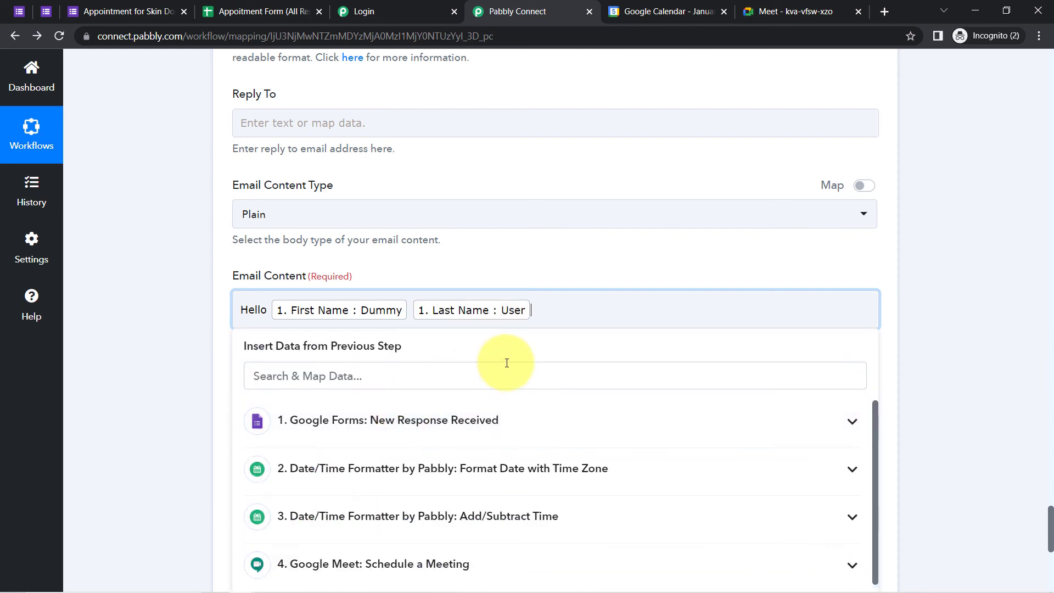
{"action": "type", "text": ","}
{"action": "key", "text": "Return"}
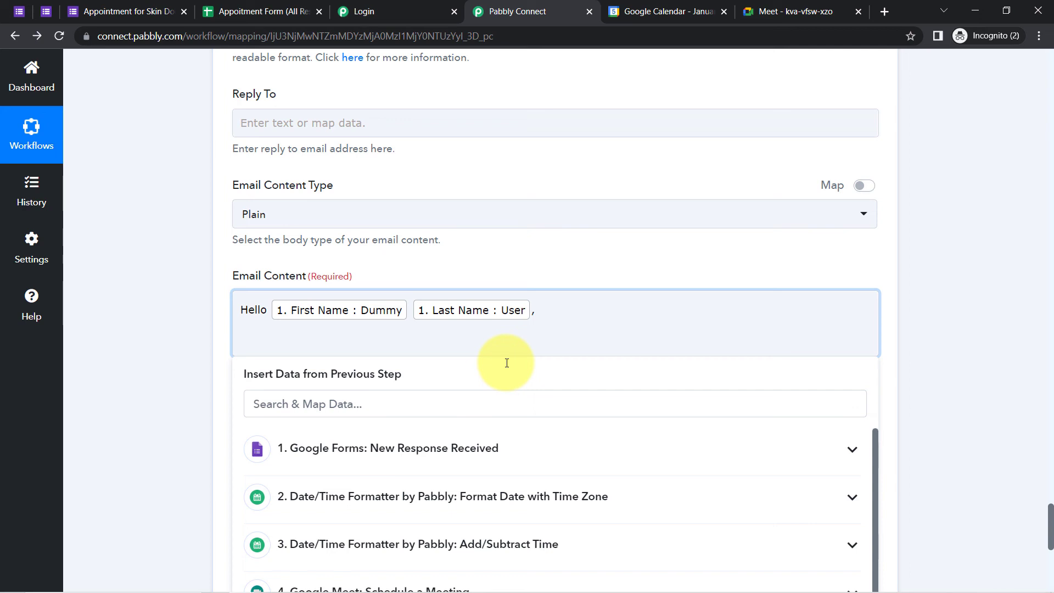
Add the line "Your Online Appointment with Doctor has been scheduled on" below the greeting in the email content
{"action": "type", "text": "Appointment"}
{"action": "key", "text": "Home"}
{"action": "type", "text": "Your Online"}
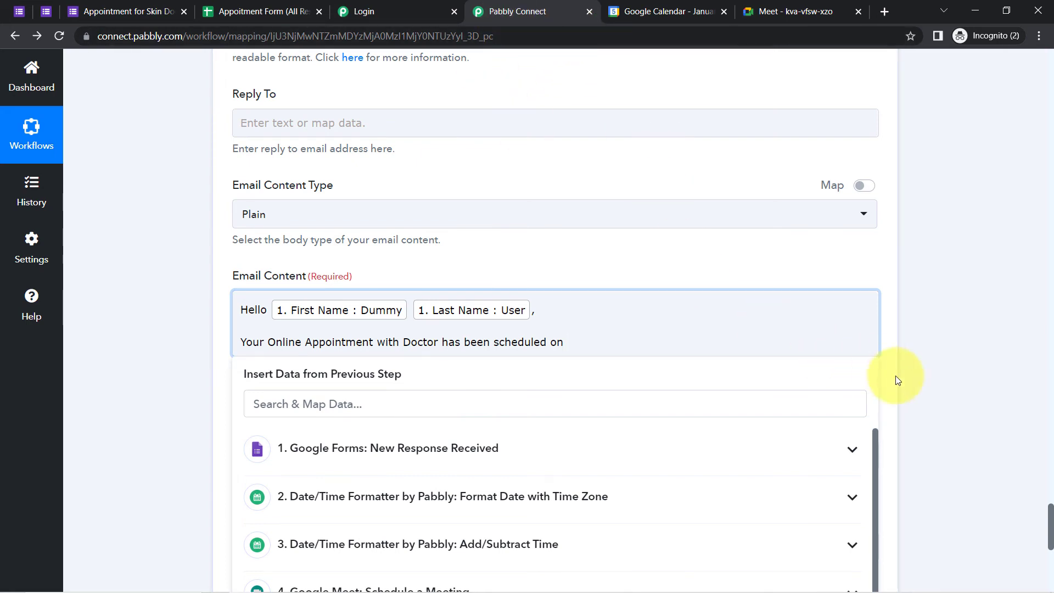
{"action": "left_click", "coordinate": [1012, 430]}
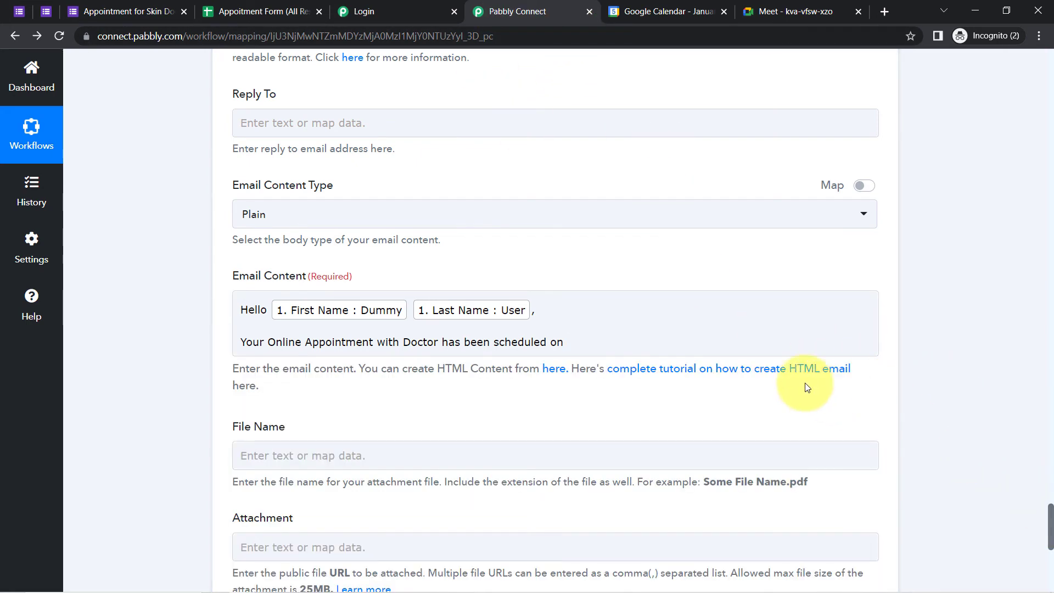
Insert the Preferred Date from the Google Forms response after "scheduled on" in the email content
{"action": "left_click", "coordinate": [594, 343]}
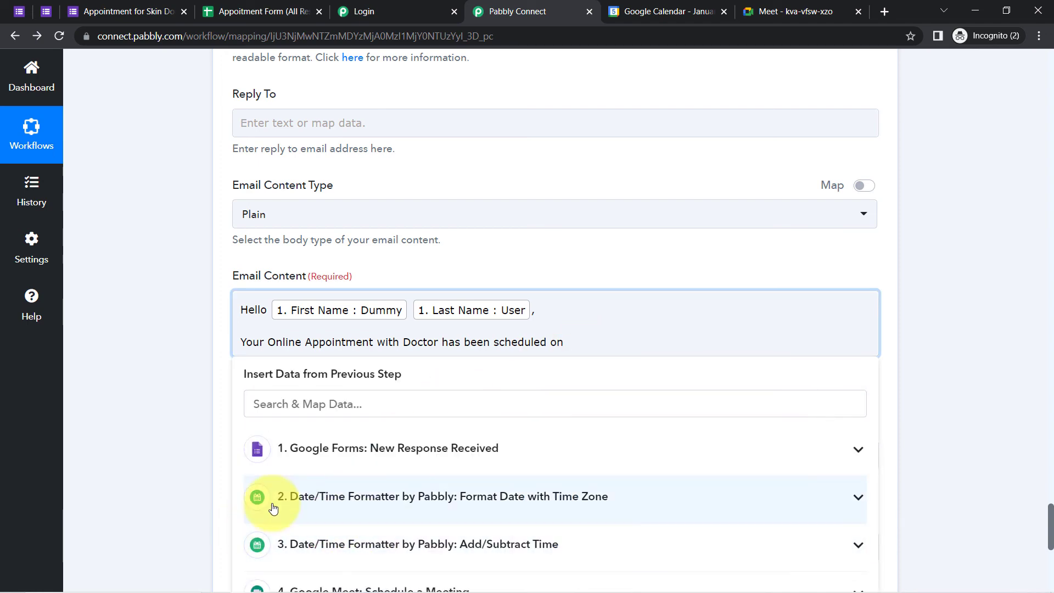
{"action": "left_click", "coordinate": [402, 507]}
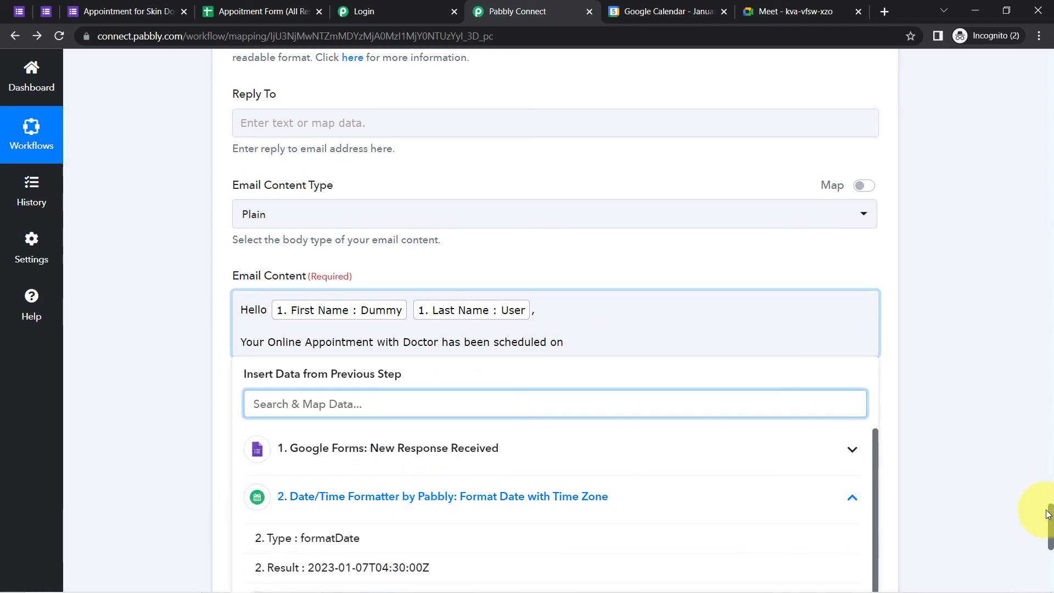
{"action": "scroll", "coordinate": [1049, 517], "scroll_direction": "down", "scroll_amount": 3}
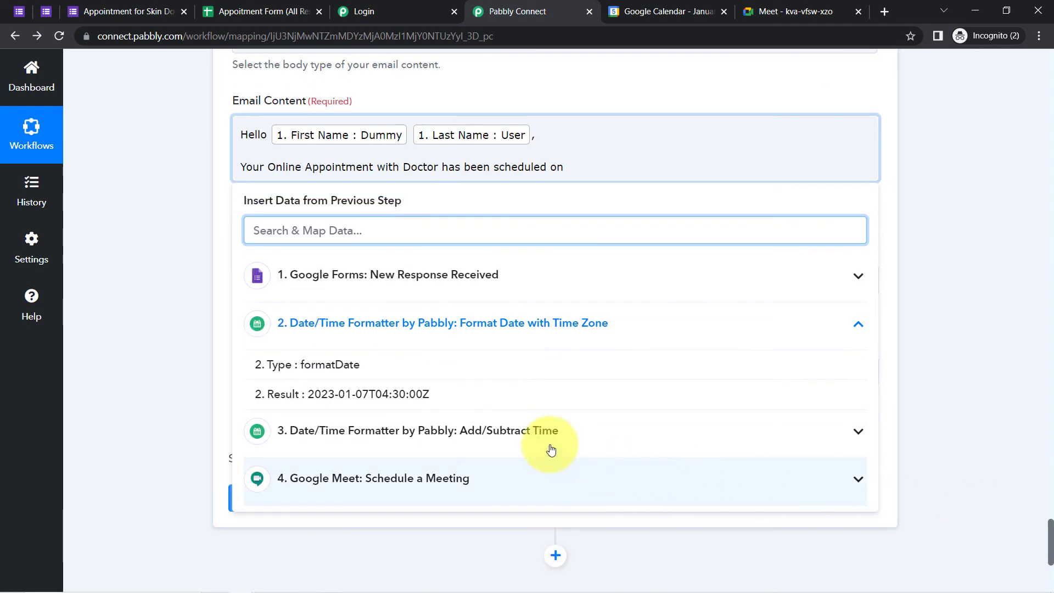
{"action": "left_click", "coordinate": [536, 439]}
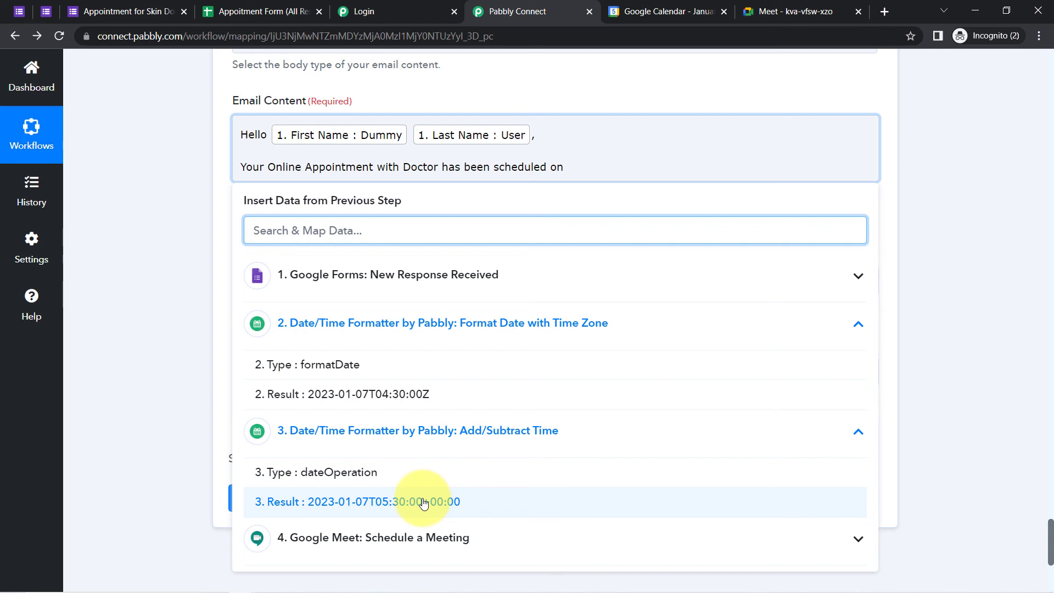
{"action": "left_click", "coordinate": [388, 270]}
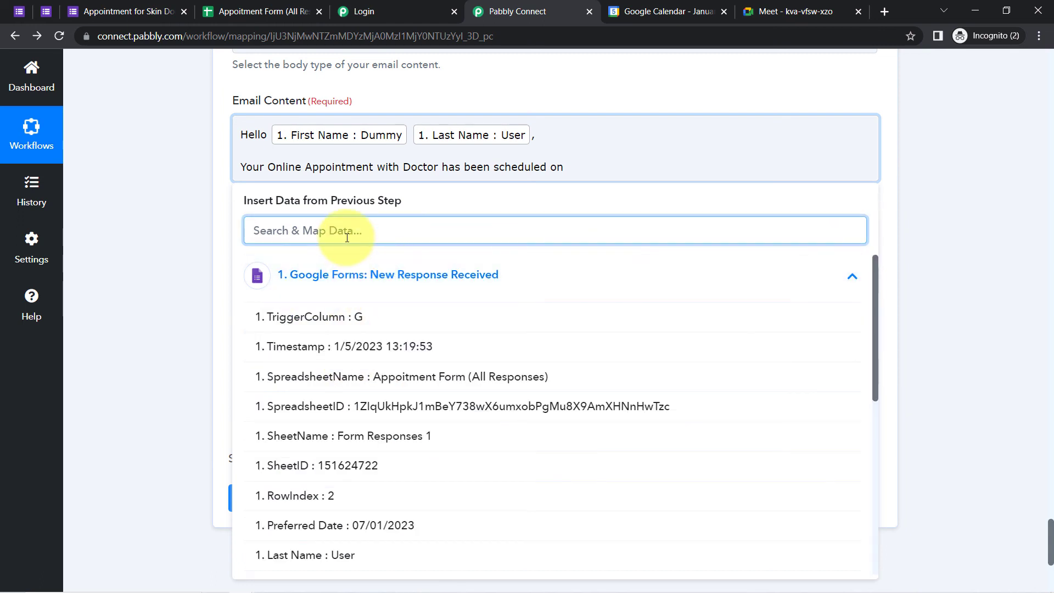
{"action": "type", "text": "date"}
{"action": "left_click", "coordinate": [411, 315]}
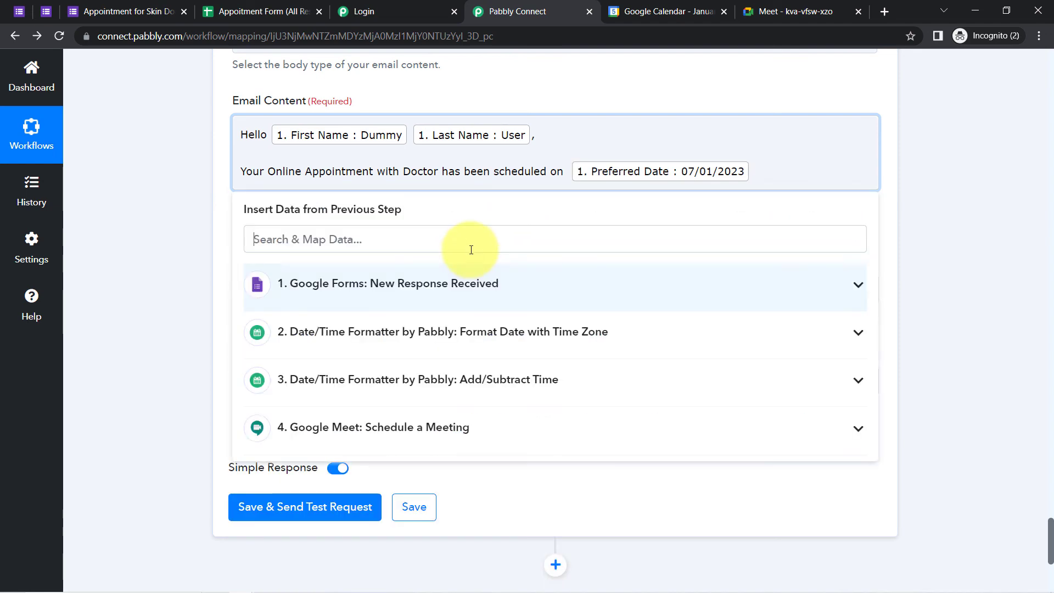
Insert the Consultation Time Preference after the Preferred Date, separated by a comma, and add the line "You can join the meeting from this link -"
{"action": "left_click", "coordinate": [398, 245]}
{"action": "type", "text": "tim"}
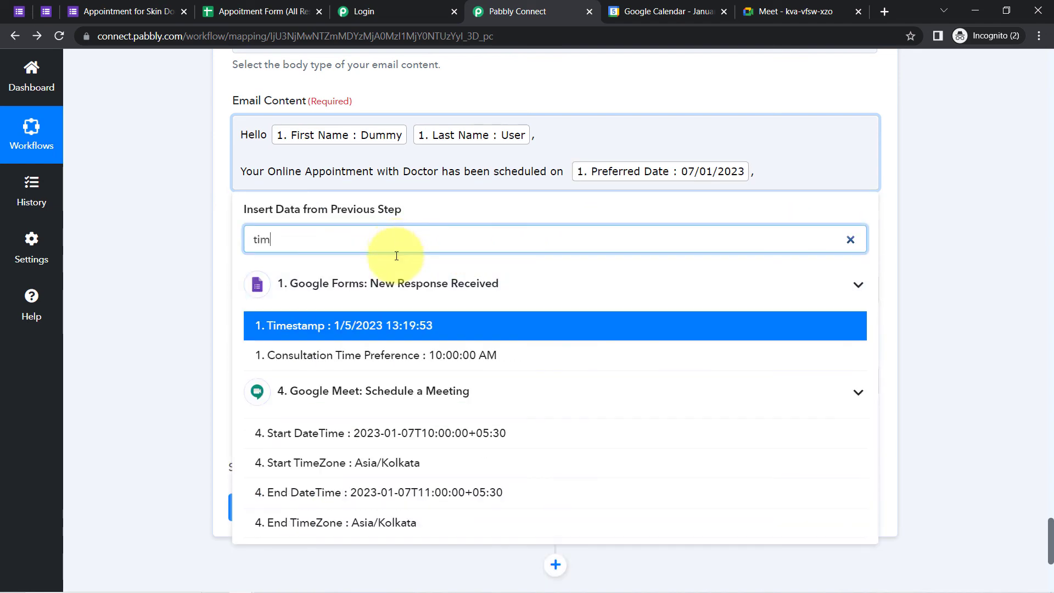
{"action": "left_click", "coordinate": [414, 355]}
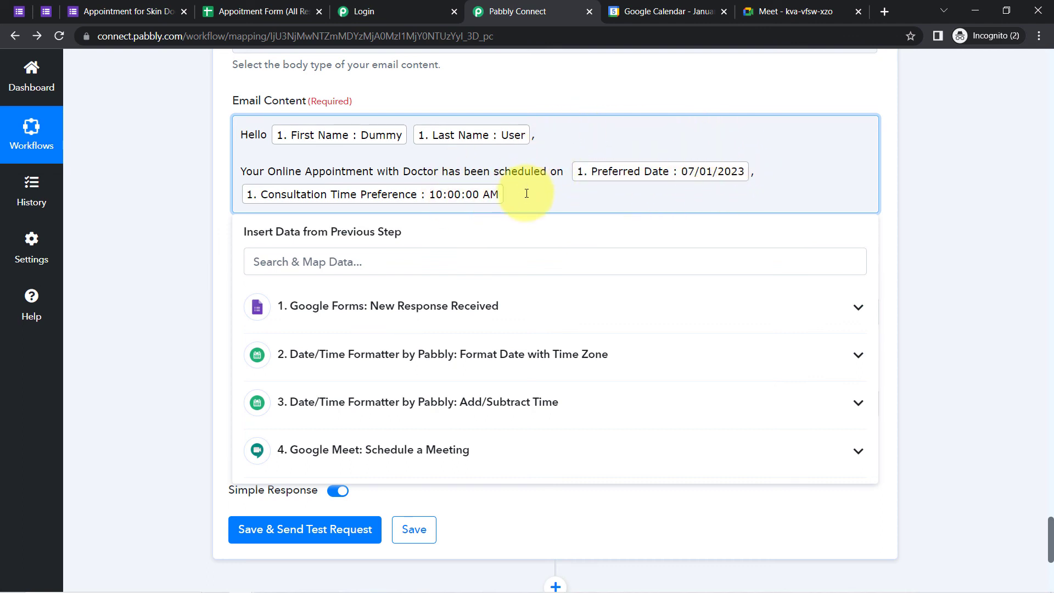
{"action": "key", "text": "Return"}
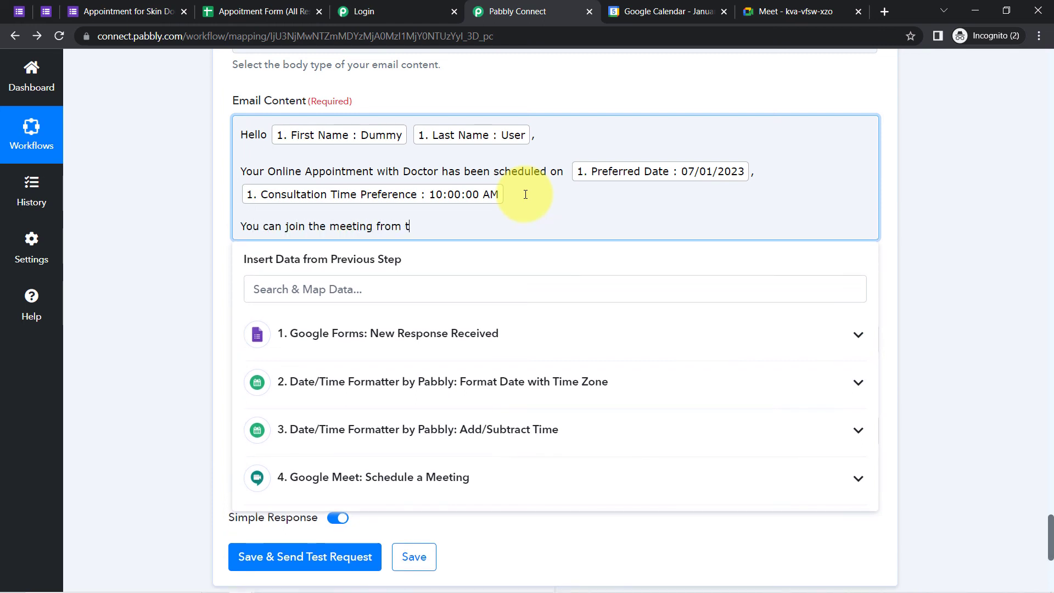
{"action": "type", "text": "his link -"}
Insert the HangoutLink from the Google Meet step after "You can join the meeting from this link -" in the email content
{"action": "left_click", "coordinate": [429, 331]}
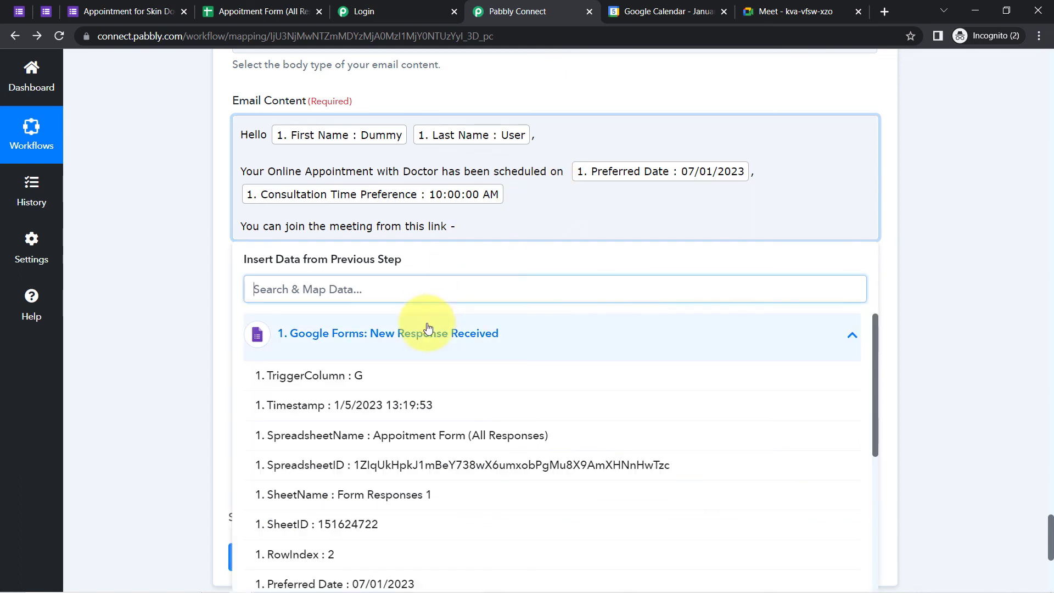
{"action": "left_click", "coordinate": [429, 331]}
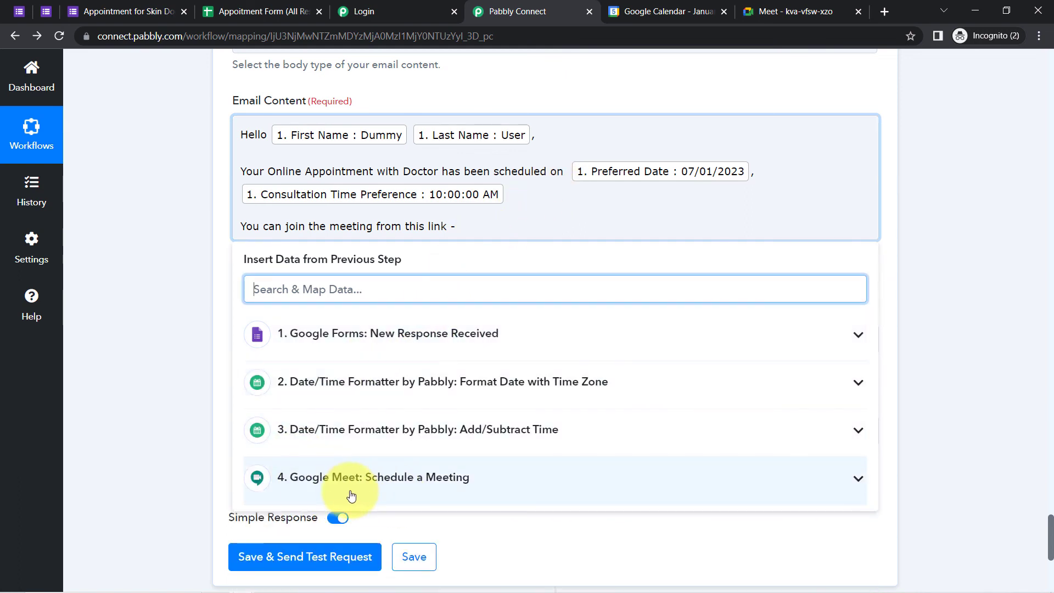
{"action": "left_click", "coordinate": [278, 476]}
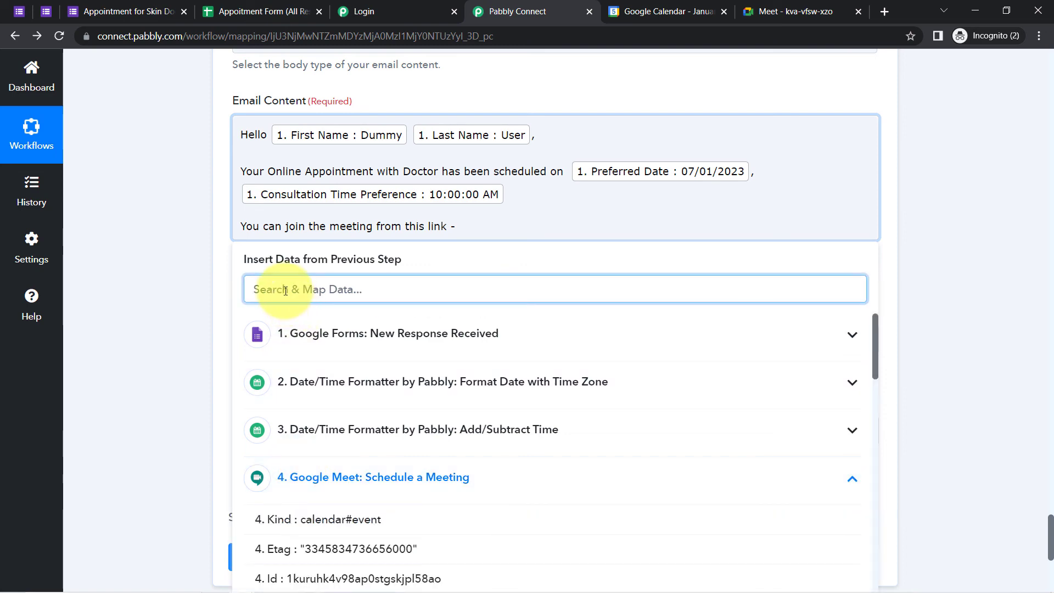
{"action": "type", "text": "meeting"}
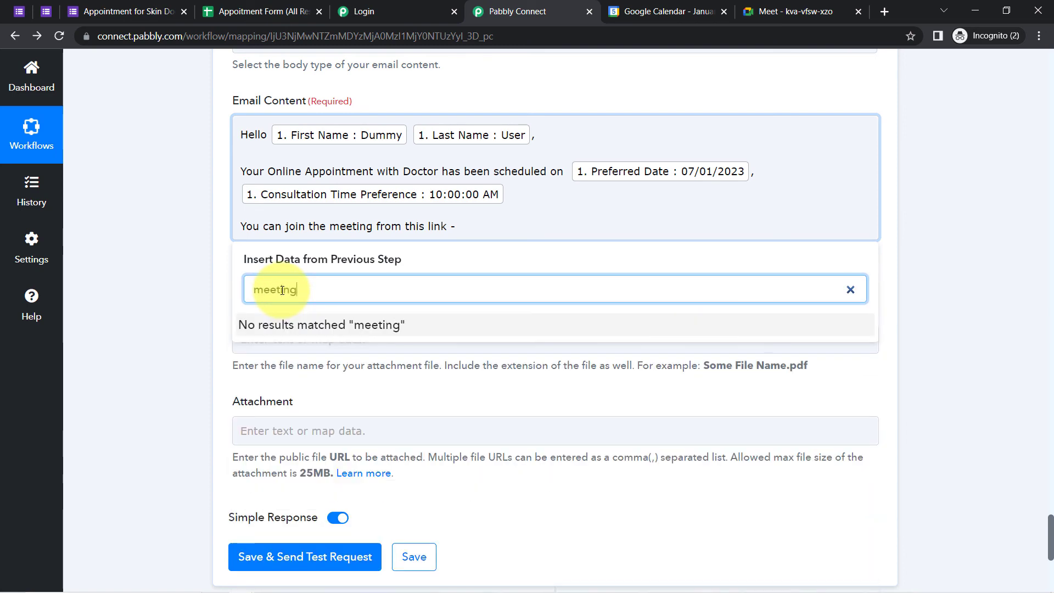
{"action": "key", "text": "BackSpace"}
{"action": "key", "text": "BackSpace"}
{"action": "key", "text": "BackSpace"}
{"action": "key", "text": "BackSpace"}
{"action": "key", "text": "BackSpace"}
{"action": "key", "text": "BackSpace"}
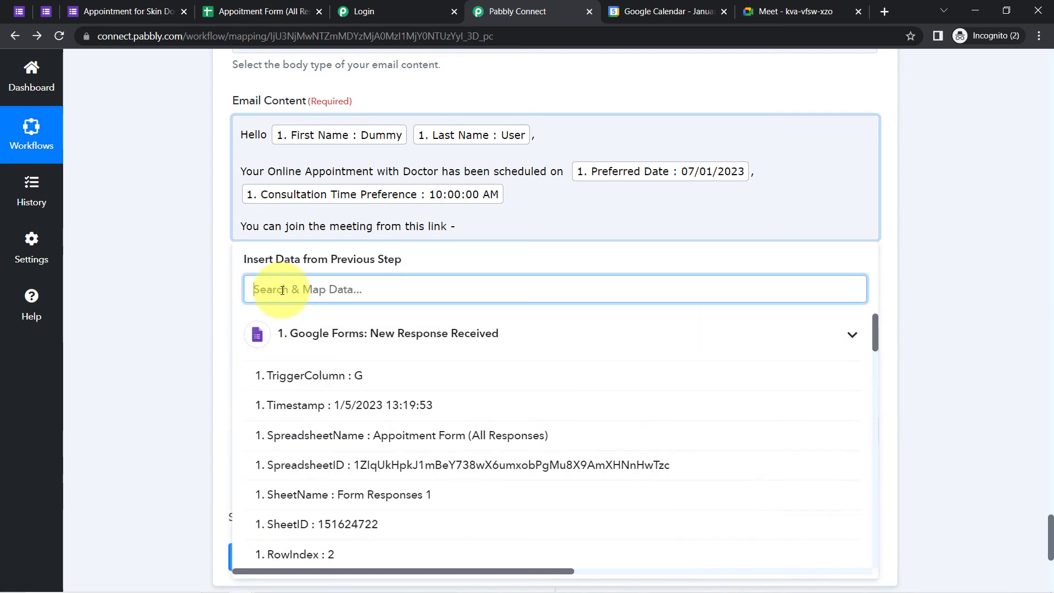
{"action": "type", "text": "link"}
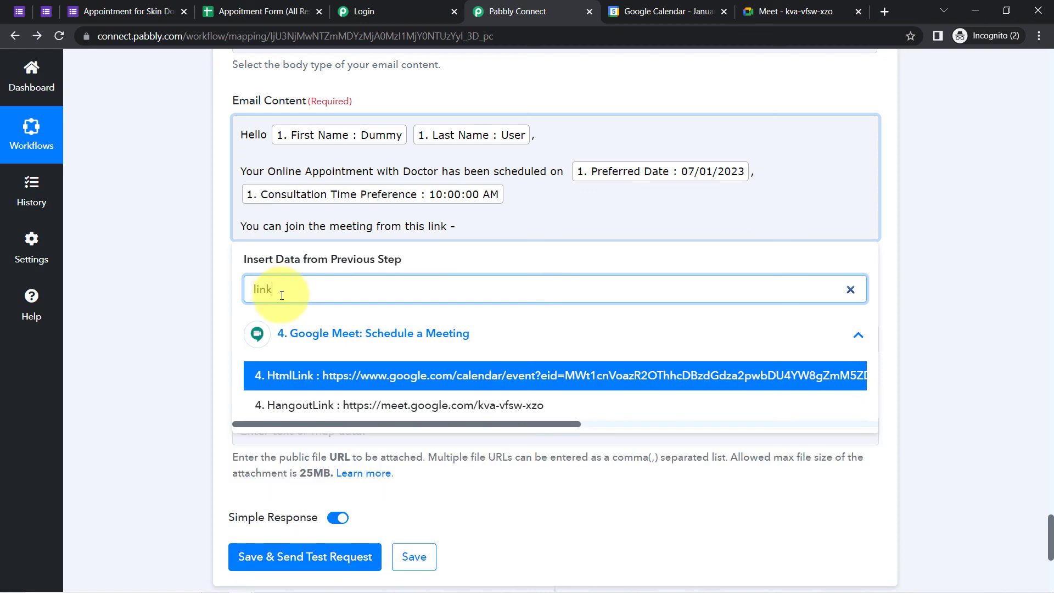
{"action": "left_click", "coordinate": [345, 408]}
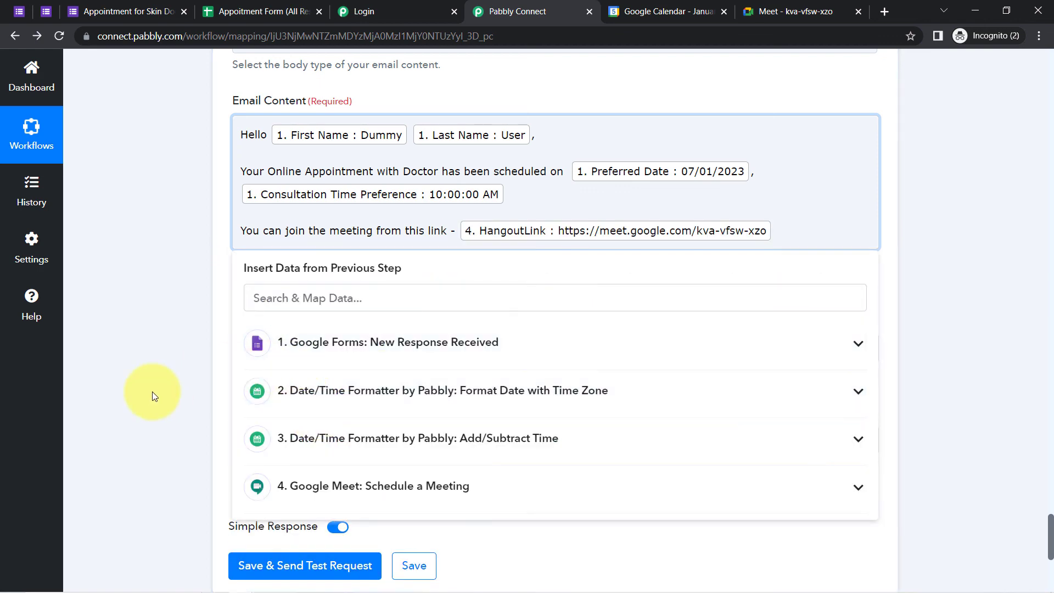
Close the email content with the sign-off "Regards," and "Pabbly Team" on separate lines below the meeting link
{"action": "left_click", "coordinate": [153, 391]}
{"action": "key", "text": "Return"}
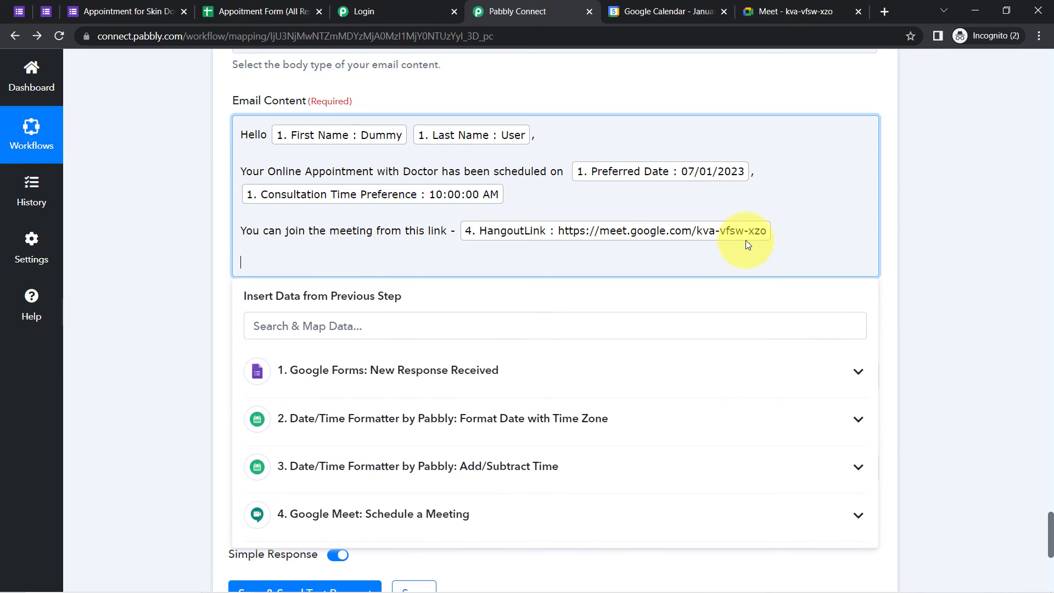
{"action": "type", "text": "Regards,"}
{"action": "key", "text": "Return"}
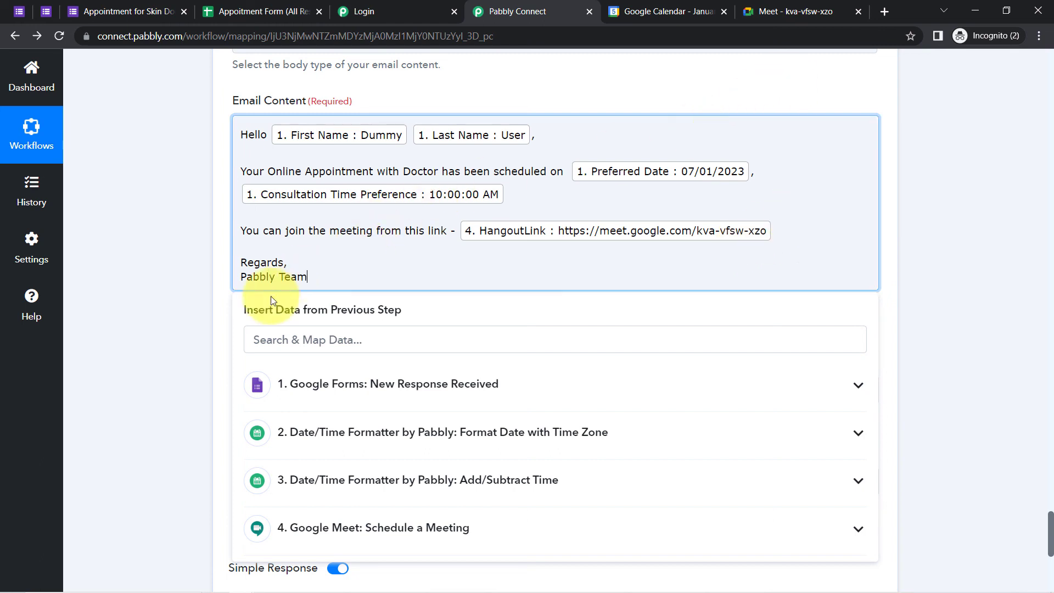
{"action": "left_click", "coordinate": [158, 353]}
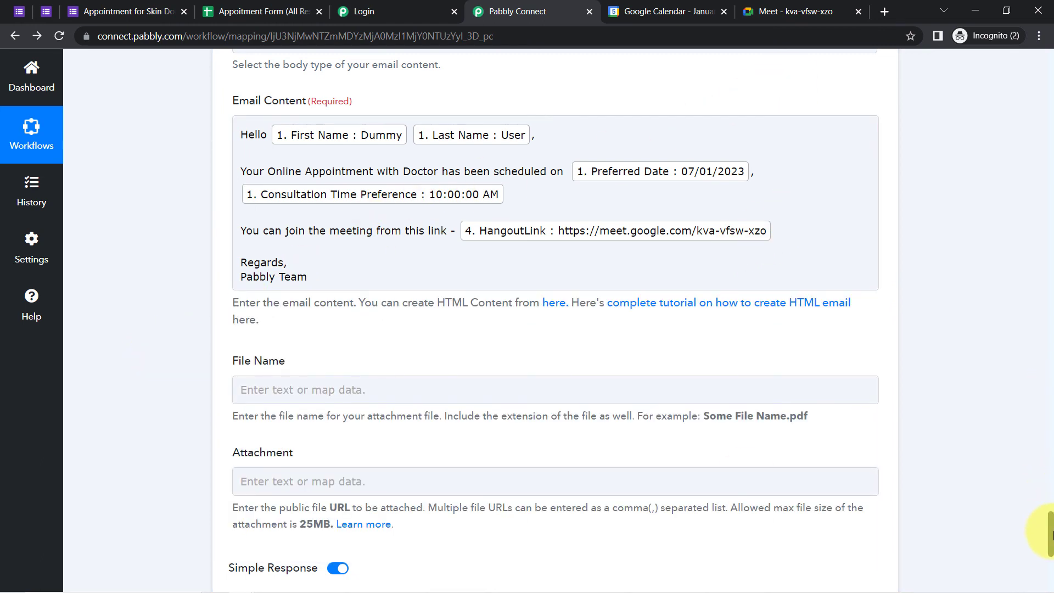
Open the Gmail inbox in a new browser tab
{"action": "scroll", "coordinate": [1048, 533], "scroll_direction": "down", "scroll_amount": 5}
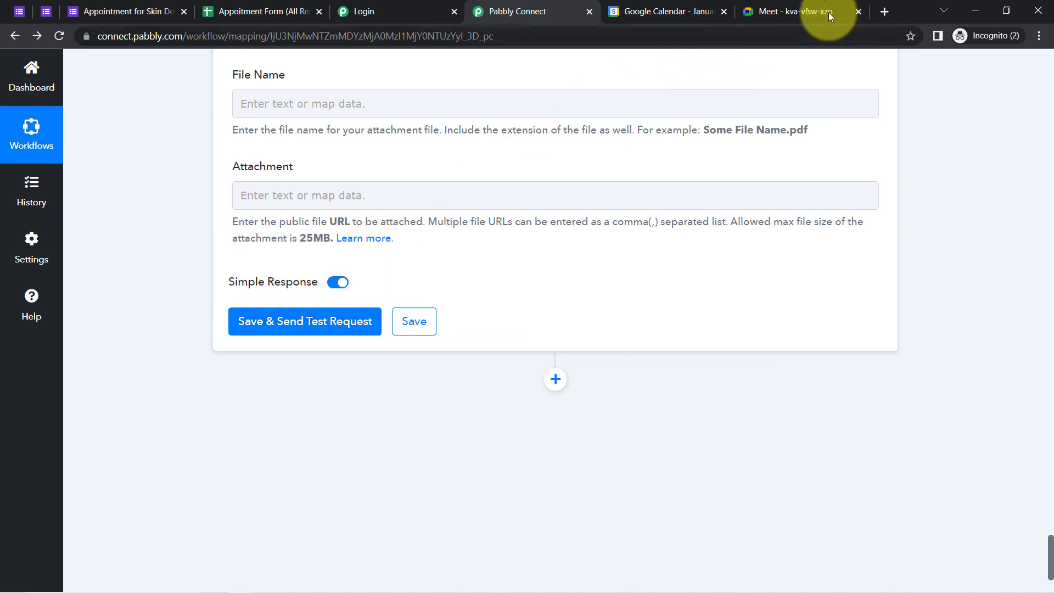
{"action": "left_click", "coordinate": [882, 12]}
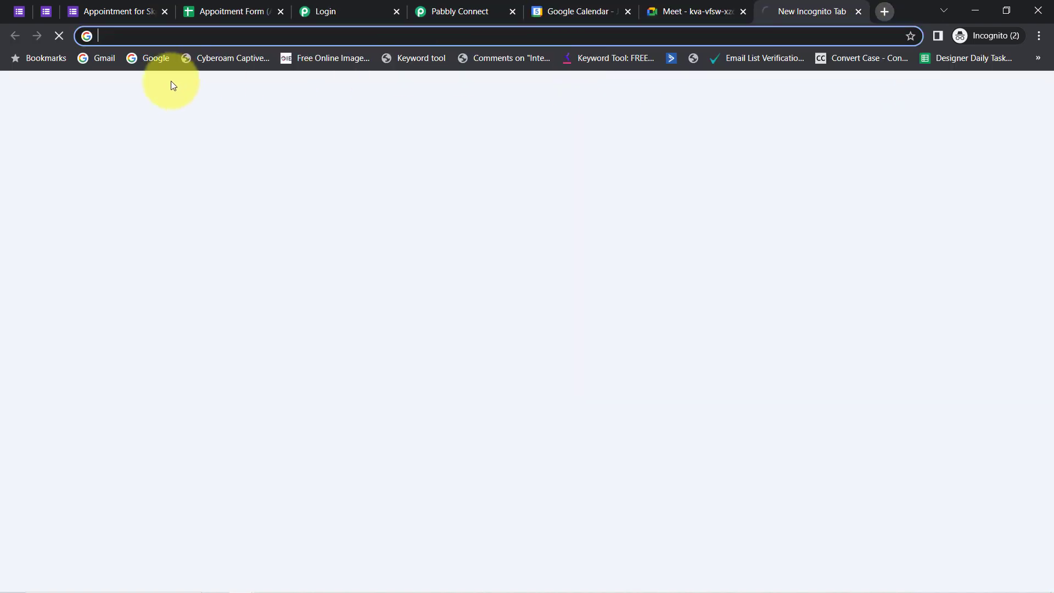
{"action": "left_click", "coordinate": [97, 59]}
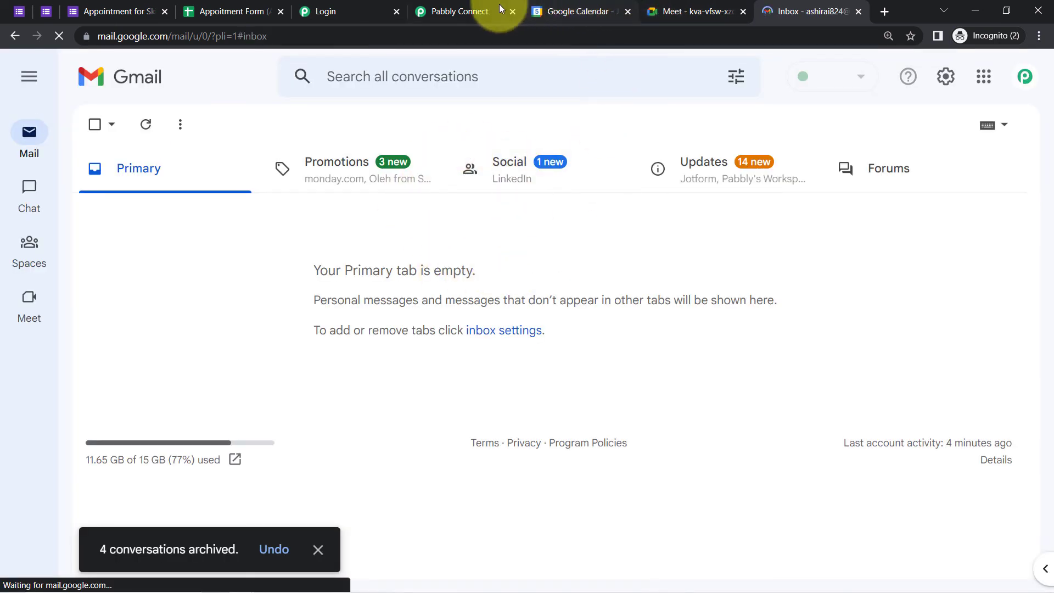
Return to Pabbly Connect, save the Gmail action with a test request, and check the Response Result Status
{"action": "left_click", "coordinate": [455, 11]}
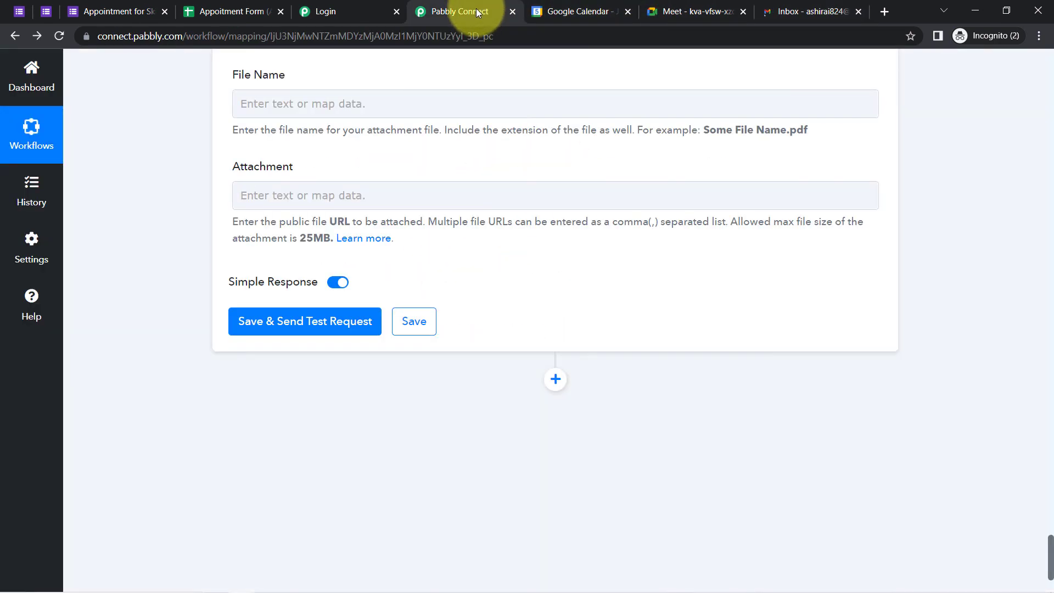
{"action": "left_click", "coordinate": [291, 329]}
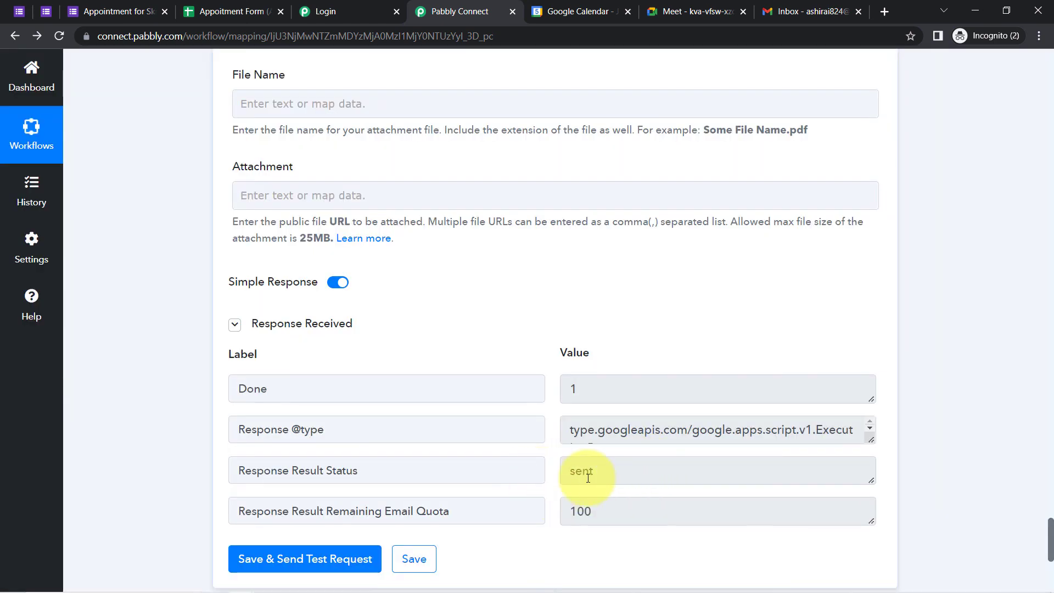
{"action": "left_click_drag", "start_coordinate": [278, 470], "coordinate": [365, 468]}
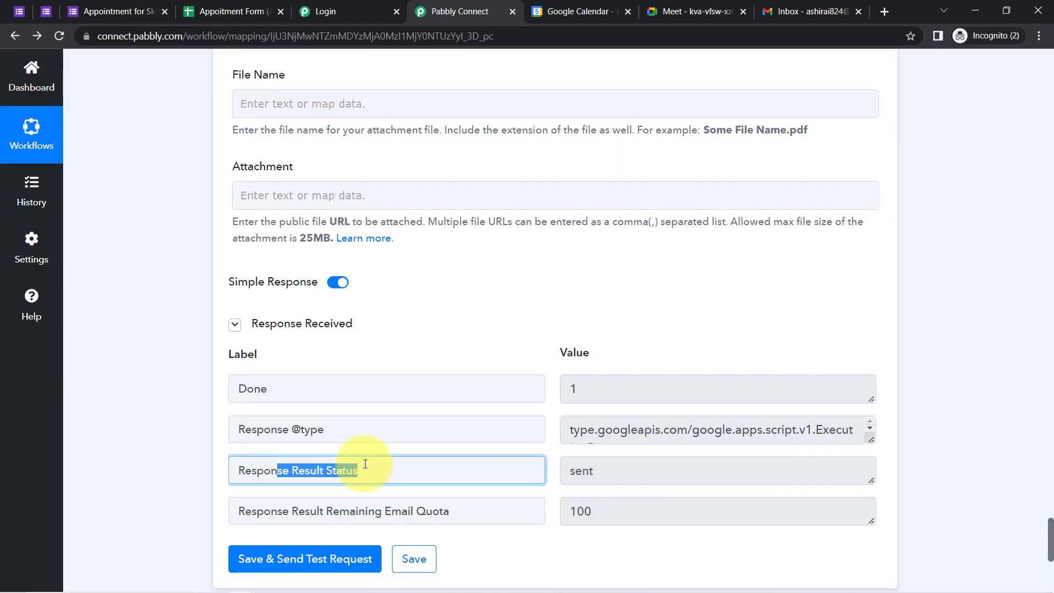
{"action": "left_click", "coordinate": [579, 470]}
Refresh the Gmail inbox, open the "Appointment is Confirmed" email, and check its greeting, appointment date and time, and sign-off
{"action": "left_click", "coordinate": [838, 6]}
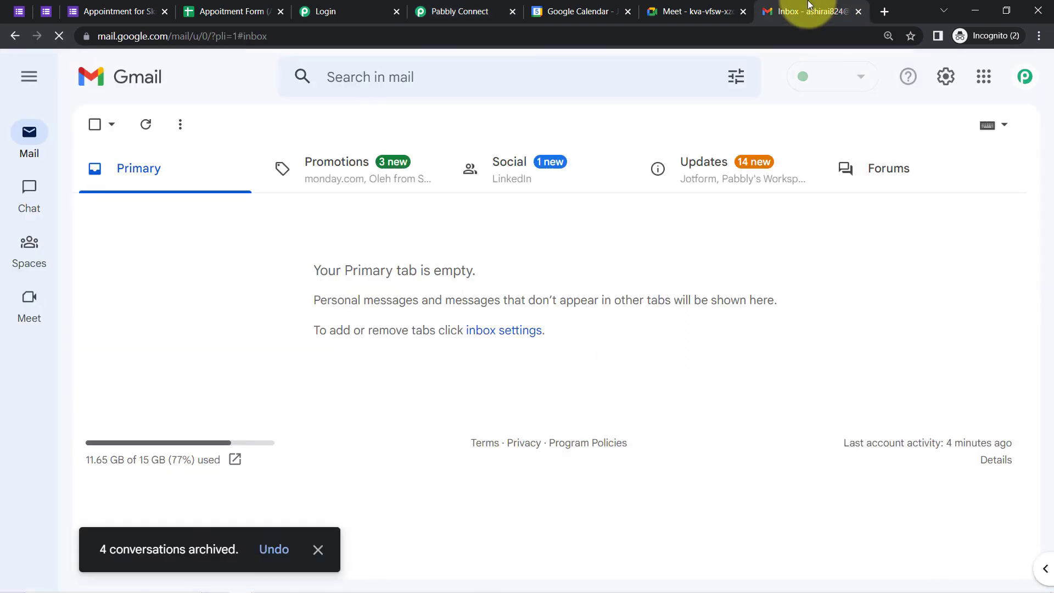
{"action": "left_click", "coordinate": [143, 127]}
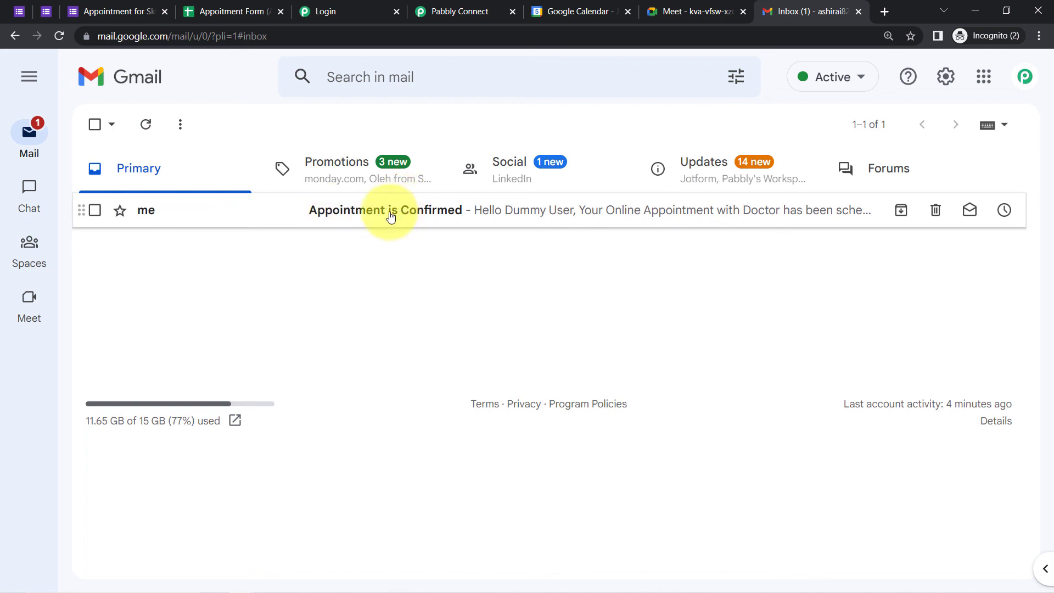
{"action": "left_click", "coordinate": [365, 211]}
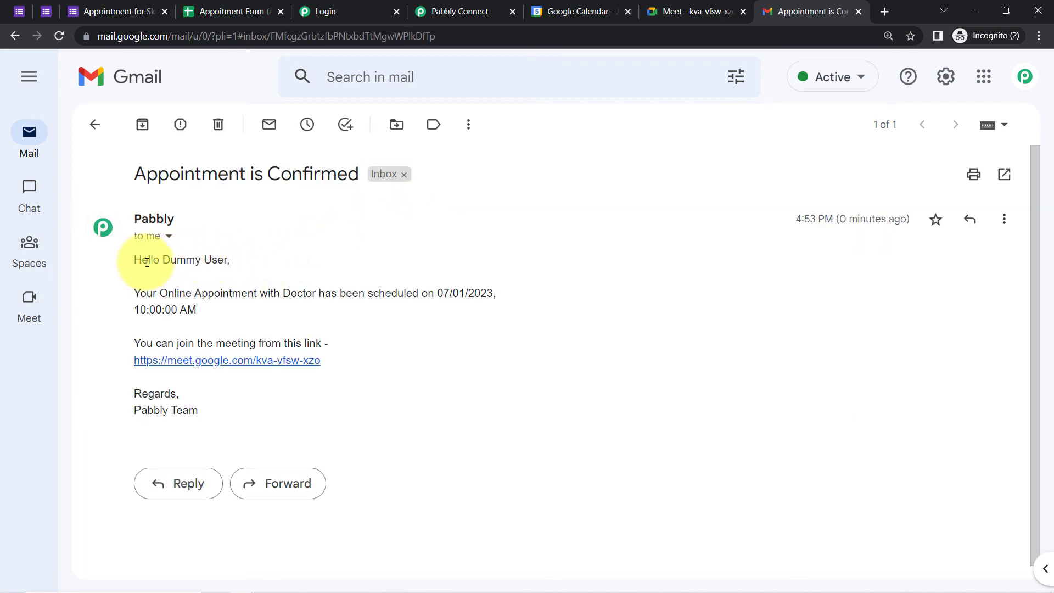
{"action": "left_click_drag", "start_coordinate": [148, 260], "coordinate": [230, 260]}
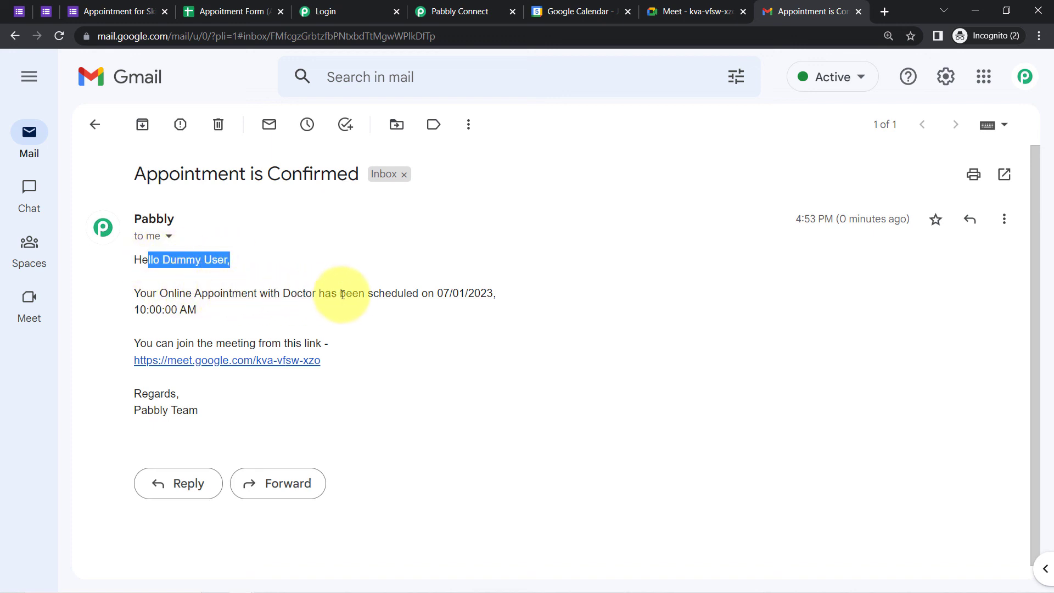
{"action": "left_click", "coordinate": [439, 293]}
{"action": "left_click_drag", "start_coordinate": [429, 293], "coordinate": [228, 329]}
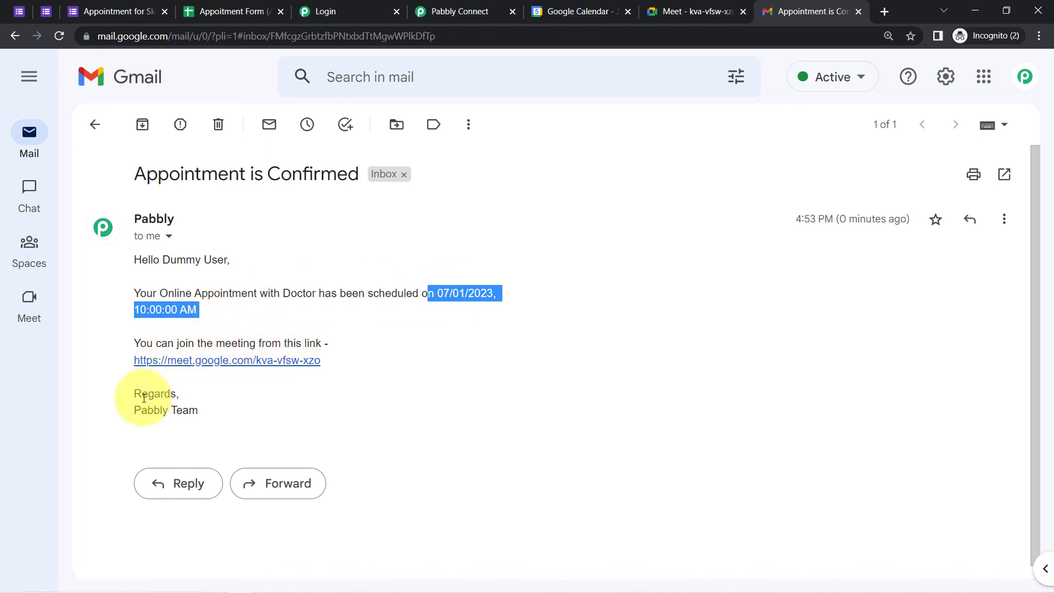
{"action": "left_click_drag", "start_coordinate": [144, 397], "coordinate": [196, 414]}
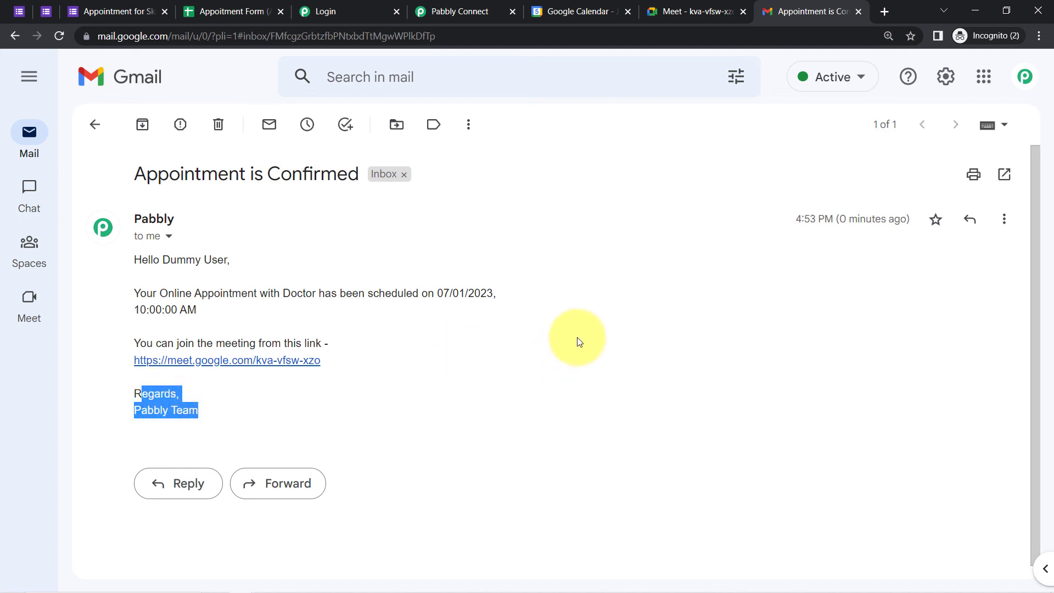
Review the skin doctor appointment form, the scheduled Google Calendar event, and the confirmation email's greeting and appointment details in Gmail
{"action": "left_click", "coordinate": [125, 10]}
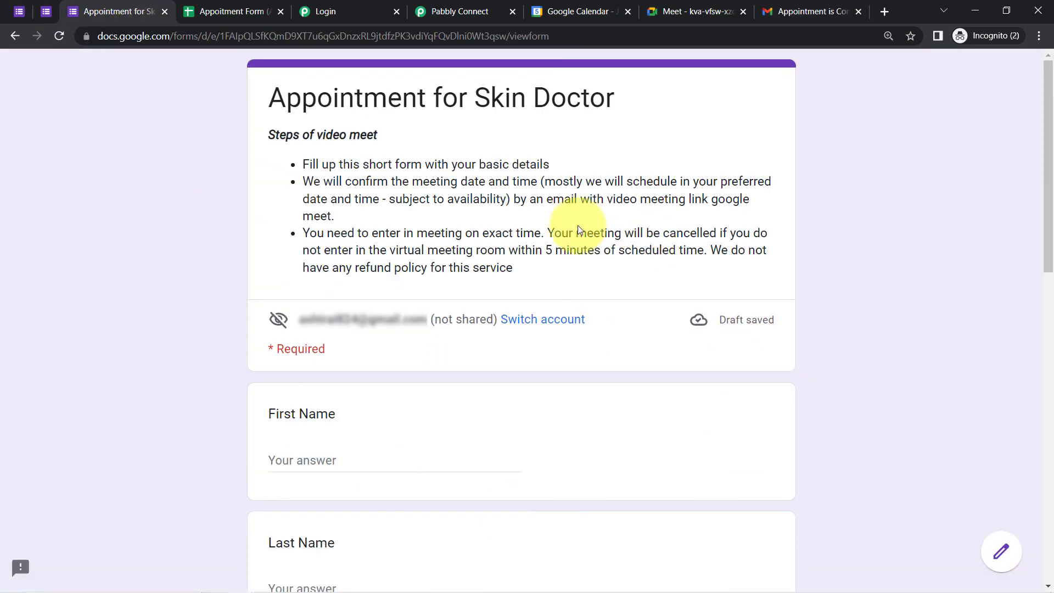
{"action": "left_click_drag", "start_coordinate": [317, 98], "coordinate": [378, 287]}
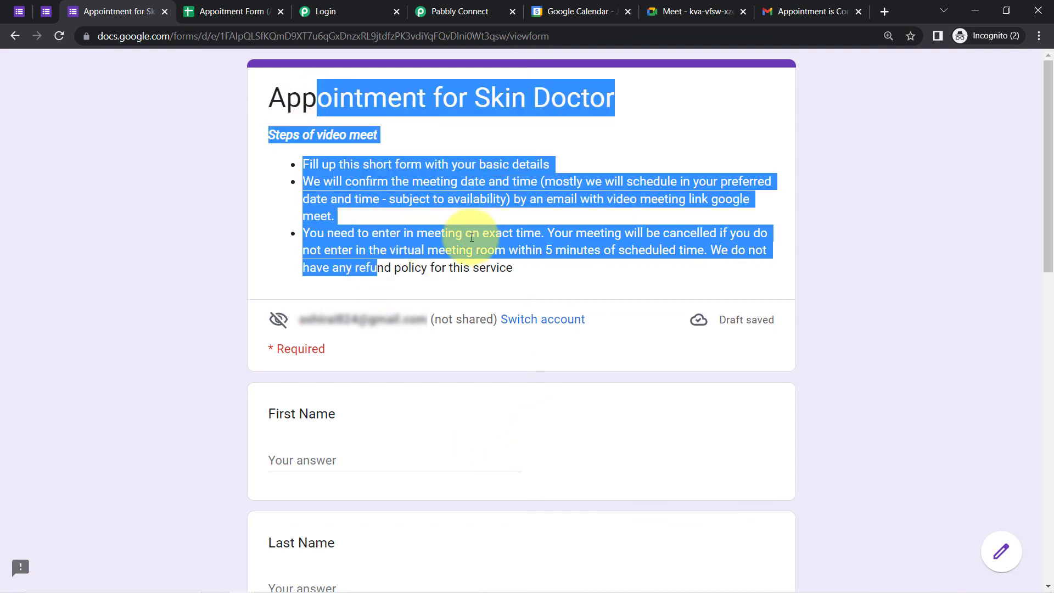
{"action": "left_click", "coordinate": [559, 4]}
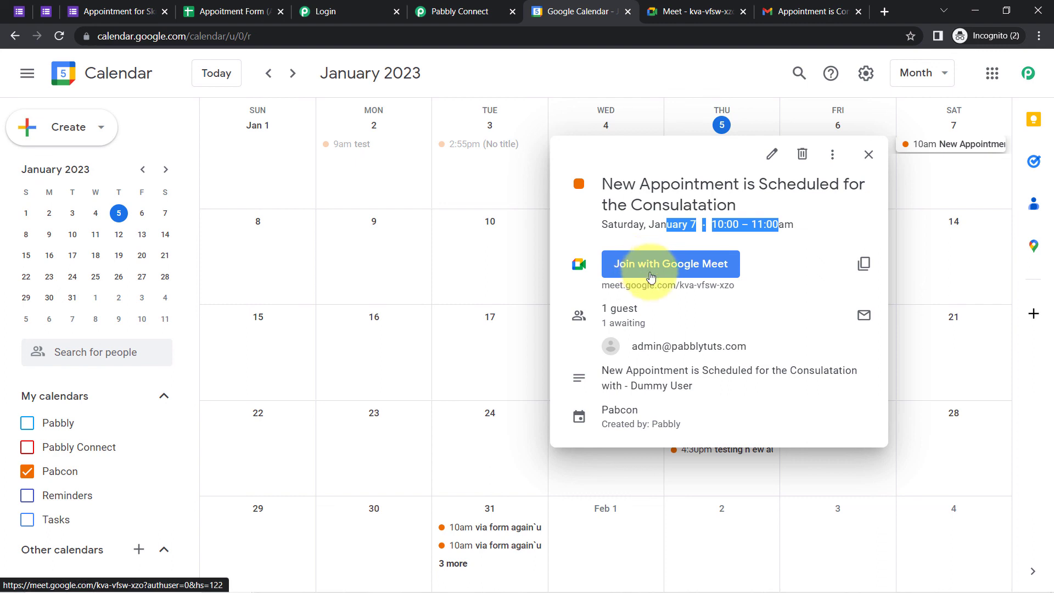
{"action": "left_click", "coordinate": [796, 11]}
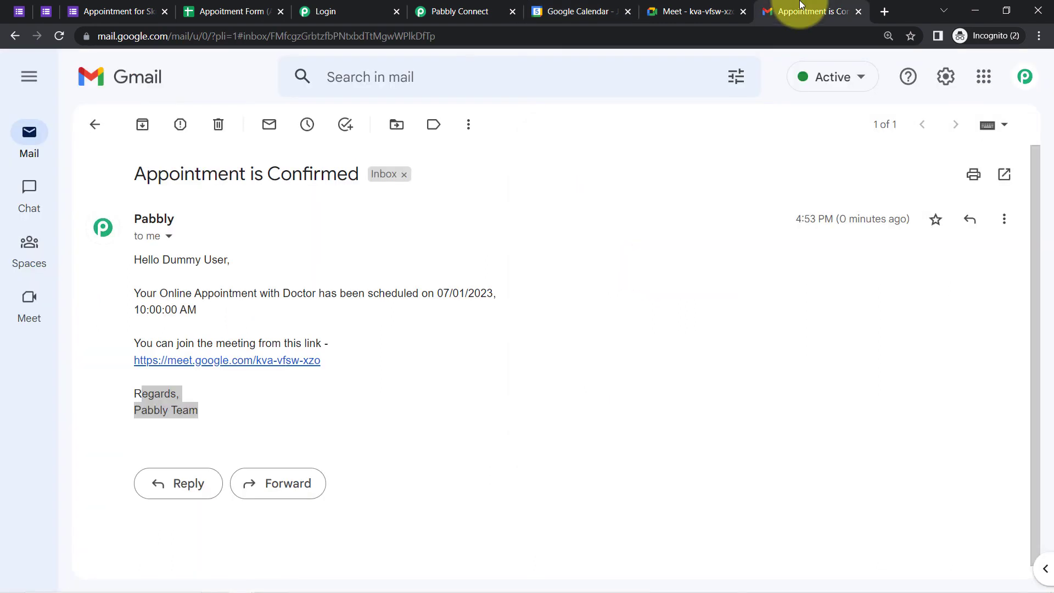
{"action": "left_click_drag", "start_coordinate": [177, 261], "coordinate": [219, 311]}
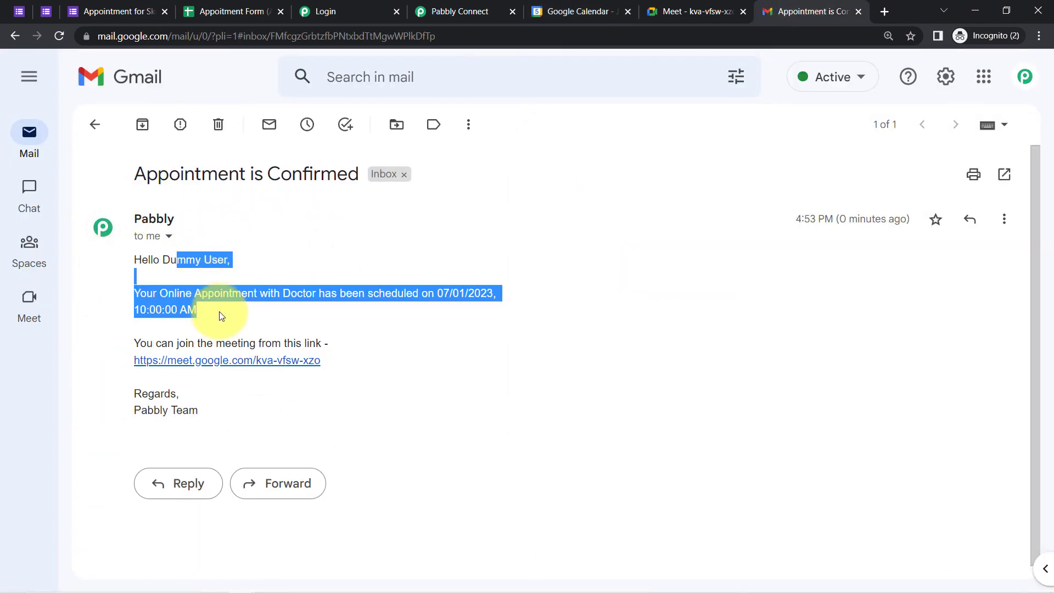
Return to the Pabbly Connect workflow and collapse the Google Forms, both Date/Time Formatter and Google Meet steps
{"action": "left_click", "coordinate": [446, 9]}
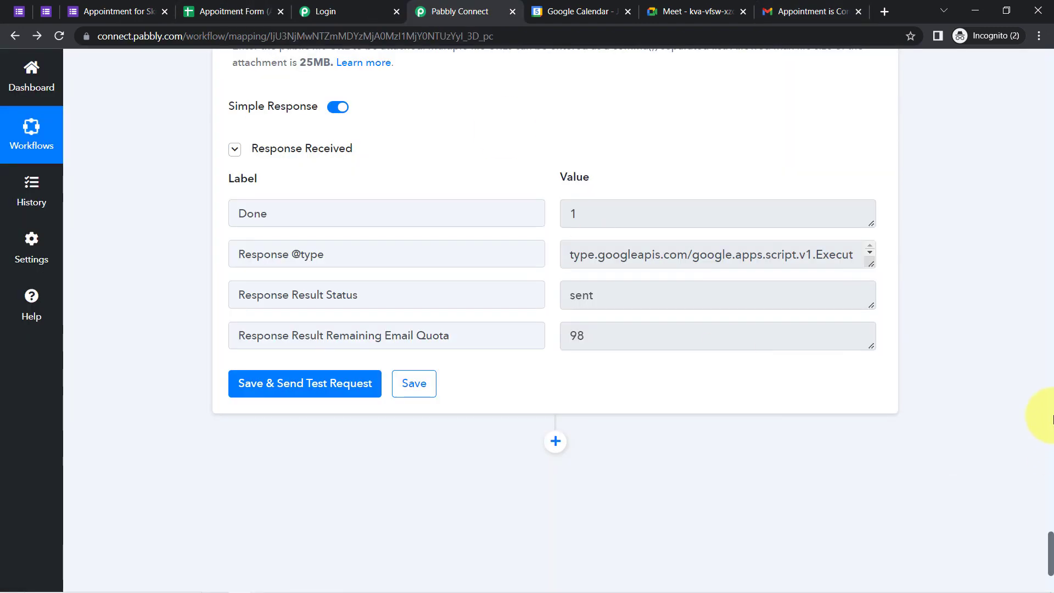
{"action": "left_click_drag", "start_coordinate": [1048, 566], "coordinate": [1035, 77]}
{"action": "left_click", "coordinate": [320, 271]}
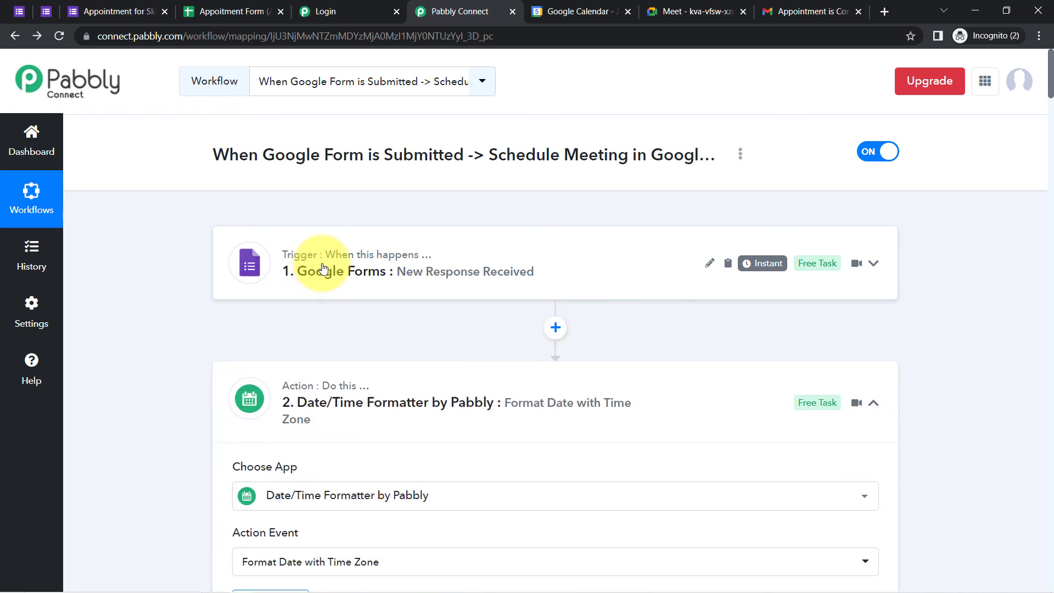
{"action": "left_click", "coordinate": [343, 402]}
{"action": "left_click", "coordinate": [252, 538]}
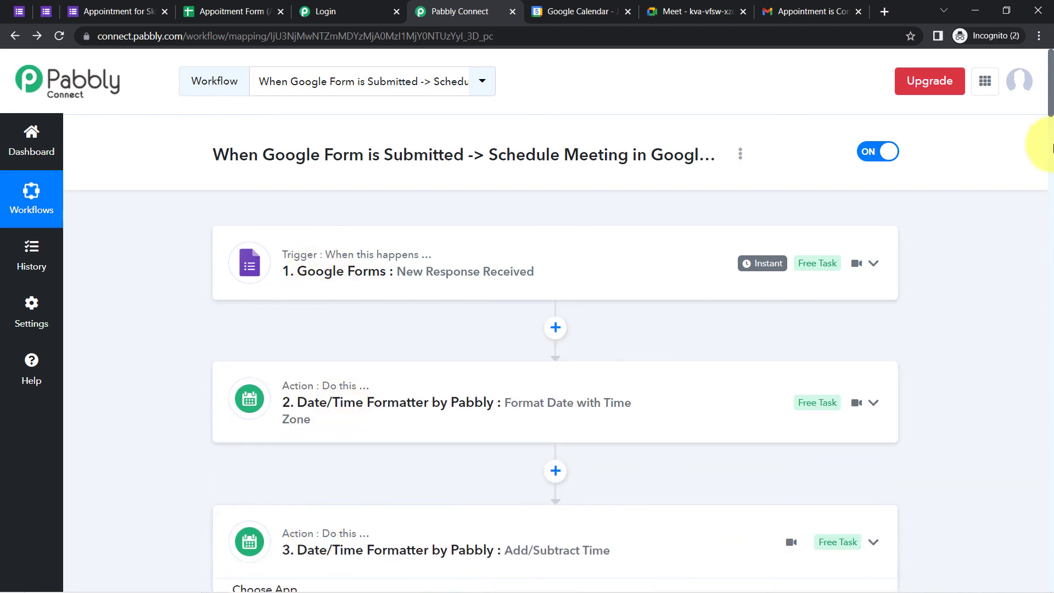
{"action": "scroll", "coordinate": [1051, 88], "scroll_direction": "down", "scroll_amount": 3}
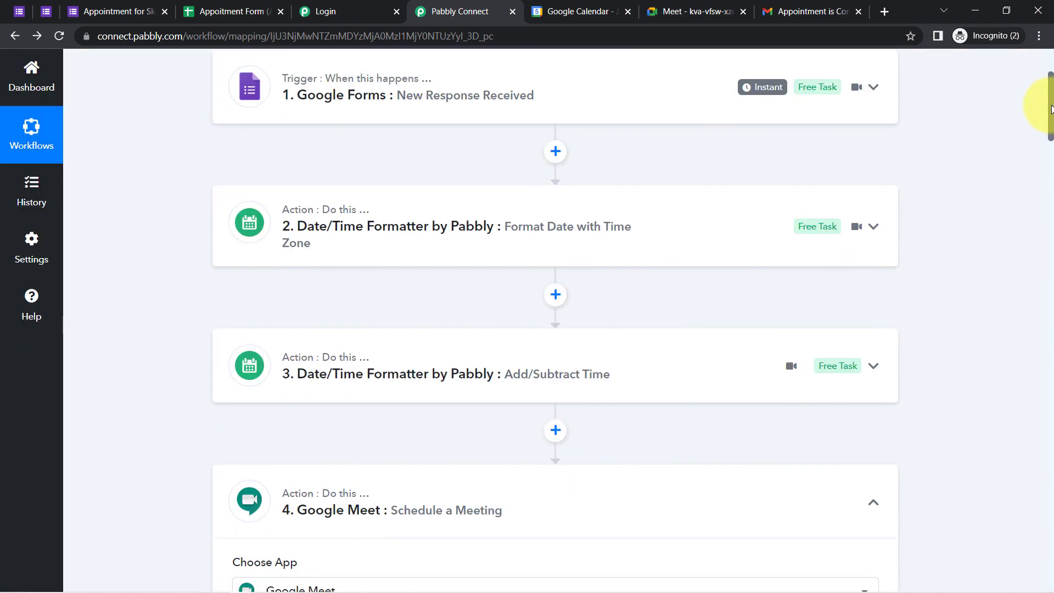
{"action": "left_click", "coordinate": [362, 502]}
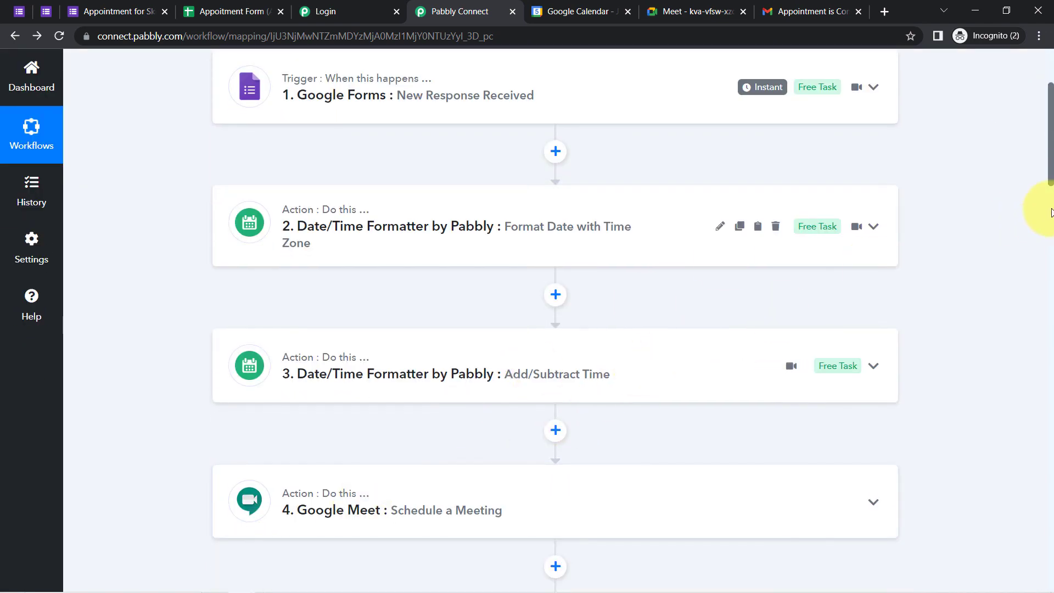
Generate the share link for the Google Form to Google Meet workflow and select the whole link
{"action": "scroll", "coordinate": [1050, 154], "scroll_direction": "up", "scroll_amount": 1}
{"action": "scroll", "coordinate": [1050, 153], "scroll_direction": "up", "scroll_amount": 3}
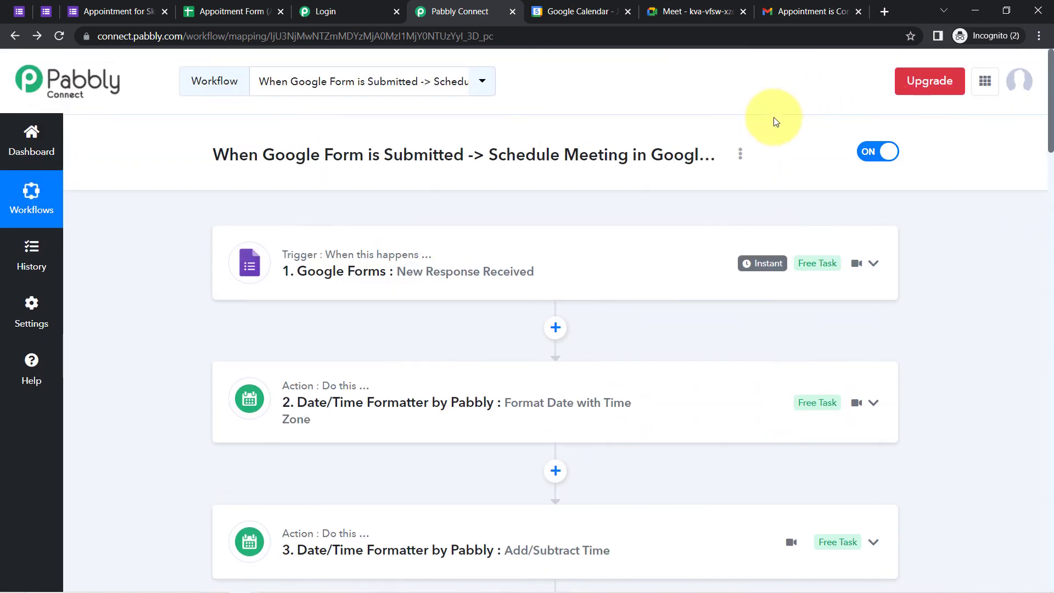
{"action": "left_click", "coordinate": [741, 154]}
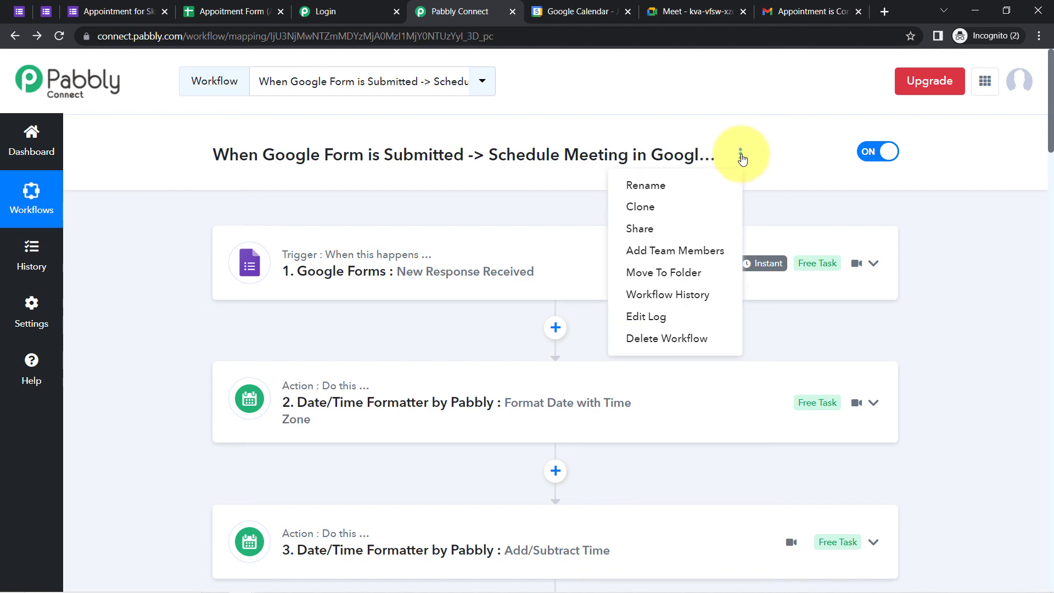
{"action": "left_click", "coordinate": [664, 228]}
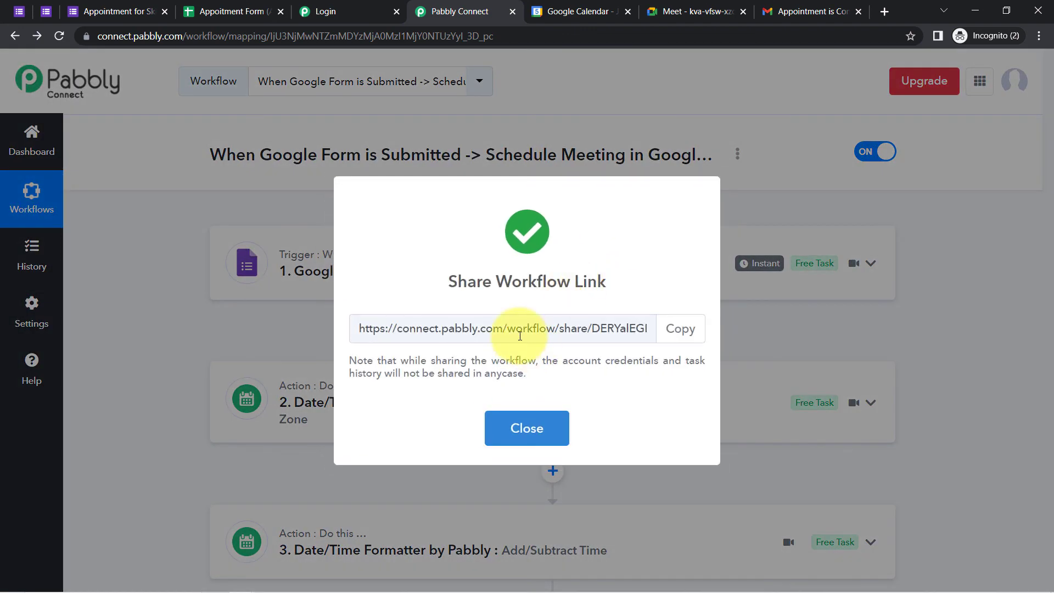
{"action": "left_click", "coordinate": [529, 330]}
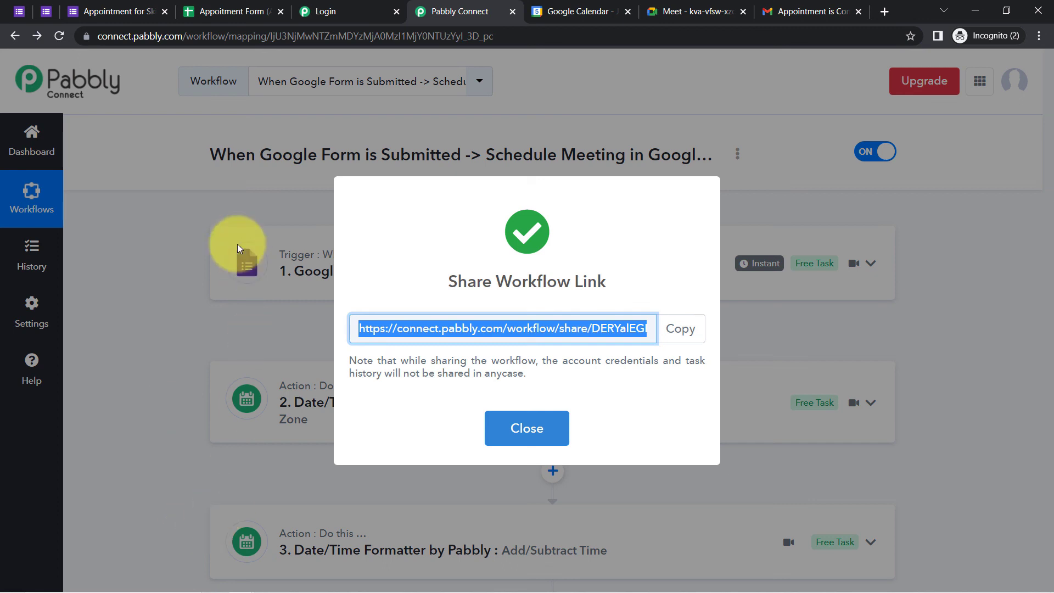